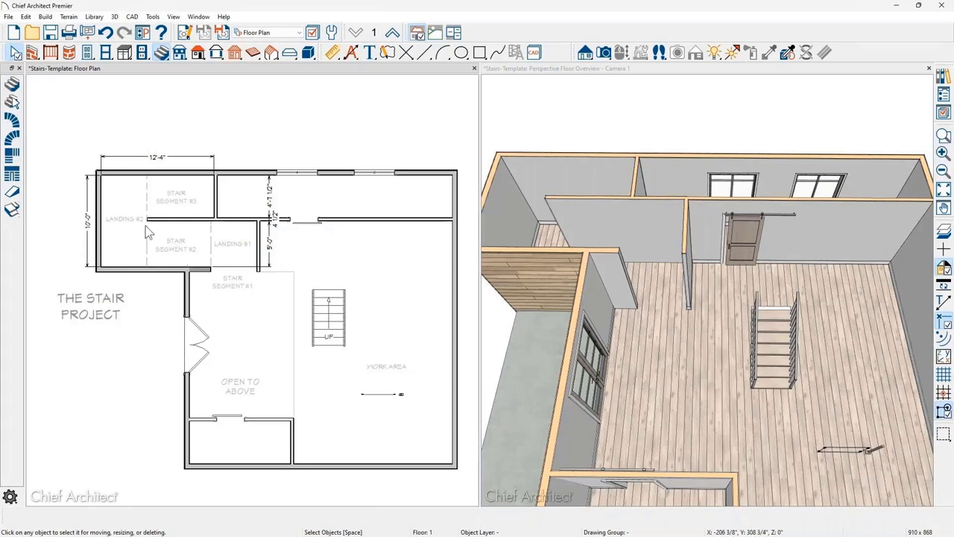
In the perspective floor overview, open the staircase's specification and set section 1's width to 60".
left_click(528, 68)
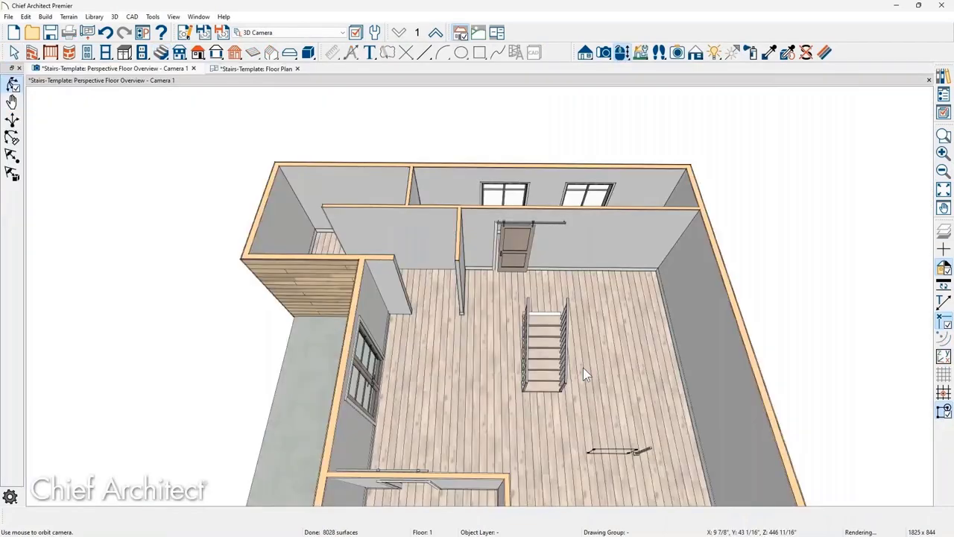
scroll(584, 370, "up", 5)
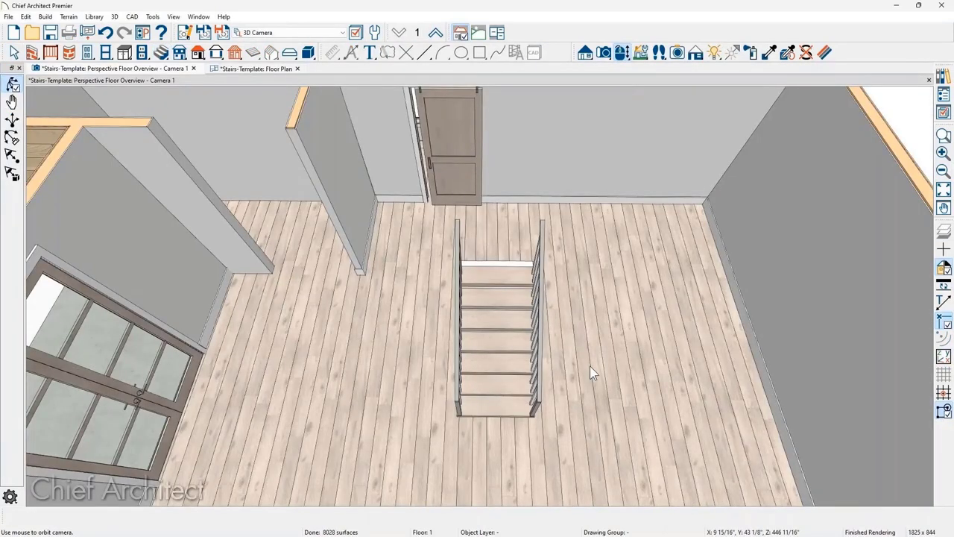
double_click(524, 406)
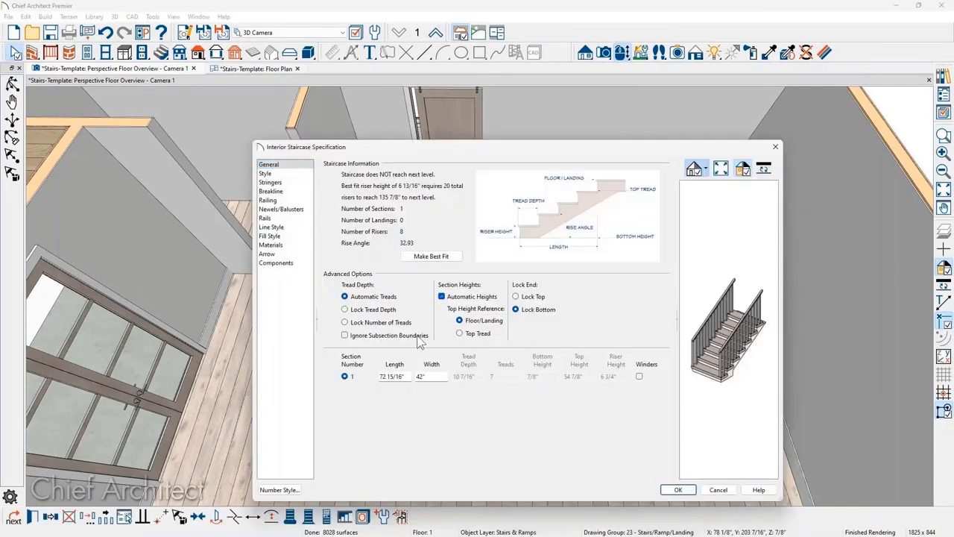
left_click_drag(437, 376, 403, 377)
type("60")
key("Tab")
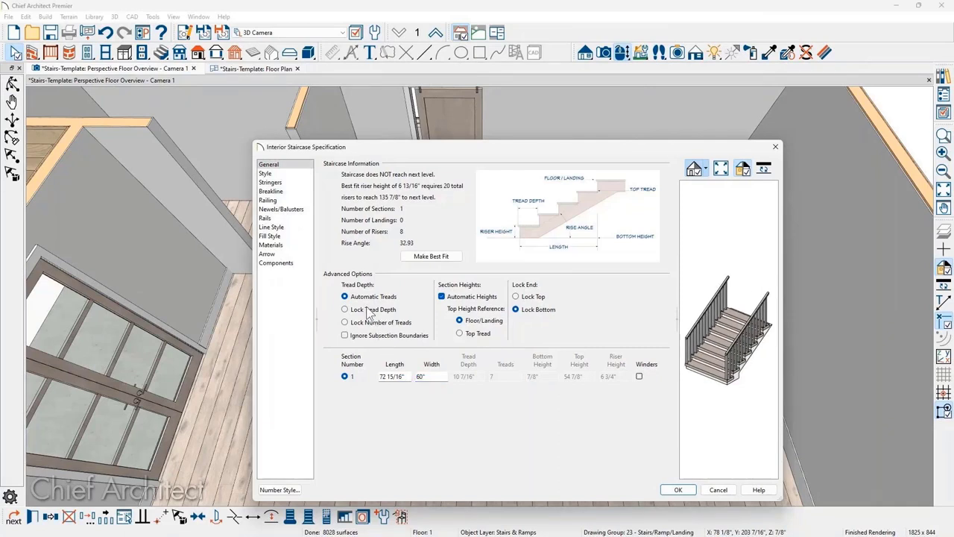
Review the staircase's style, stringer, railing, newel/baluster and rail settings, and accept the specification.
left_click(277, 173)
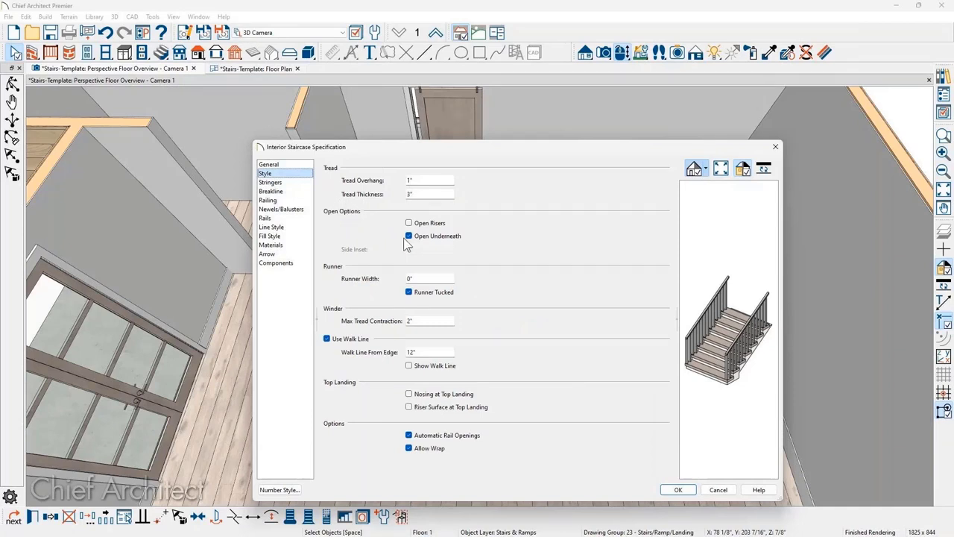
left_click(290, 184)
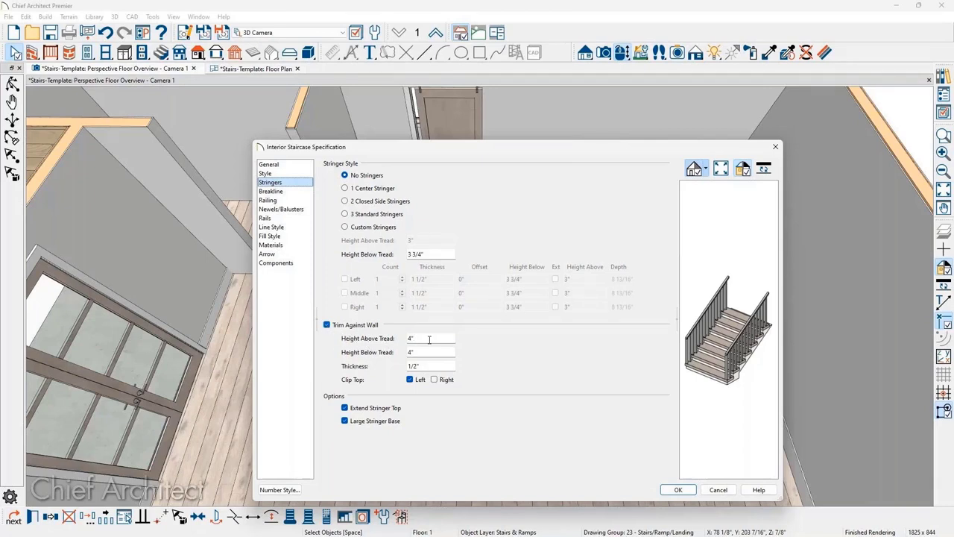
left_click(297, 200)
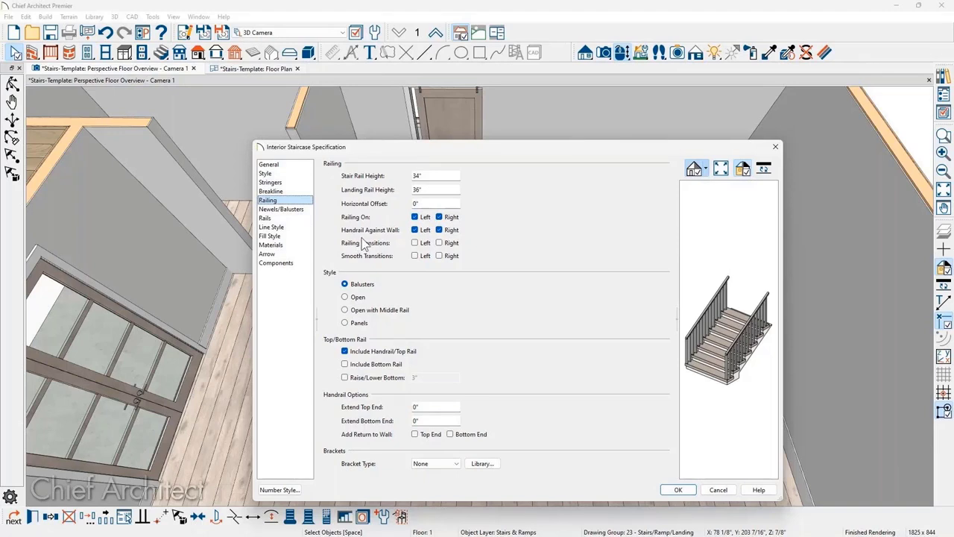
left_click(292, 210)
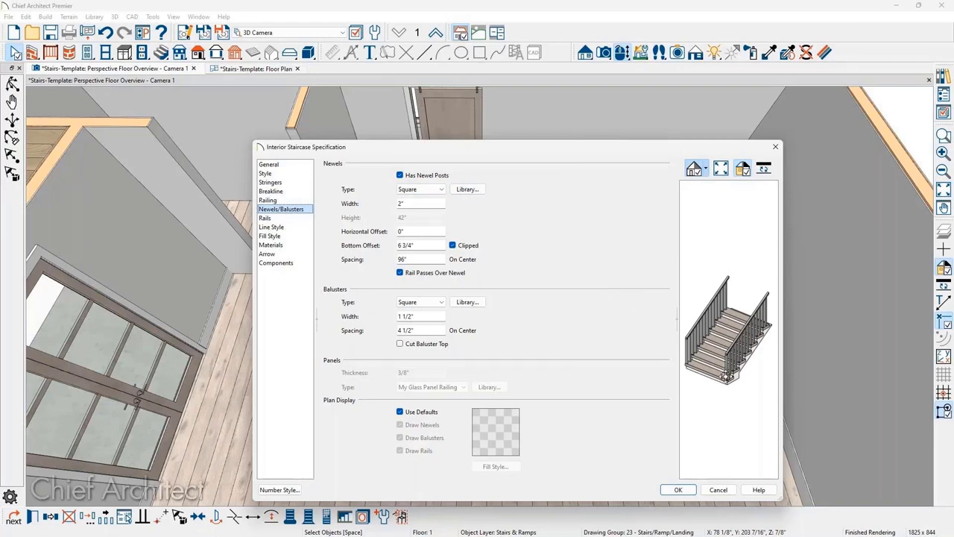
scroll(726, 377, "up", 3)
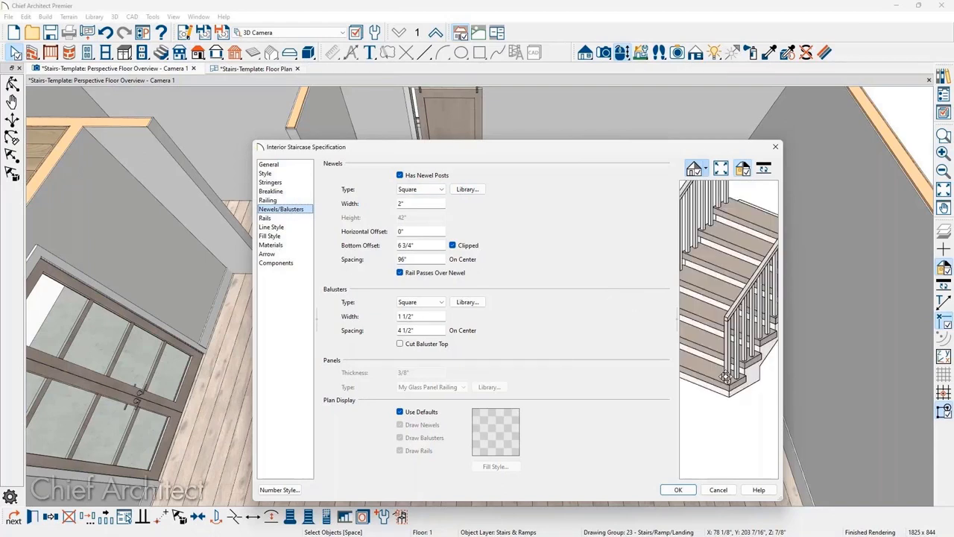
scroll(726, 377, "up", 3)
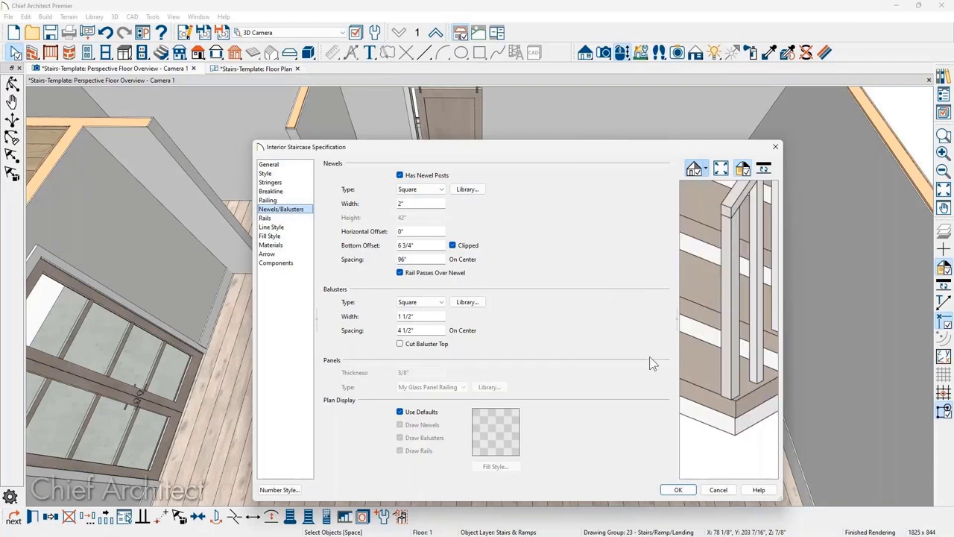
left_click(419, 249)
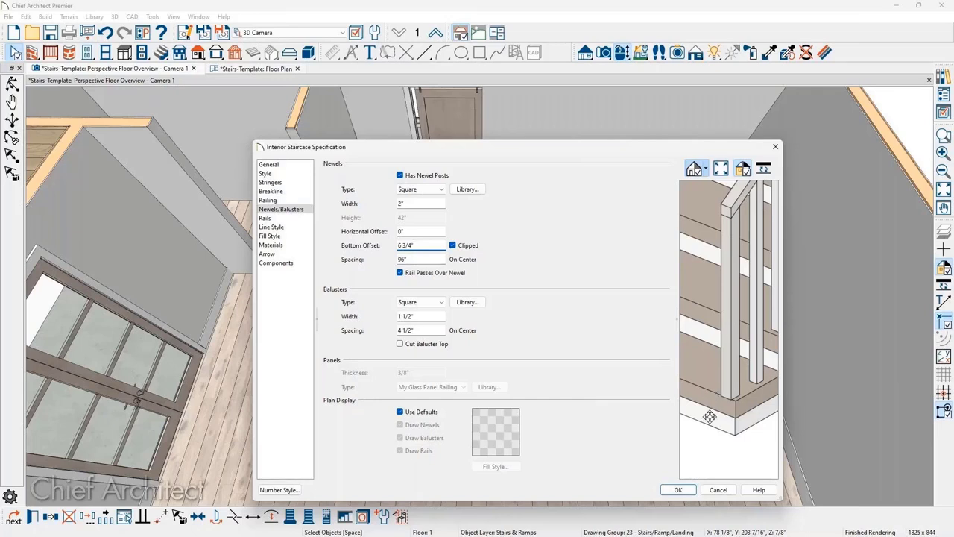
left_click(287, 219)
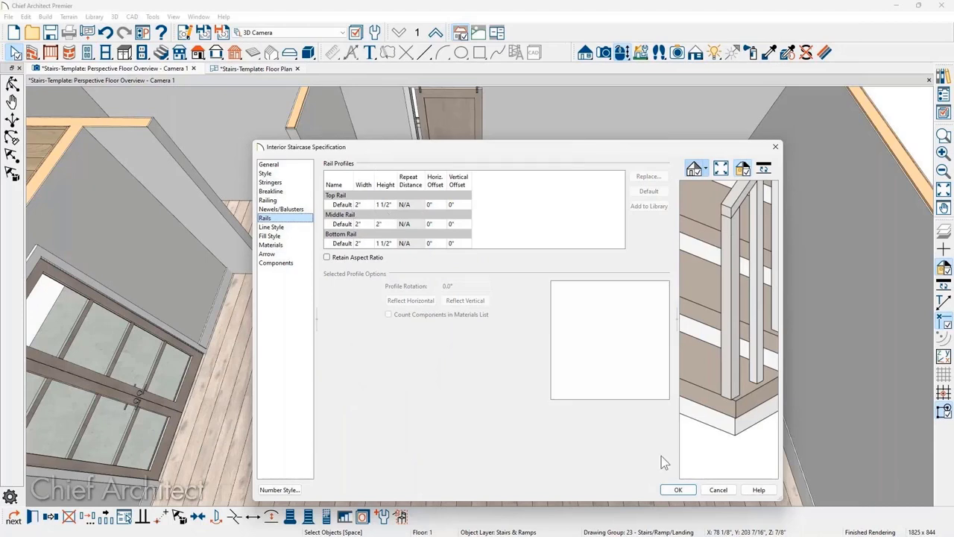
left_click(689, 492)
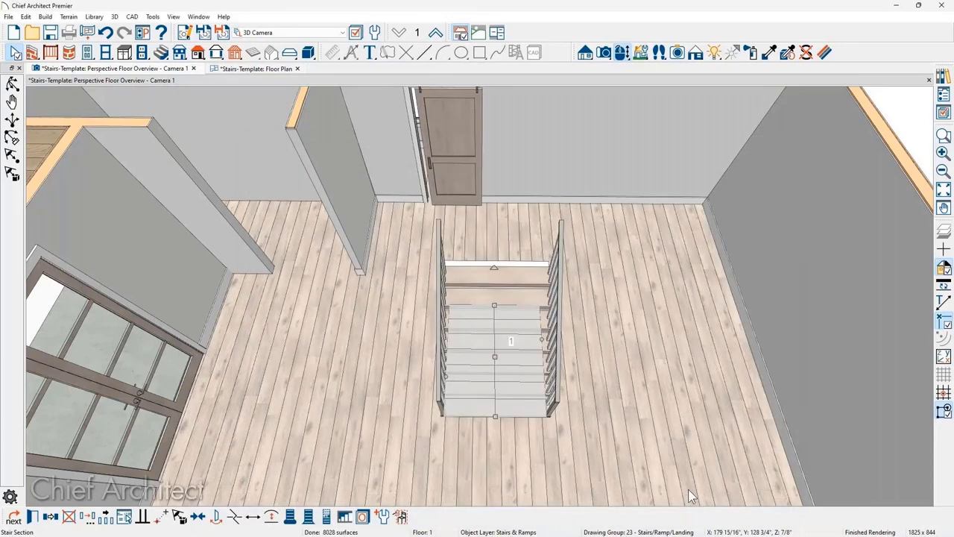
key("Escape")
Search the library for "glass bi-pane" and apply the Glass Bi-Pane panel to the staircase railing.
left_click(944, 82)
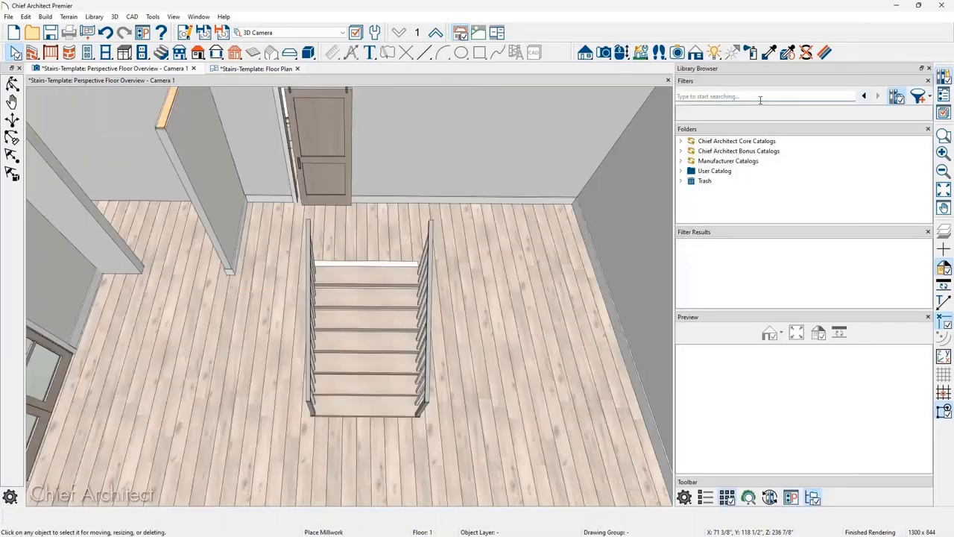
type("glass bi-pane")
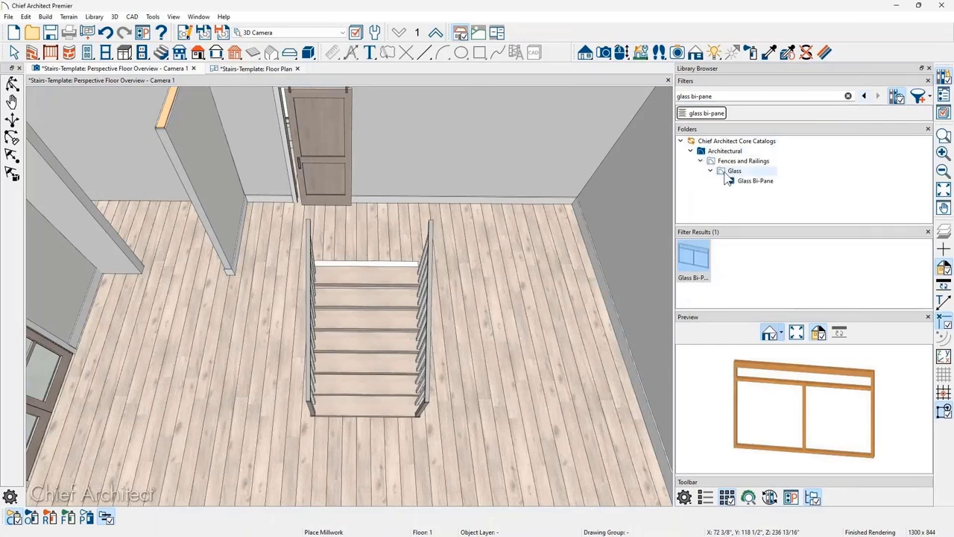
left_click(725, 175)
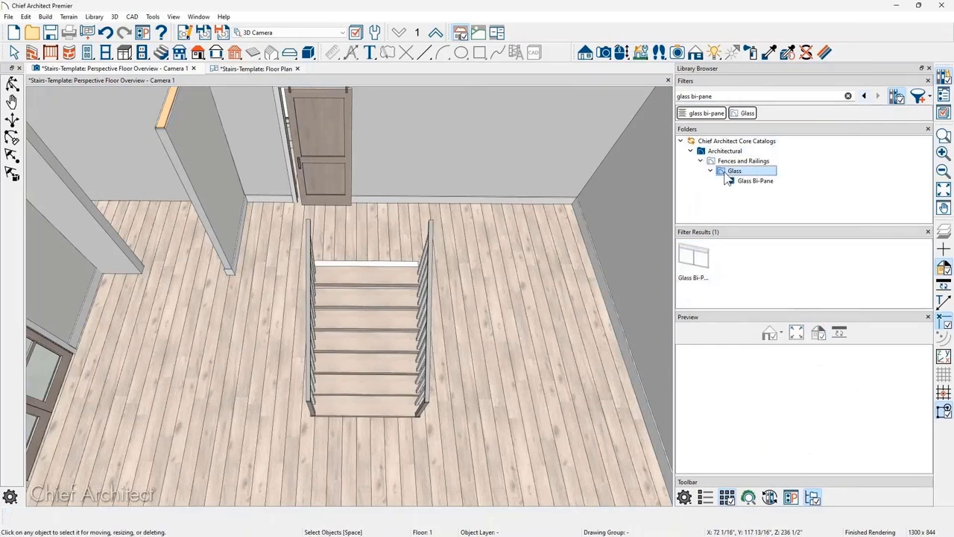
left_click(694, 263)
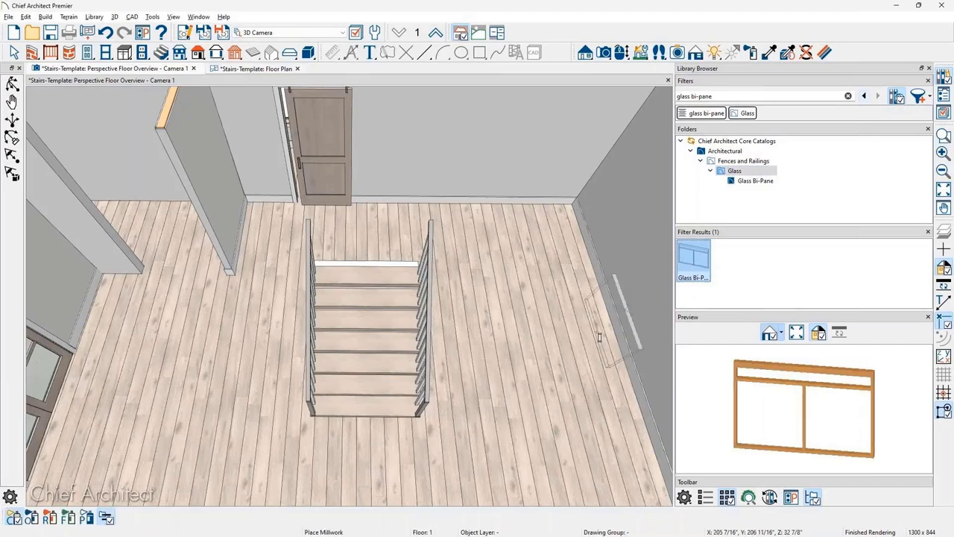
middle_click_drag(600, 337, 477, 250)
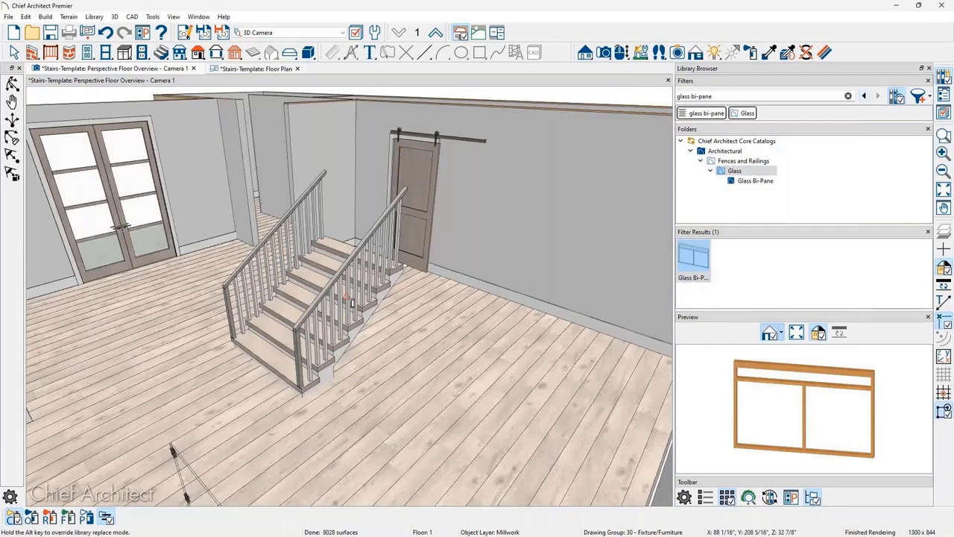
scroll(352, 302, "up", 3)
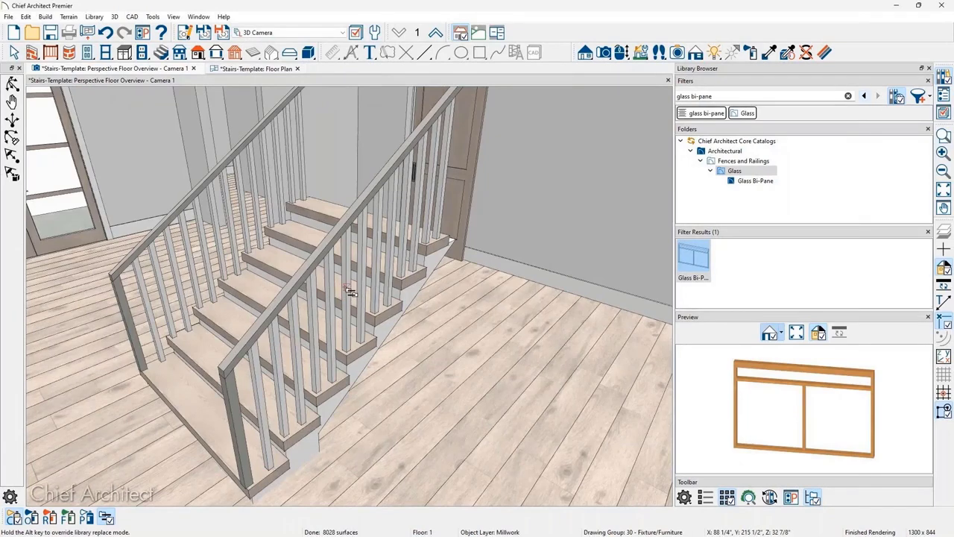
left_click(350, 292)
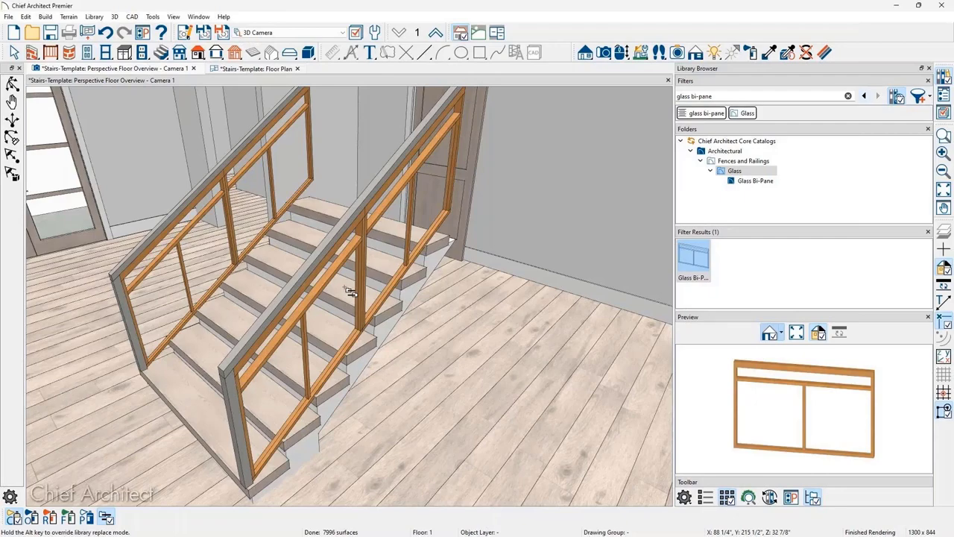
Reopen the staircase specification and enable Raise/Lower Bottom for the railing at 3", inspecting the panels' lower edge in the preview.
middle_click_drag(361, 321, 398, 334)
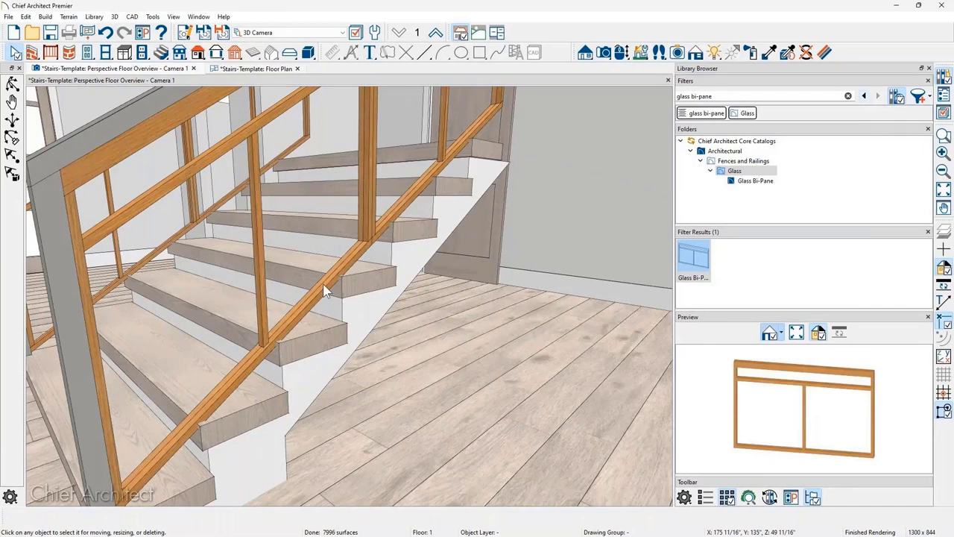
scroll(323, 287, "down", 2)
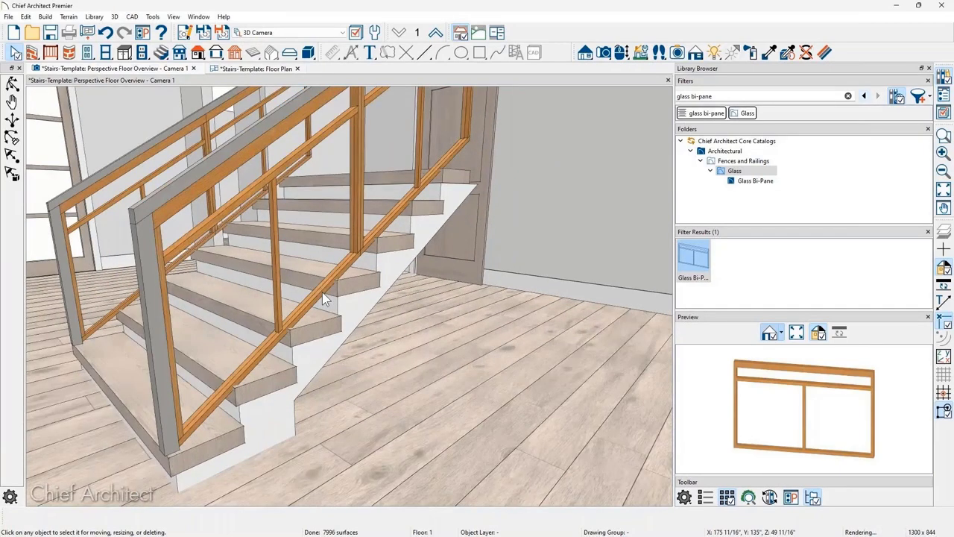
double_click(320, 347)
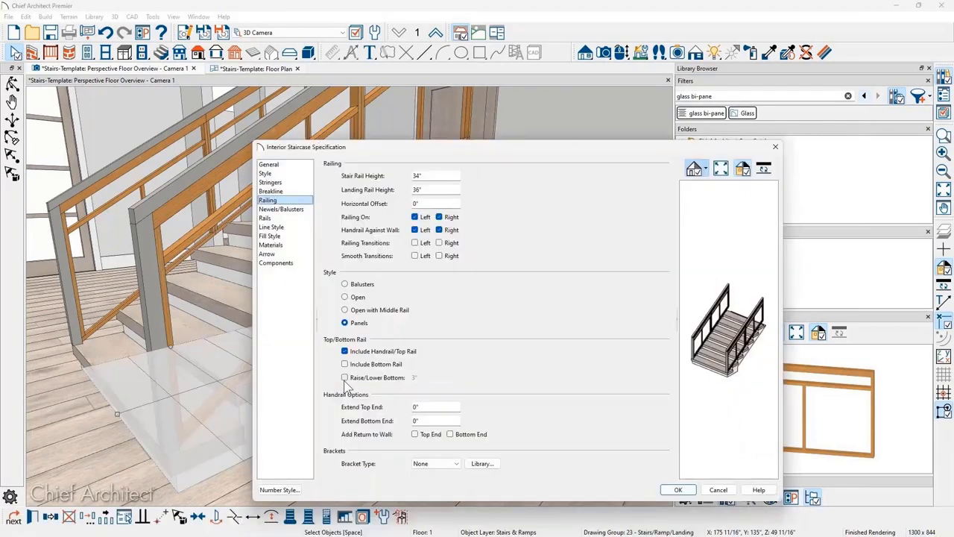
left_click(345, 377)
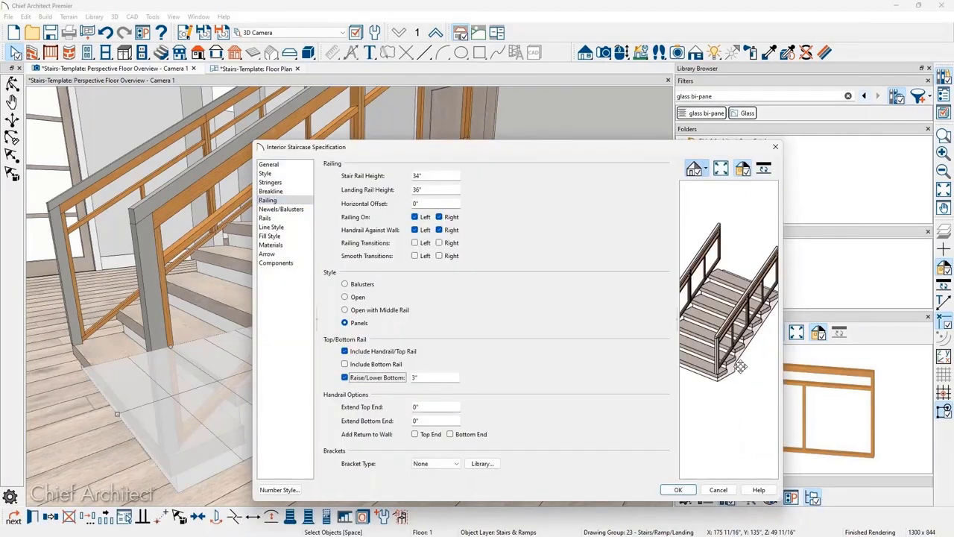
scroll(740, 366, "up", 3)
left_click_drag(741, 366, 692, 285)
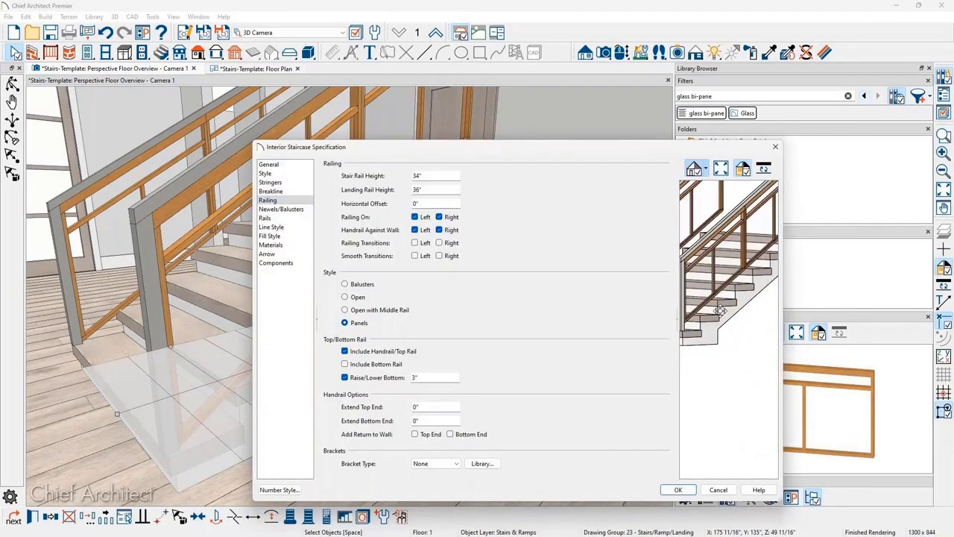
scroll(692, 285, "up", 2)
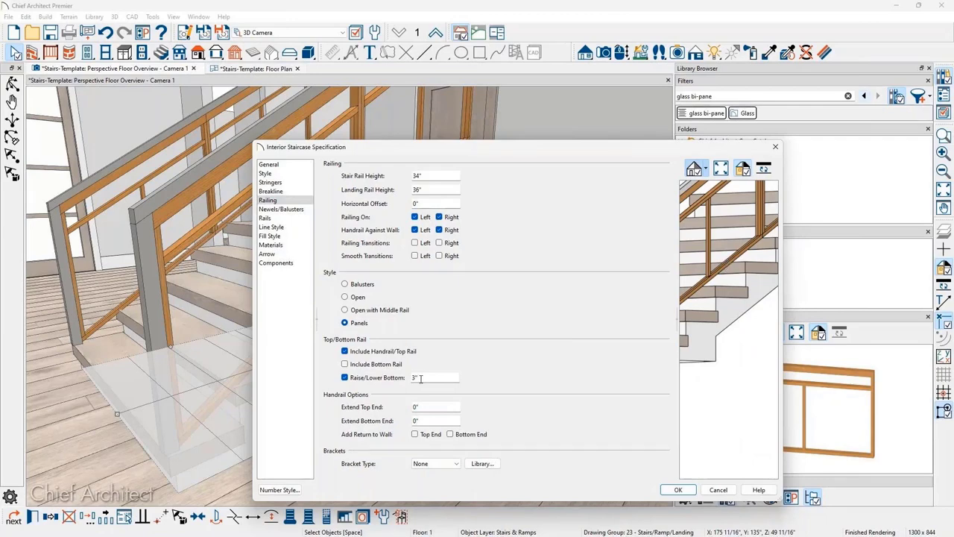
left_click_drag(708, 267, 732, 287)
middle_click_drag(732, 287, 743, 298)
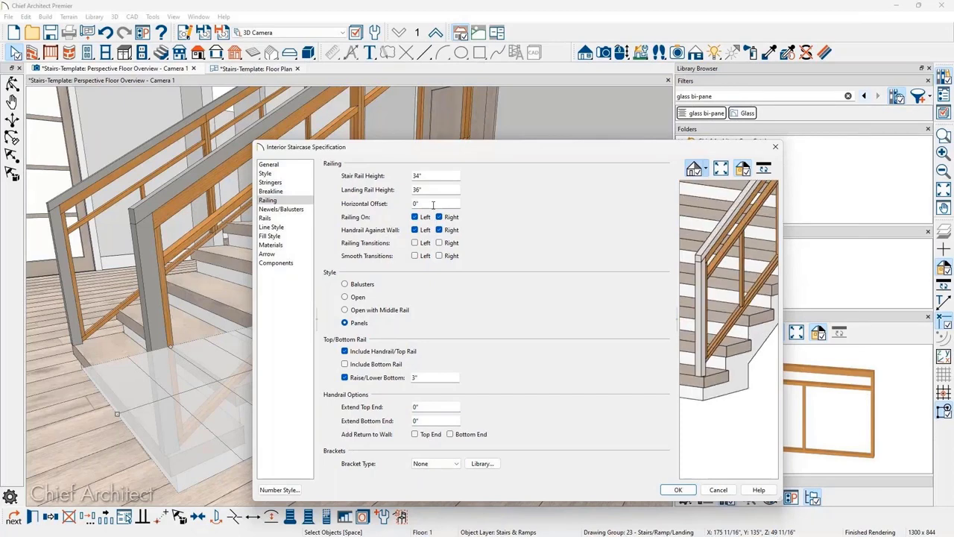
Set the staircase railing's horizontal offset to 2".
left_click_drag(433, 205, 413, 214)
type("2")
left_click(415, 217)
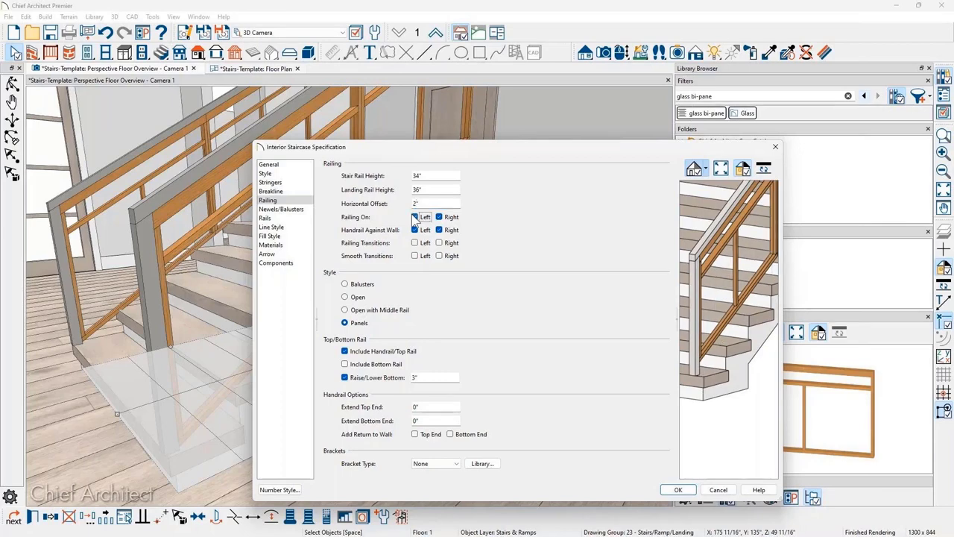
Set the staircase's newel post spacing to 48" on center and accept the specification.
left_click(298, 210)
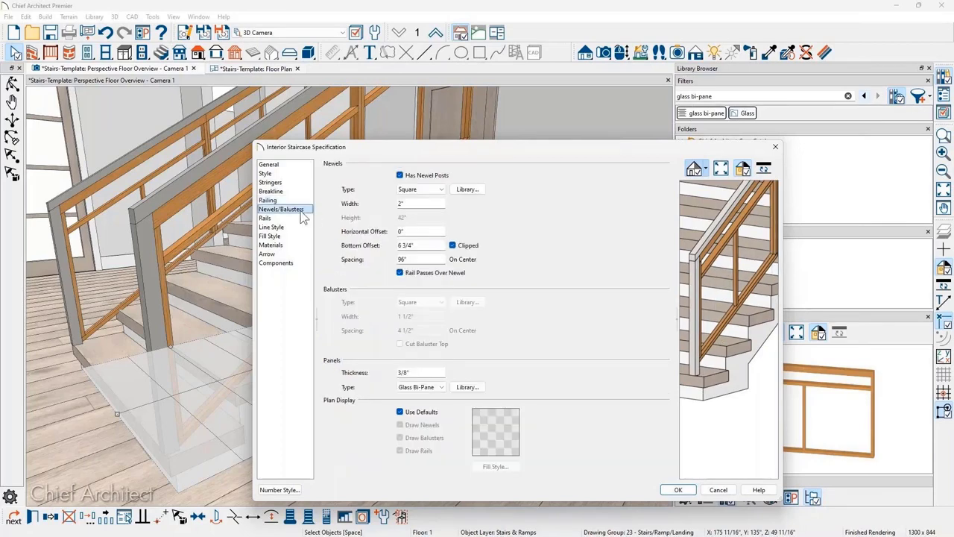
double_click(408, 259)
type("48")
key("Tab")
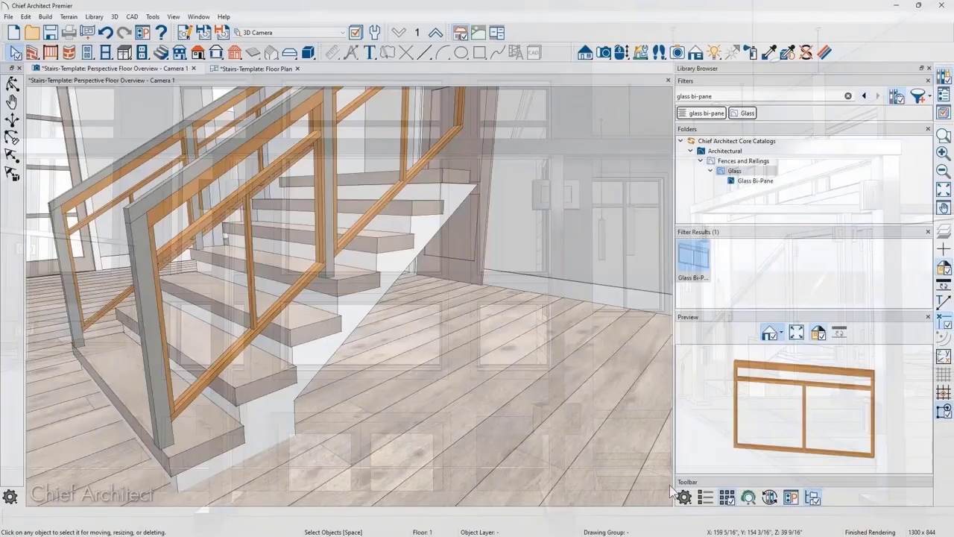
Replace the staircase railing panels with the library's Glass Panel and place another Glass Panel on the floor beside the stairs.
left_click(703, 169)
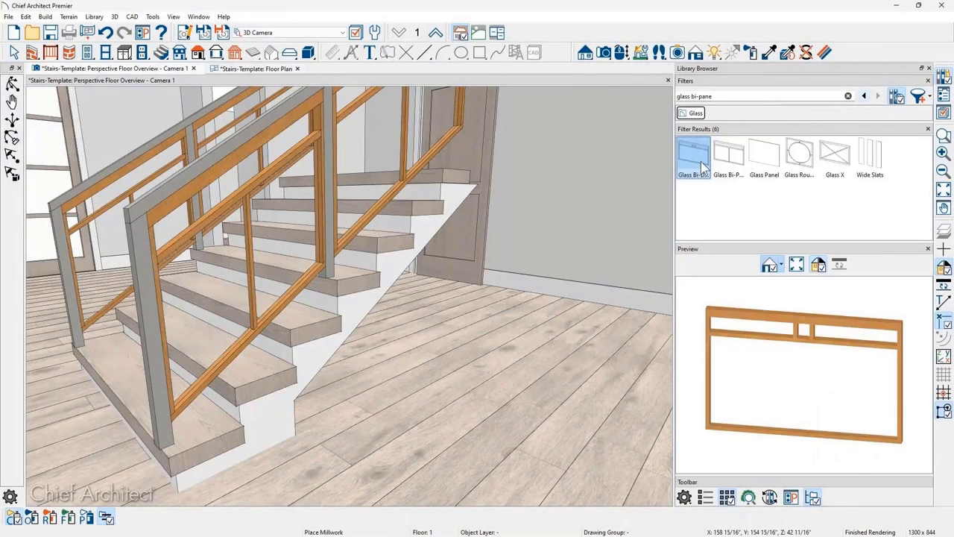
left_click(761, 159)
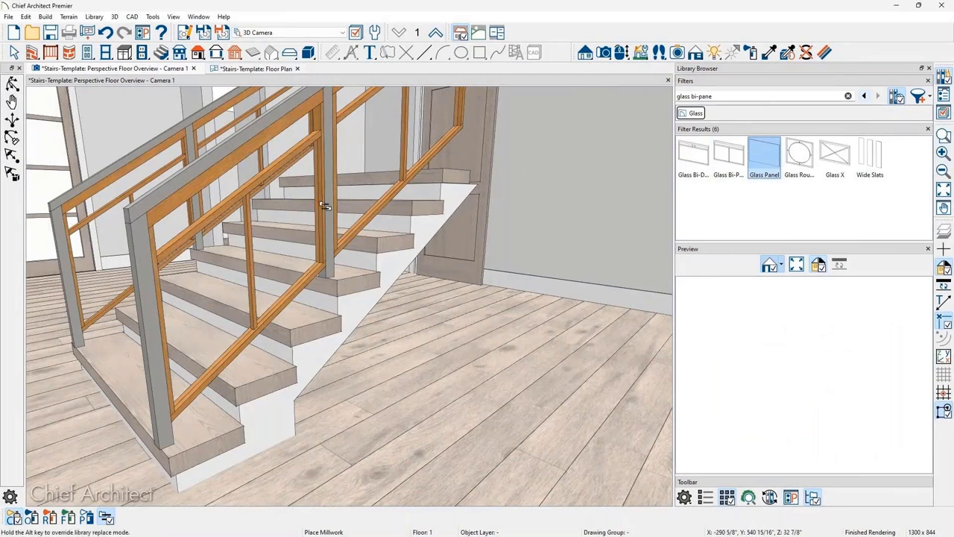
left_click(325, 206)
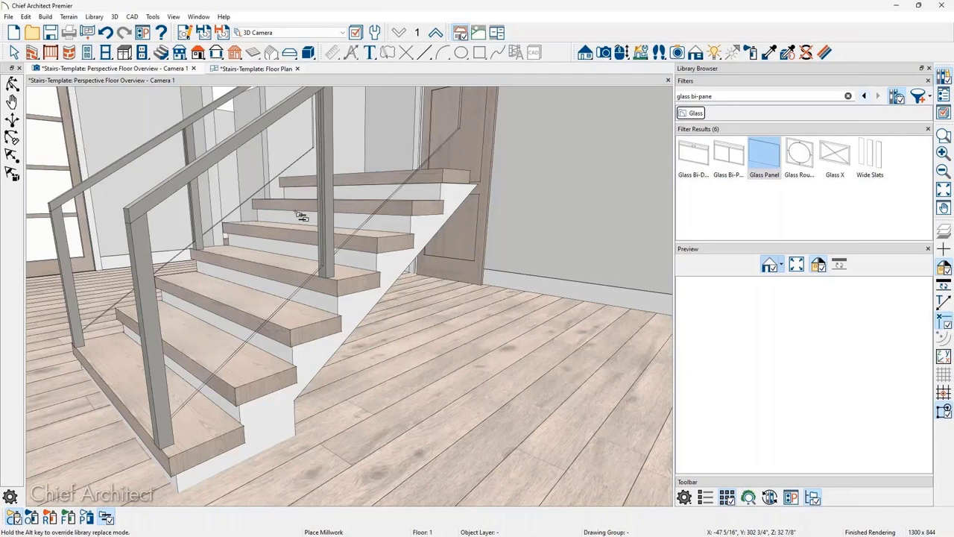
left_click(778, 146)
left_click(552, 358)
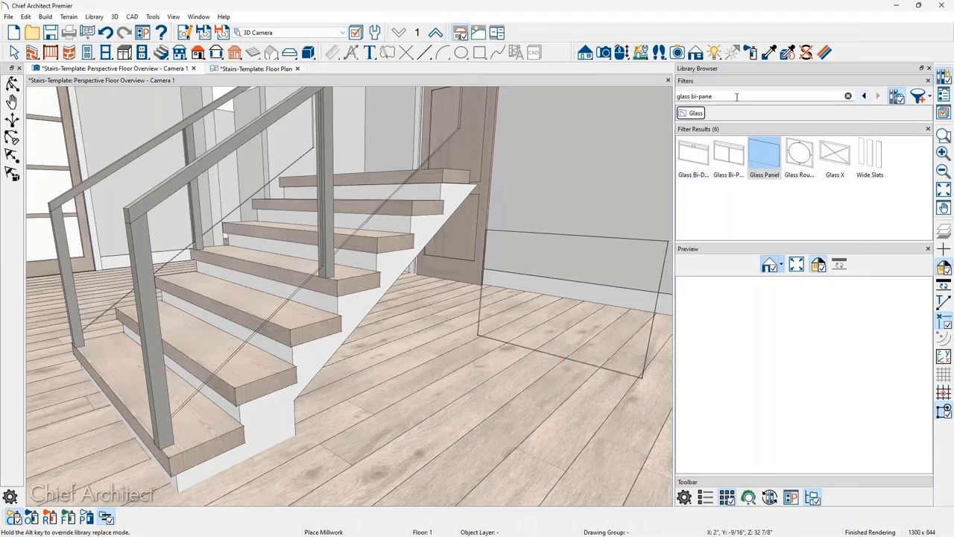
Search the library for "Plate Single Bracket" and select the matching bracket.
left_click_drag(737, 97, 658, 104)
type("Plate Single Bracket")
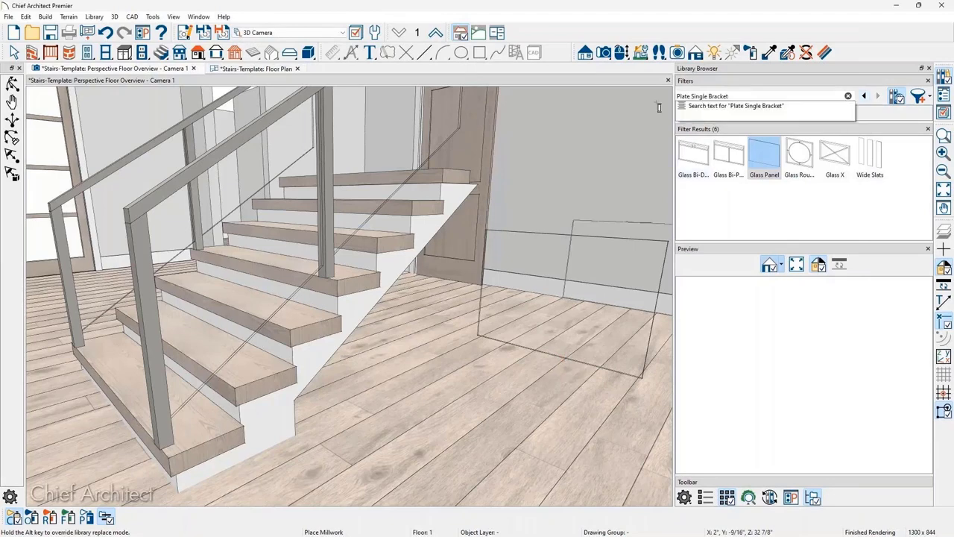
key("Return")
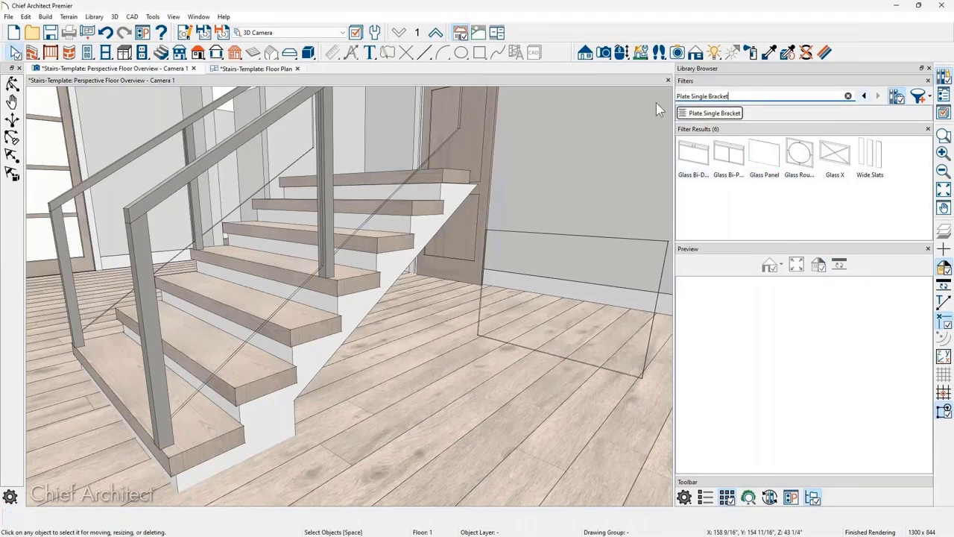
left_click(693, 159)
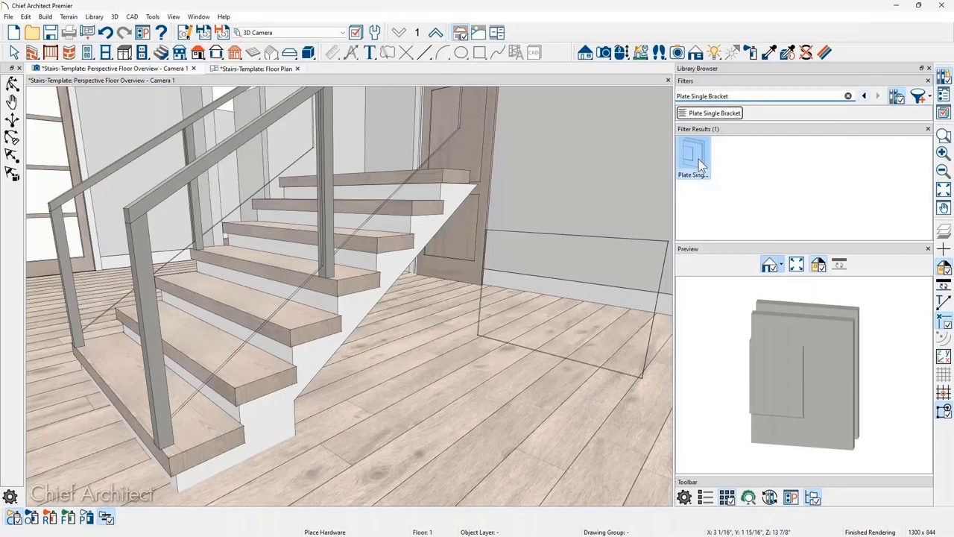
Show the Plate Single Bracket in its library folder and display the folder tree containing Glass Wall Components.
right_click(701, 165)
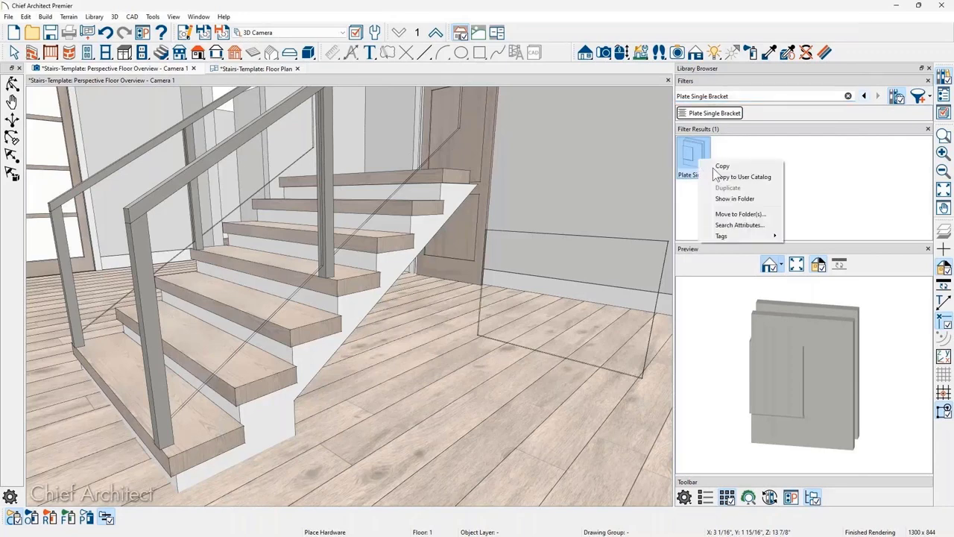
left_click(736, 199)
left_click(684, 498)
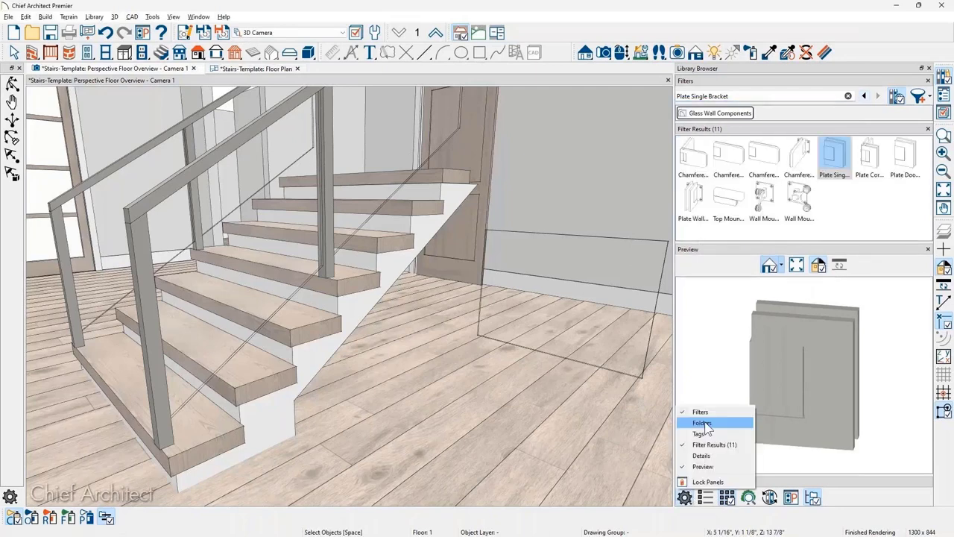
left_click(715, 422)
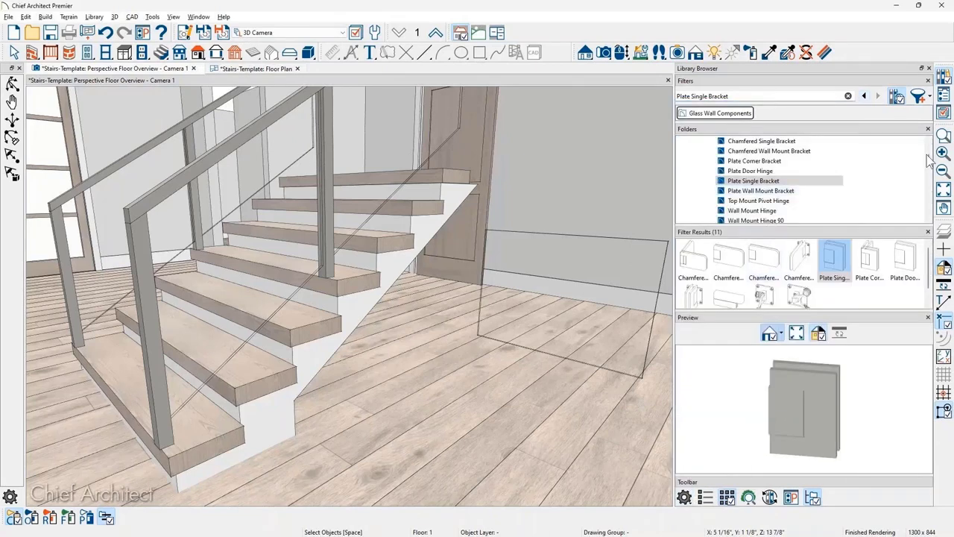
scroll(835, 151, "up", 3)
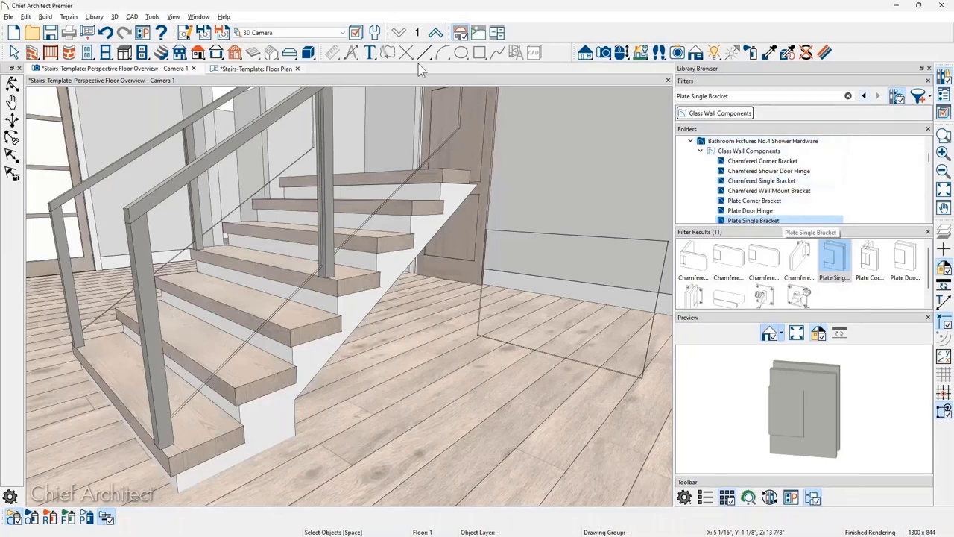
Place a Plate Single Bracket in the floor plan just beyond the end of the free-standing glass panel.
left_click(258, 69)
middle_click_drag(514, 373, 515, 330)
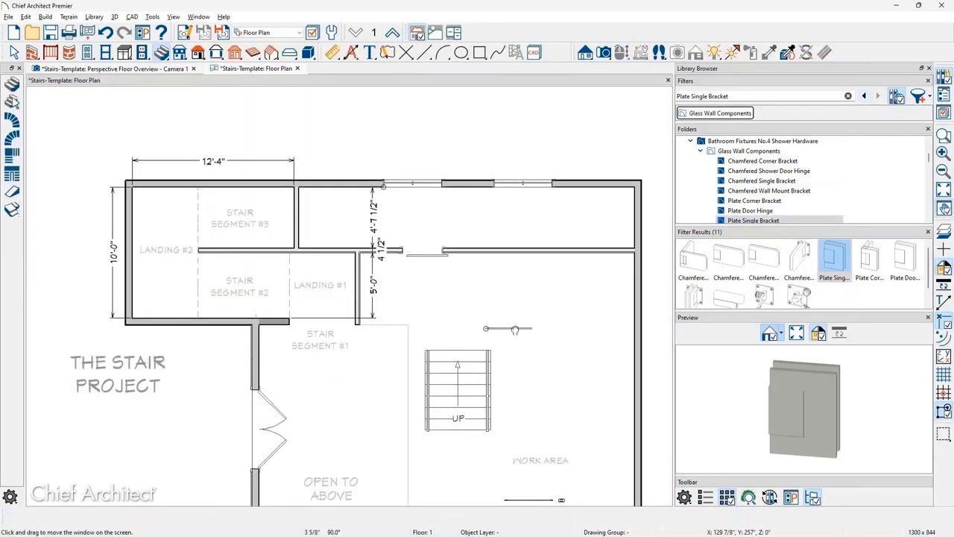
scroll(455, 330, "up", 4)
middle_click_drag(453, 328, 459, 257)
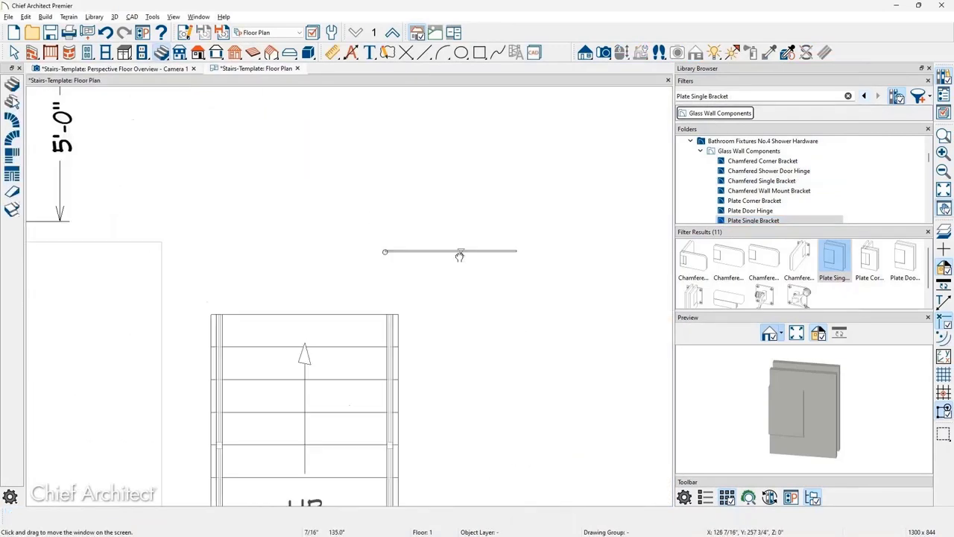
scroll(459, 257, "up", 1)
left_click(850, 261)
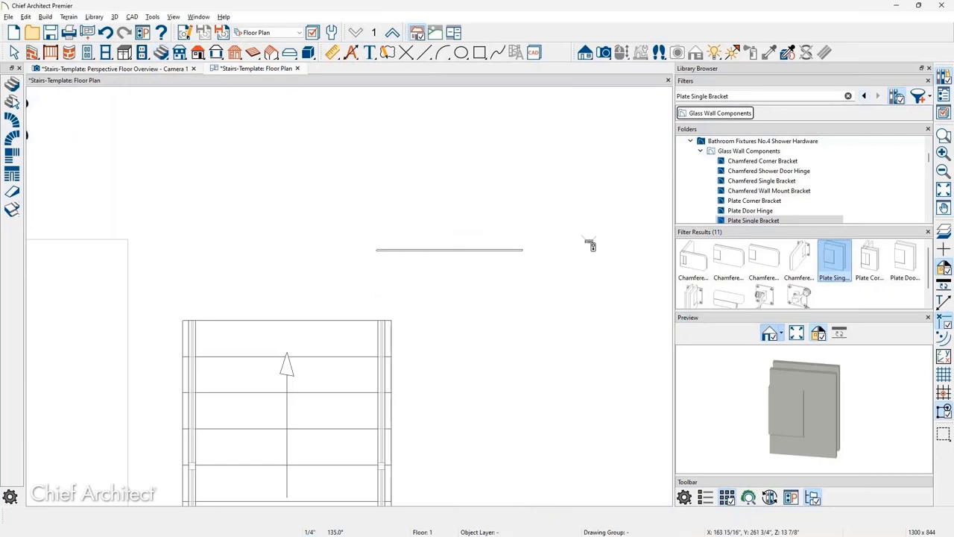
left_click(517, 249)
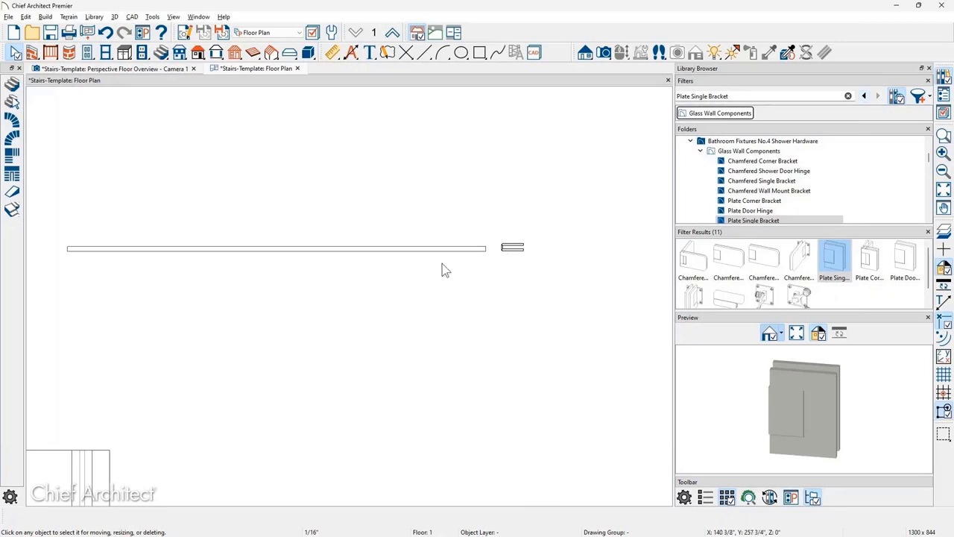
Set the free-standing glass panel's depth to 3/8" and accept the millwork specification.
scroll(442, 270, "up", 2)
left_click(455, 242)
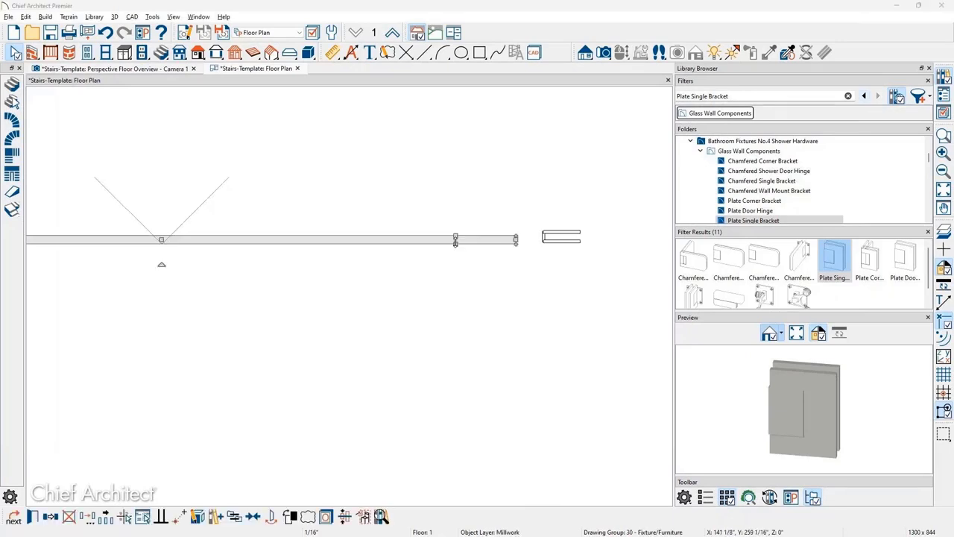
double_click(456, 241)
key("Tab")
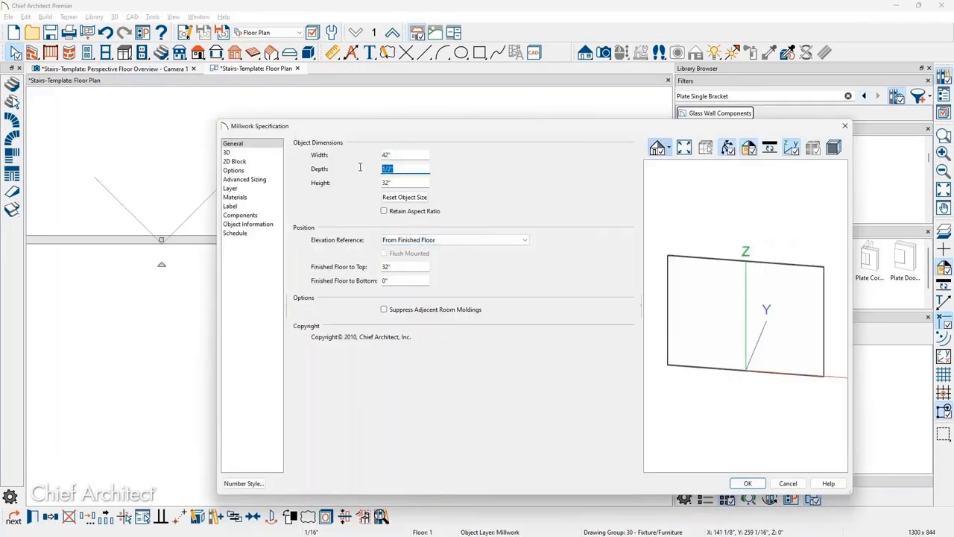
type("3/8")
key("Return")
Rotate the bracket 180° and move it onto the near end of the glass panel so its plates clasp the glass.
left_click(568, 237)
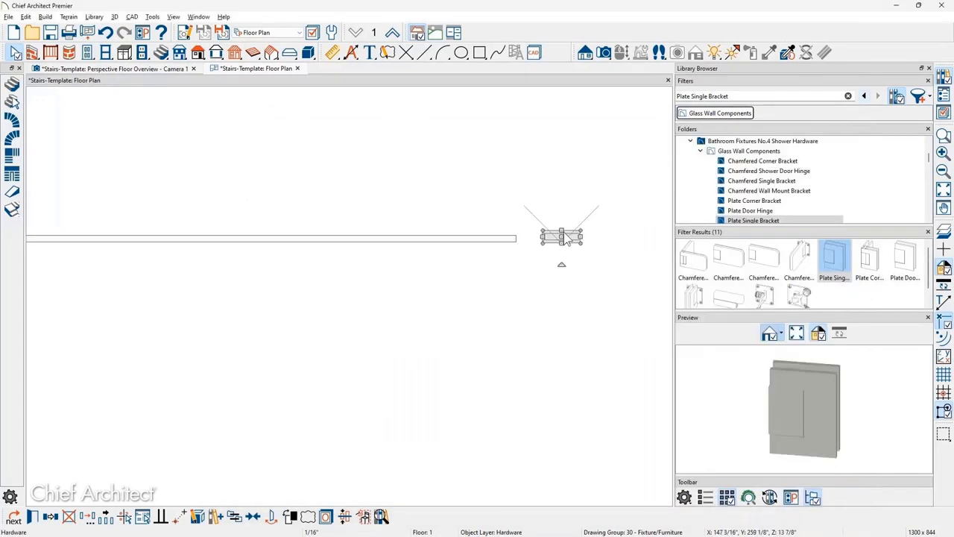
left_click_drag(560, 264, 562, 184)
scroll(579, 246, "up", 2)
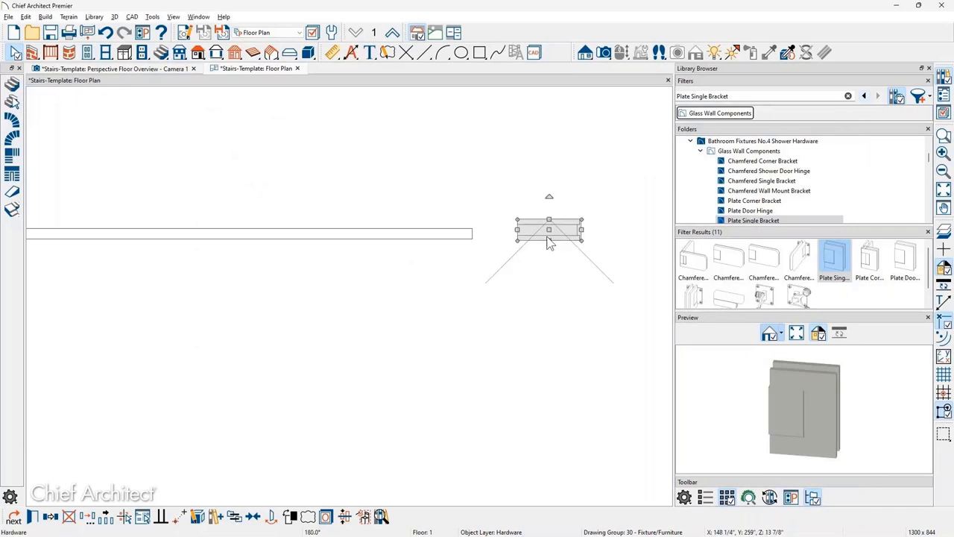
scroll(550, 229, "up", 2)
left_click_drag(550, 229, 354, 231)
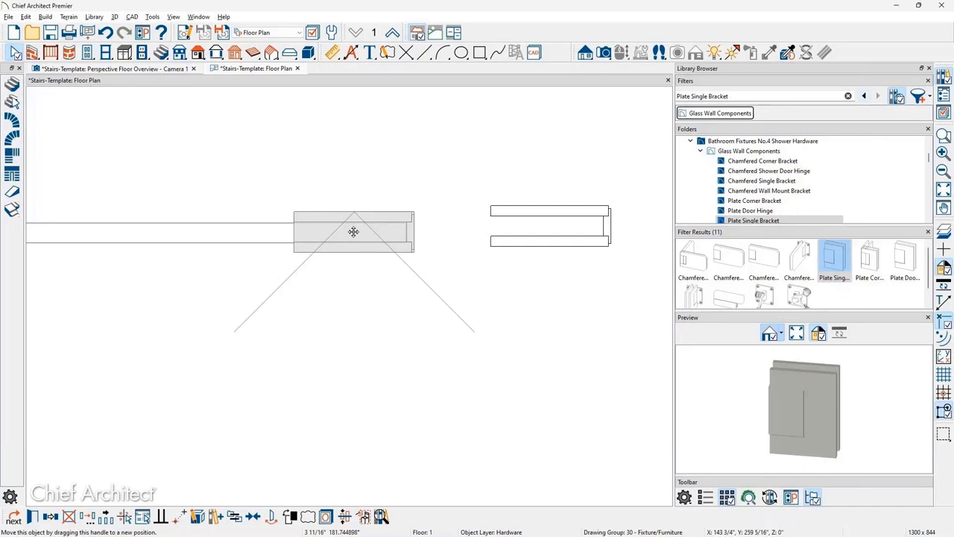
scroll(583, 243, "down", 4)
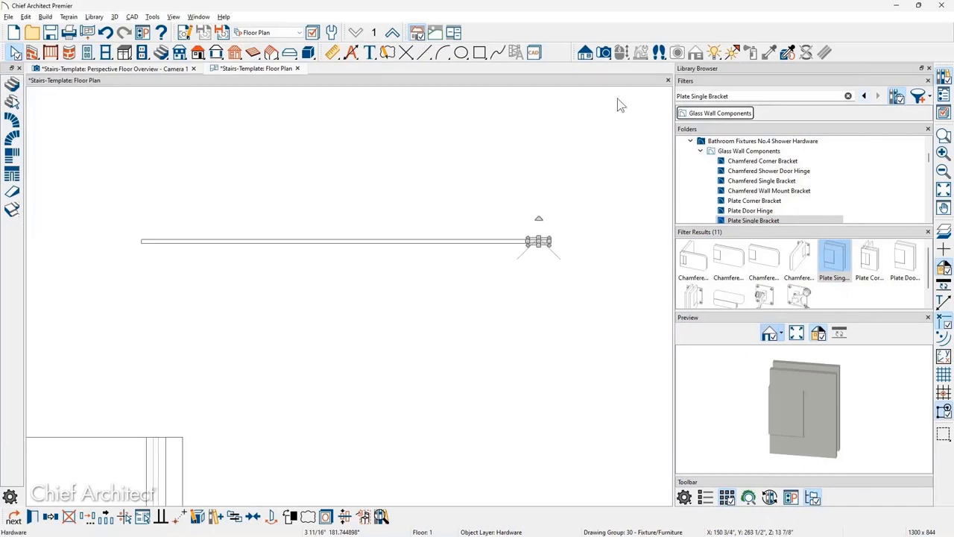
Create a back-clipped cross section facing the glass panel and place brackets near the lower and upper ends of the panel's bracketed edge.
left_click(586, 53)
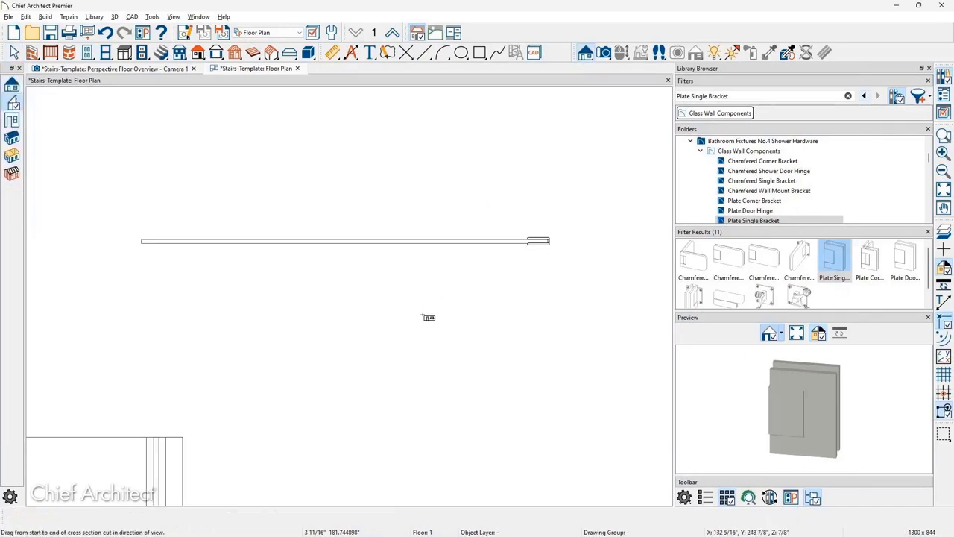
mouse_move(428, 224)
left_mouse_down()
mouse_move(420, 176)
mouse_move(492, 378)
left_mouse_up()
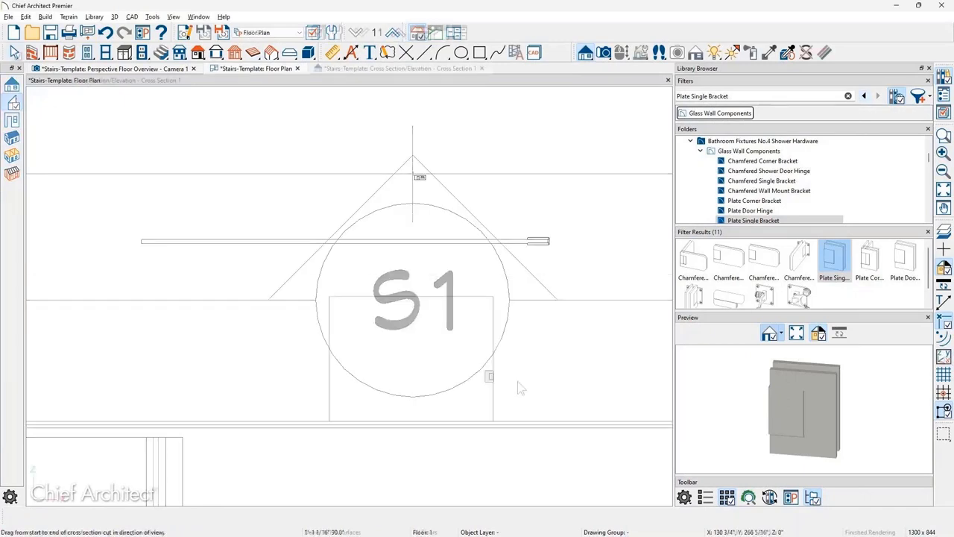
left_click(498, 362)
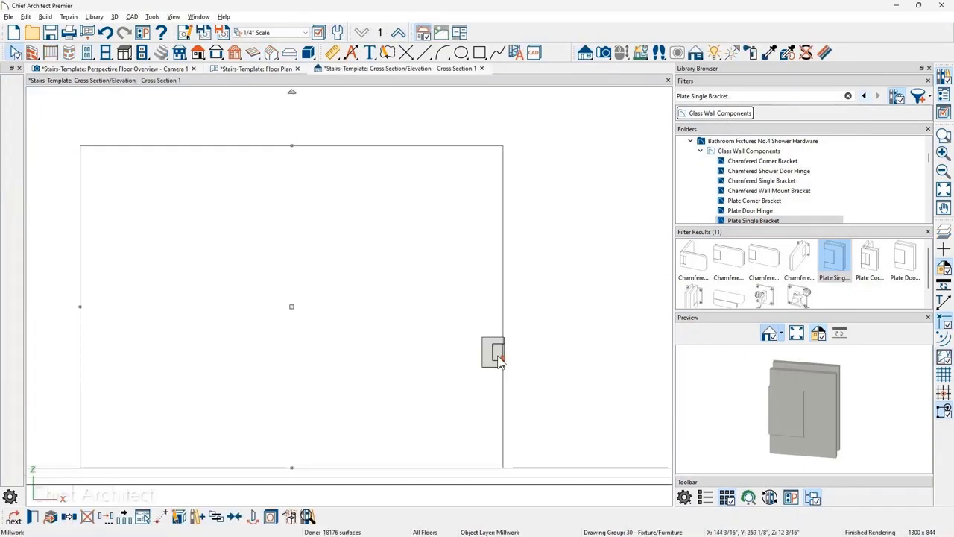
left_click(498, 362)
mouse_move(483, 352)
left_mouse_down()
mouse_move(482, 423)
mouse_move(484, 208)
left_mouse_up()
left_click(68, 516)
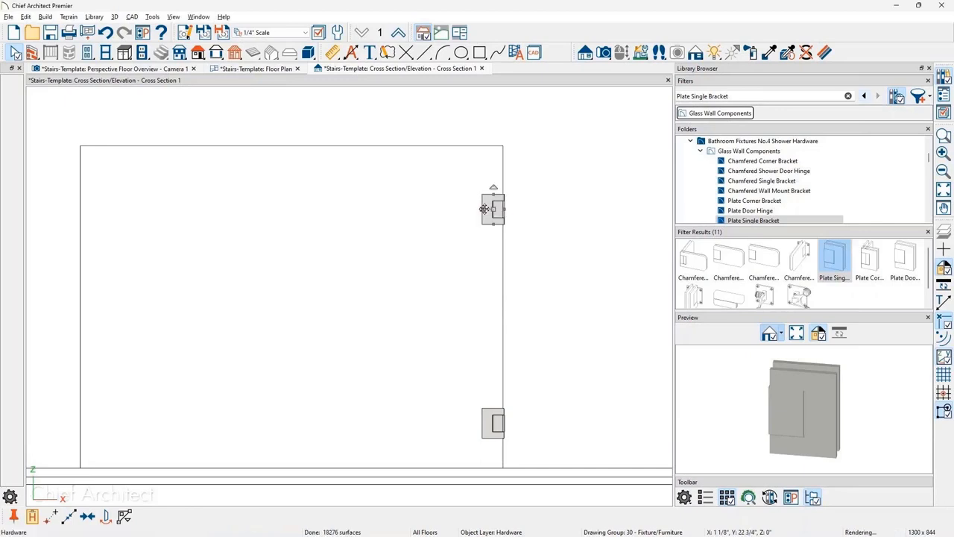
Reflect a copy of both brackets about the glass panel's midpoint onto its opposite edge.
left_click(502, 444, "shift")
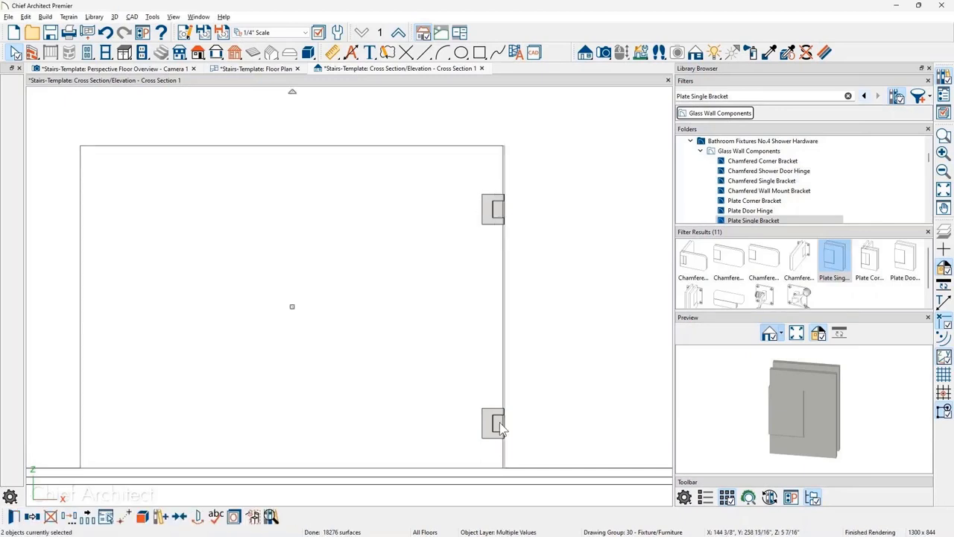
key("Tab")
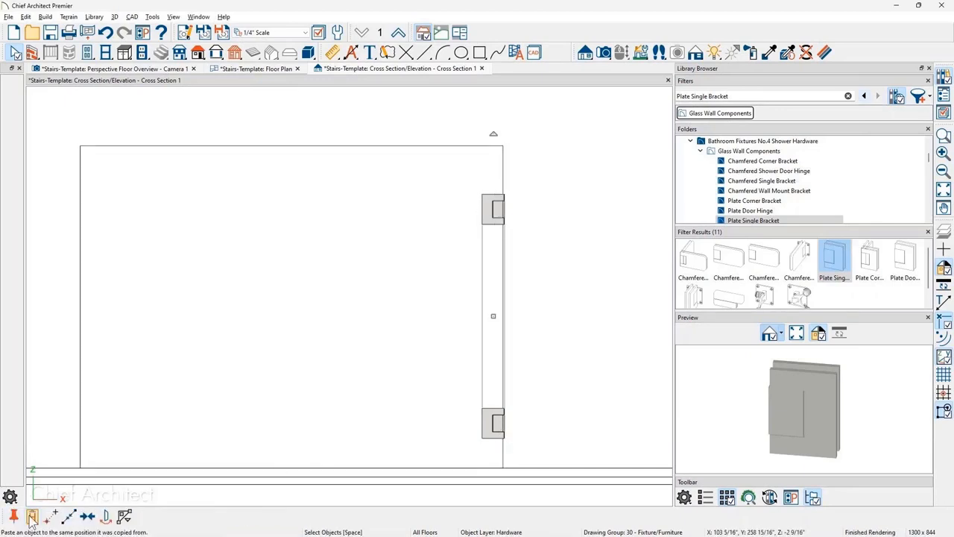
left_click(93, 520)
left_click(296, 149)
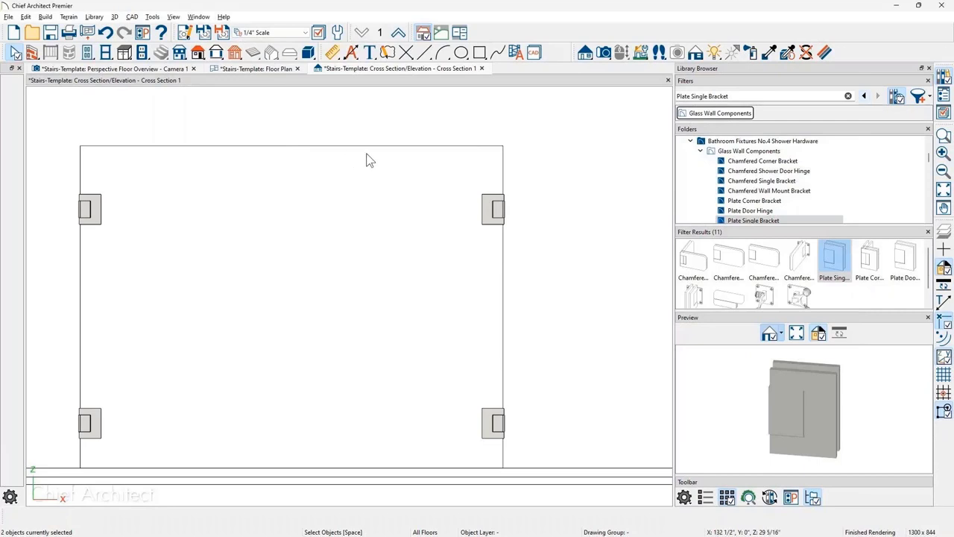
Return to the floor plan and close the cross-section view.
left_click(266, 68)
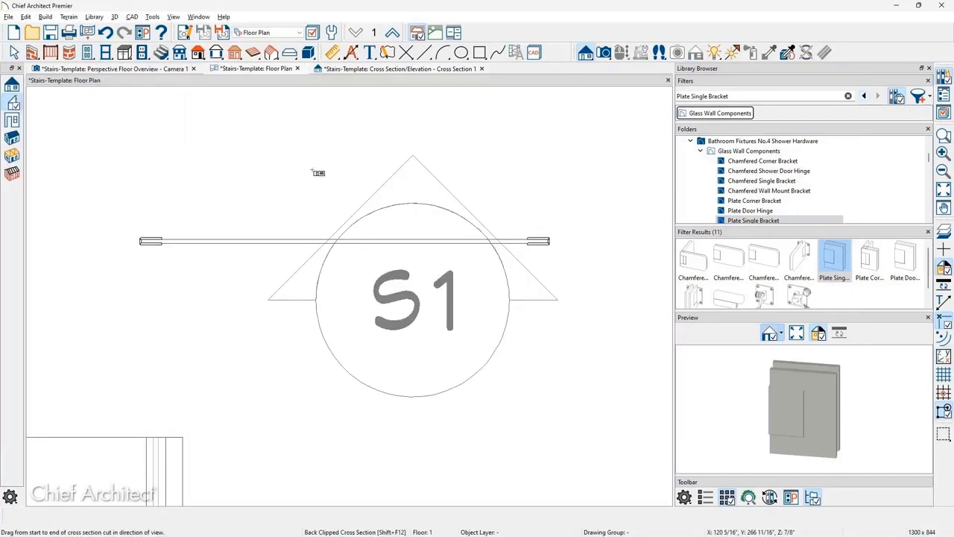
key("space")
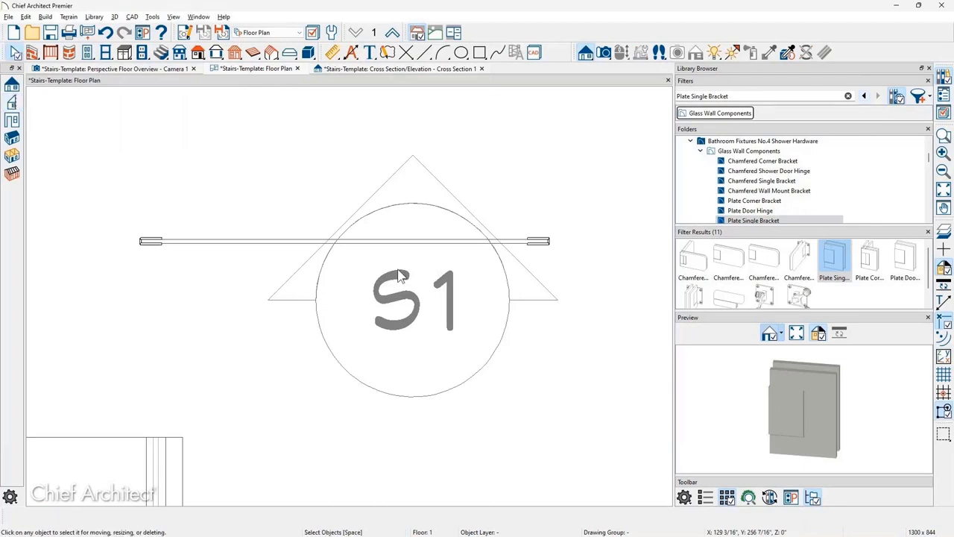
left_click(483, 69)
Convert the glass panel and its four brackets into a Millwork symbol named "My Glass Railing2" and add it to the library.
mouse_move(103, 210)
left_mouse_down()
mouse_move(252, 256)
mouse_move(580, 269)
left_mouse_up()
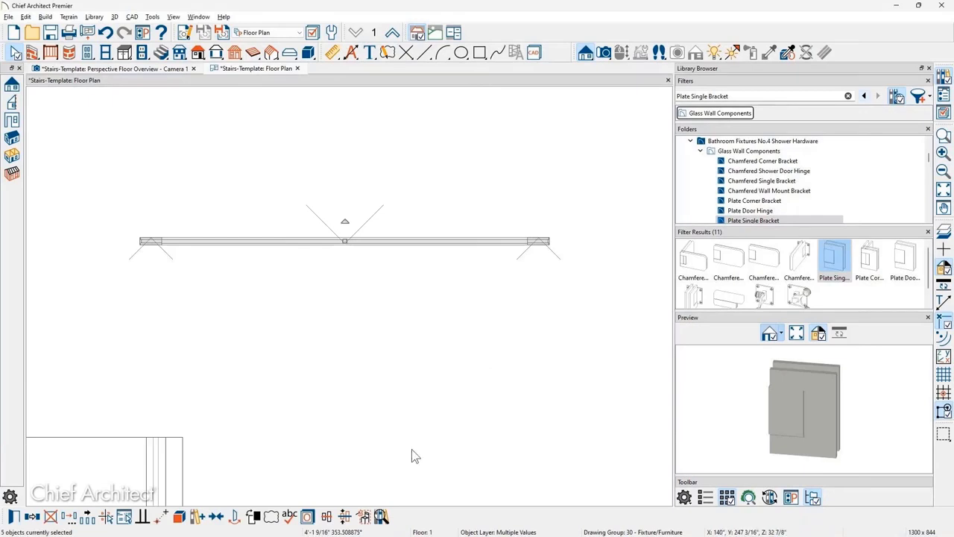
left_click(363, 514)
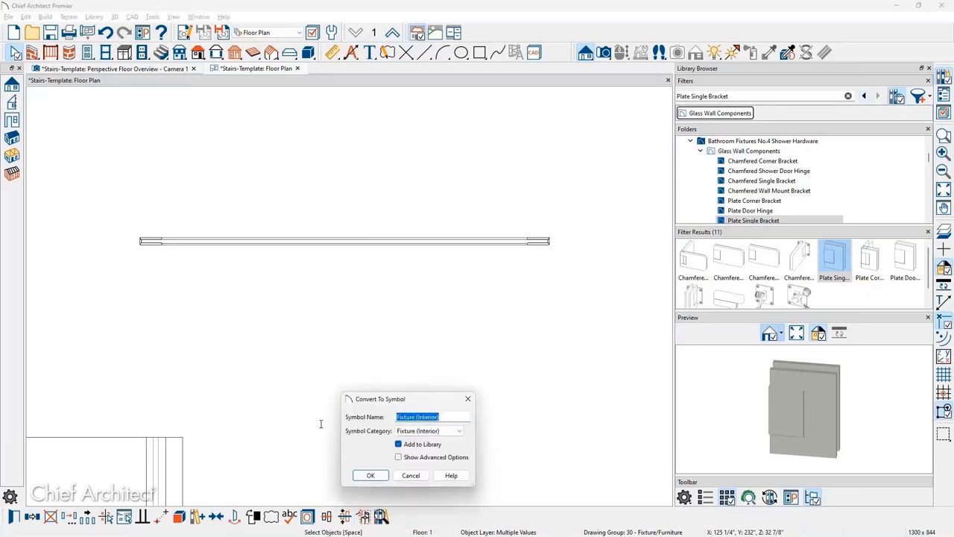
type("M")
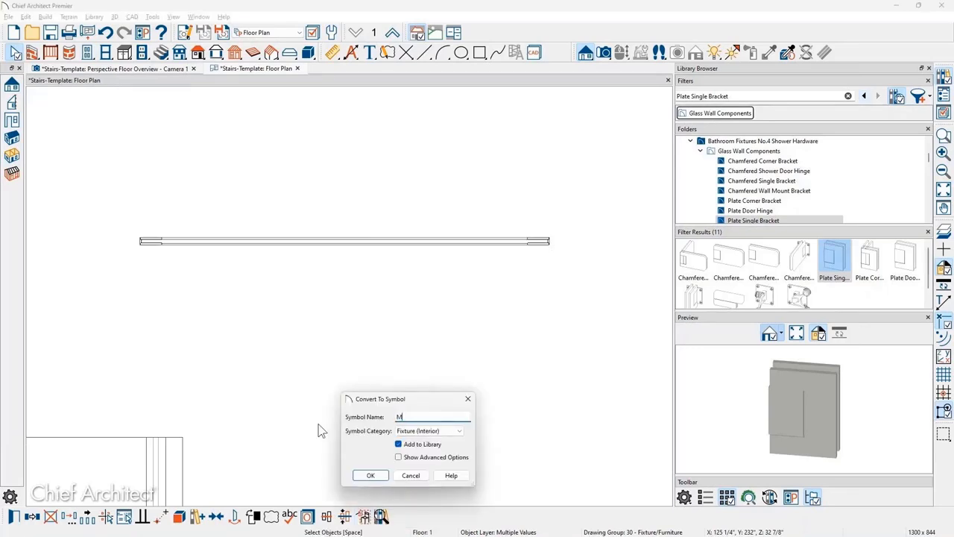
type("y Glass Railing")
left_click(439, 432)
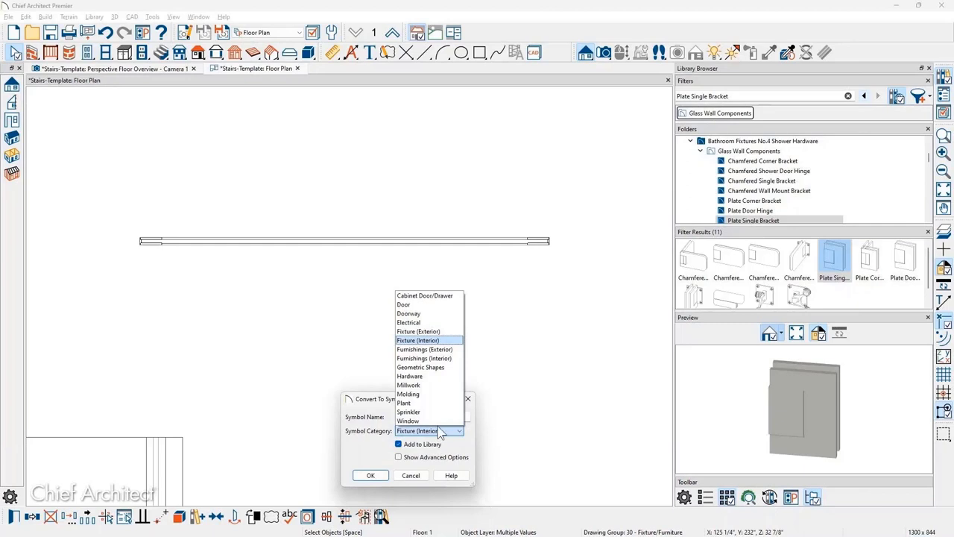
left_click(450, 385)
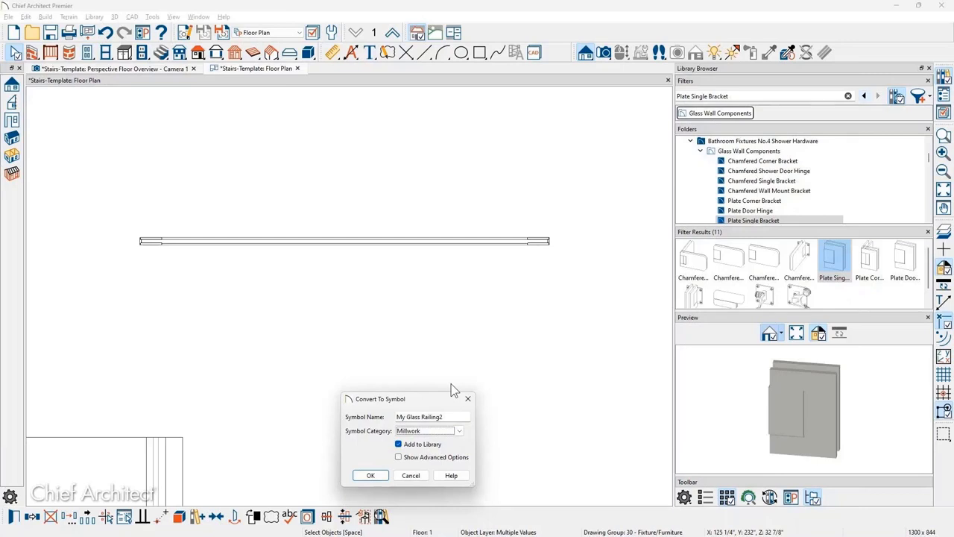
key("Return")
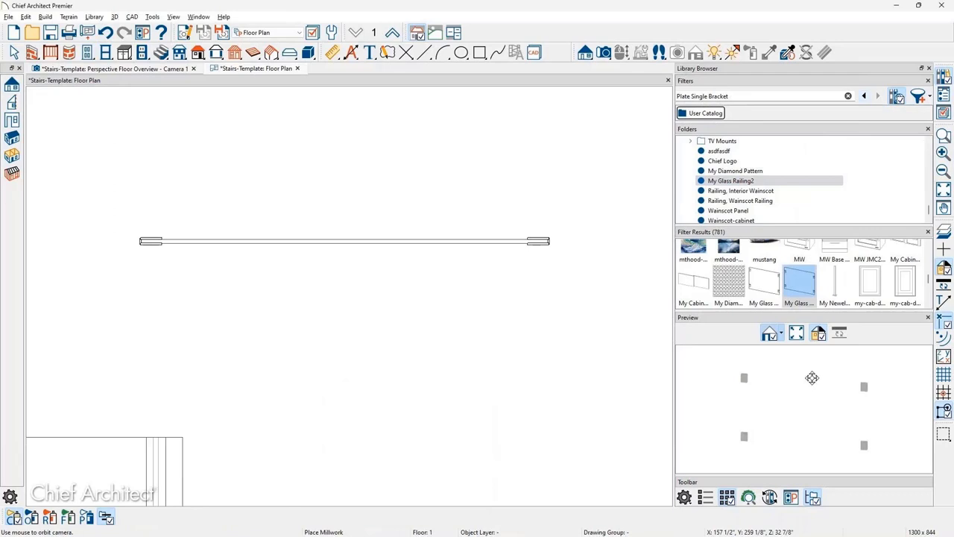
Check My Glass Railing2 in the library preview and apply it to the staircase's railing panels in the perspective view.
left_click(781, 336)
mouse_move(784, 379)
left_mouse_down()
mouse_move(809, 410)
mouse_move(792, 389)
left_mouse_up()
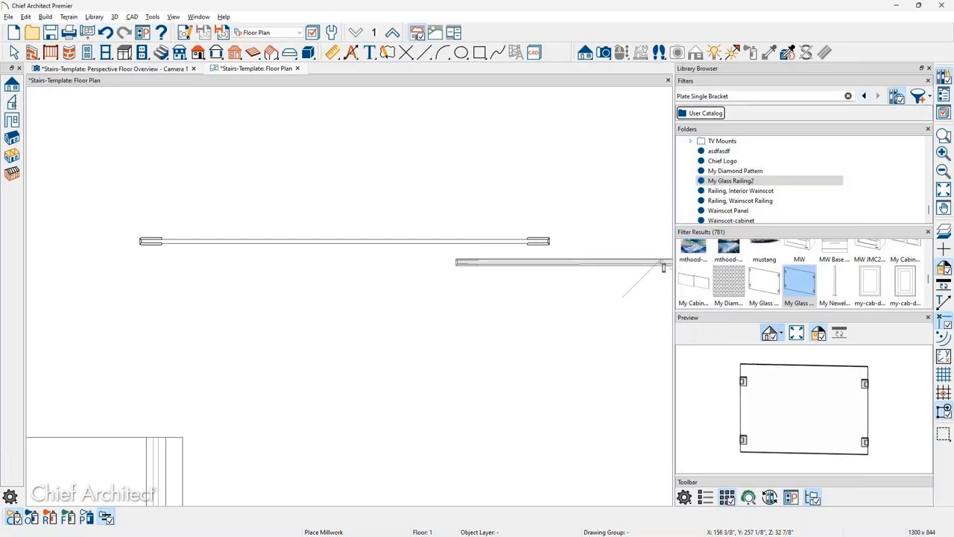
left_click(155, 71)
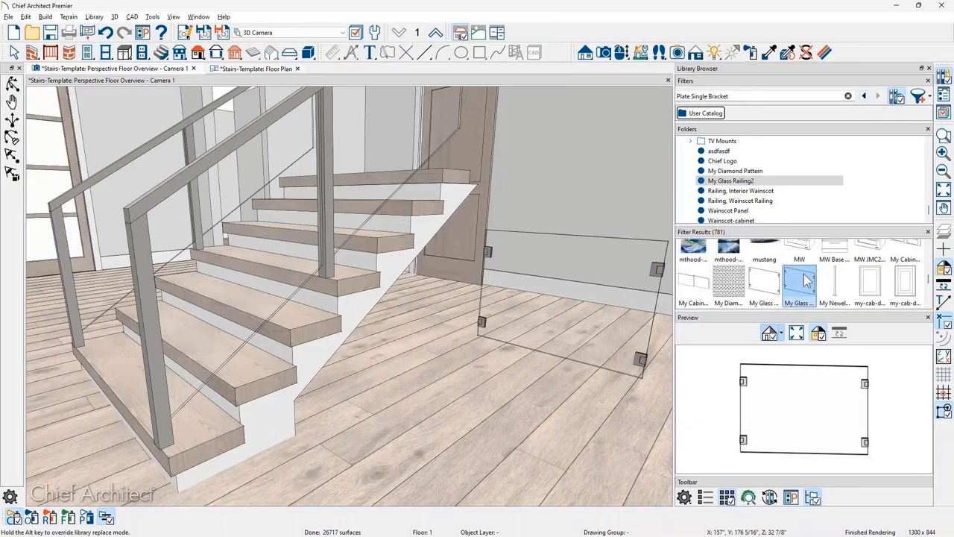
left_click(208, 277)
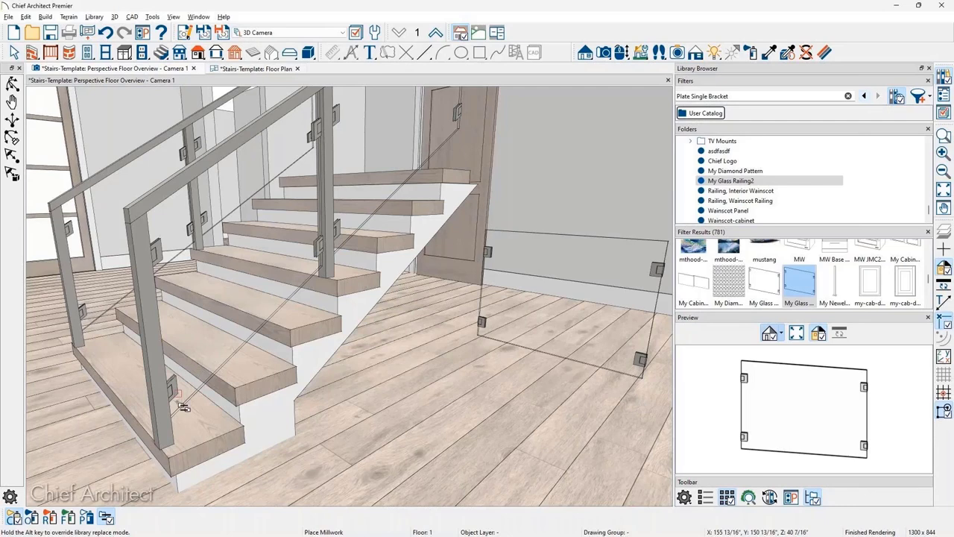
Check the Convert To Symbol options for the free-standing newel post and its base block without converting them.
key("Escape")
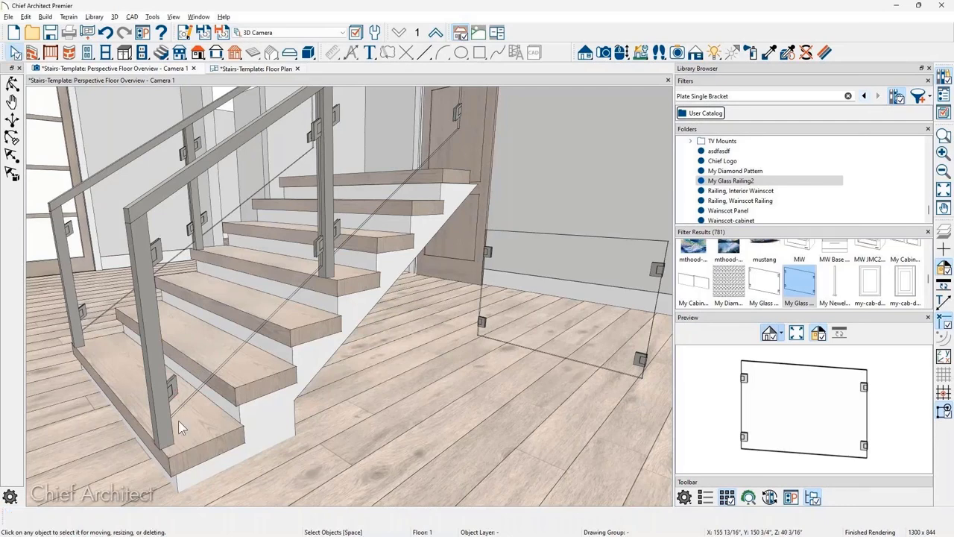
middle_click_drag(179, 427, 395, 319)
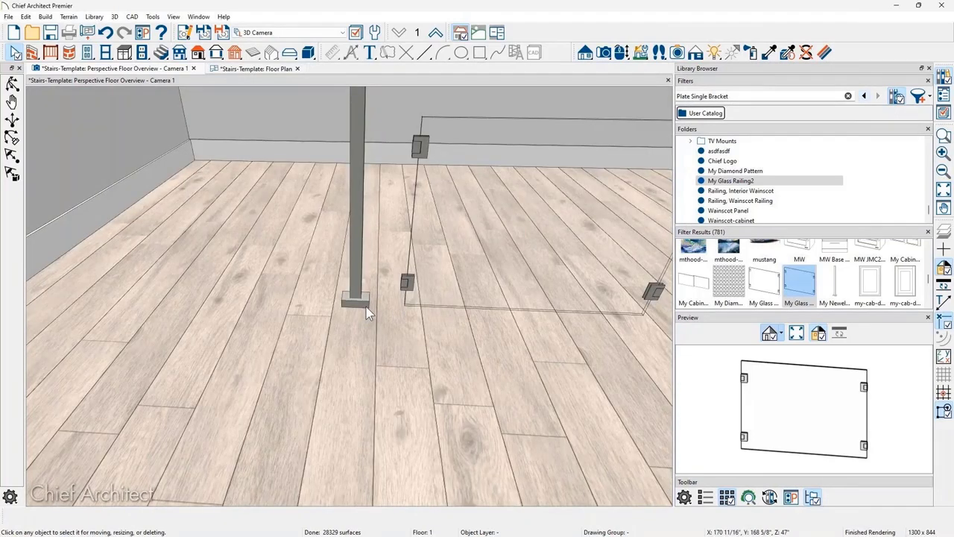
middle_click_drag(365, 313, 345, 342)
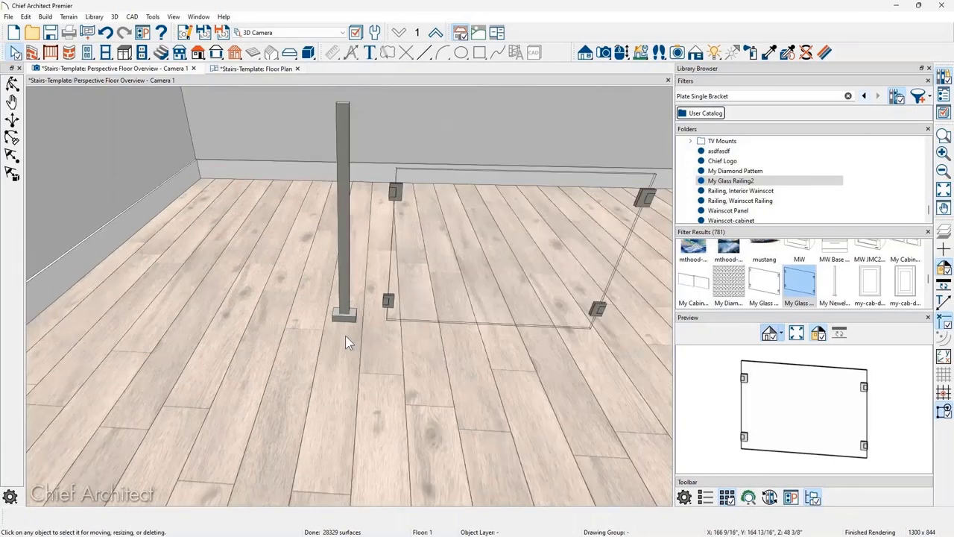
left_click(351, 276)
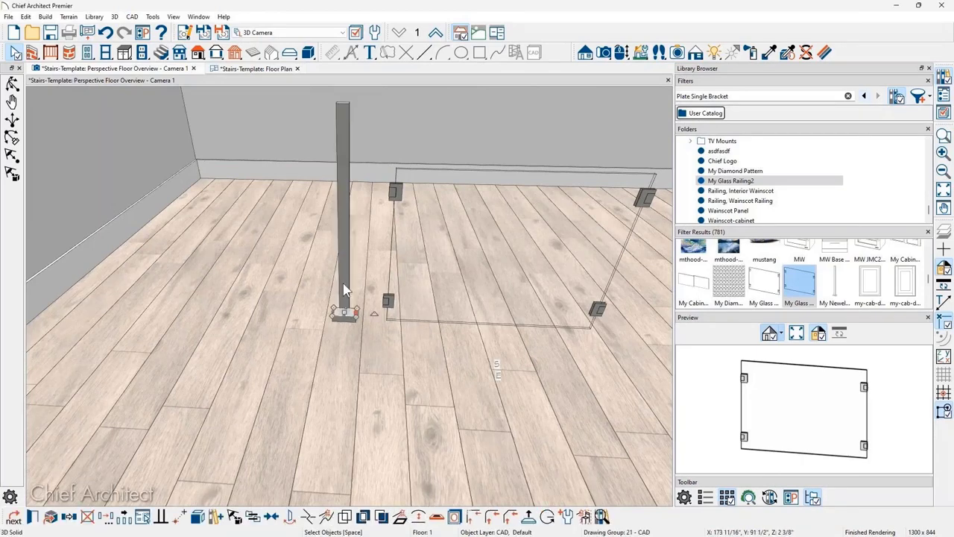
left_click(343, 288, "shift")
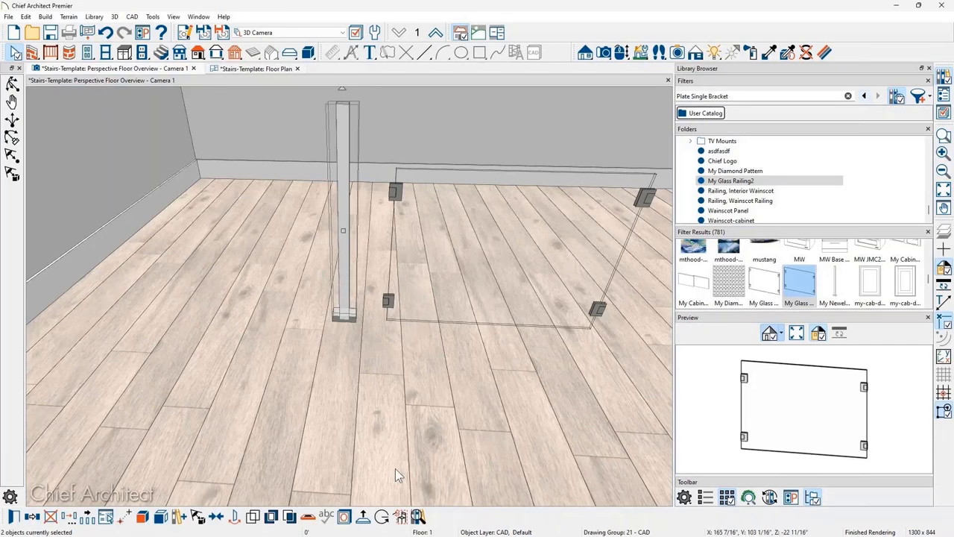
left_click(402, 520)
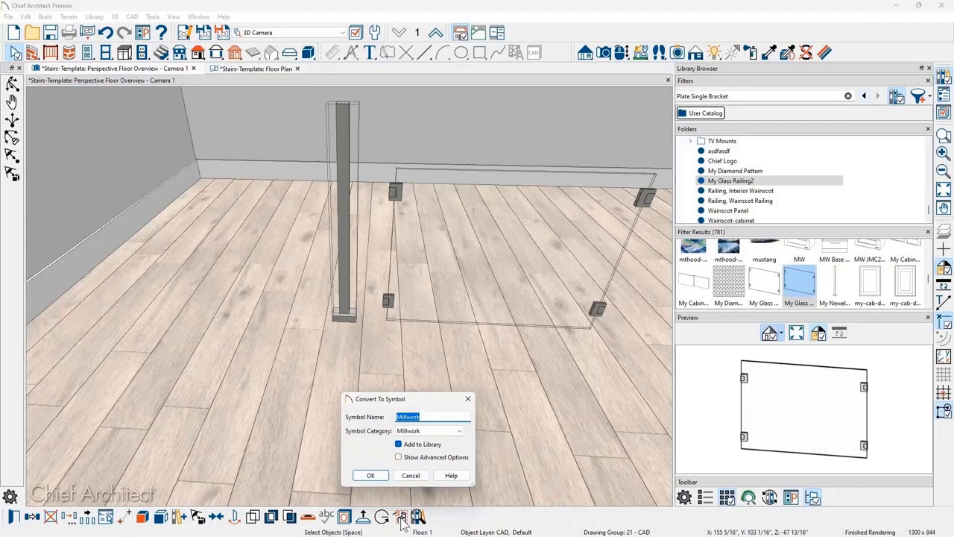
key("Escape")
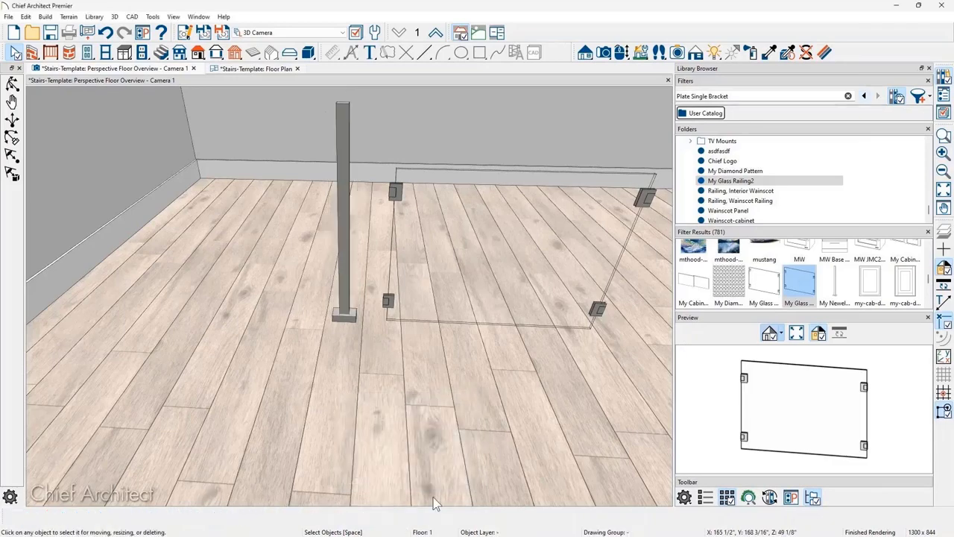
Set the customized glass-railing staircase as the default for new interior stairs.
middle_click_drag(423, 346, 296, 273)
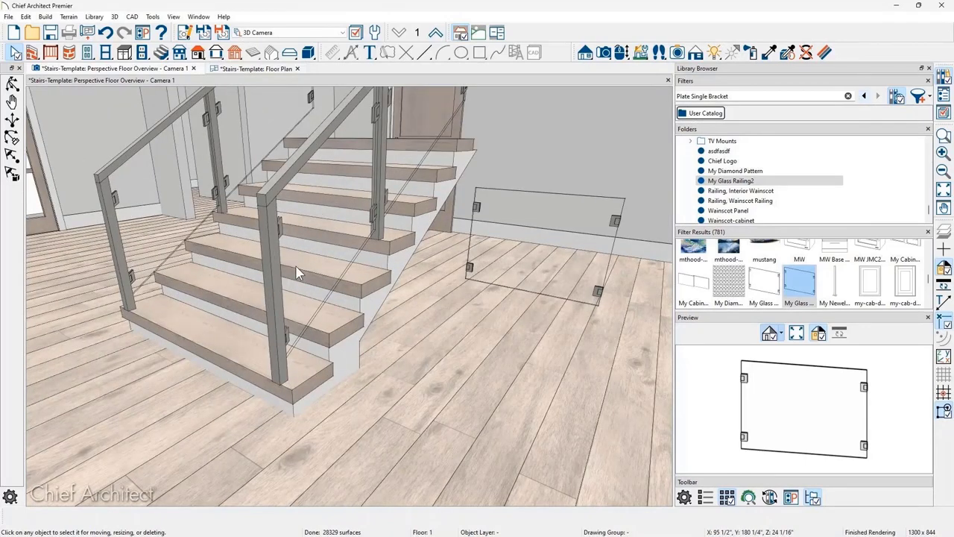
middle_click_drag(297, 273, 351, 440)
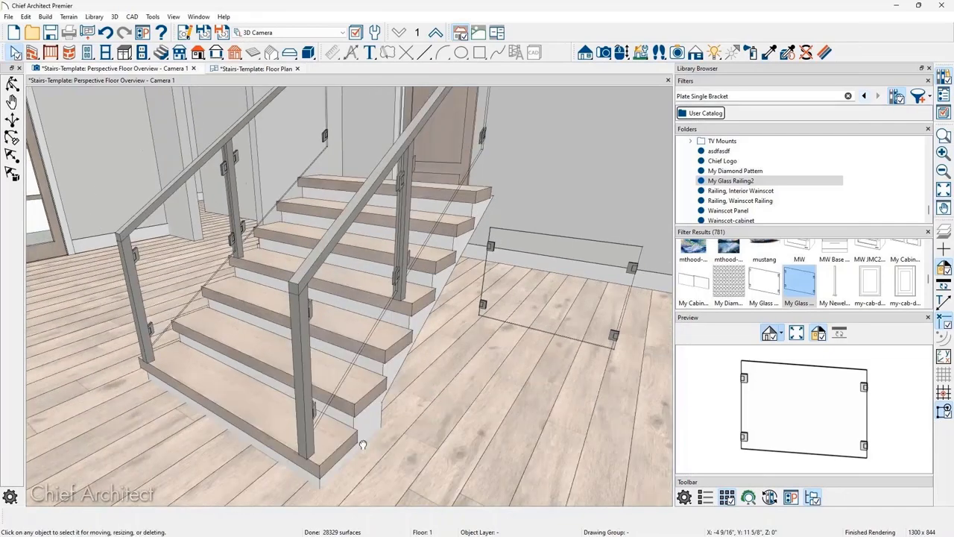
left_click(275, 347)
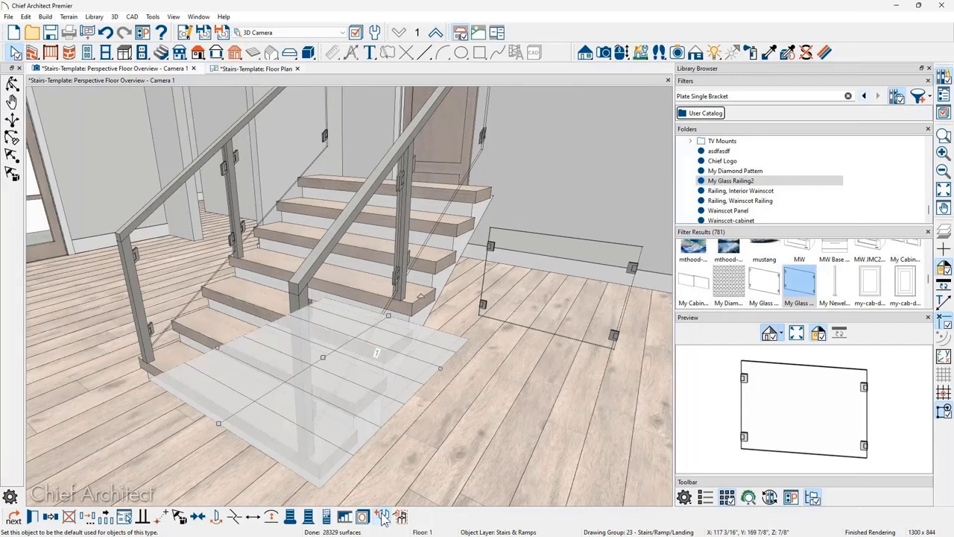
left_click(383, 518)
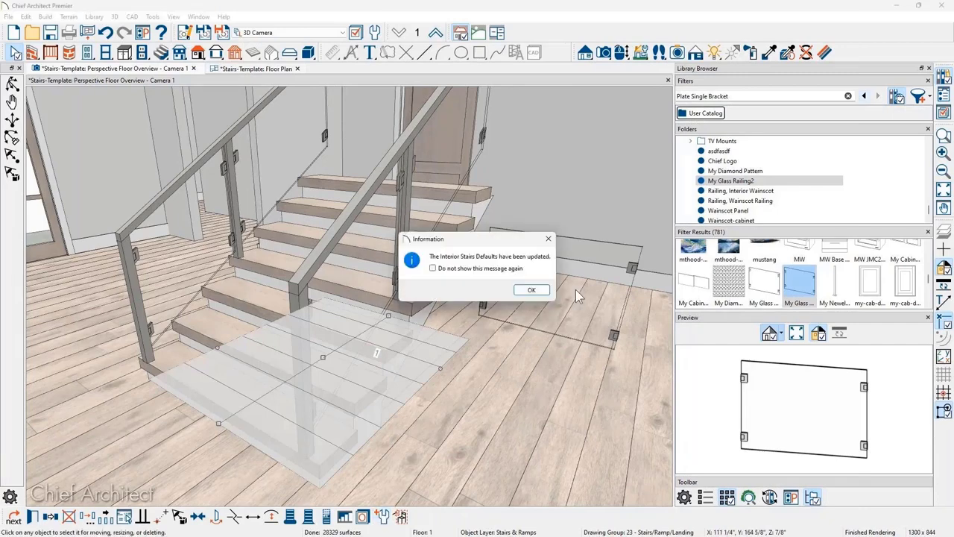
left_click(532, 290)
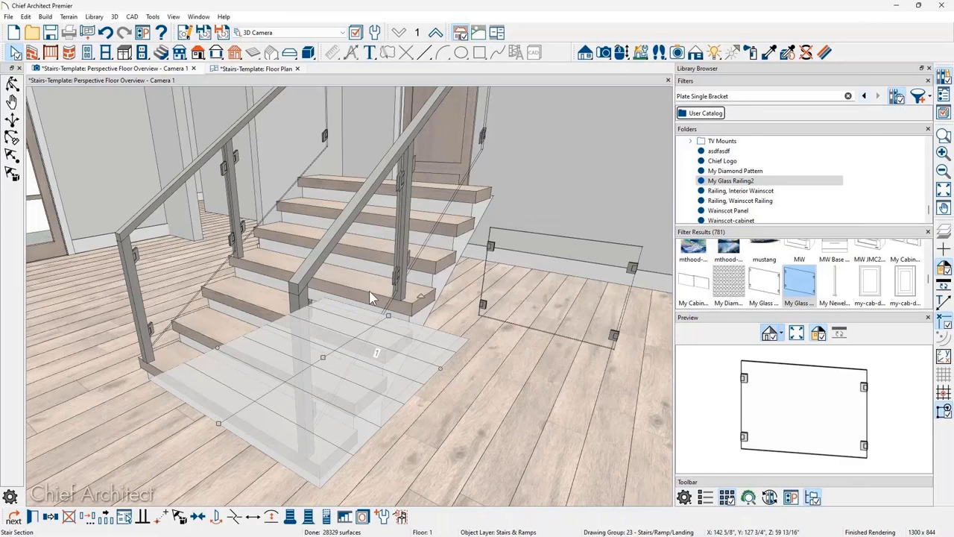
Delete the staircase and draw a straight one in the perspective view to test the updated stair defaults.
key("Delete")
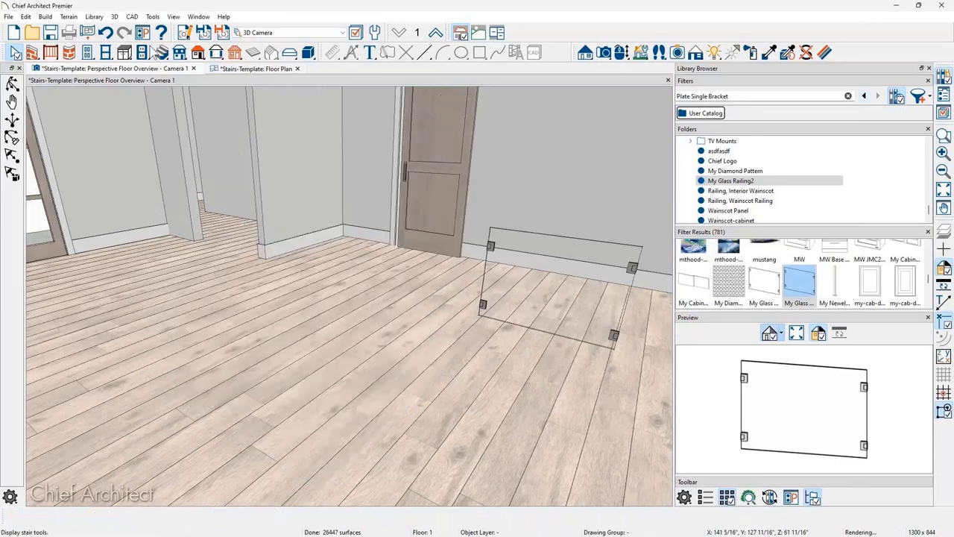
left_click(159, 52)
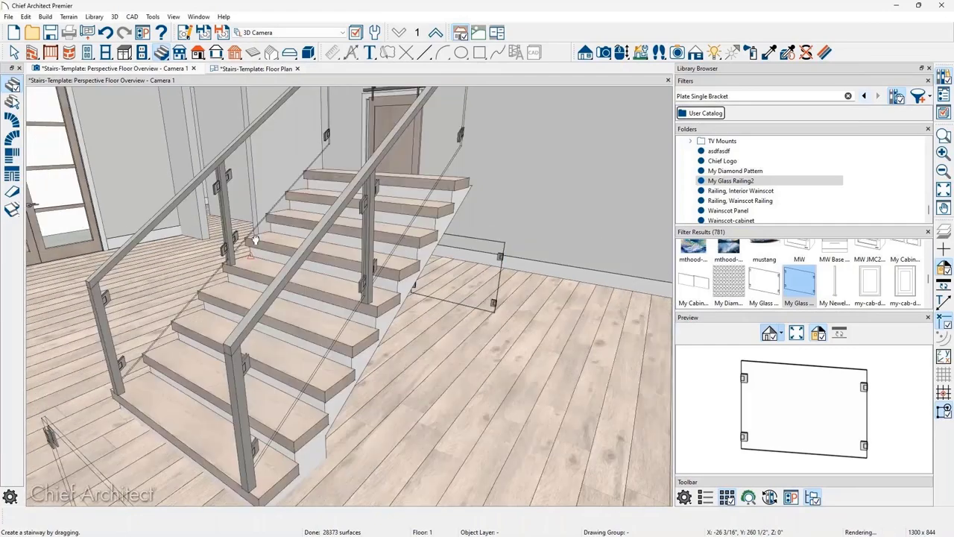
middle_click_drag(255, 240, 395, 313)
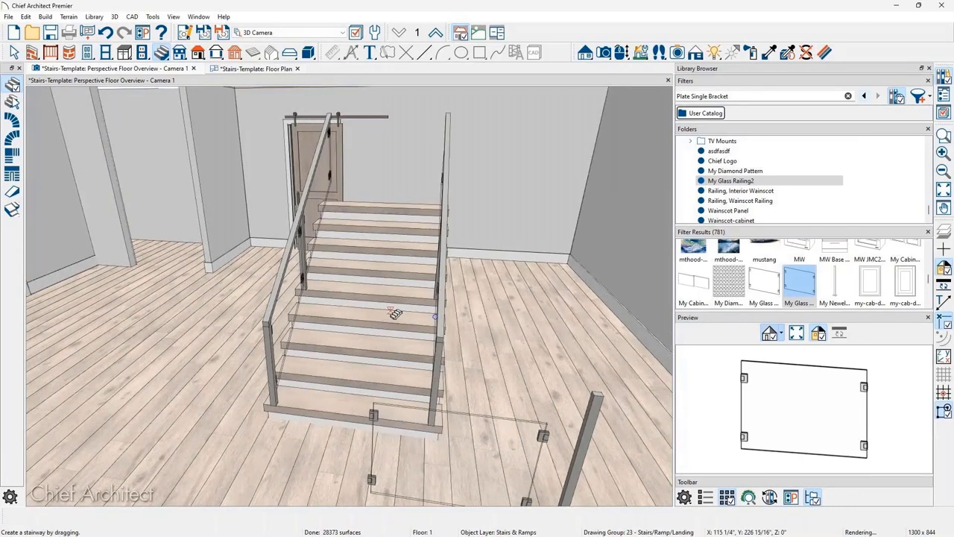
left_click(395, 313)
key("Delete")
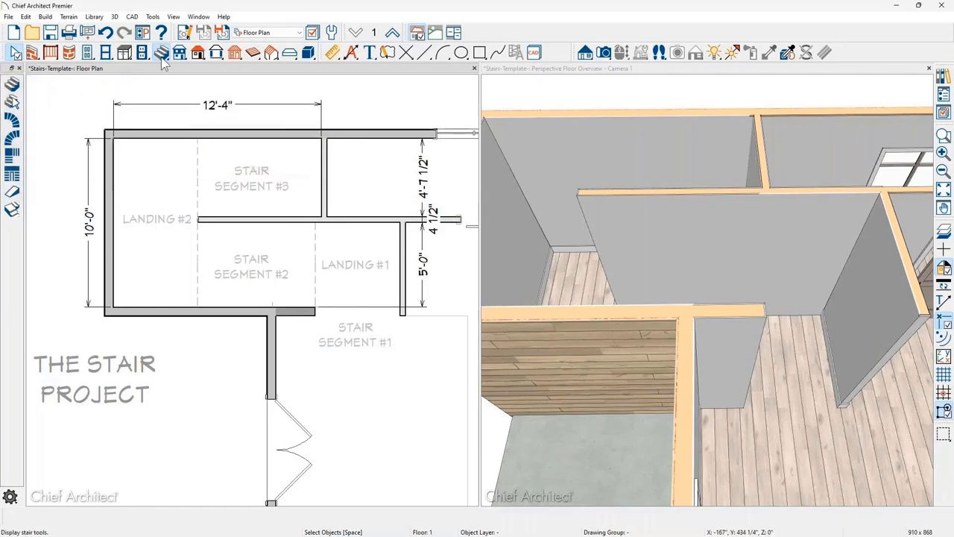
Draw a short straight stair section going up toward Landing #1, just below the Stair Segment #1 label.
key("shift+y")
left_click_drag(344, 385, 347, 356)
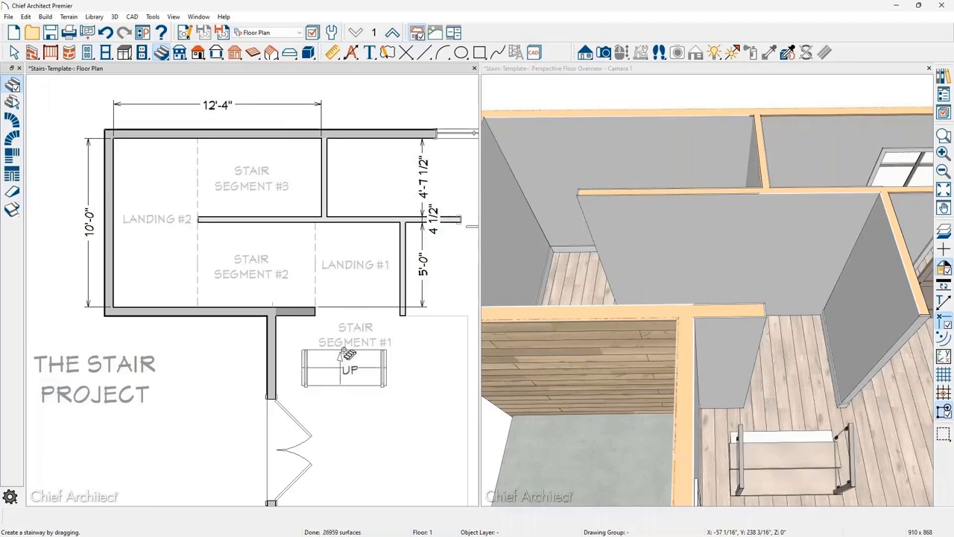
key("space")
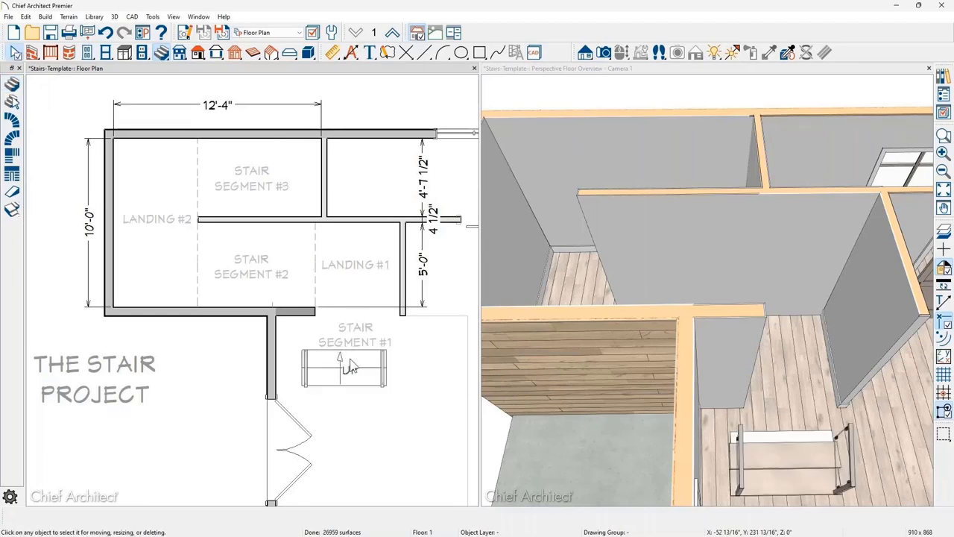
Turn on the display of the "Stairs & Ramps, Details" layer for the floor plan.
left_click(351, 366)
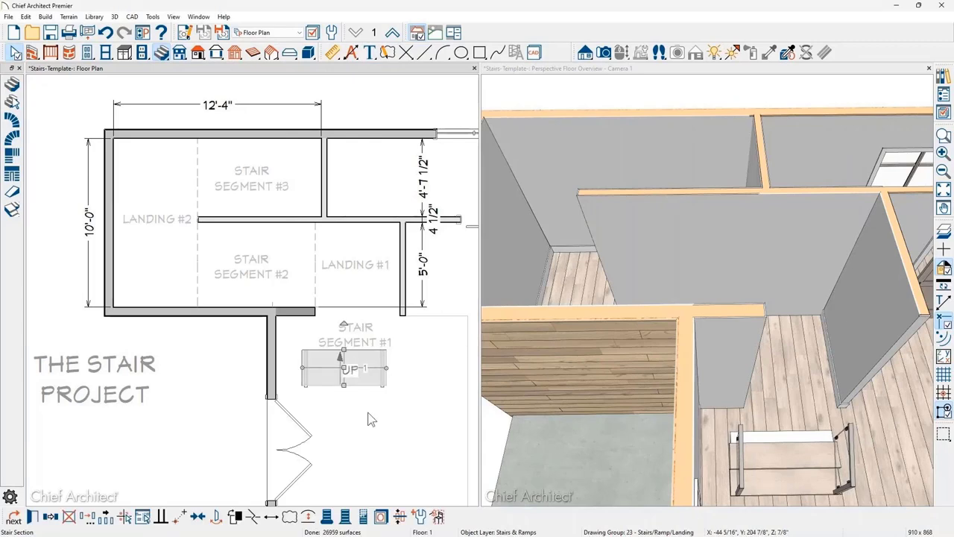
left_click(381, 516)
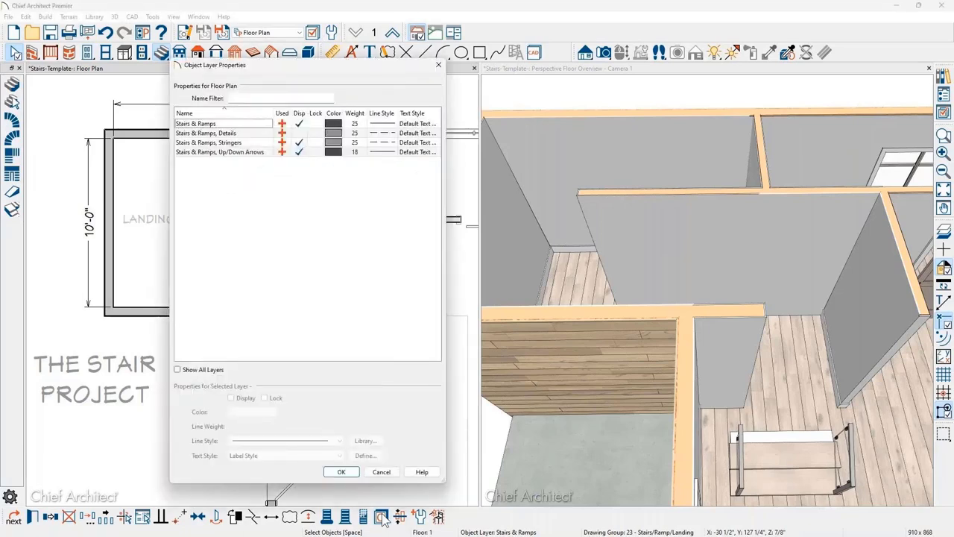
left_click(296, 134)
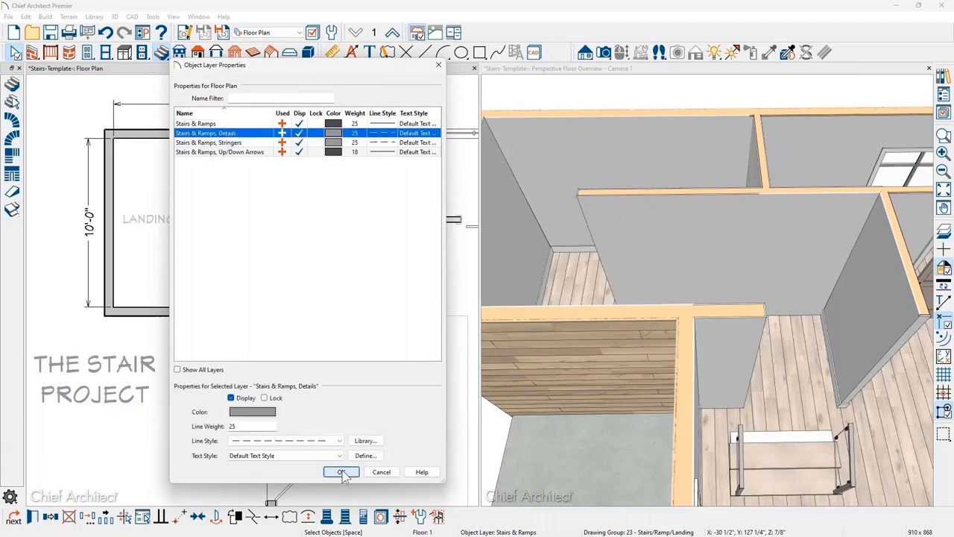
left_click(342, 472)
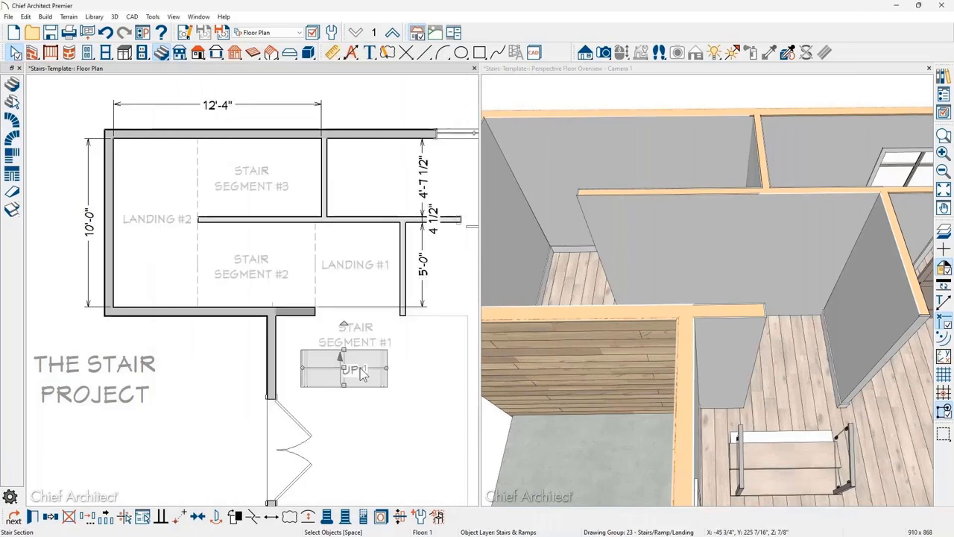
Move the short stair section point to point so its upper right corner meets the wall at the Landing #1 opening.
scroll(400, 394, "up", 3)
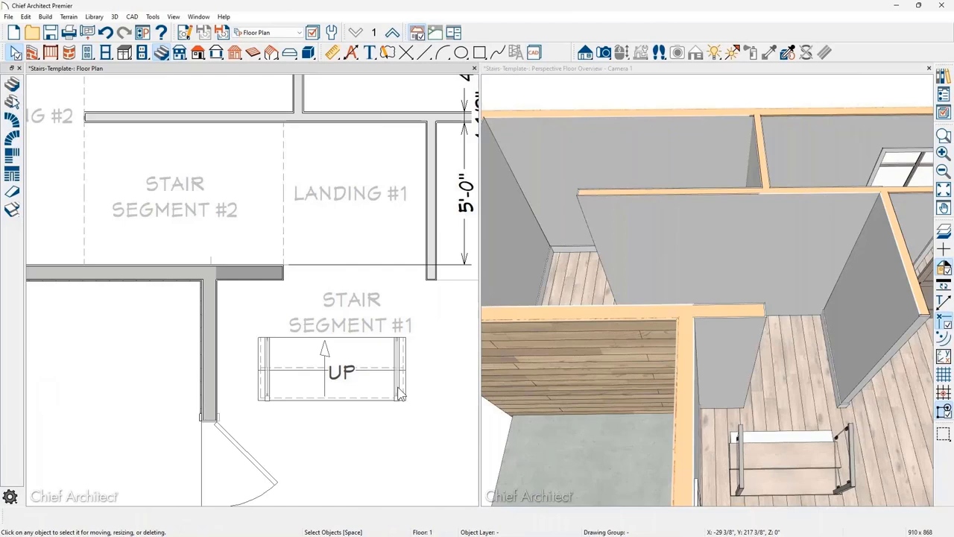
scroll(441, 388, "up", 2)
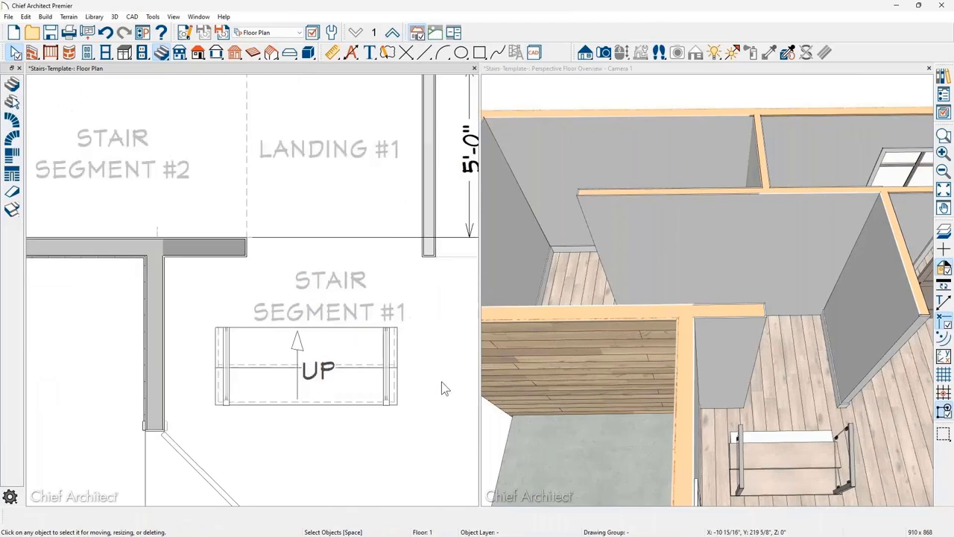
left_click(315, 357)
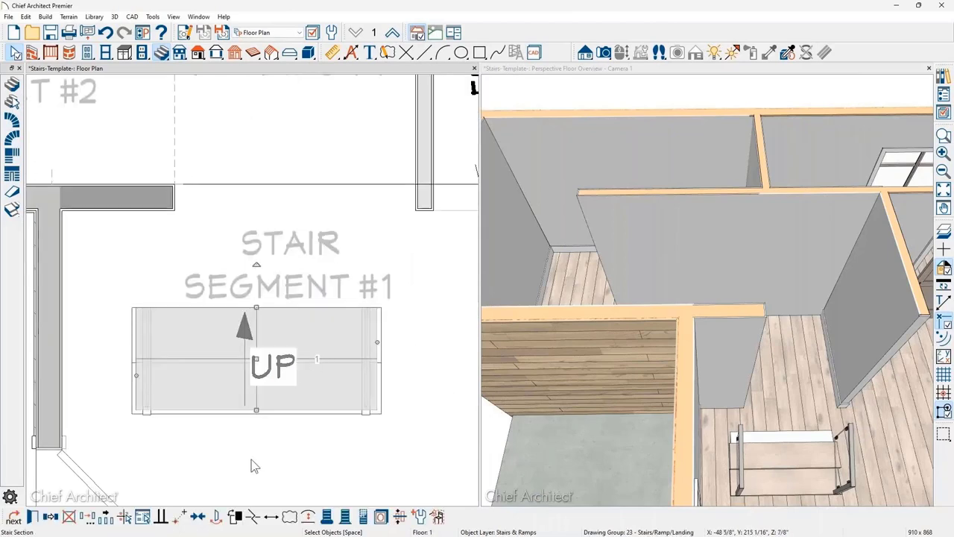
left_click(183, 519)
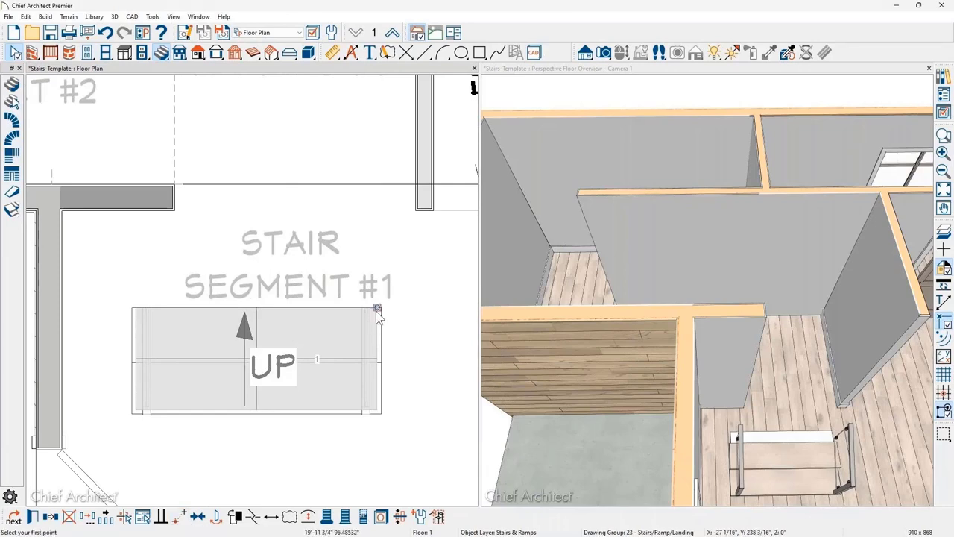
left_click(377, 309)
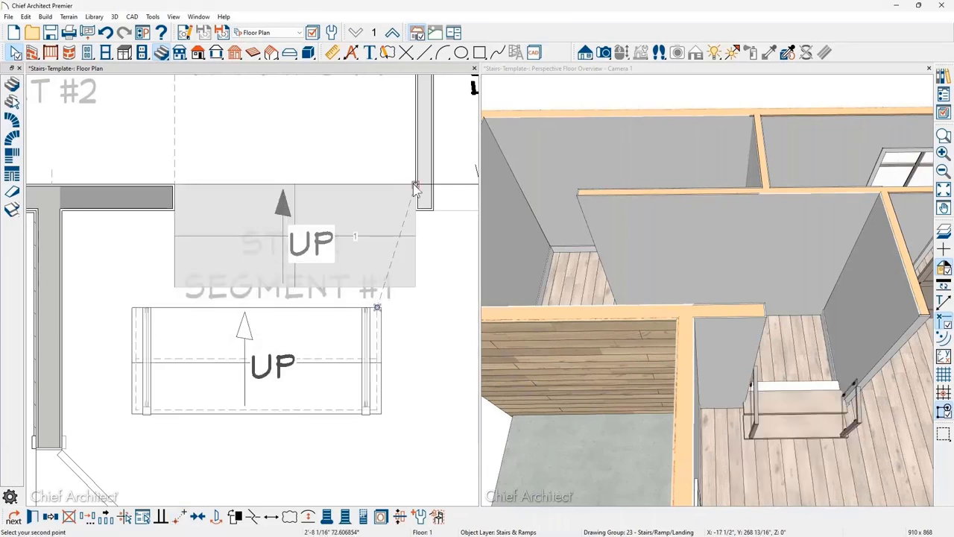
left_click(415, 189)
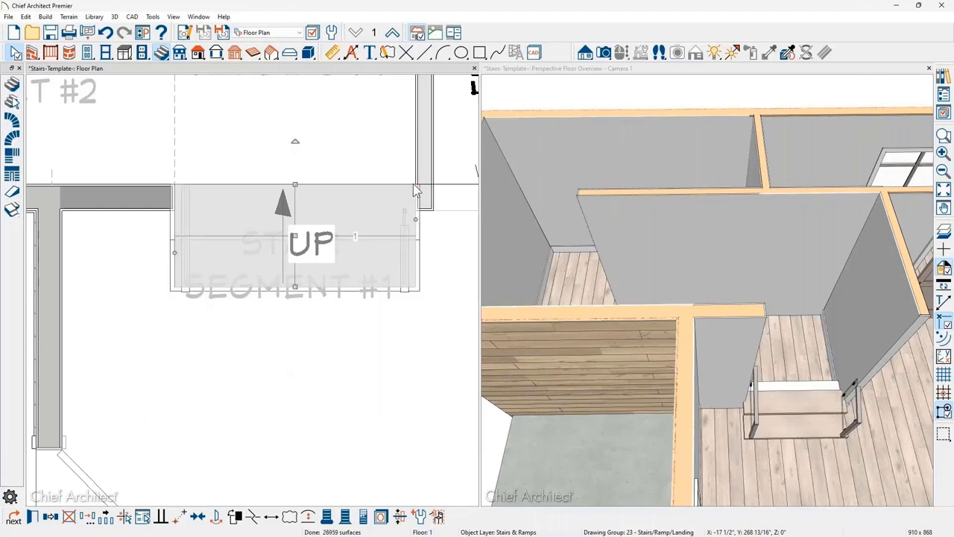
Draw Stair Segment #2 rising from Landing #1 to Landing #2, and Stair Segment #3 rising back from Landing #2 to the end wall.
scroll(416, 188, "down", 2)
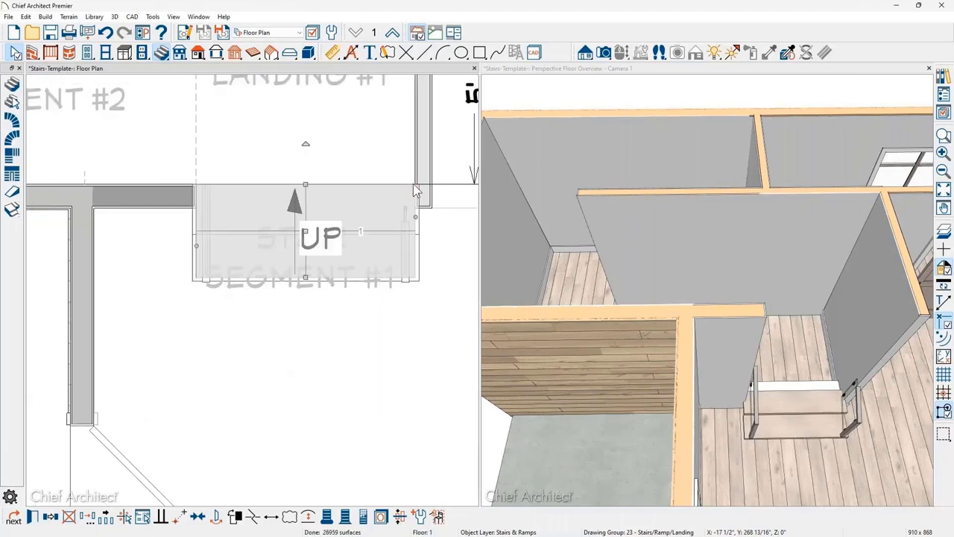
scroll(415, 190, "down", 1)
scroll(415, 191, "down", 1)
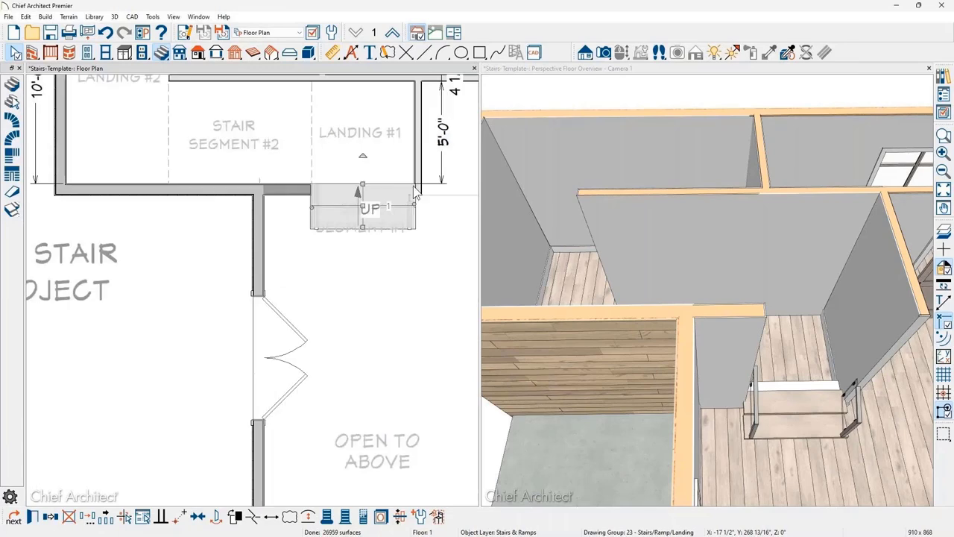
middle_click_drag(413, 192, 409, 363)
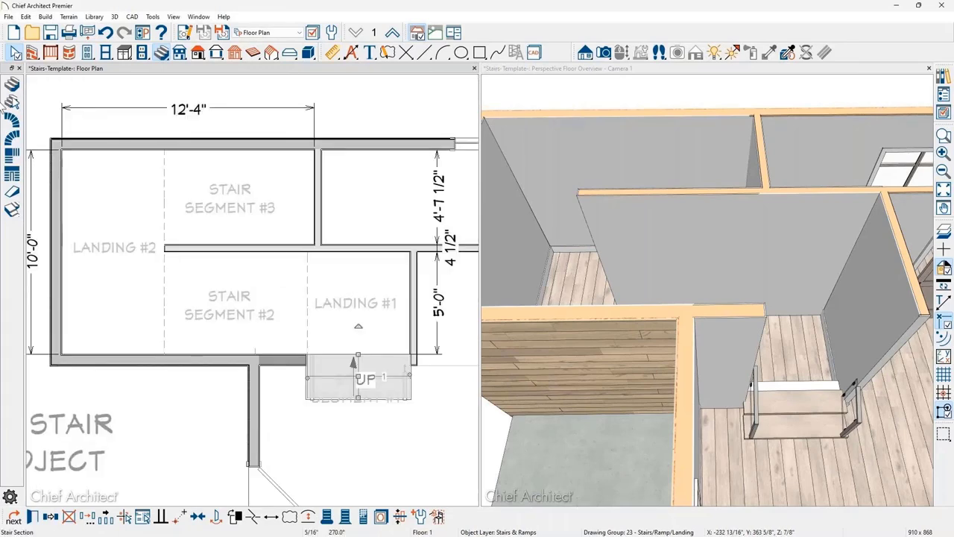
left_click(12, 85)
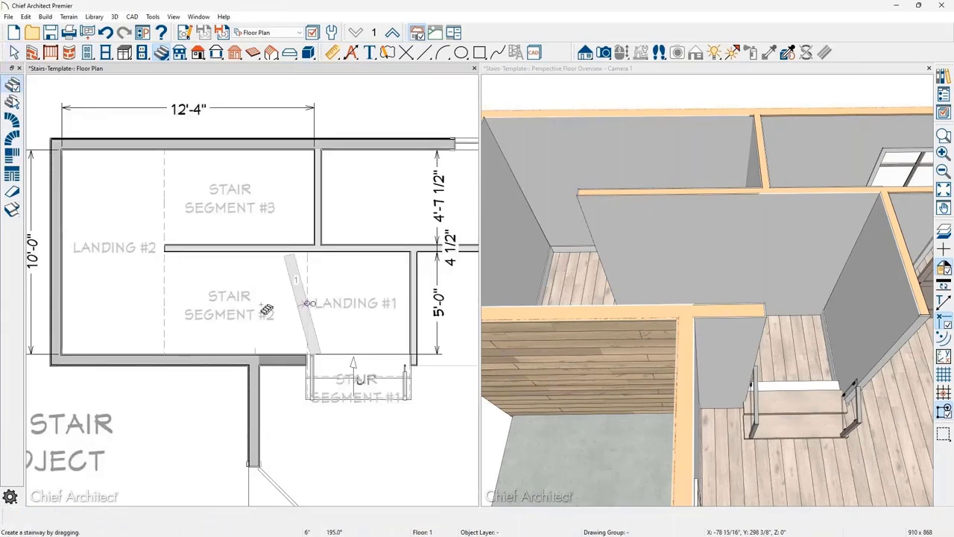
left_click_drag(263, 306, 169, 295)
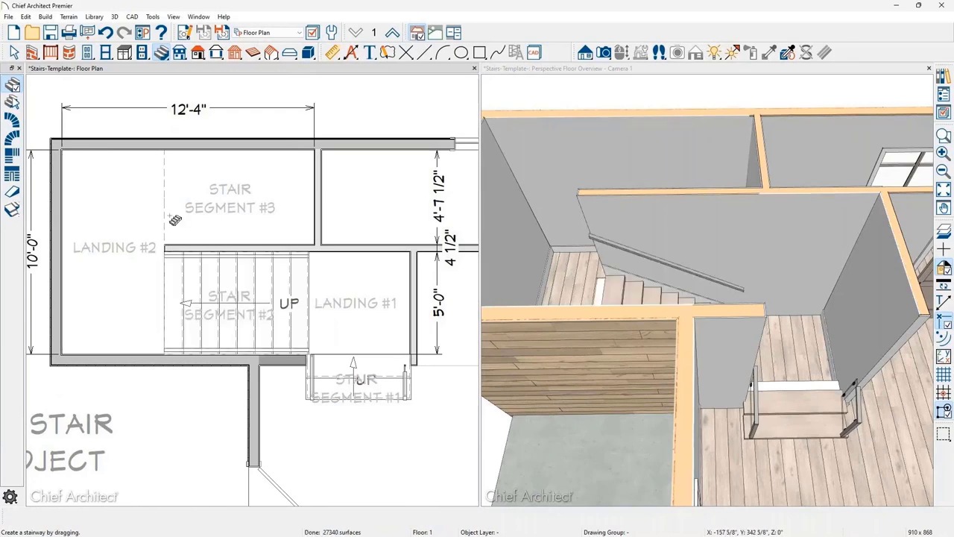
left_click_drag(174, 219, 316, 206)
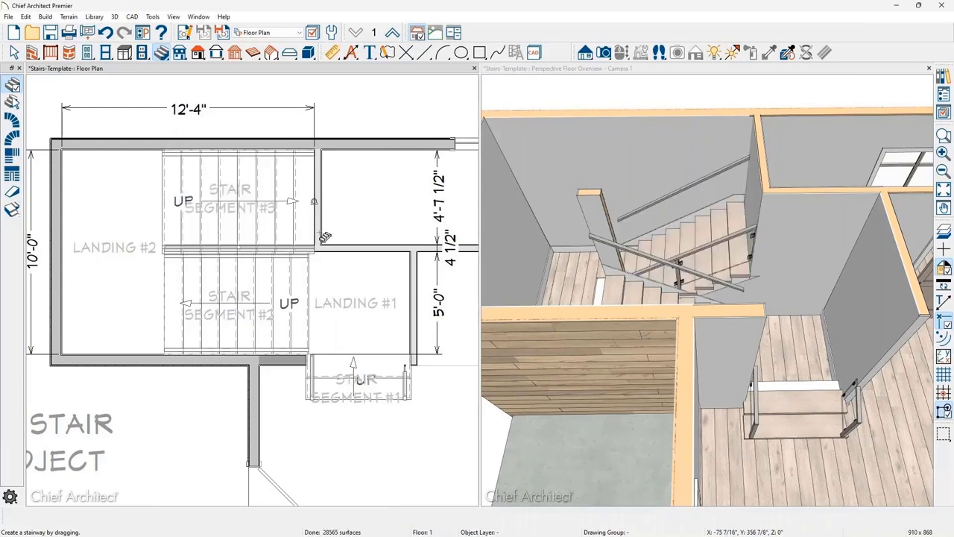
Create a landing in the Landing #1 area connecting Stair Segments #1 and #2.
left_click_drag(336, 292, 340, 288)
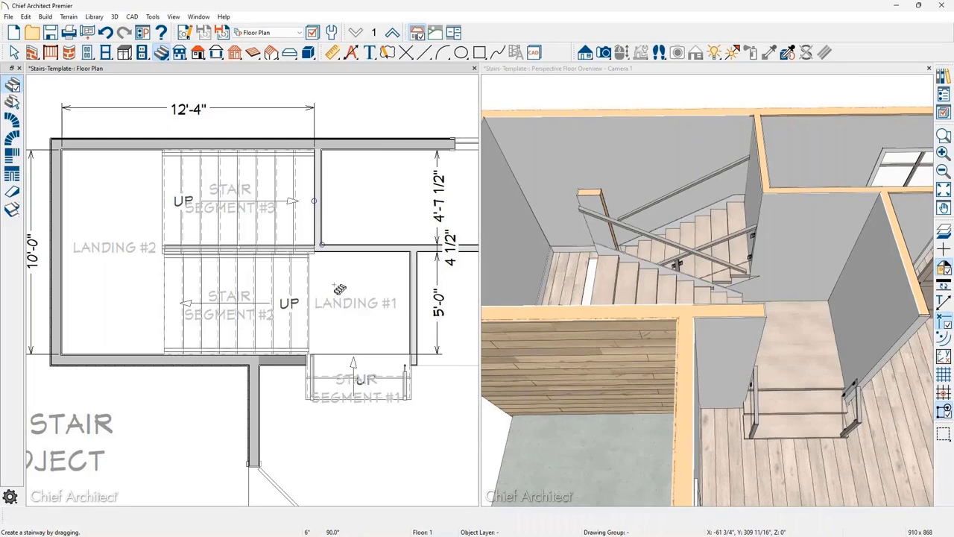
Create a landing in the Landing #2 area connecting Stair Segments #2 and #3.
left_click(125, 277)
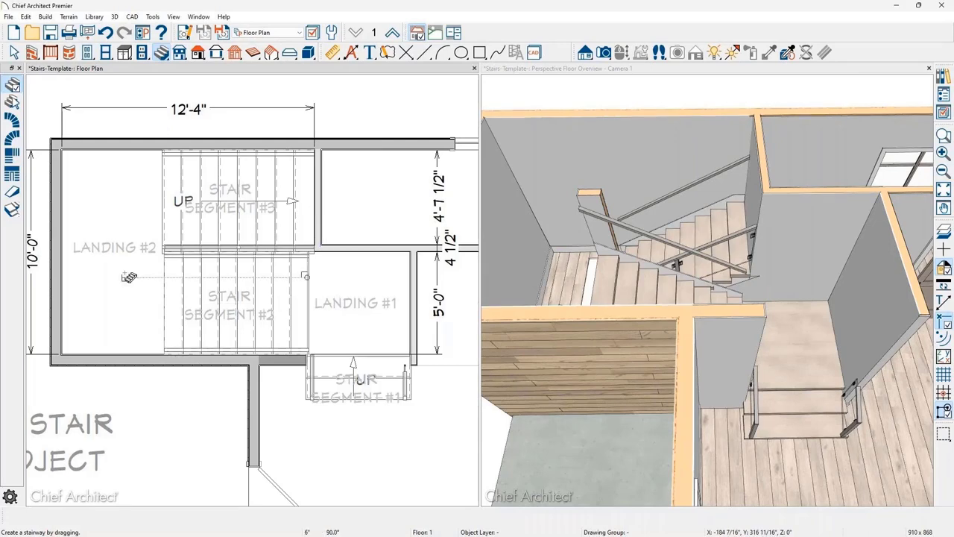
left_click_drag(128, 277, 130, 277)
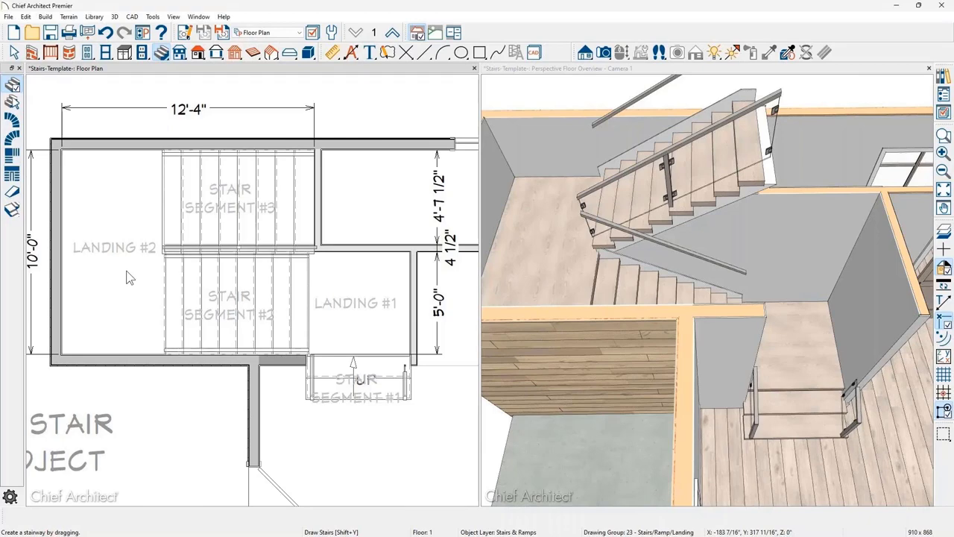
Turn off the left handrail against the wall for Stair Segment #3.
double_click(600, 71)
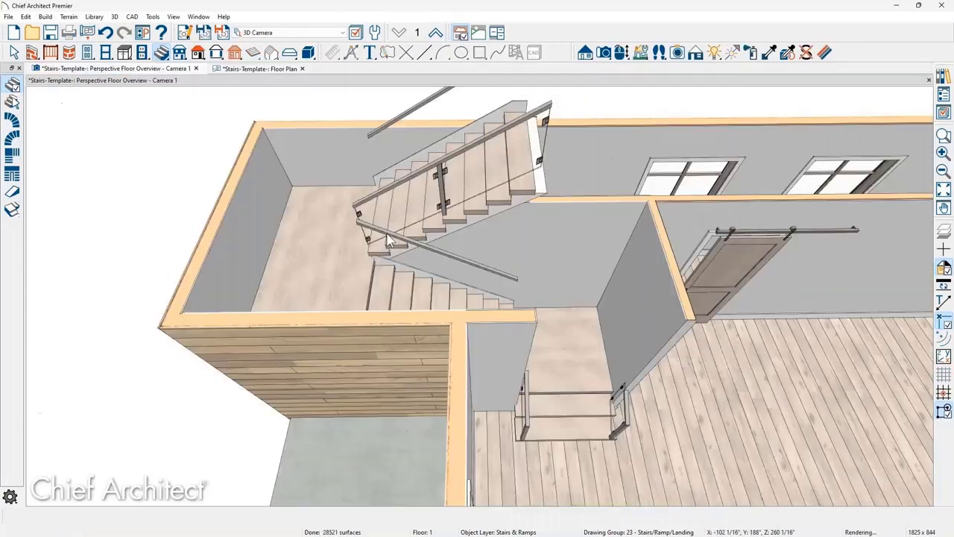
left_click_drag(387, 240, 524, 233)
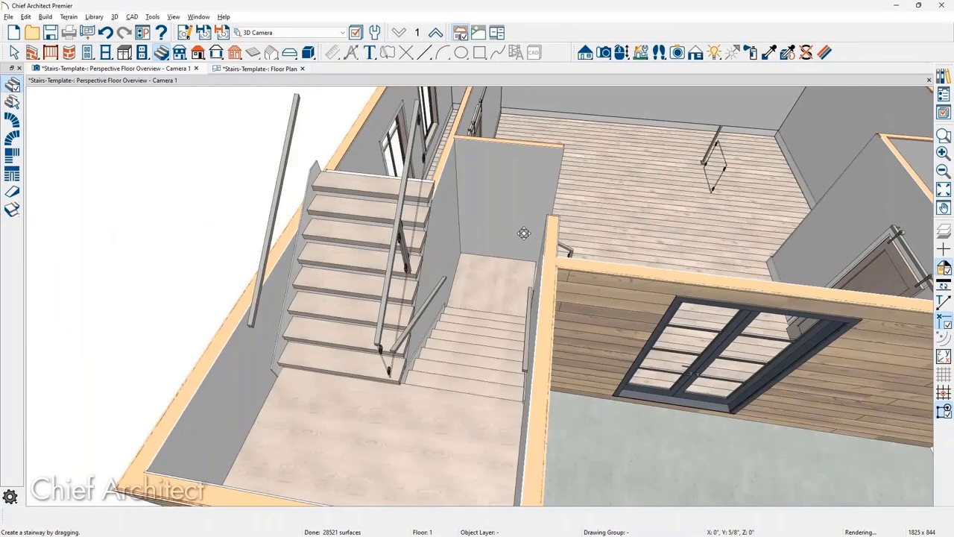
middle_click_drag(525, 234, 543, 239)
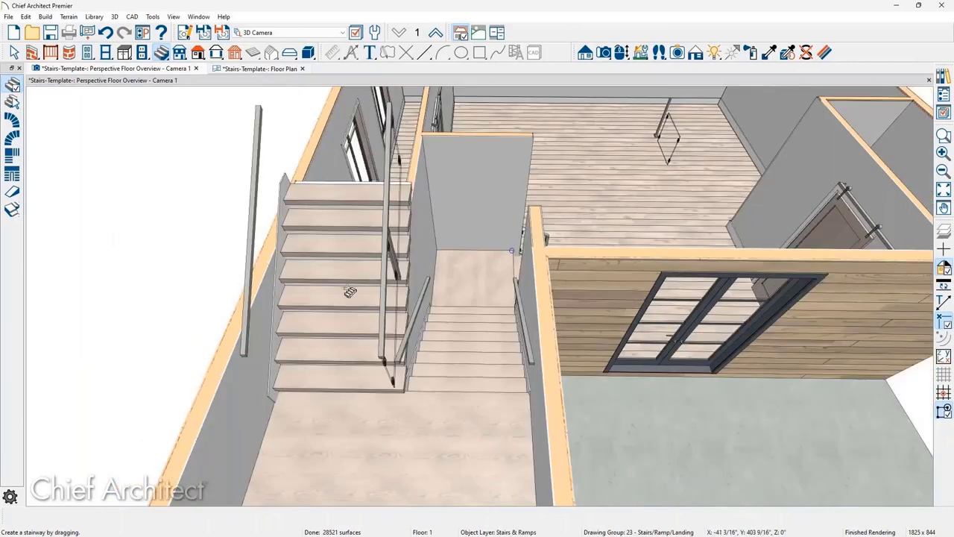
key("space")
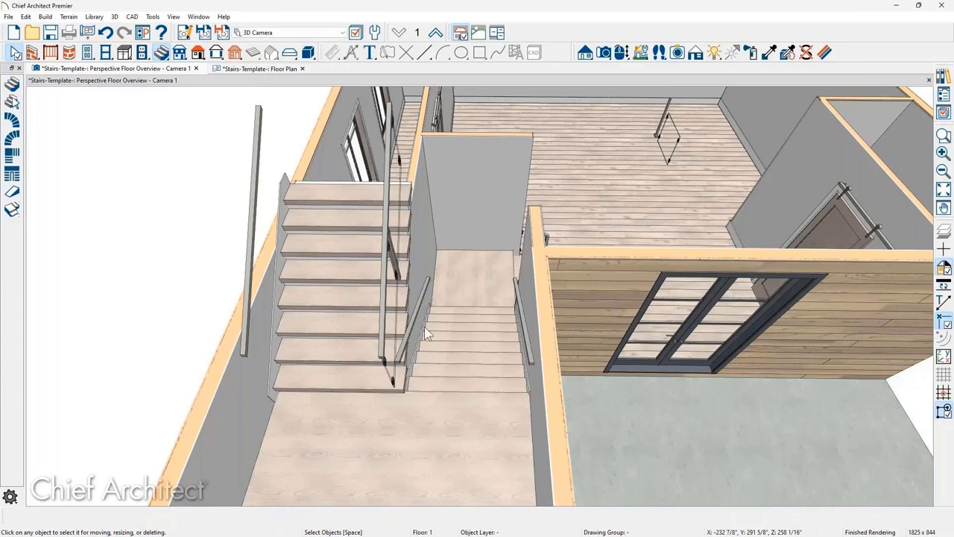
left_click(353, 312)
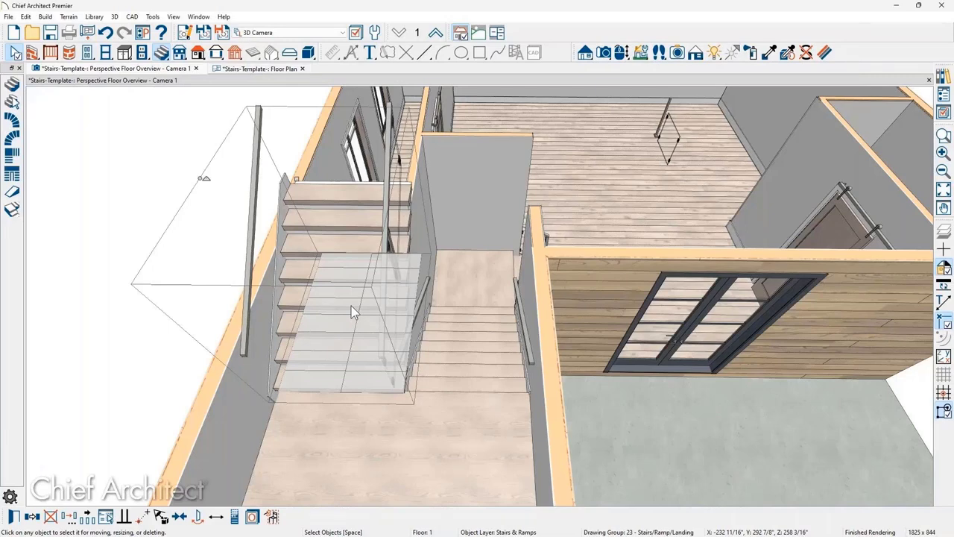
double_click(301, 324)
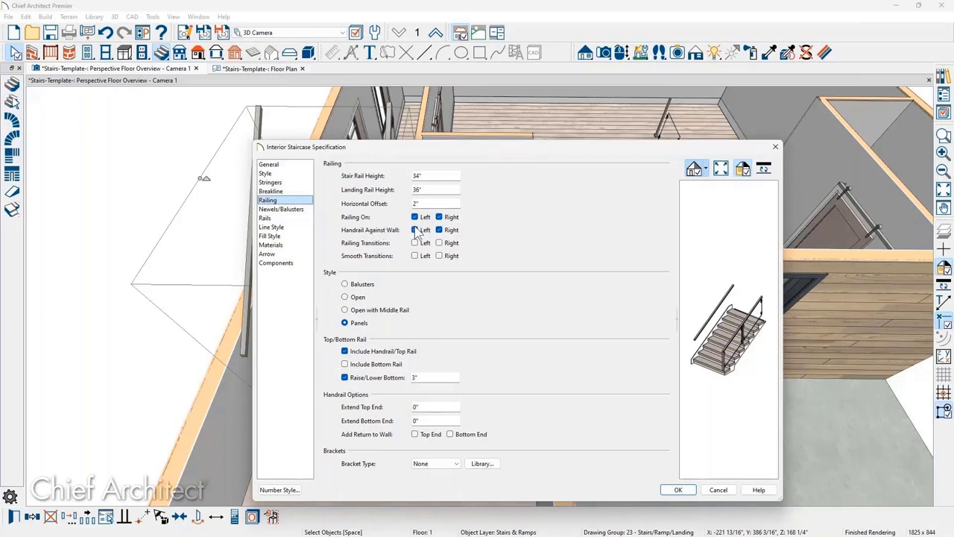
left_click(415, 230)
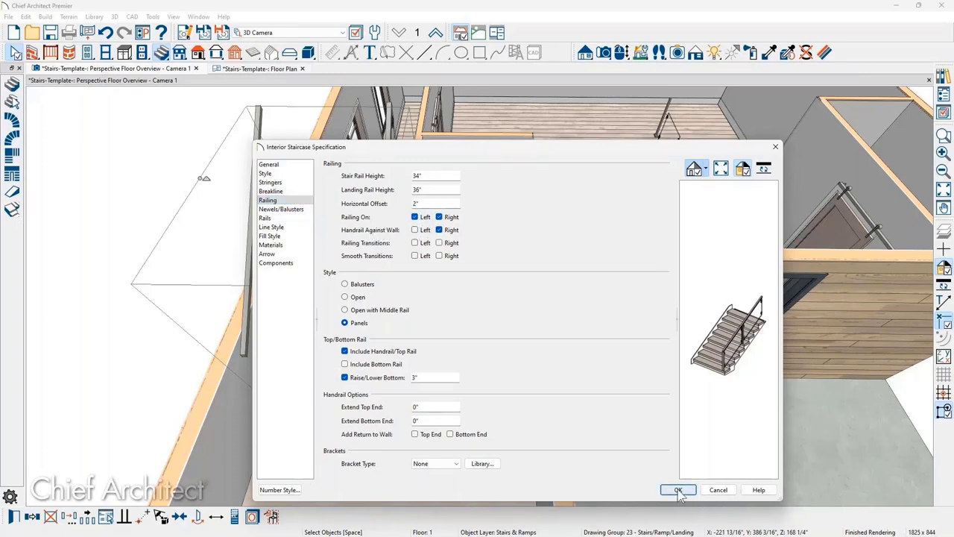
left_click(678, 492)
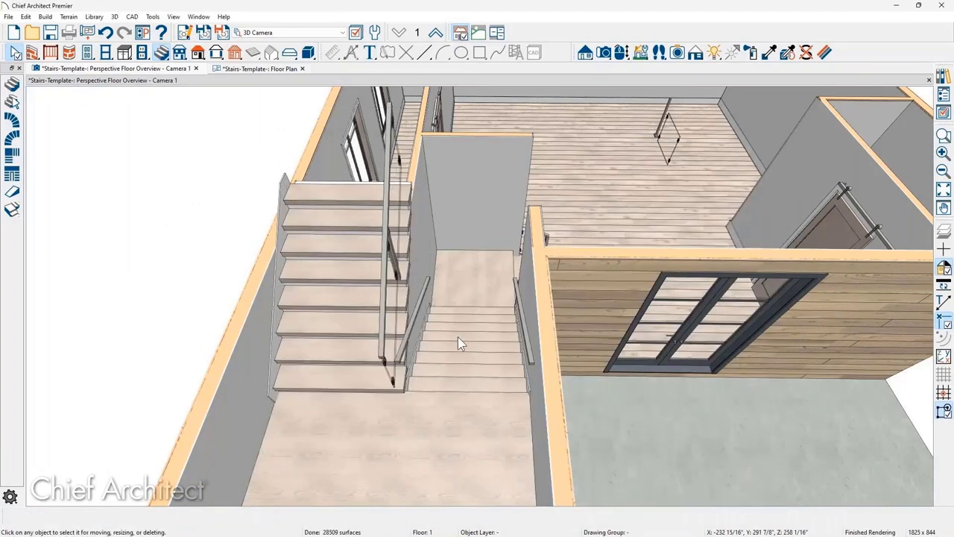
Turn off the right handrail against the wall for Stair Segment #2.
left_click(458, 337)
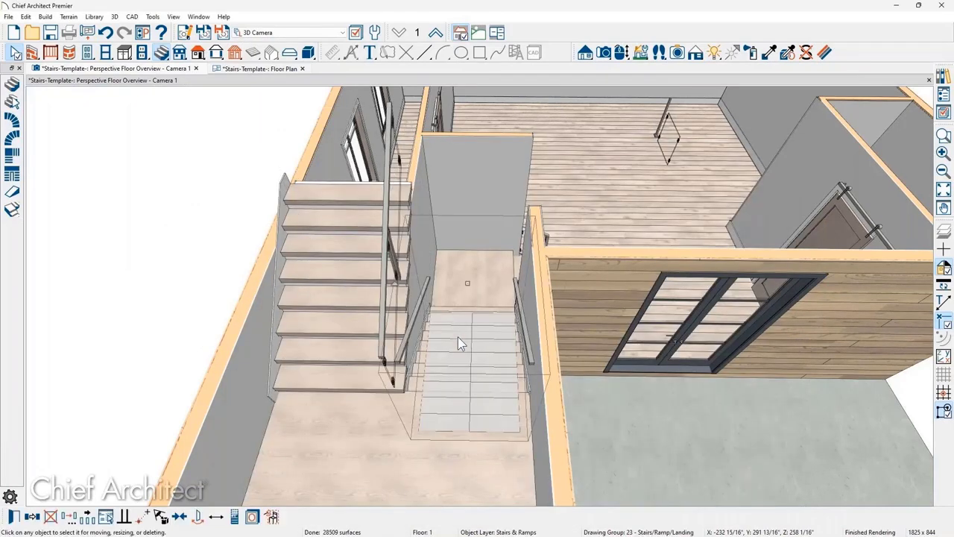
left_click(13, 516)
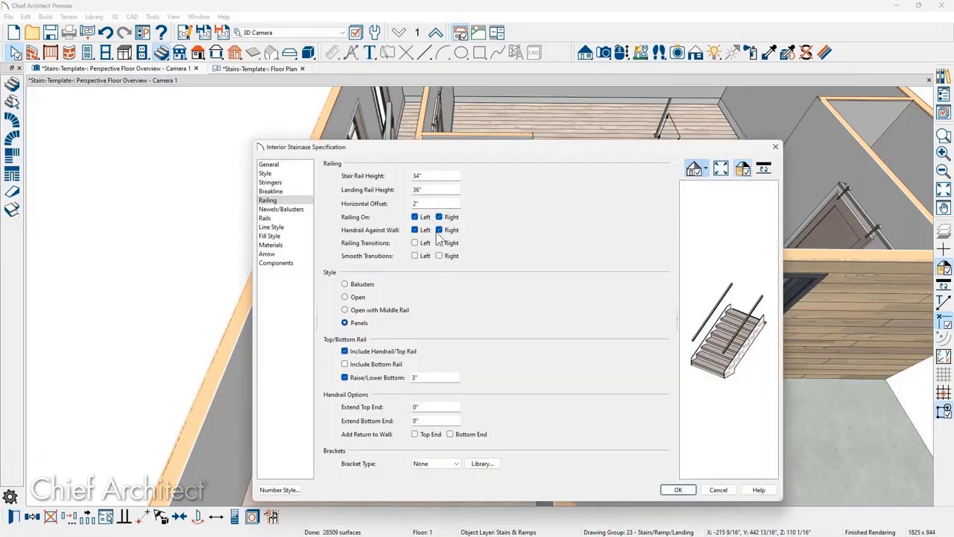
left_click(439, 230)
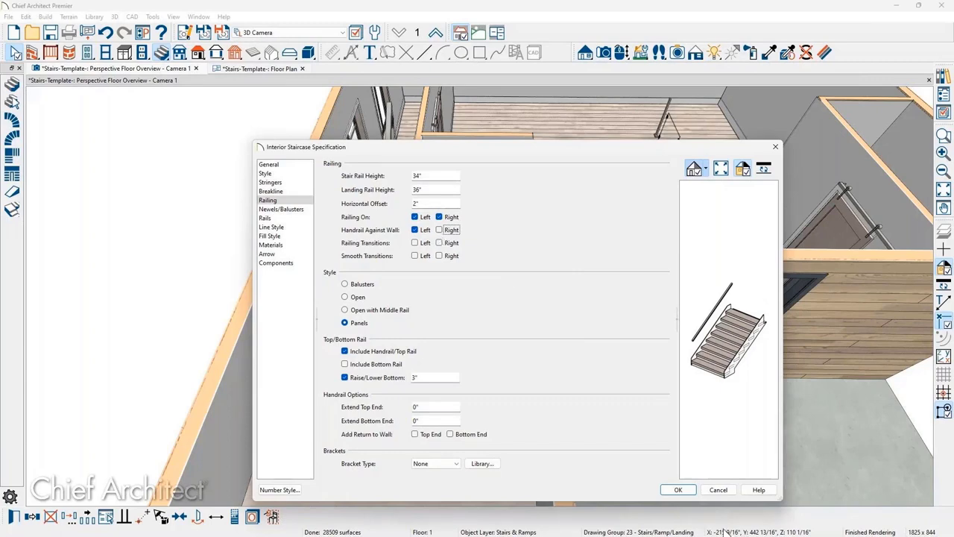
left_click(685, 492)
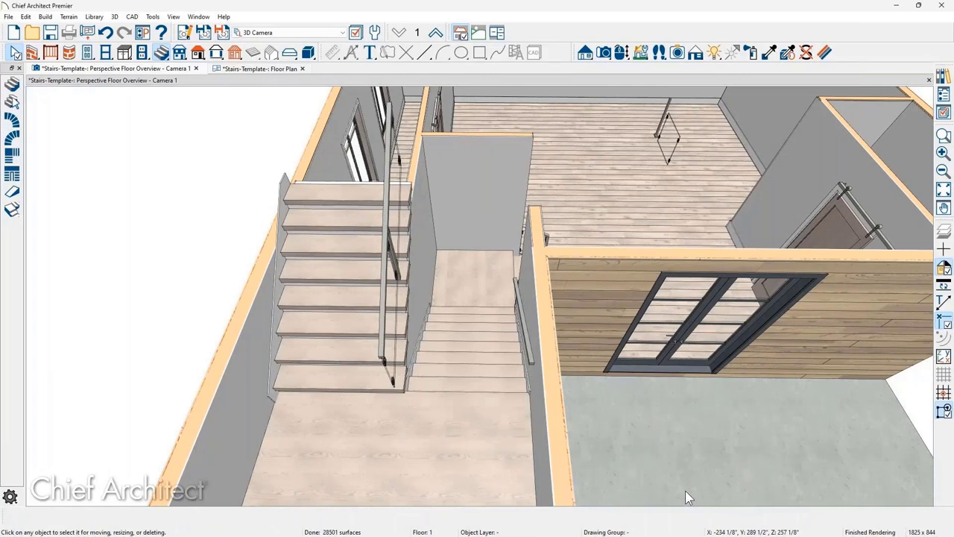
Break Landing #2's stair-side edge next to the Stair Segment #3 railing and shift the break point slightly toward Stair Segment #2.
middle_click_drag(435, 357, 397, 367)
scroll(396, 367, "up", 3)
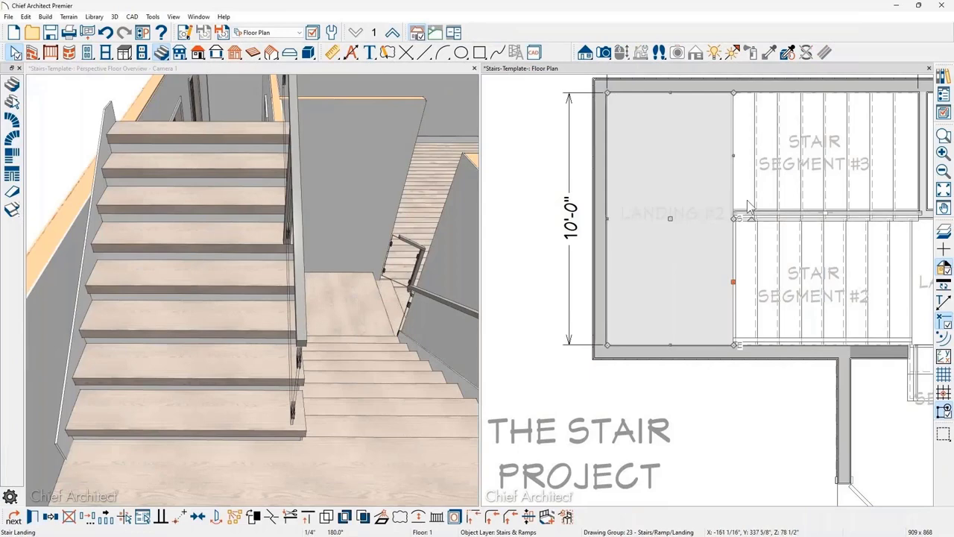
scroll(750, 208, "up", 4)
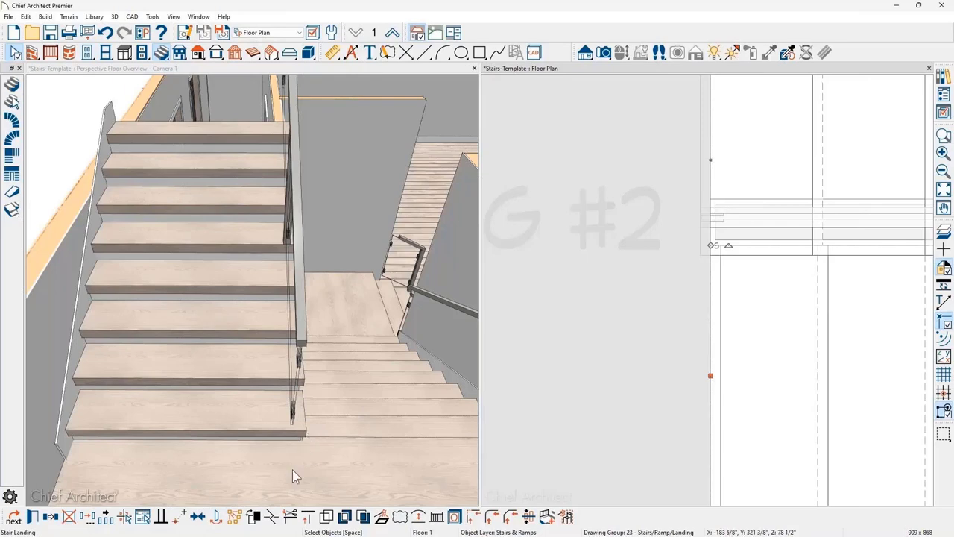
left_click(272, 513)
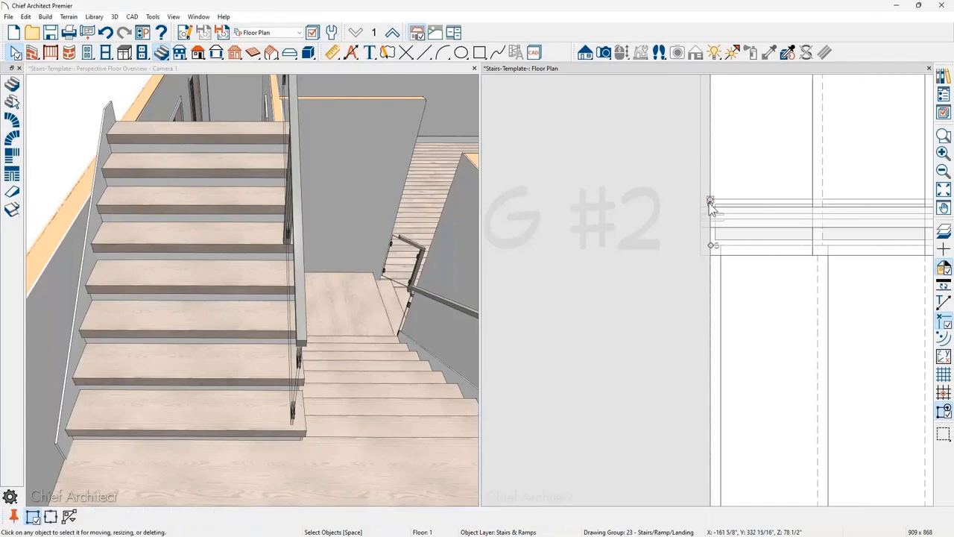
left_click(711, 201)
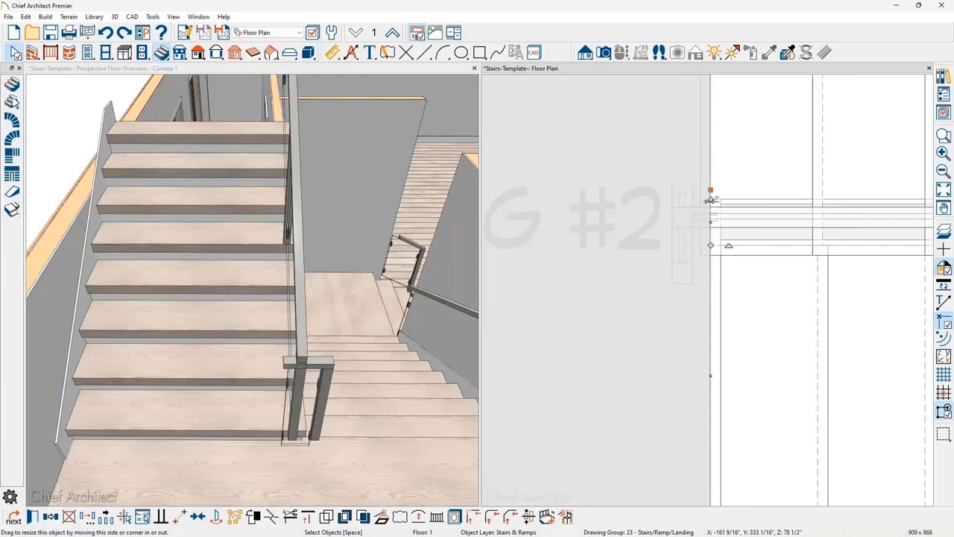
left_click_drag(711, 200, 708, 233)
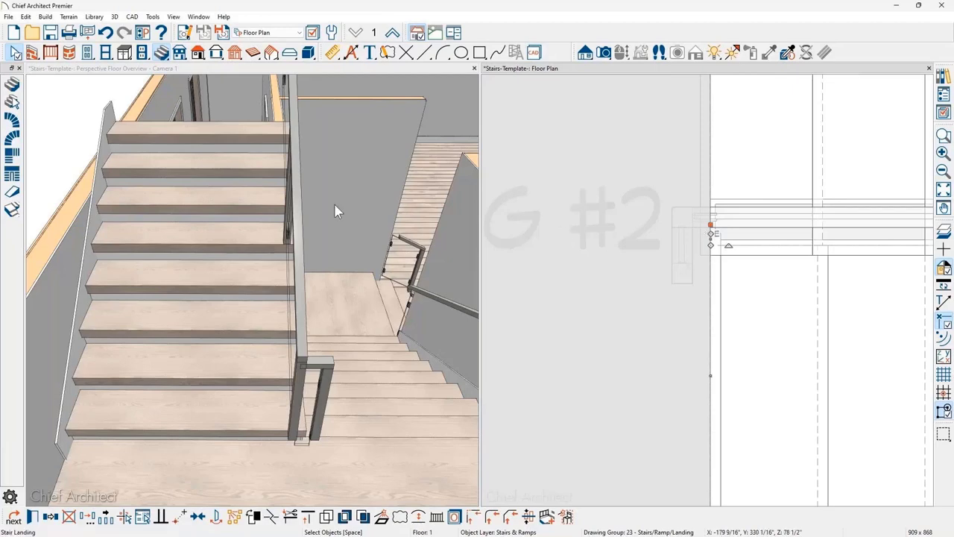
key("Escape")
Split Stair Segment #2 completely into two sections at the tread line near the wall junction below it.
middle_click_drag(358, 236, 261, 295)
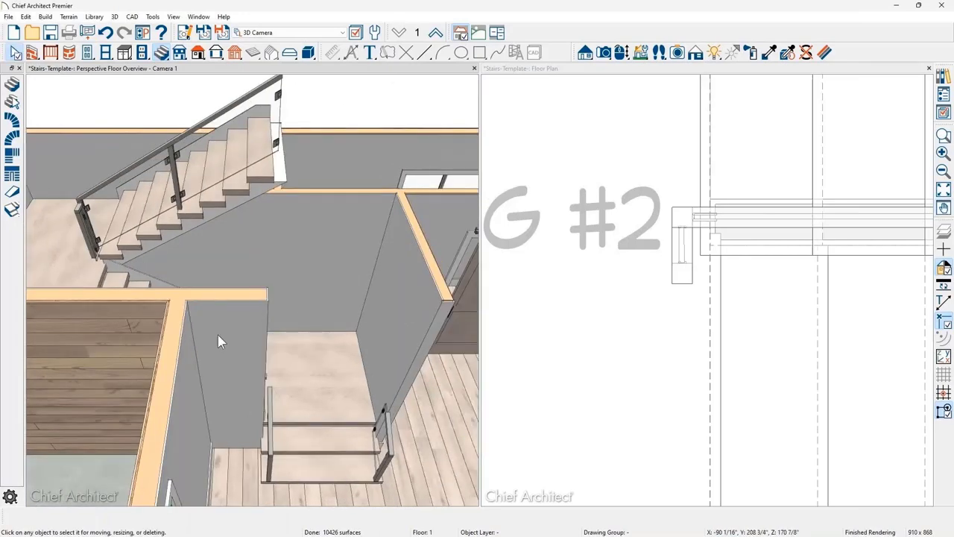
middle_click_drag(218, 335, 239, 351)
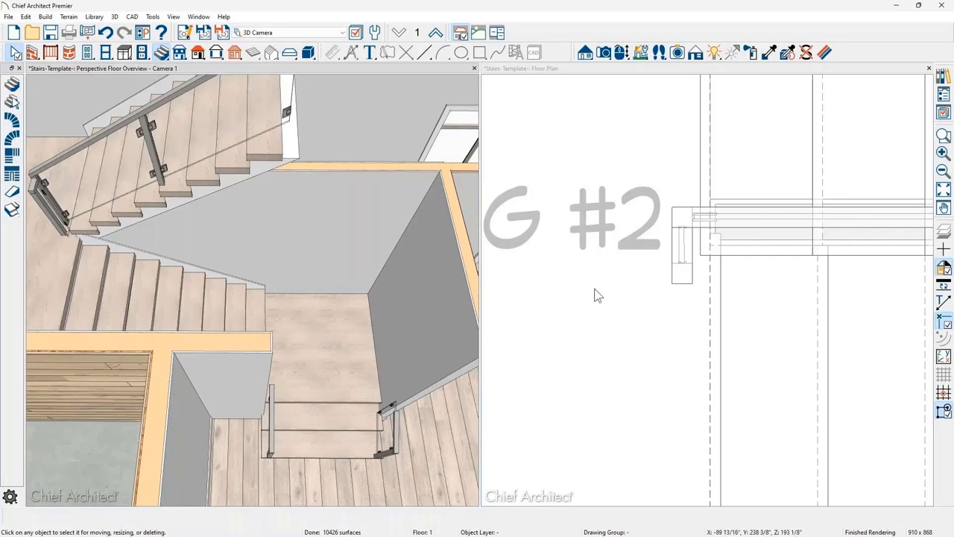
scroll(594, 294, "down", 3)
middle_click_drag(672, 265, 604, 247)
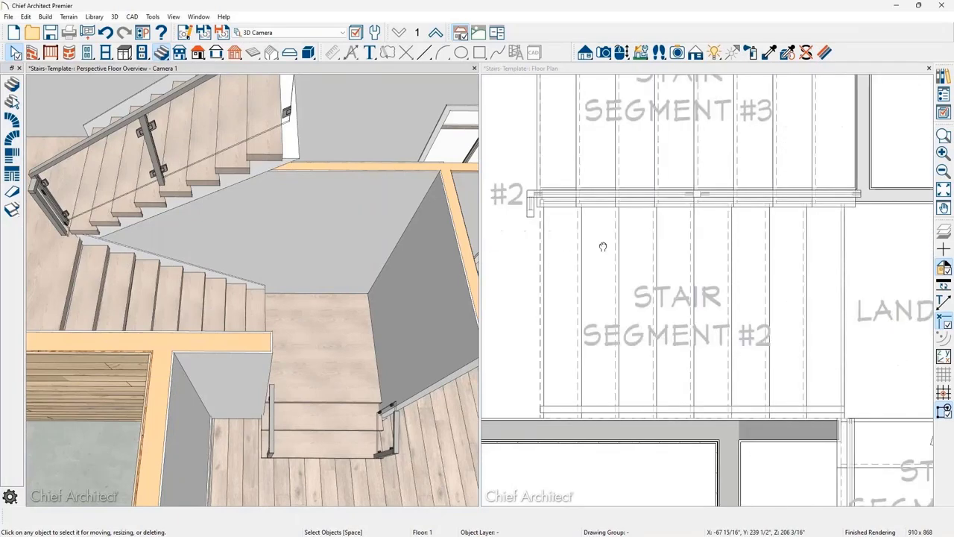
left_click(761, 320)
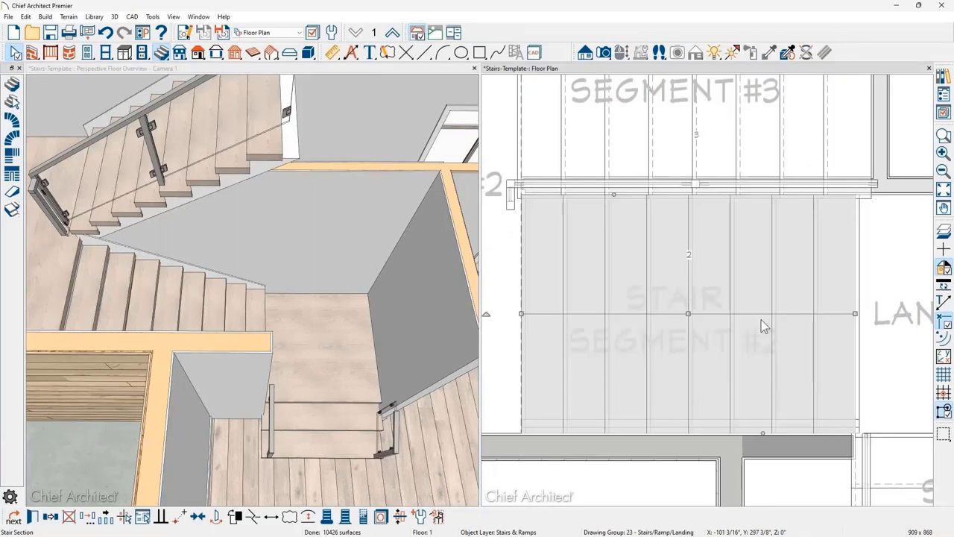
left_click(252, 522)
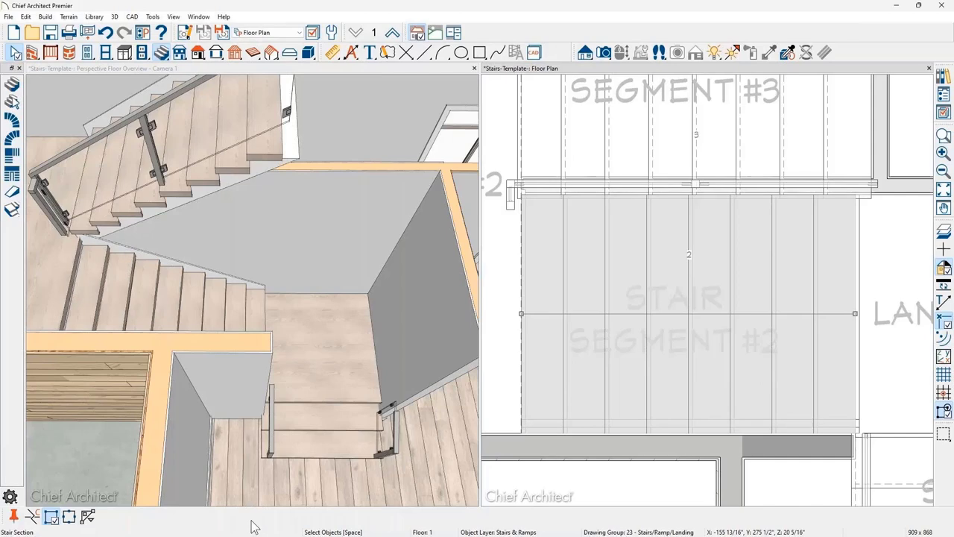
left_click(32, 520)
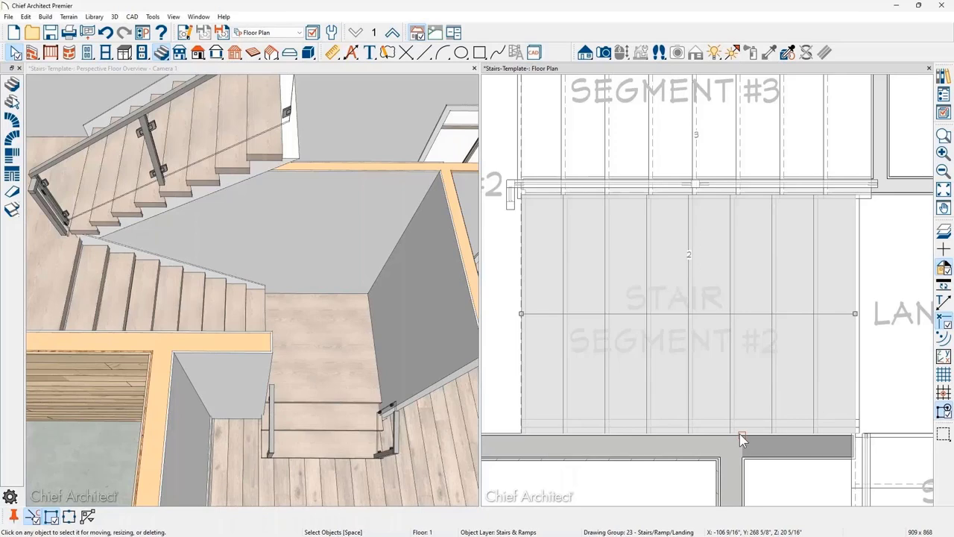
scroll(741, 436, "up", 3)
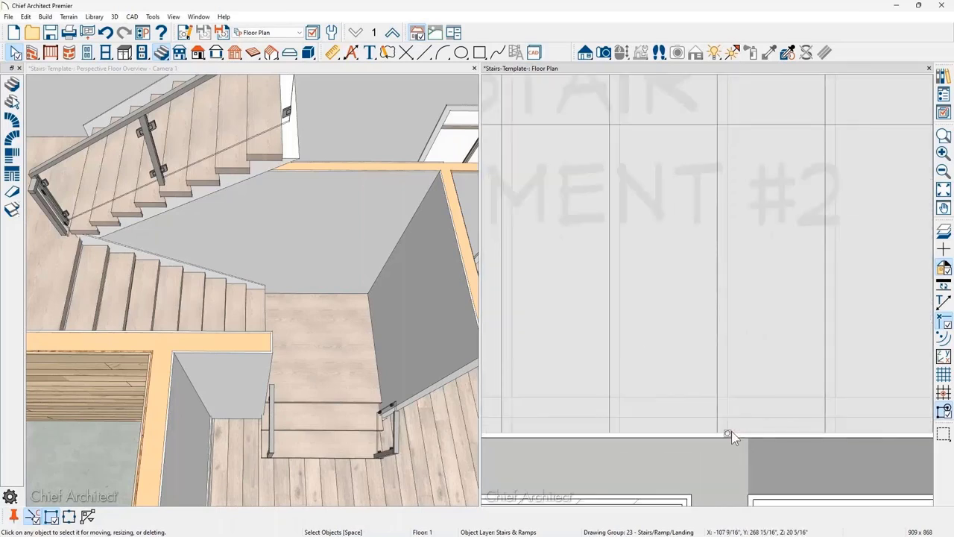
left_click(730, 433)
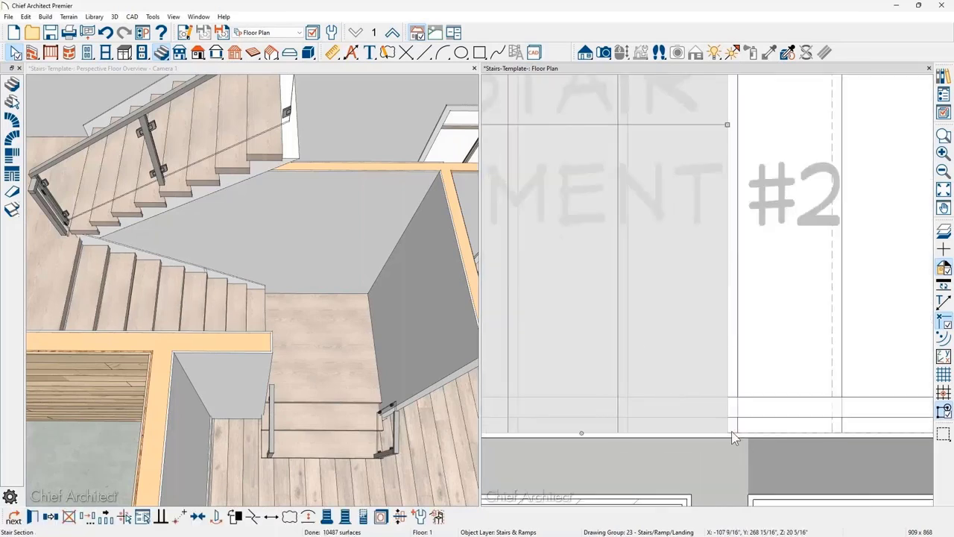
scroll(682, 350, "down", 2)
key("Escape")
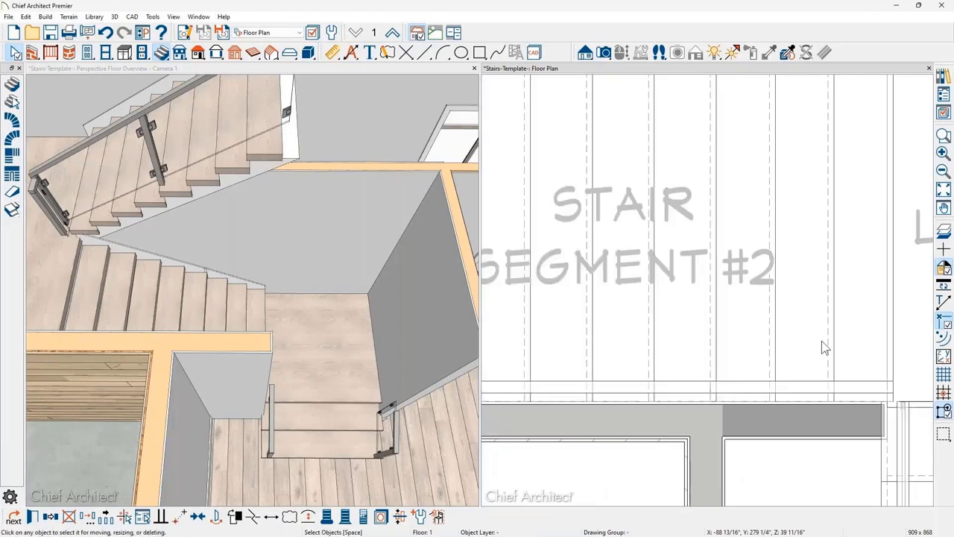
Widen the lower section of Stair Segment #2 across the adjoining wall to its outer face.
left_click(822, 341)
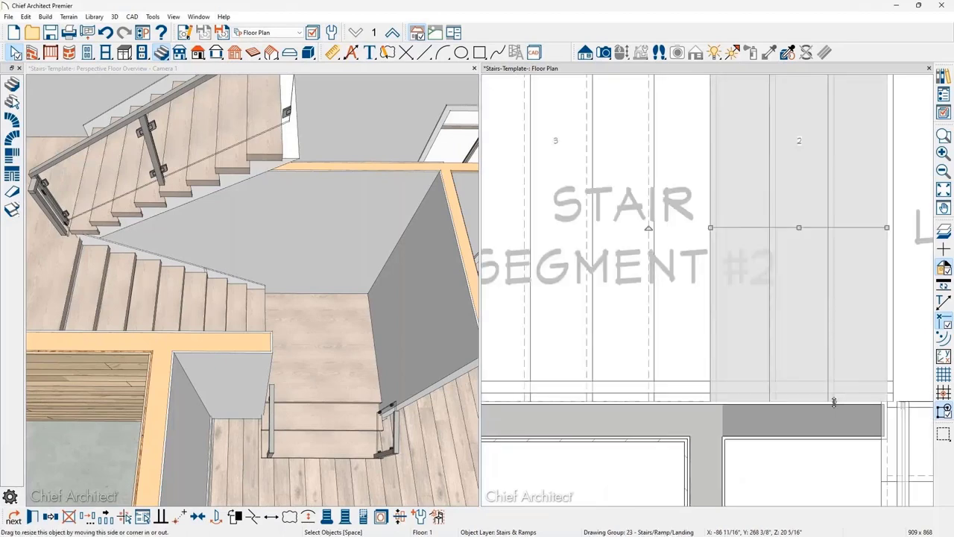
left_click_drag(835, 402, 845, 444)
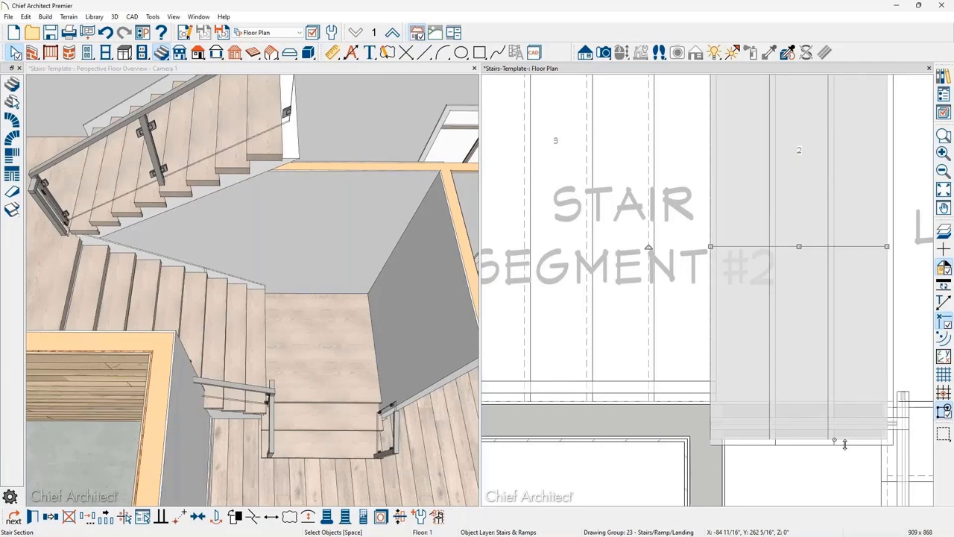
middle_click_drag(390, 423, 324, 370)
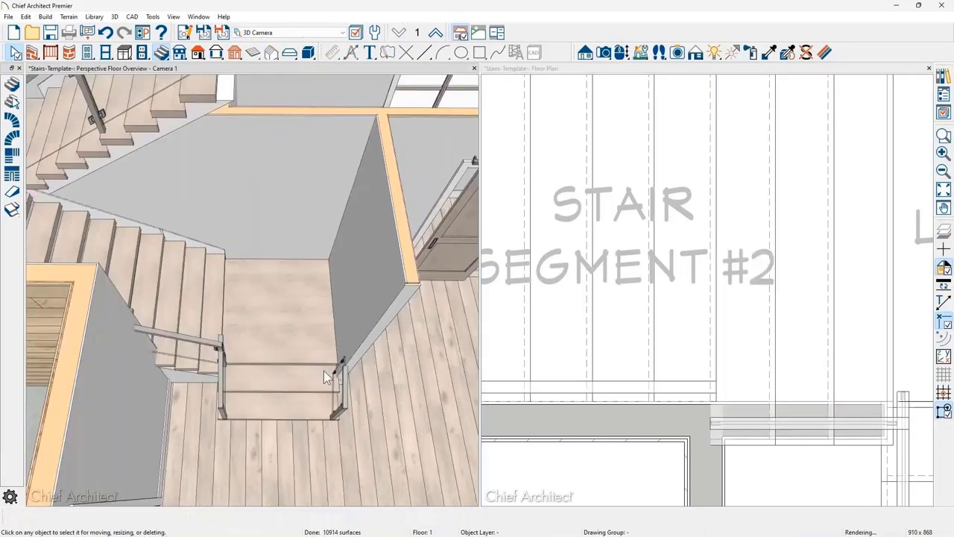
scroll(324, 370, "up", 2)
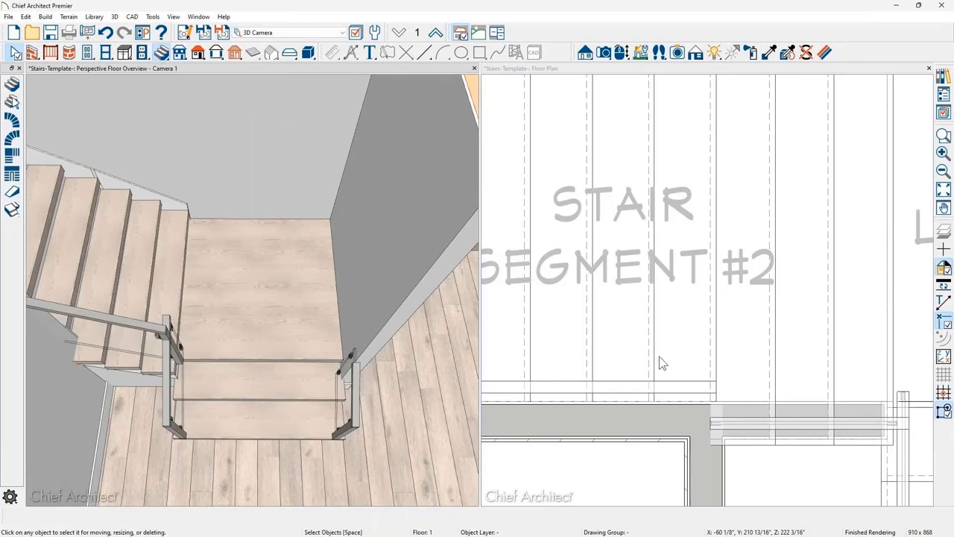
Move Stair Segment #1 about 6 1/2" away from Landing #1, aligning its top edge with the outer edge of Stair Segment #2's widened section.
scroll(704, 329, "down", 2)
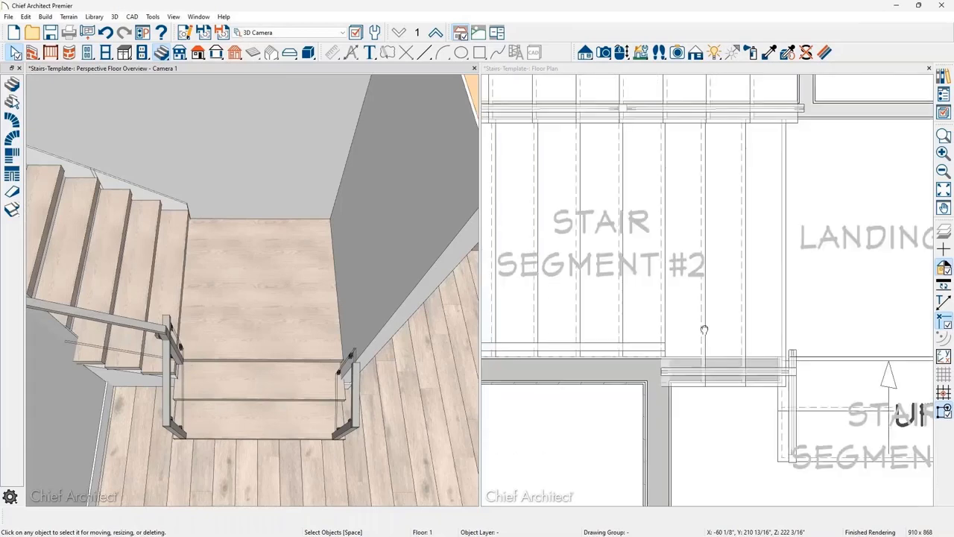
middle_click_drag(704, 330, 614, 265)
scroll(832, 332, "up", 2)
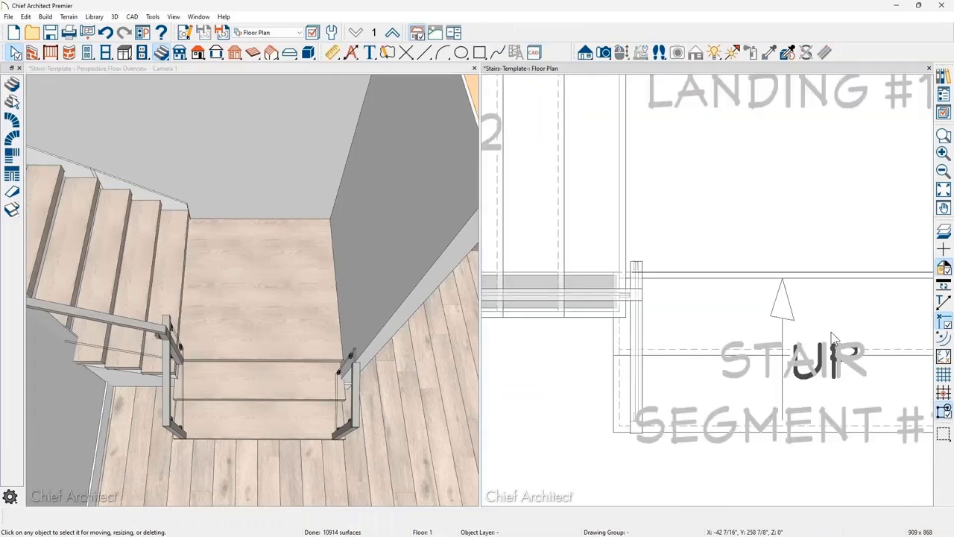
left_click(693, 358)
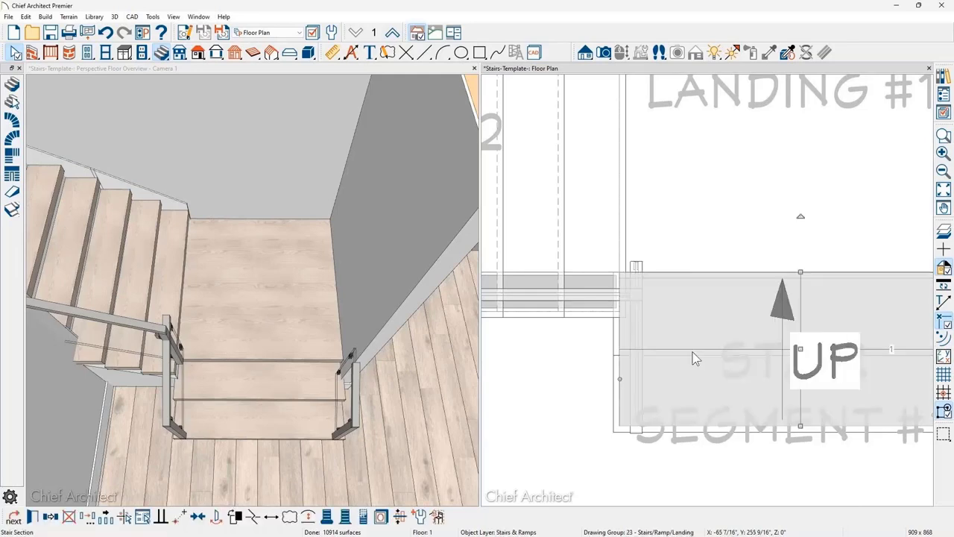
left_click(182, 518)
left_click(618, 274)
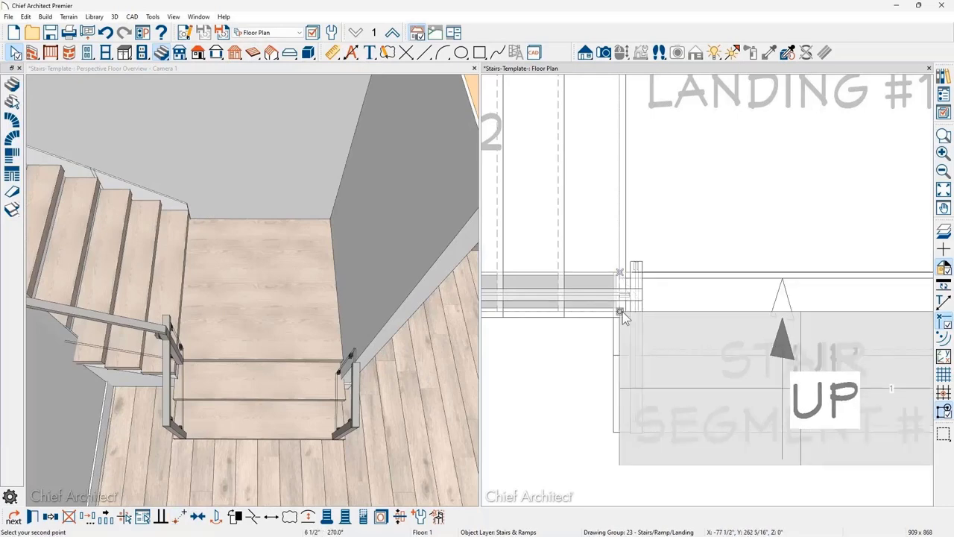
left_click(624, 317)
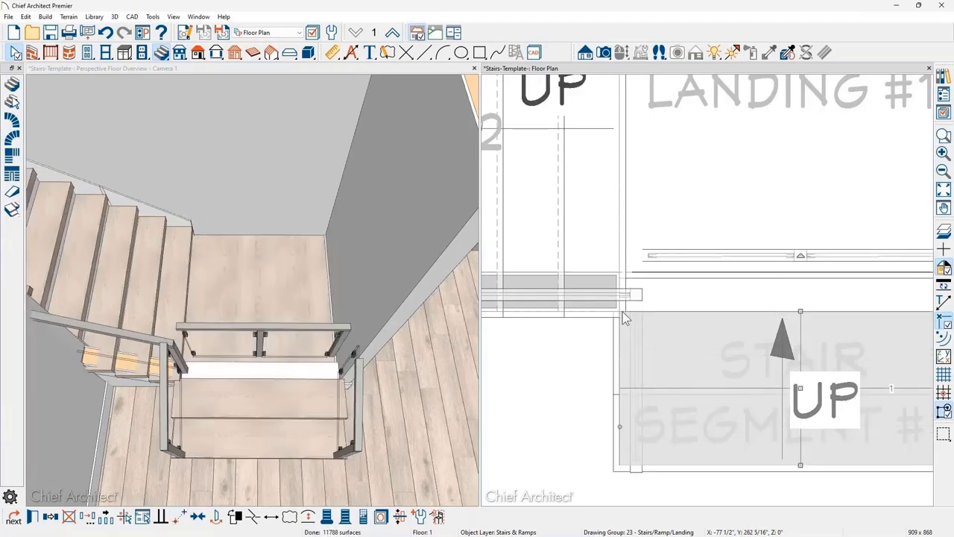
Widen Stair Segment #1 on its right side slightly past the adjacent wall's outer face and extend Landing #1 down to meet the segment.
scroll(622, 311, "down", 1)
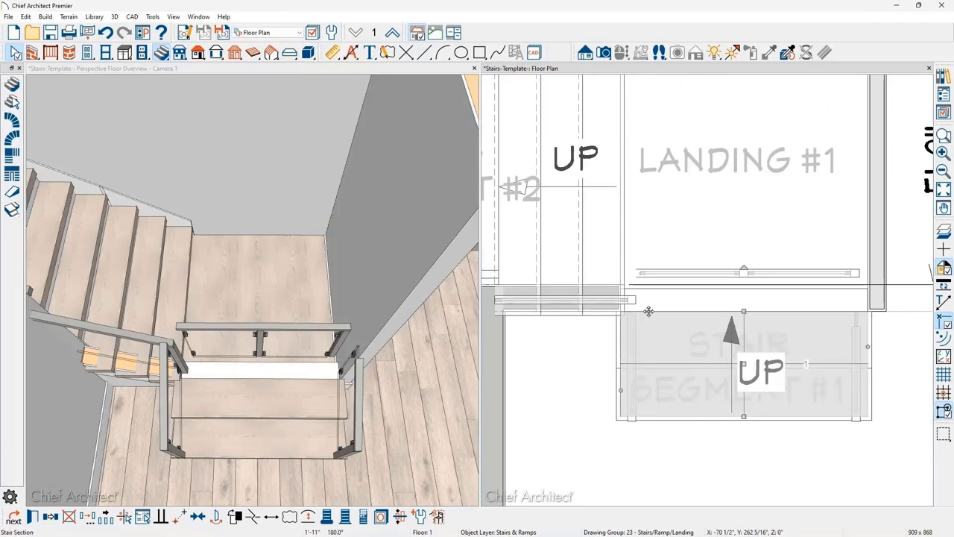
scroll(799, 328, "up", 1)
left_click_drag(891, 338, 910, 337)
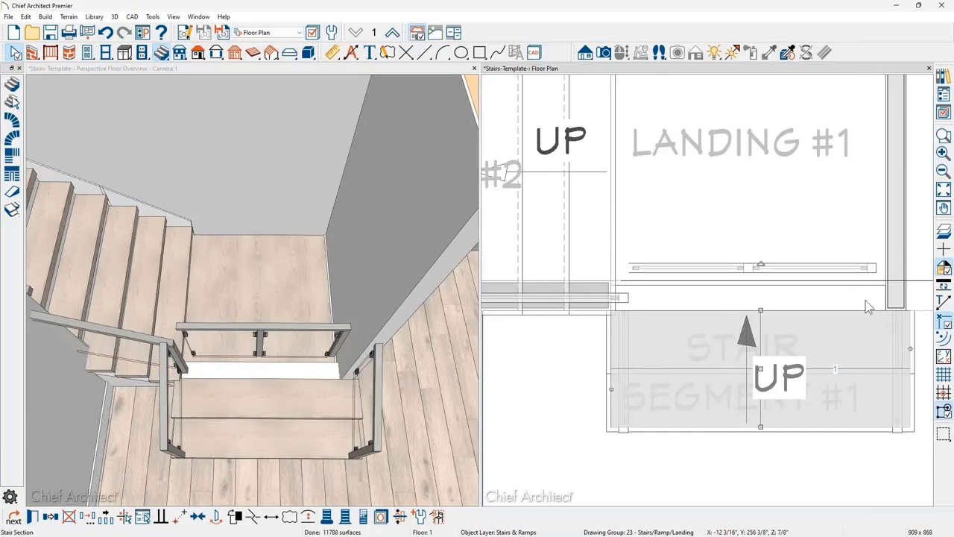
left_click(865, 300)
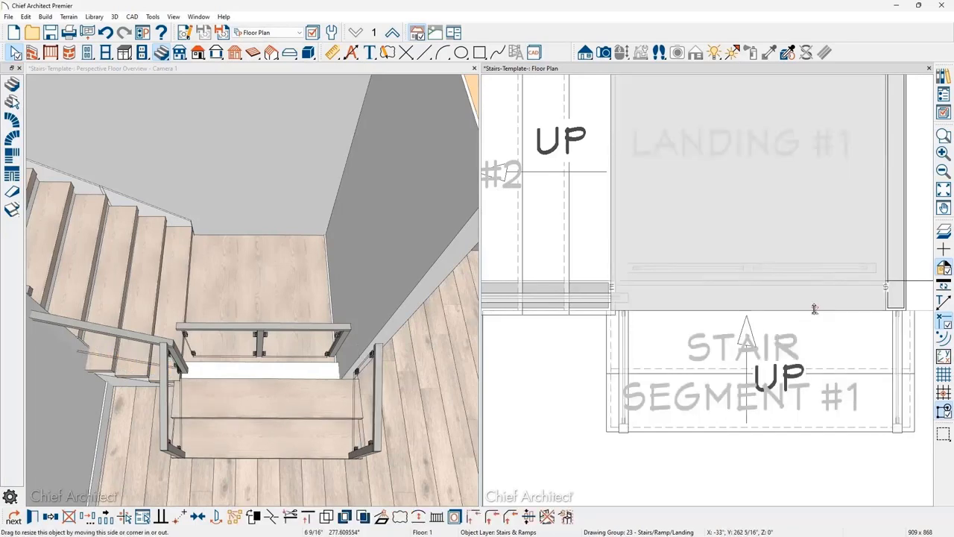
left_click_drag(815, 309, 815, 308)
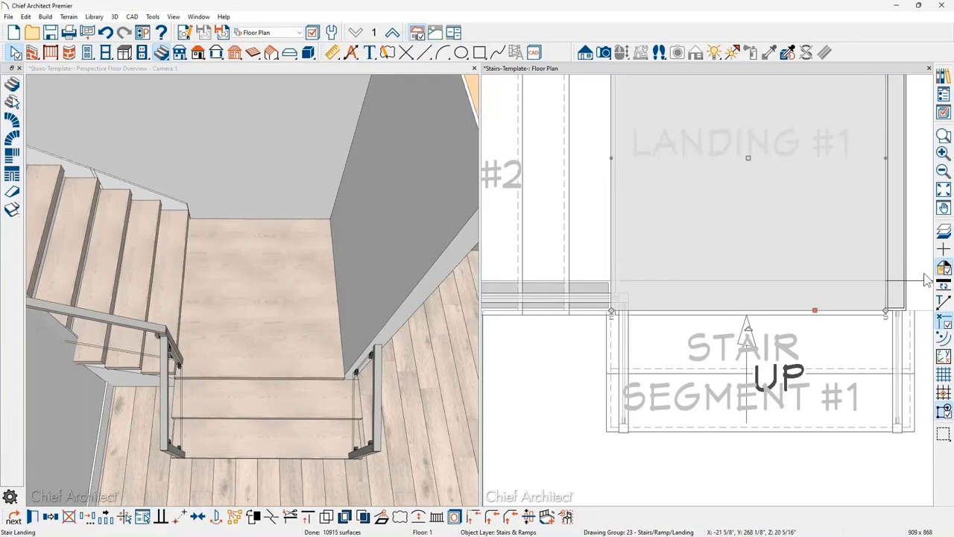
Examine the railing, tread and landing junctions around Landing #1 and Stair Segments #1 and #2 in plan and 3D.
scroll(714, 319, "down", 1)
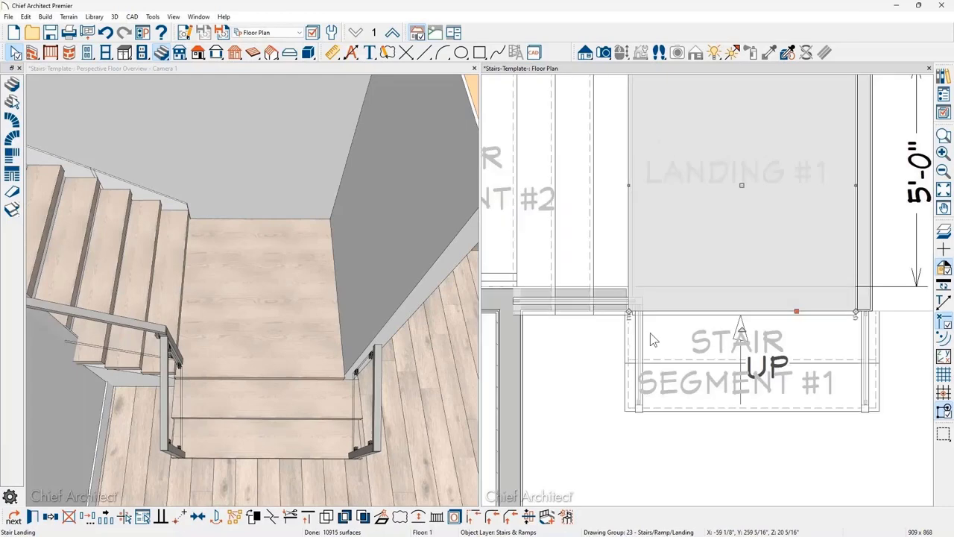
middle_click_drag(650, 333, 720, 323)
scroll(605, 254, "up", 1)
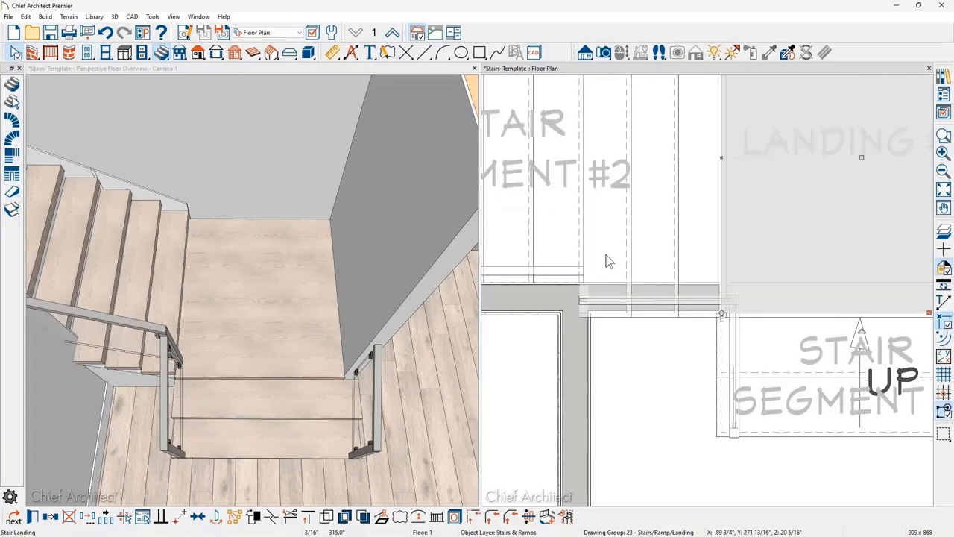
middle_click_drag(198, 281, 328, 304)
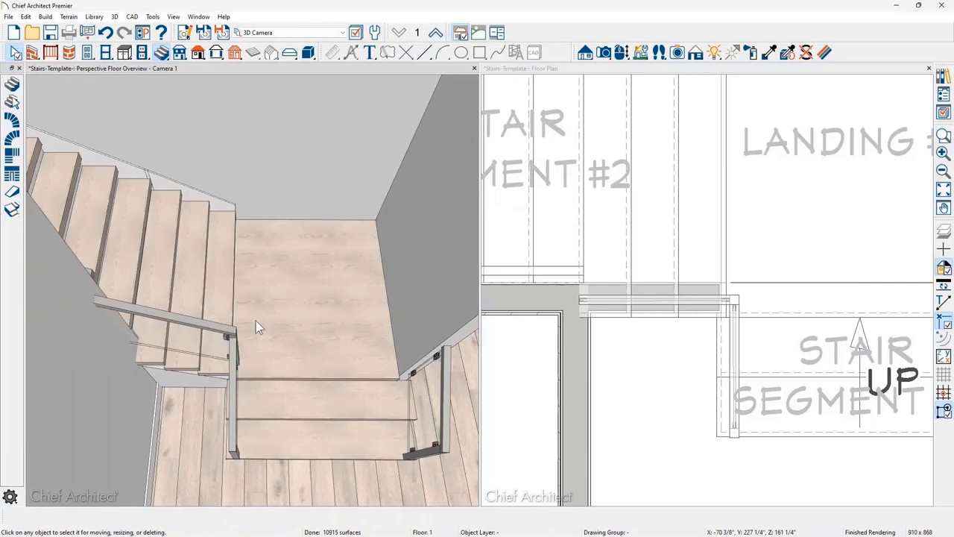
scroll(602, 306, "up", 1)
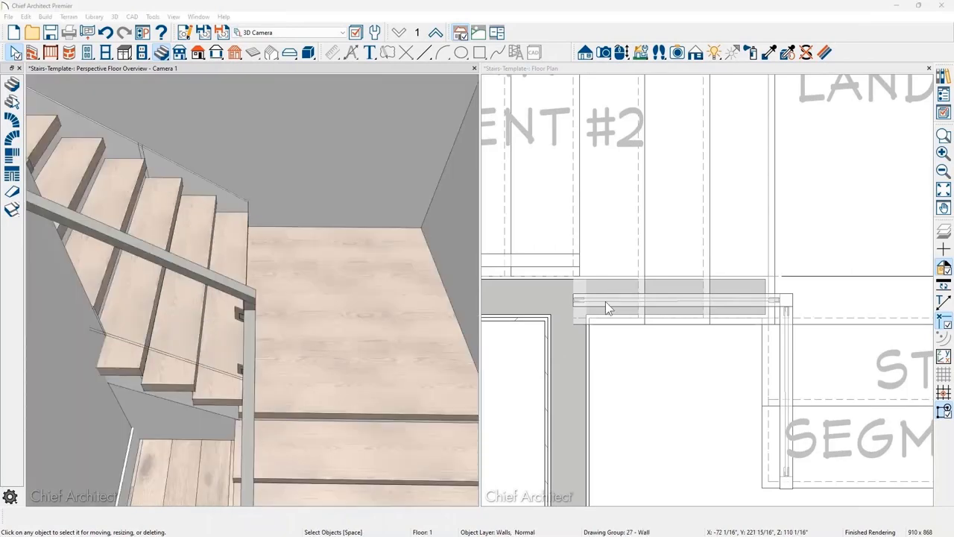
scroll(272, 275, "down", 1)
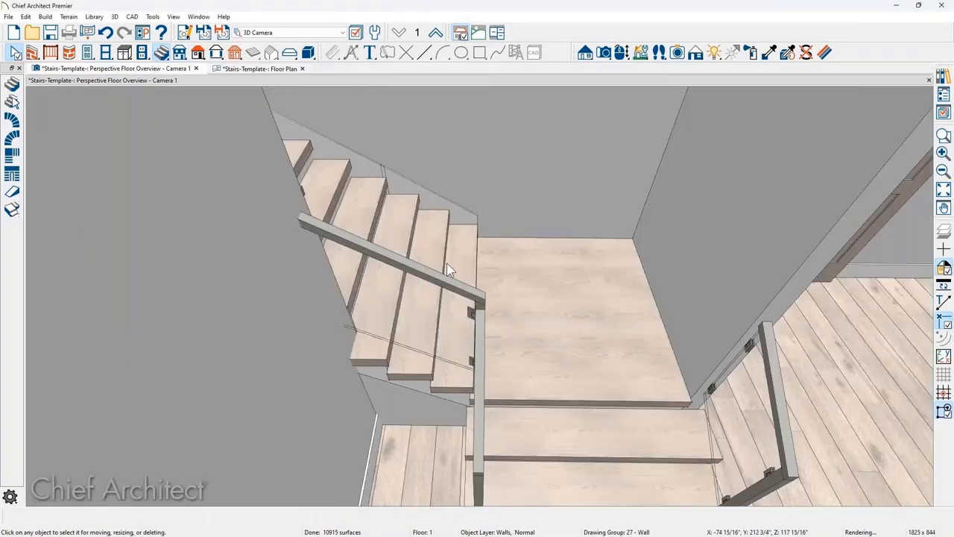
middle_click_drag(439, 277, 422, 202)
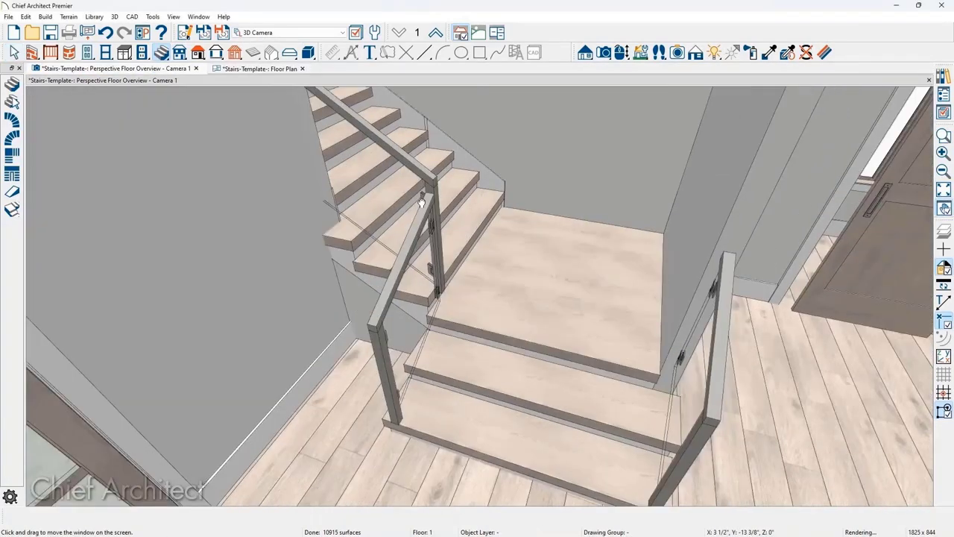
scroll(502, 406, "up", 2)
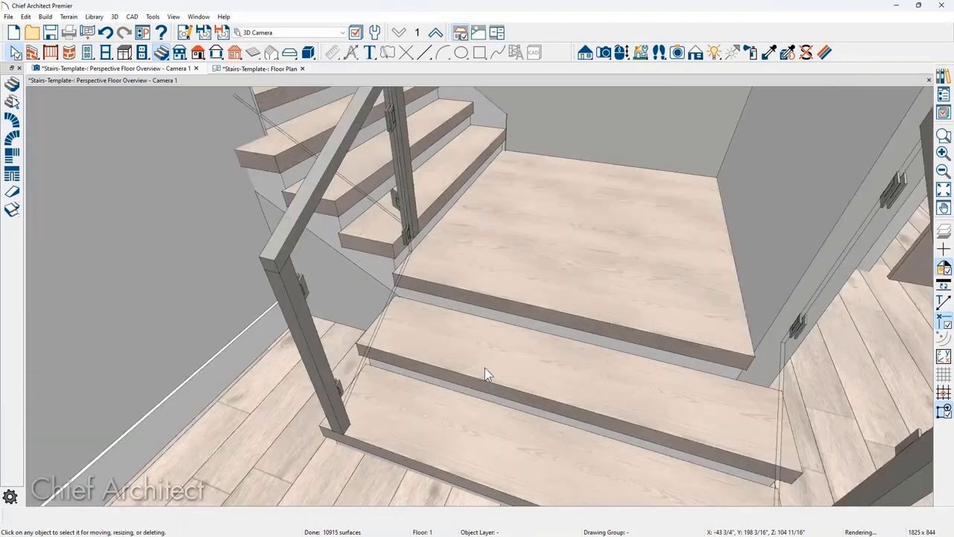
scroll(412, 251, "up", 1)
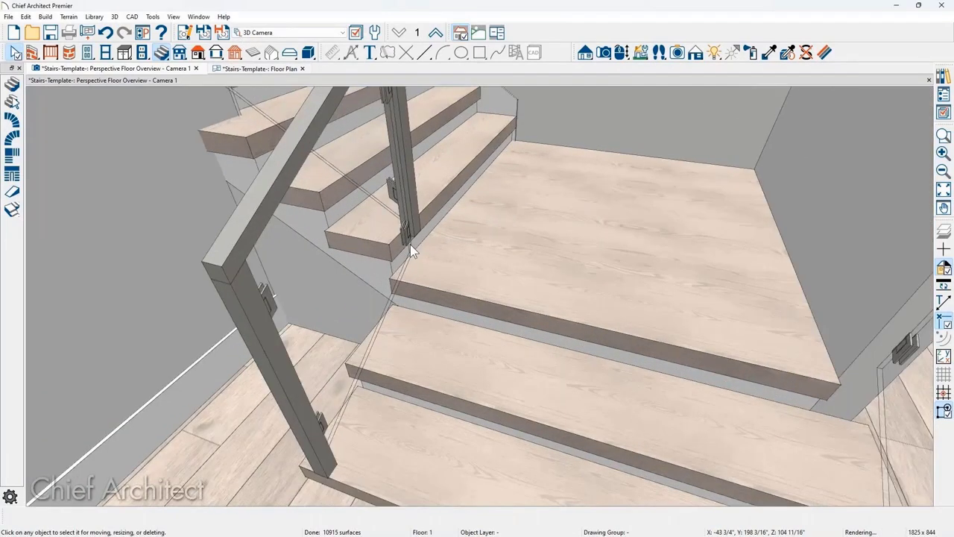
scroll(427, 227, "up", 1)
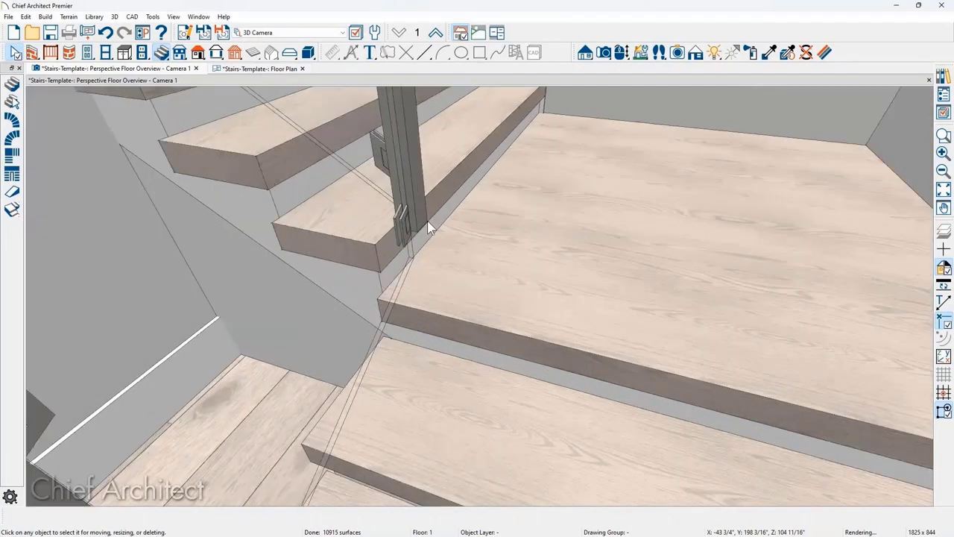
scroll(422, 231, "down", 1)
scroll(423, 231, "down", 1)
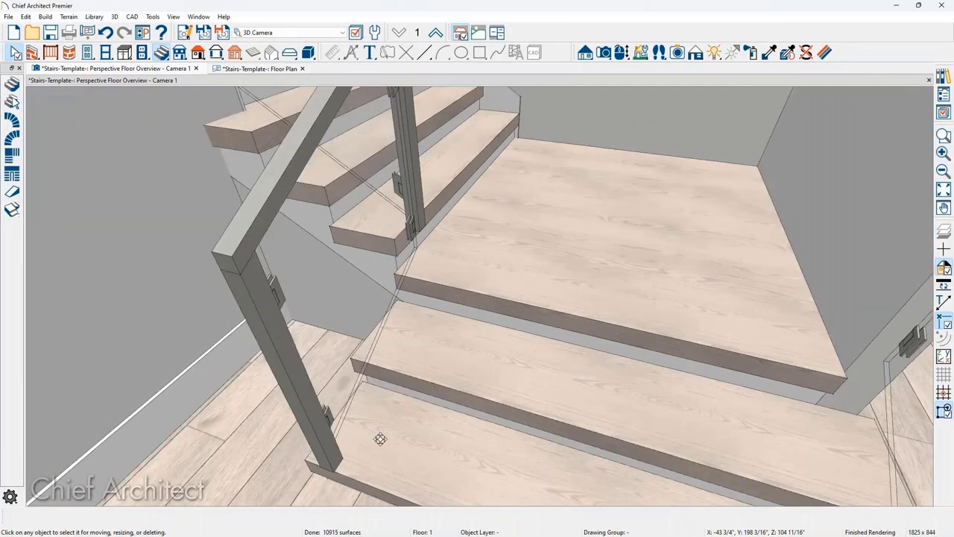
middle_click_drag(380, 439, 380, 436)
left_click_drag(381, 436, 523, 280)
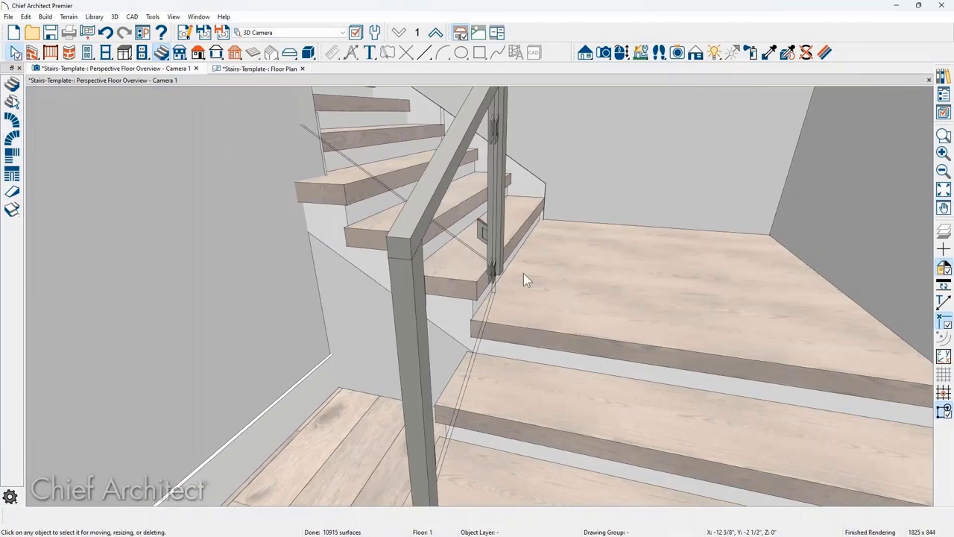
scroll(506, 271, "down", 2)
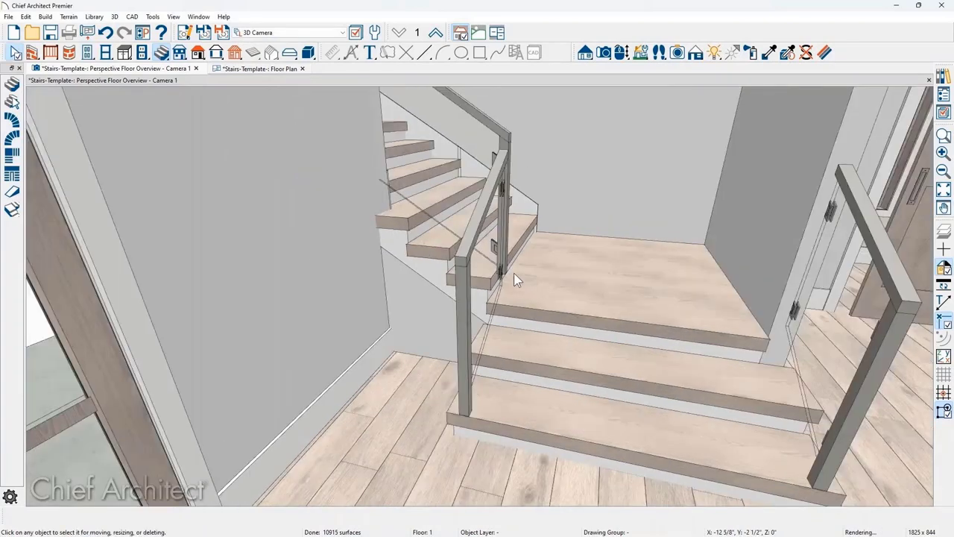
middle_click_drag(587, 251, 396, 514)
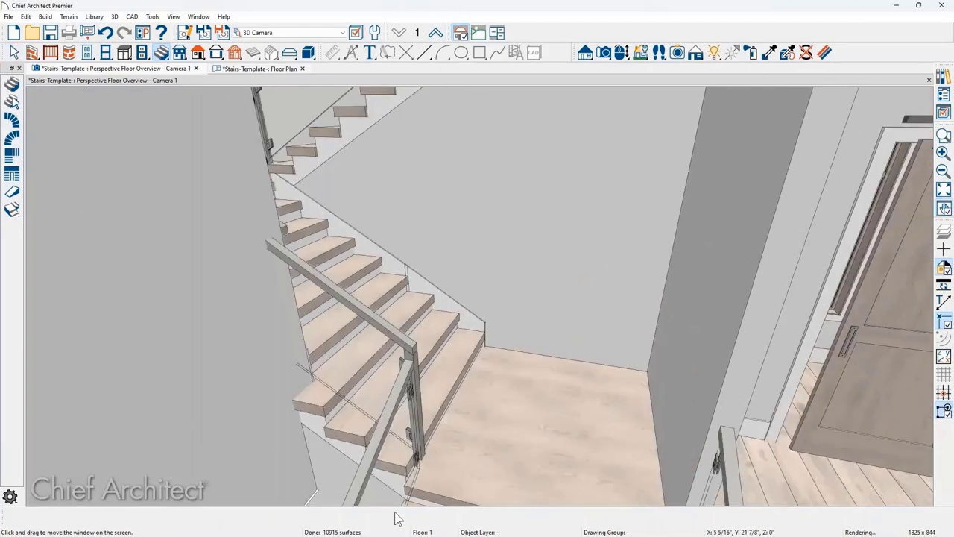
left_click_drag(371, 265, 339, 234)
scroll(340, 233, "down", 2)
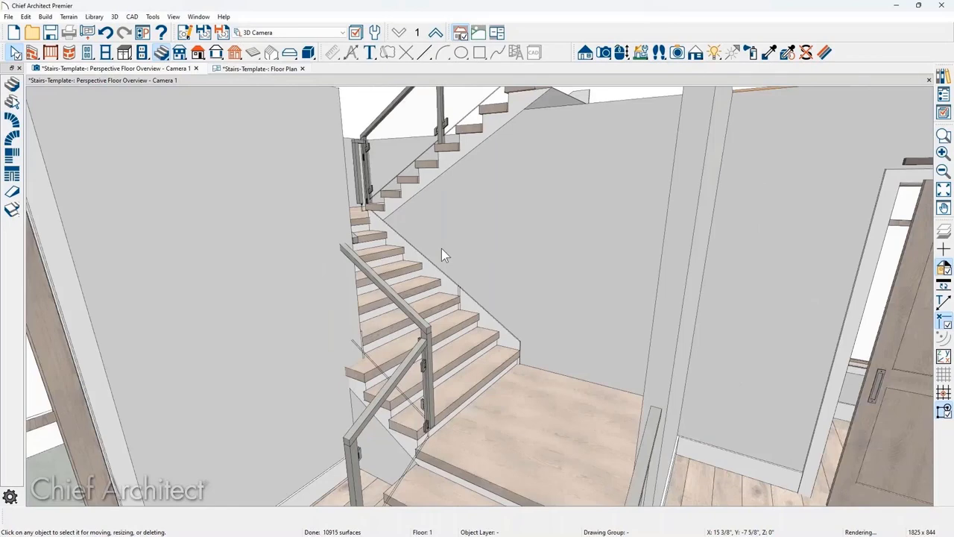
scroll(443, 256, "down", 2)
middle_click_drag(444, 267, 506, 308)
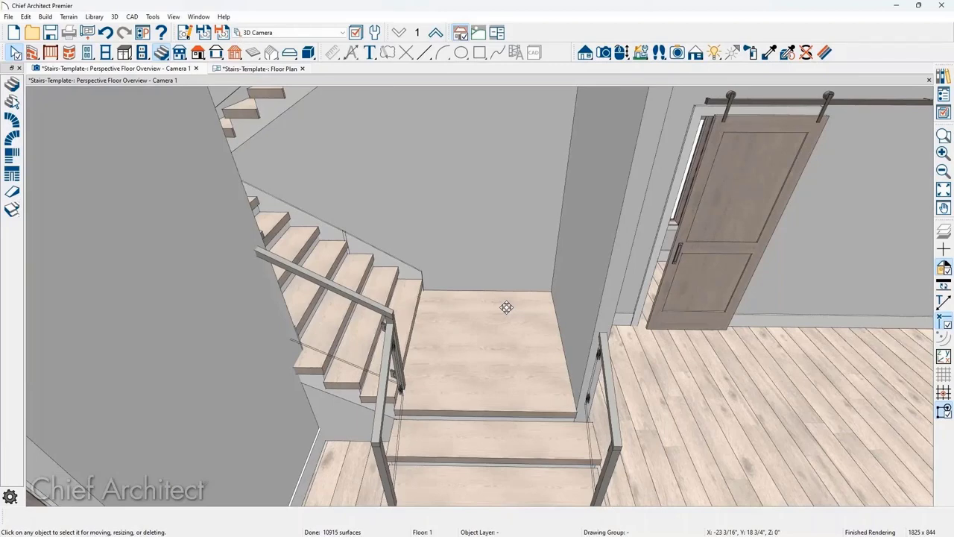
Turn off the left and right railings and both handrails against the wall for Stair Segment #1.
double_click(500, 460)
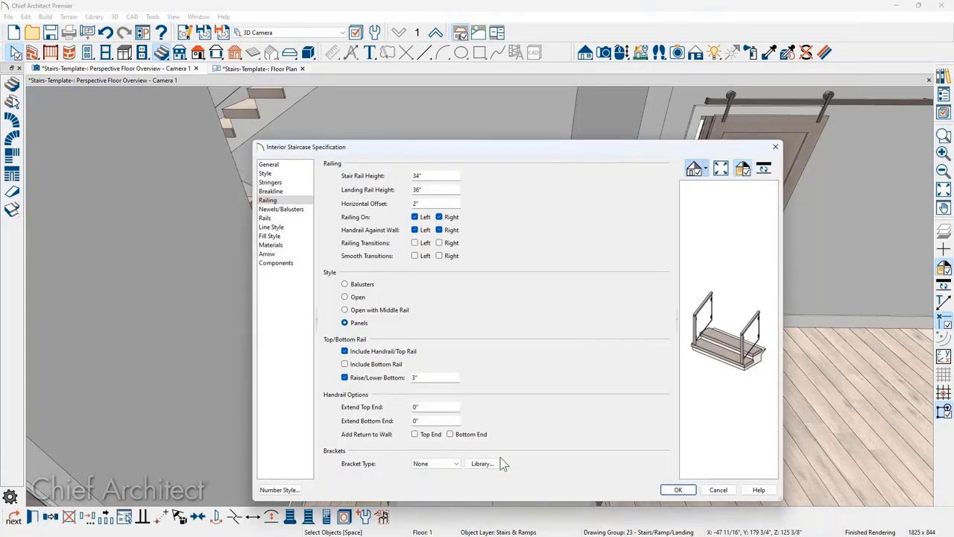
left_click(416, 229)
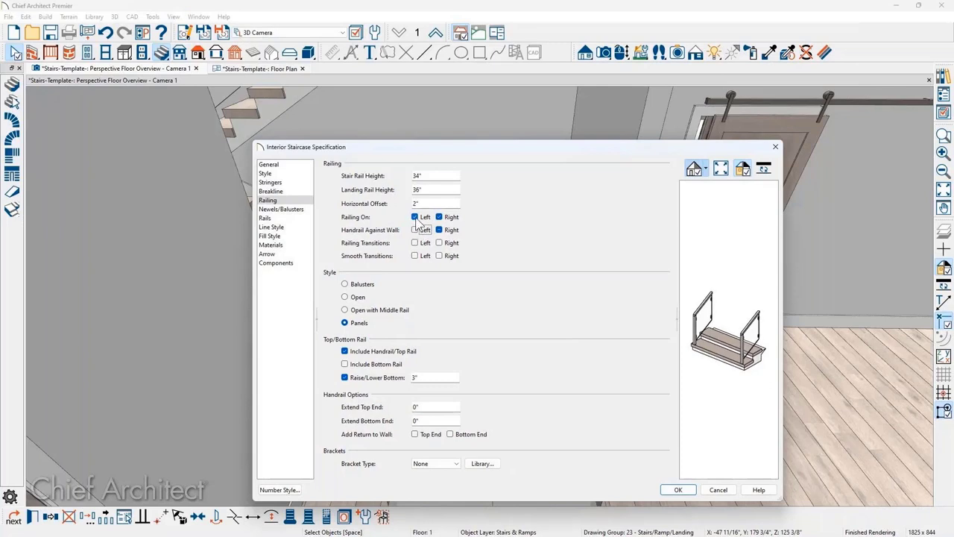
left_click(418, 217)
left_click(439, 217)
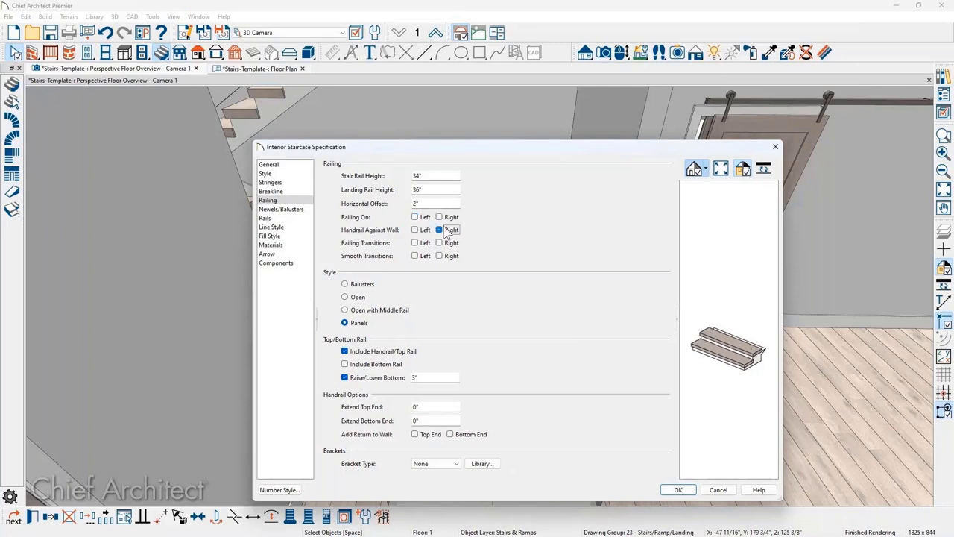
left_click(439, 230)
left_click(674, 487)
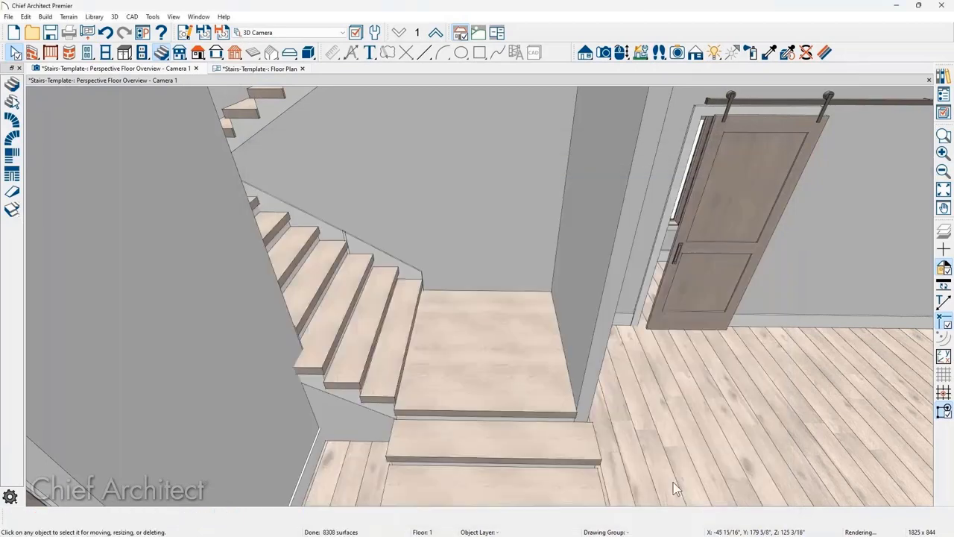
Examine the staircase without railings in 3D, focusing on where the lower treads of Stair Segment #2 meet the wall end.
scroll(461, 359, "down", 3)
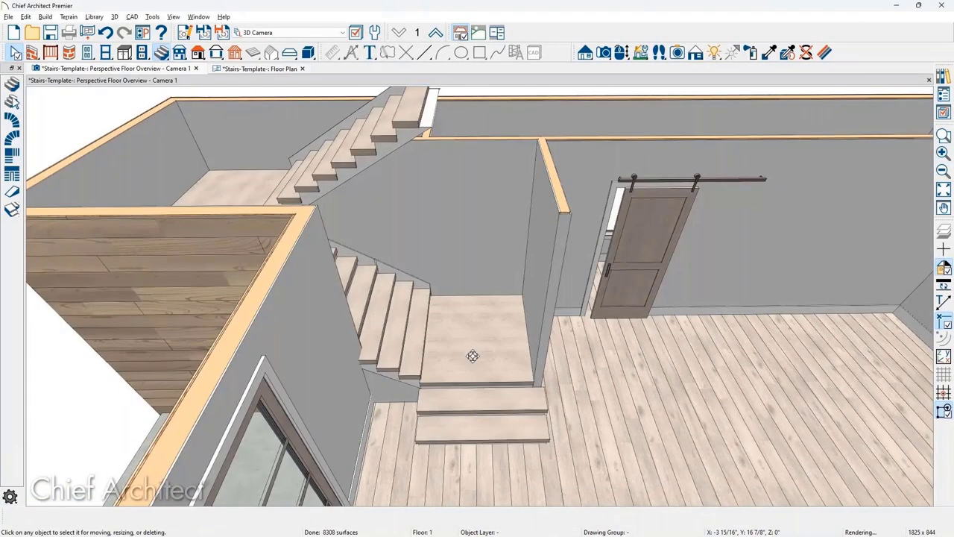
left_click_drag(473, 356, 475, 369)
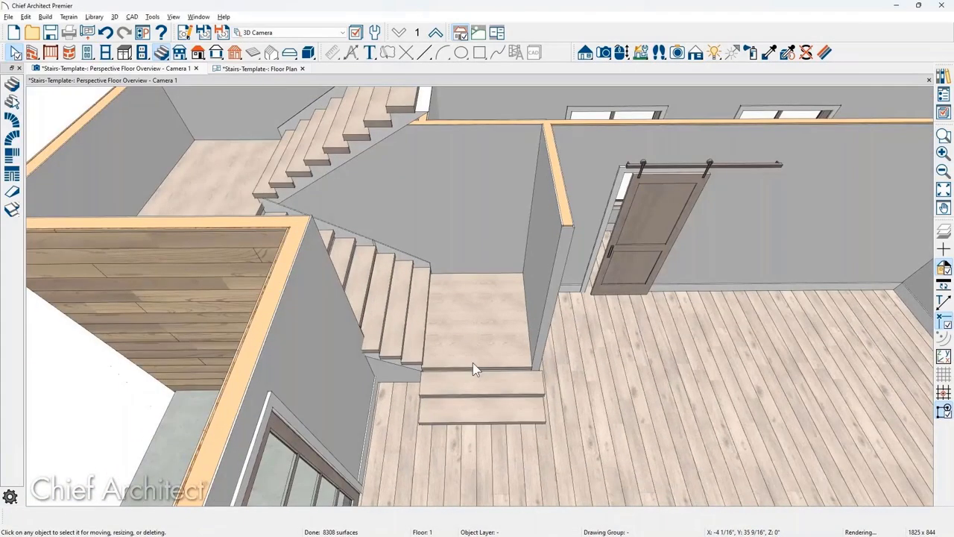
middle_click_drag(474, 365, 531, 436)
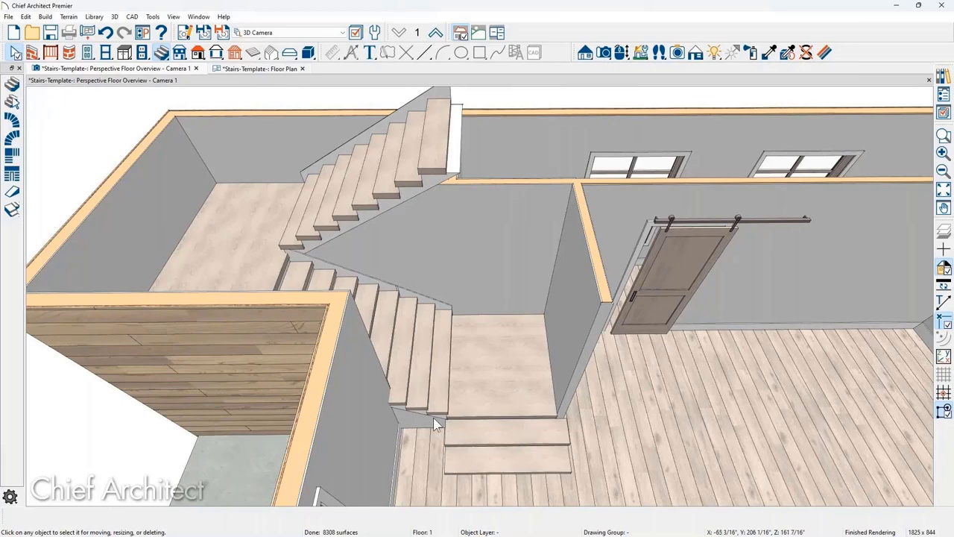
scroll(401, 426, "up", 2)
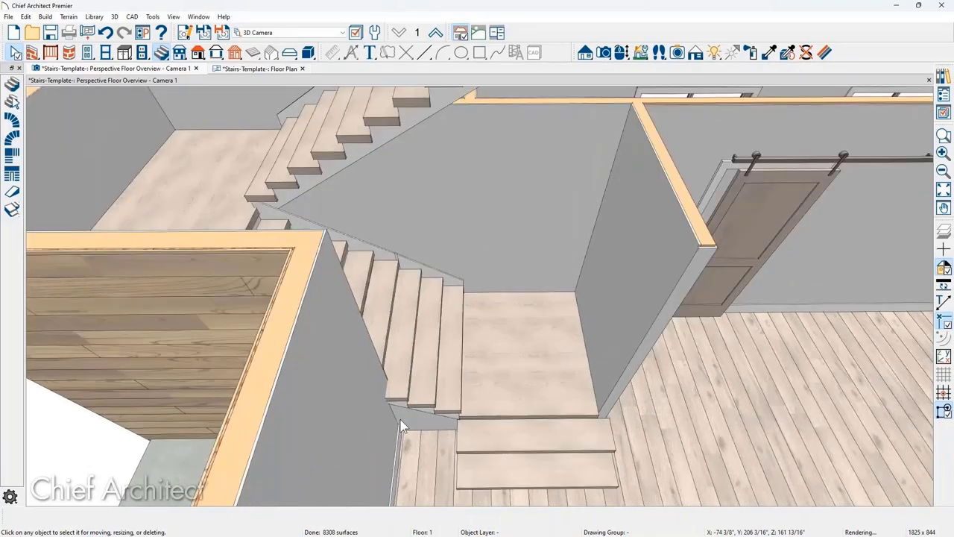
scroll(402, 426, "up", 1)
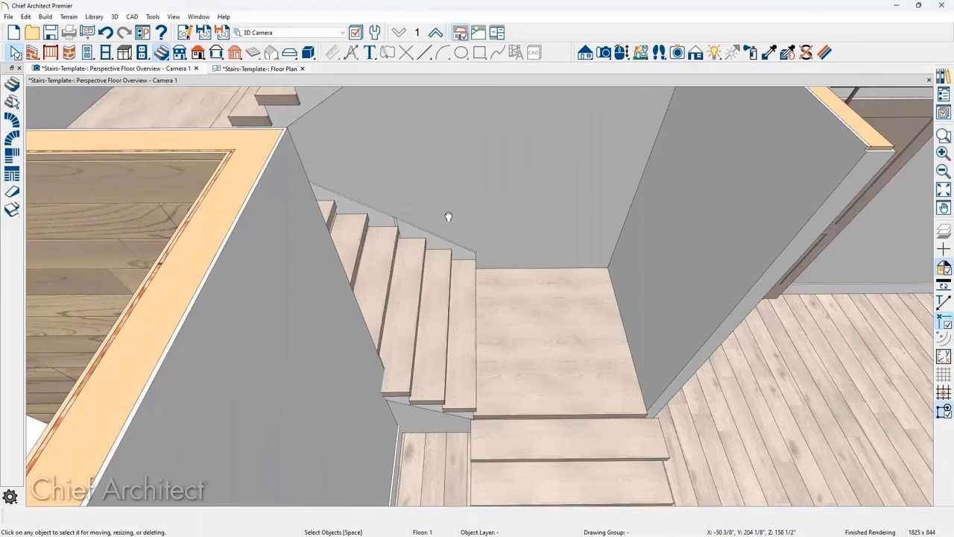
middle_click_drag(448, 217, 447, 170)
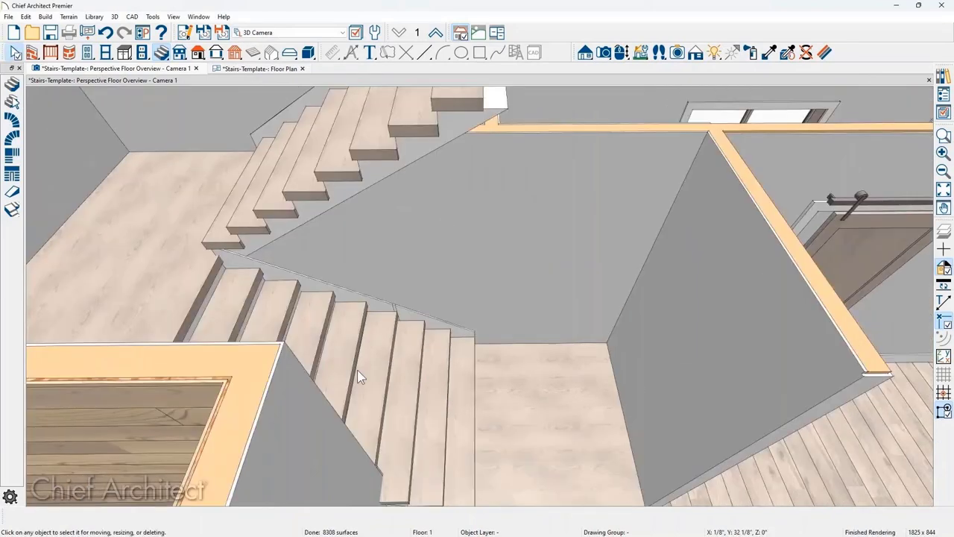
middle_click_drag(357, 370, 358, 291)
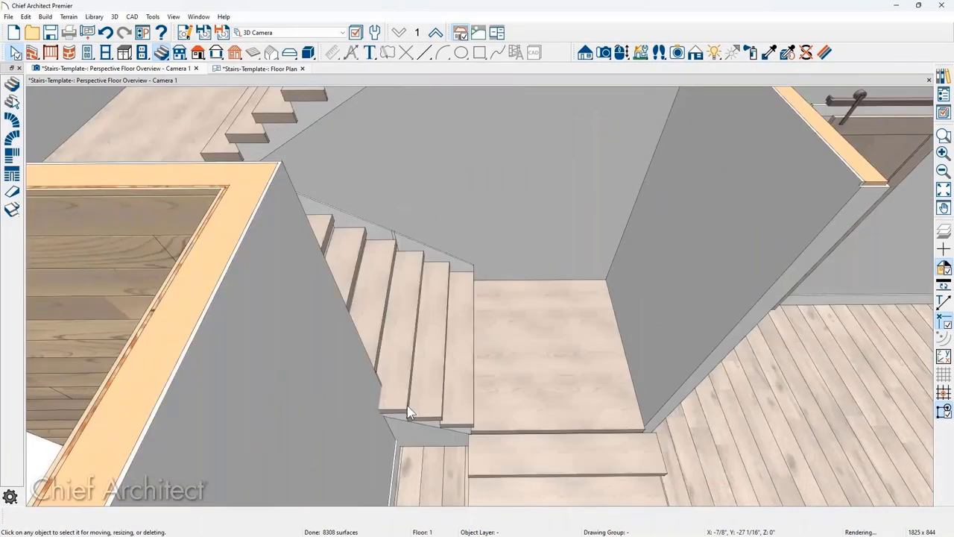
Check the general options of the short wall under Stair Segment #2's lower treads, focusing on No Room Definition.
double_click(429, 438)
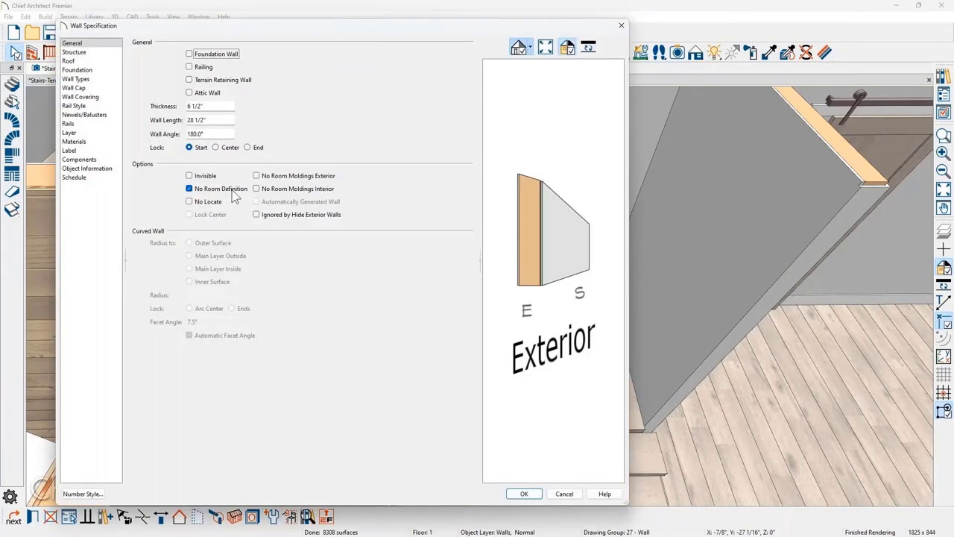
left_click(525, 494)
key("Escape")
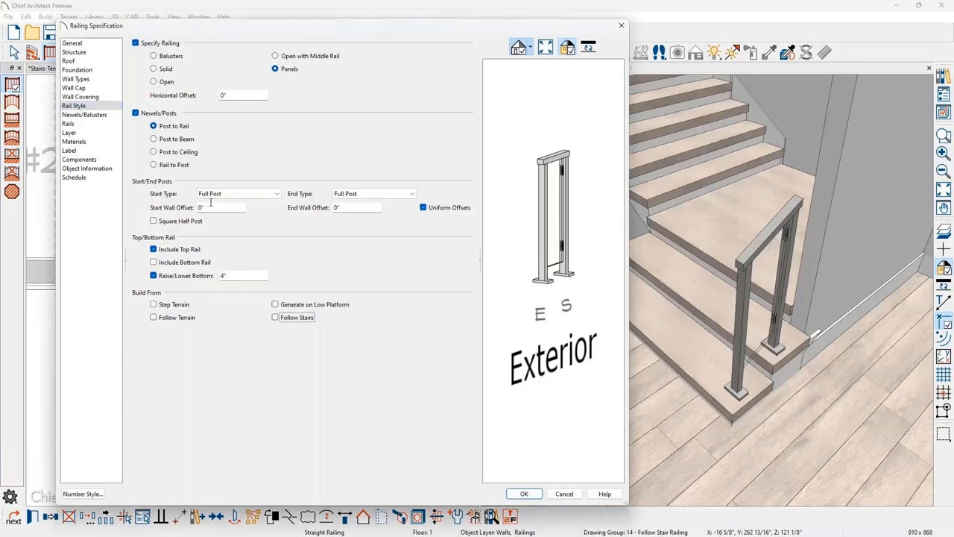
Review the railing's end post types and the newel, glass panel and rail profile settings in the railing defaults.
left_click(412, 194)
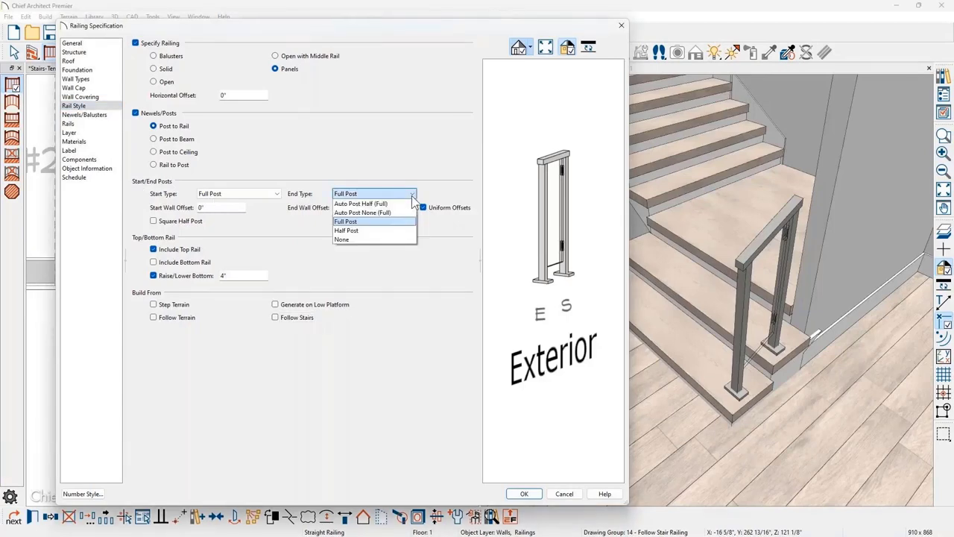
left_click(411, 195)
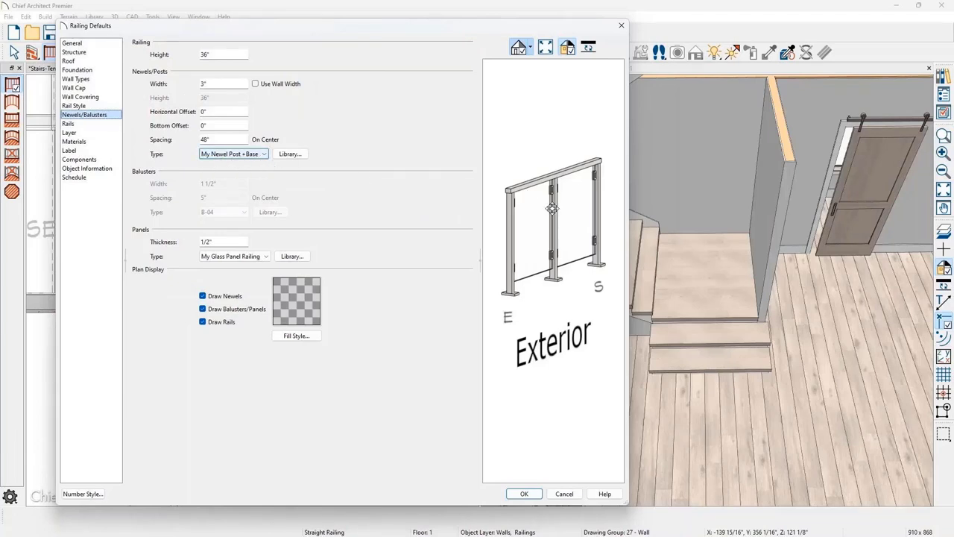
left_click_drag(552, 209, 549, 340)
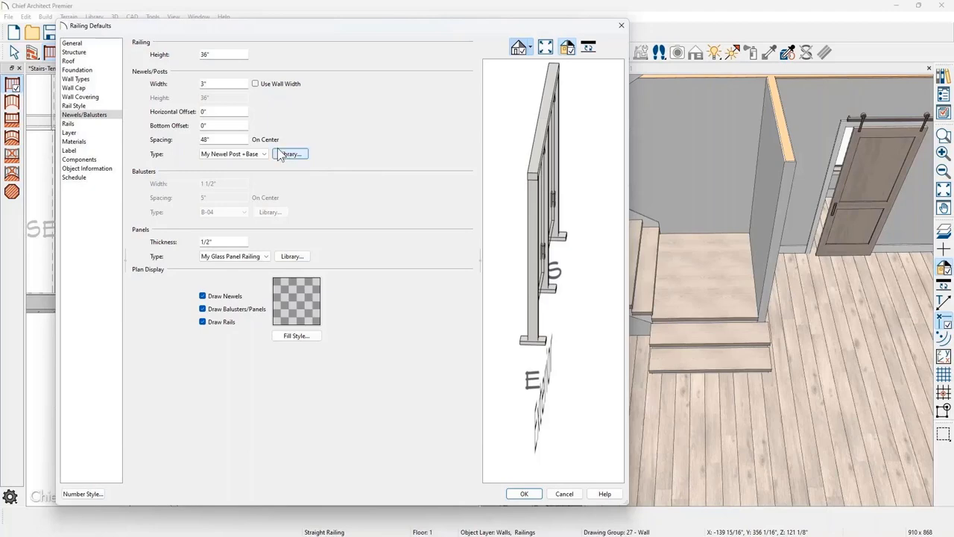
left_click_drag(514, 276, 511, 273)
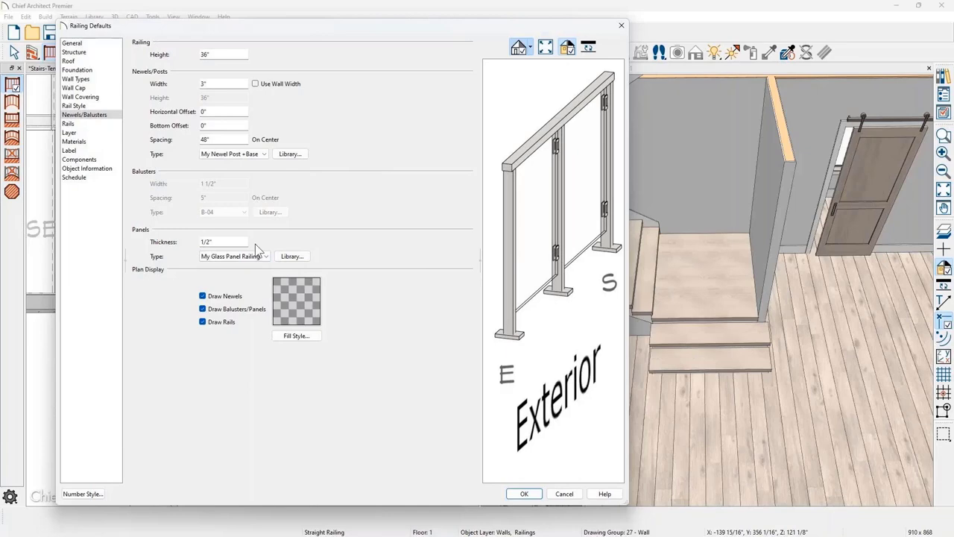
scroll(553, 257, "up", 4)
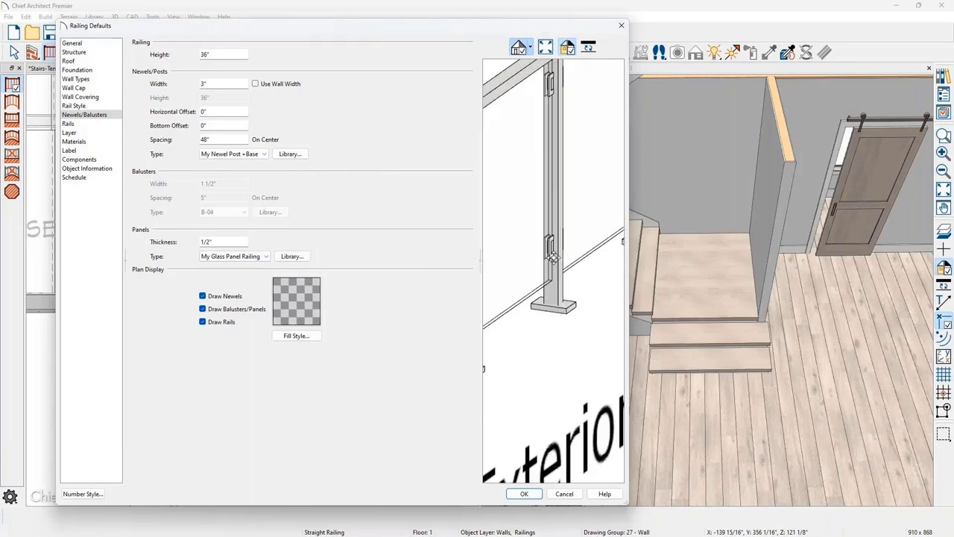
middle_click_drag(553, 257, 563, 259)
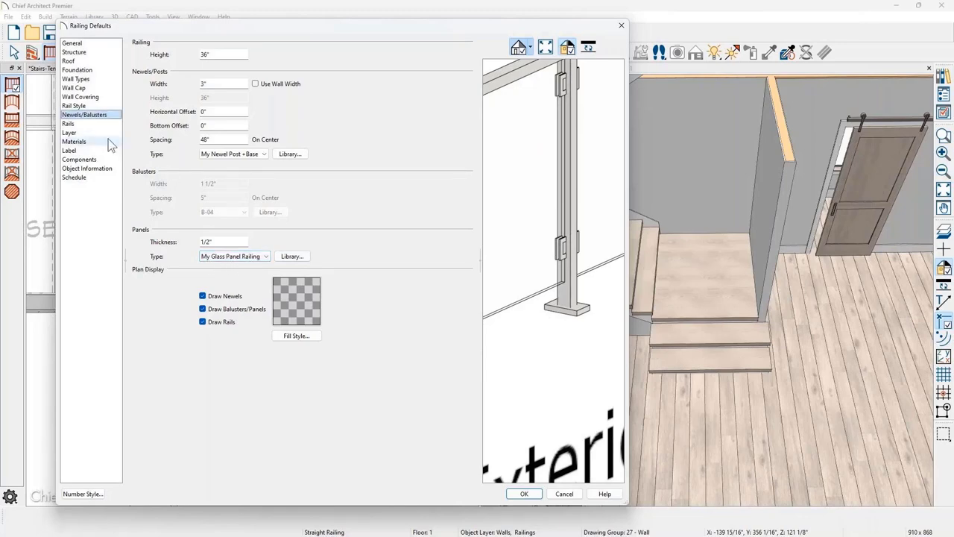
left_click(71, 123)
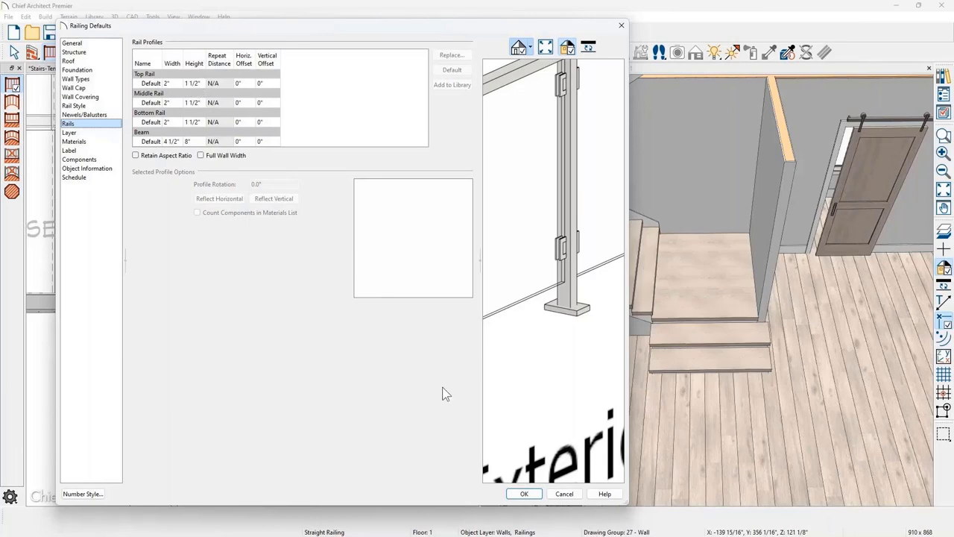
left_click(525, 495)
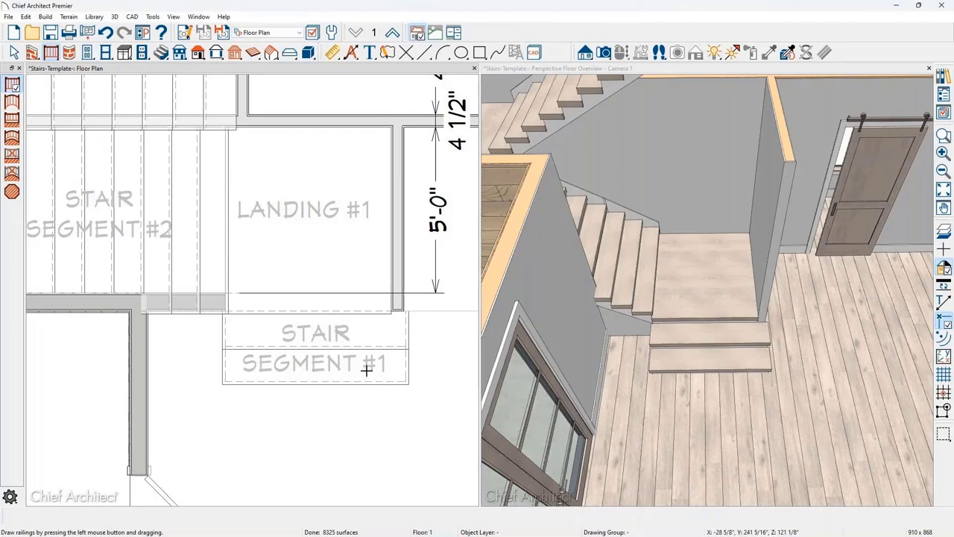
Draw a short straight railing along the climb of Stair Segment #1 near its right side and set it to Follow Stairs.
left_click_drag(368, 373, 368, 326)
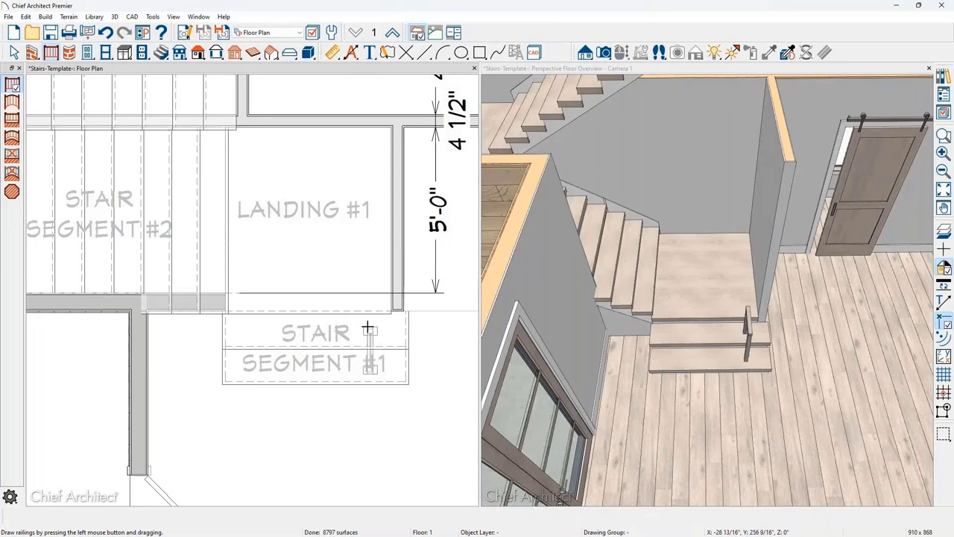
scroll(783, 364, "up", 5)
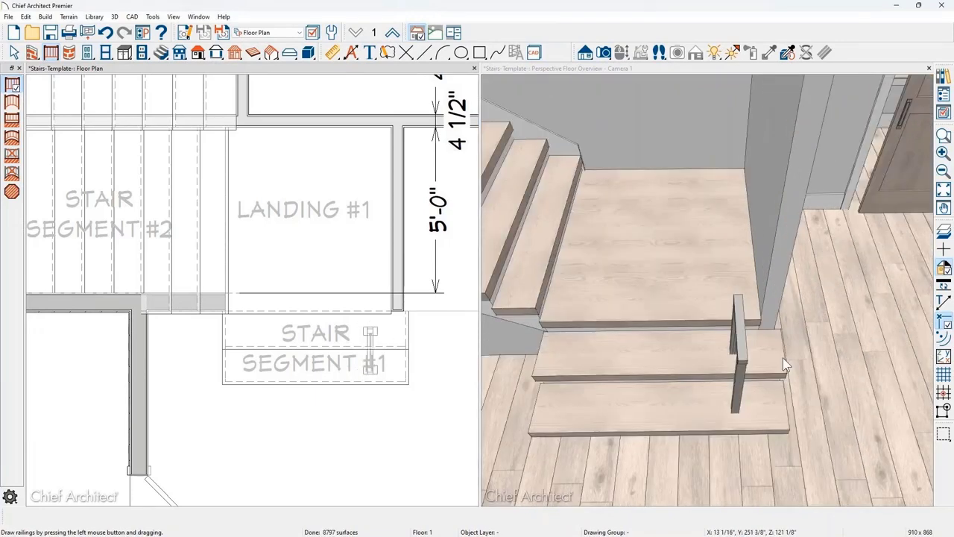
middle_click_drag(783, 358, 624, 266)
left_click(368, 343)
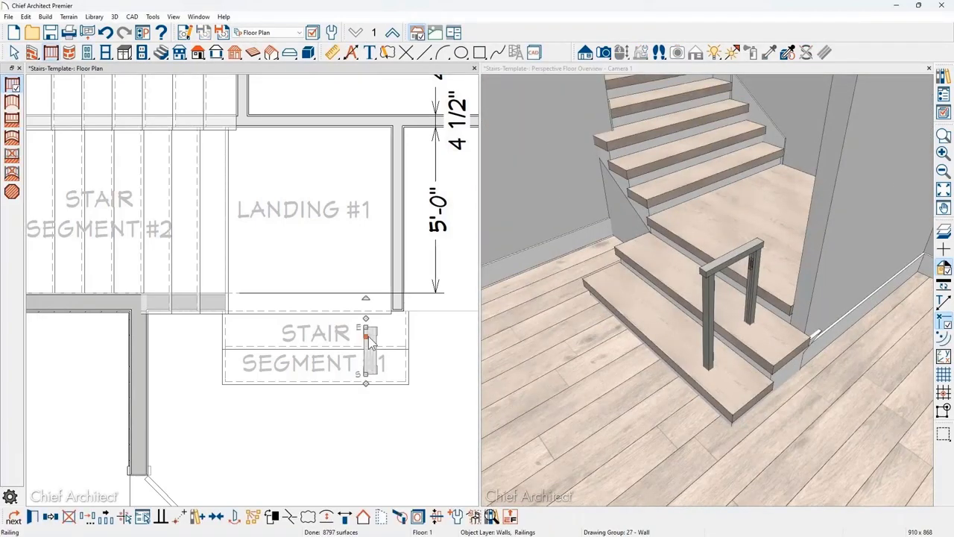
double_click(371, 341)
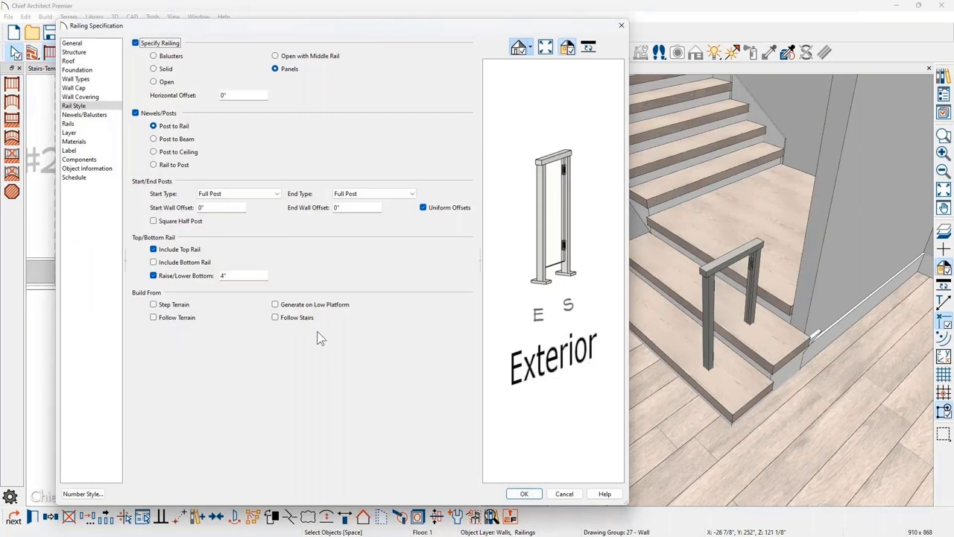
left_click(276, 319)
left_click(523, 495)
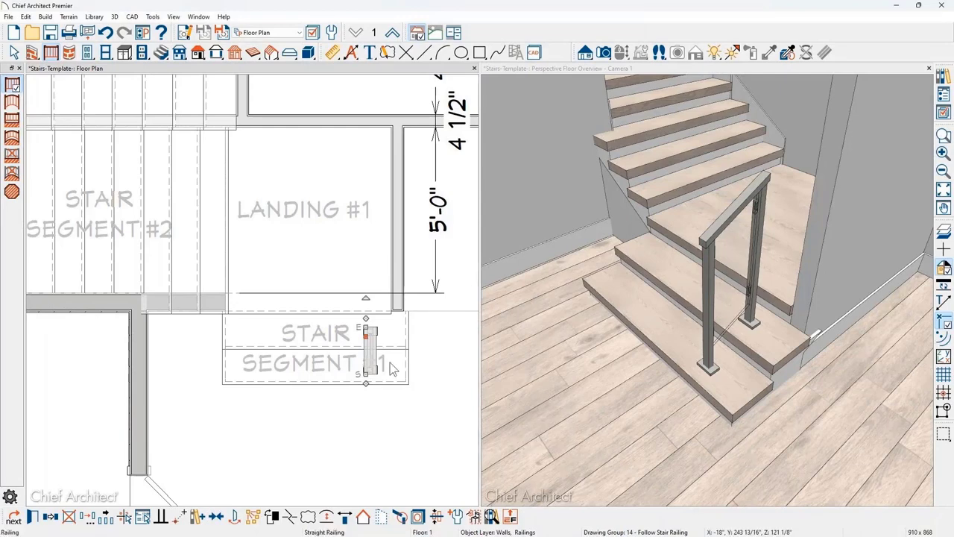
Align the Stair Segment #1 railing with the wall beside Landing #1 and extend its upper end to that wall's end.
scroll(390, 368, "up", 1)
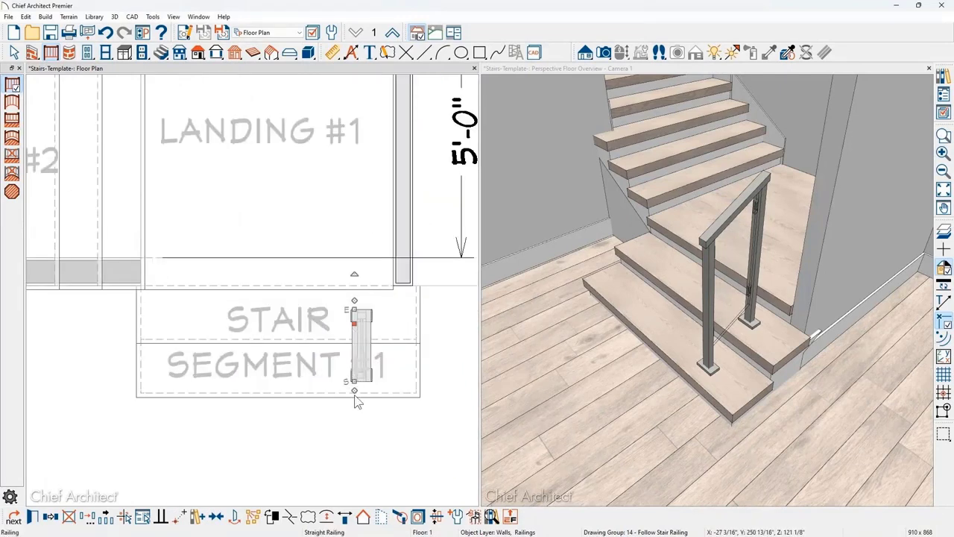
left_click(215, 522)
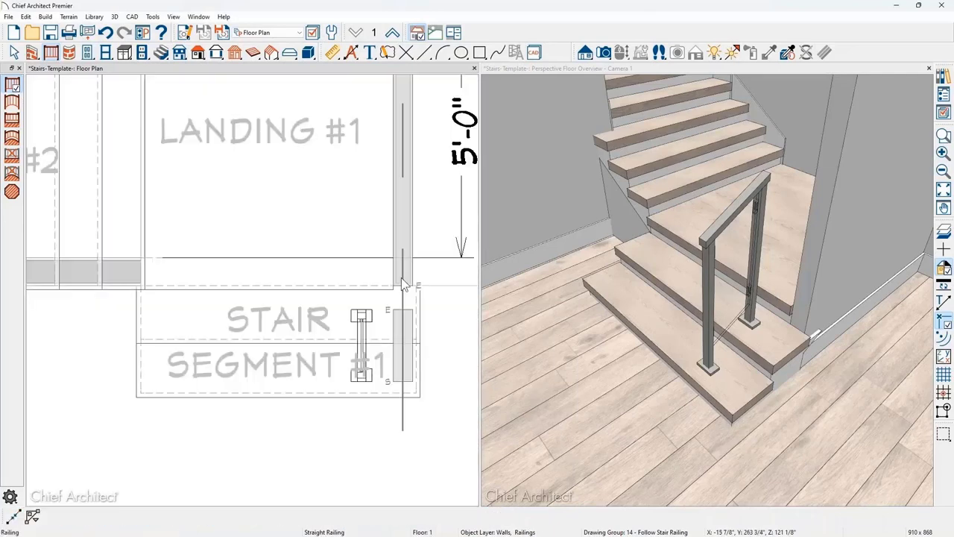
left_click(401, 283)
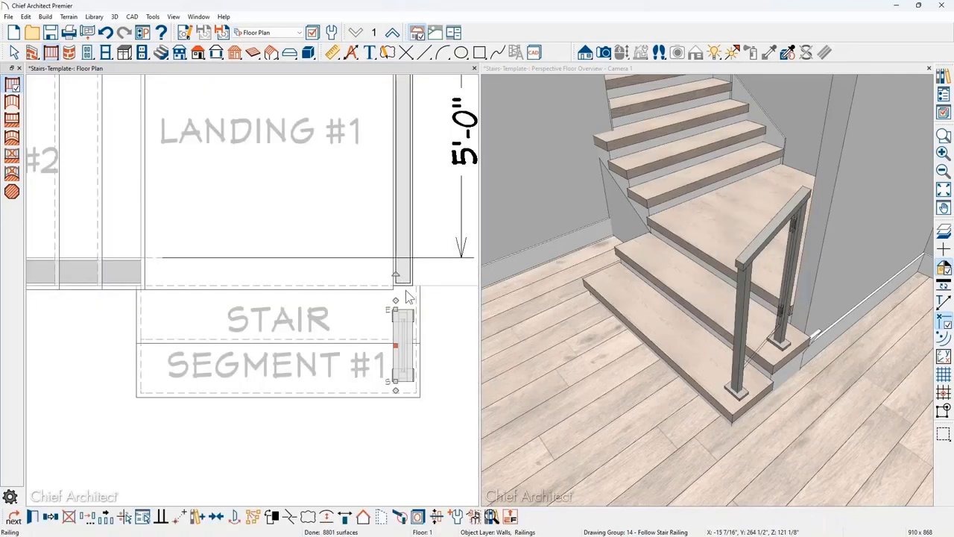
left_click_drag(396, 301, 396, 286)
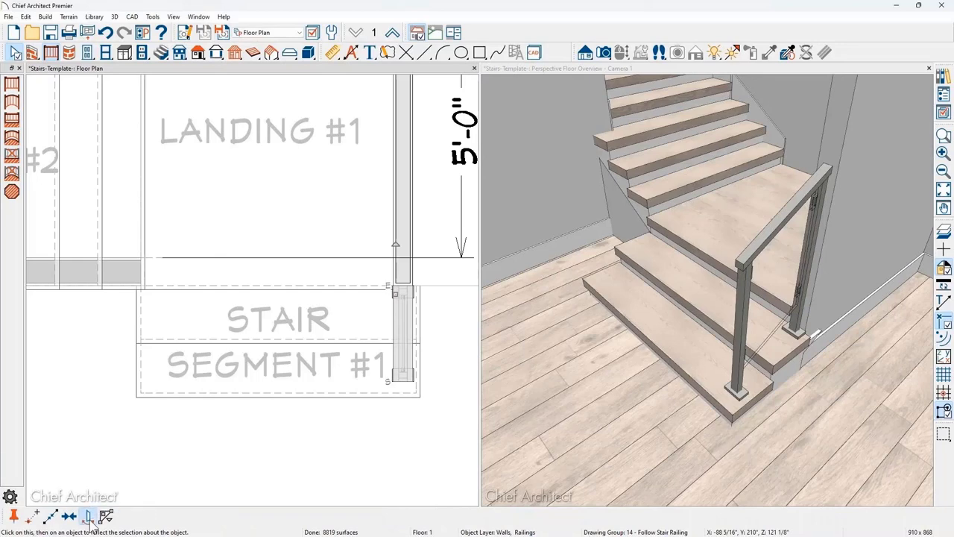
Reflect a copy of the railing about Stair Segment #1 and shorten the copy's upper end to stop below Landing #1.
left_click(88, 516)
left_click(261, 370)
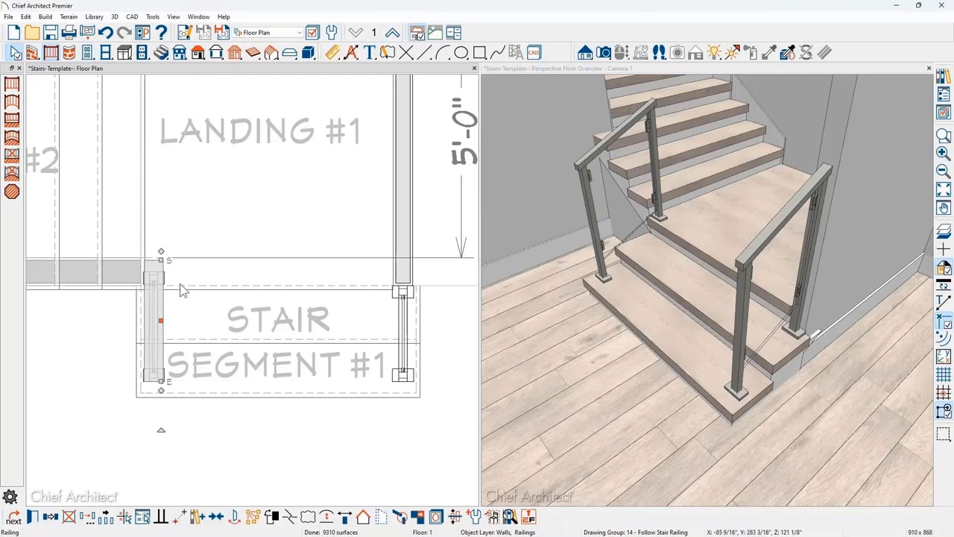
left_click_drag(158, 261, 158, 309)
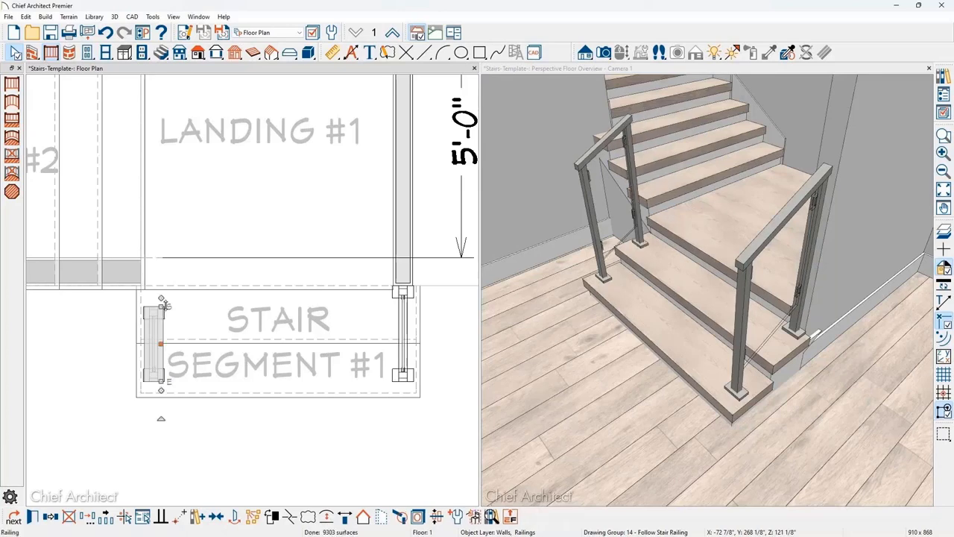
Inspect the No Room Definition setting of the short wall beneath Stair Segment #2's lower treads in plan.
middle_click_drag(162, 304, 336, 321)
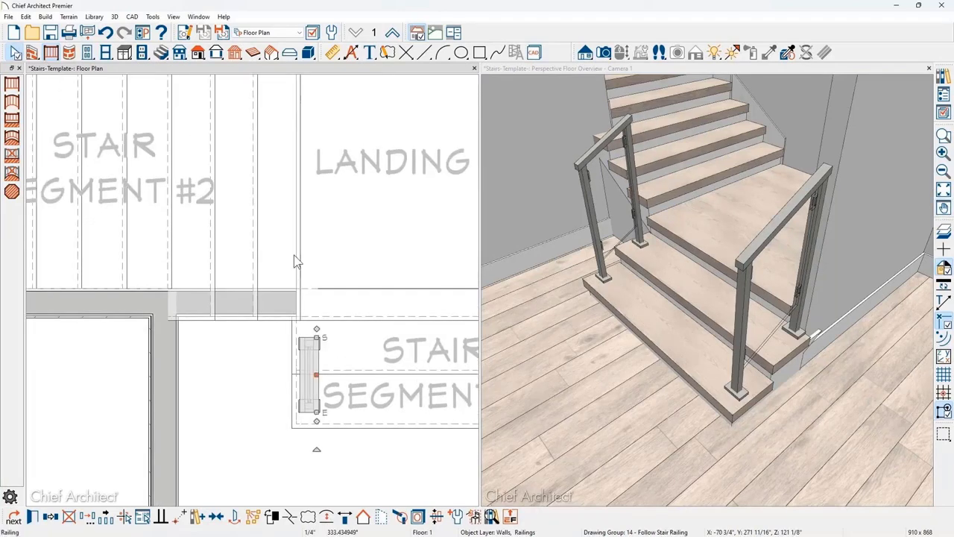
left_click(231, 305)
key("Tab")
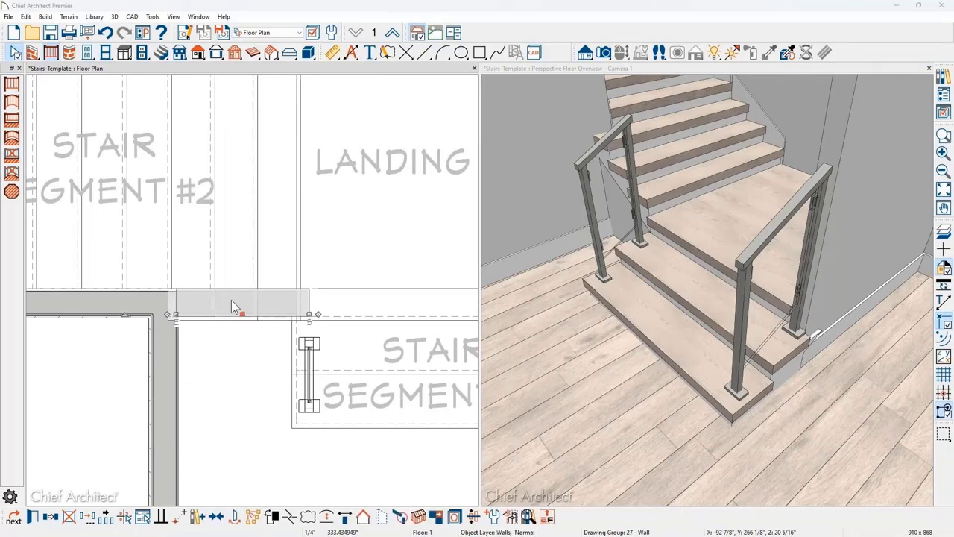
double_click(232, 300)
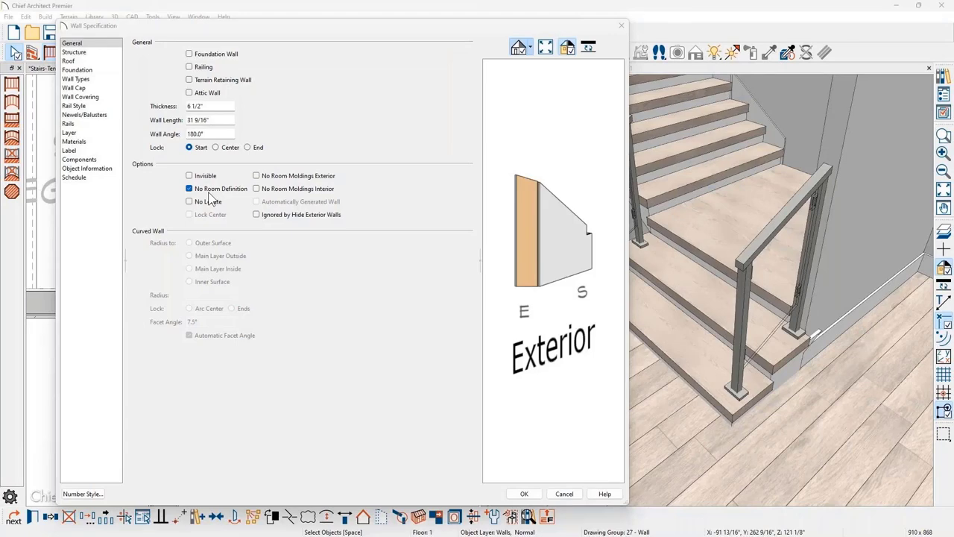
left_click(623, 26)
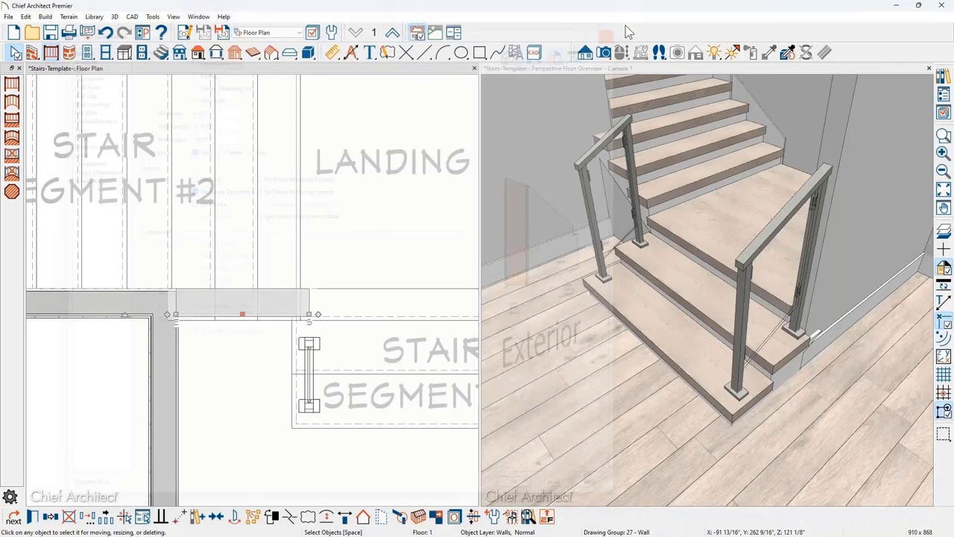
Draw a straight railing across the lower treads of Stair Segment #2 and set it to Follow Stairs.
left_click(12, 85)
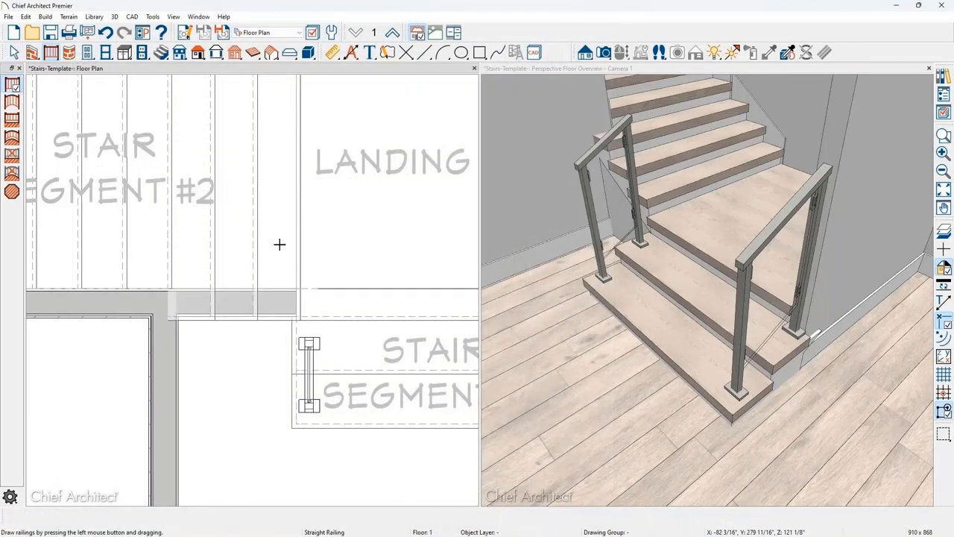
left_click_drag(279, 245, 184, 244)
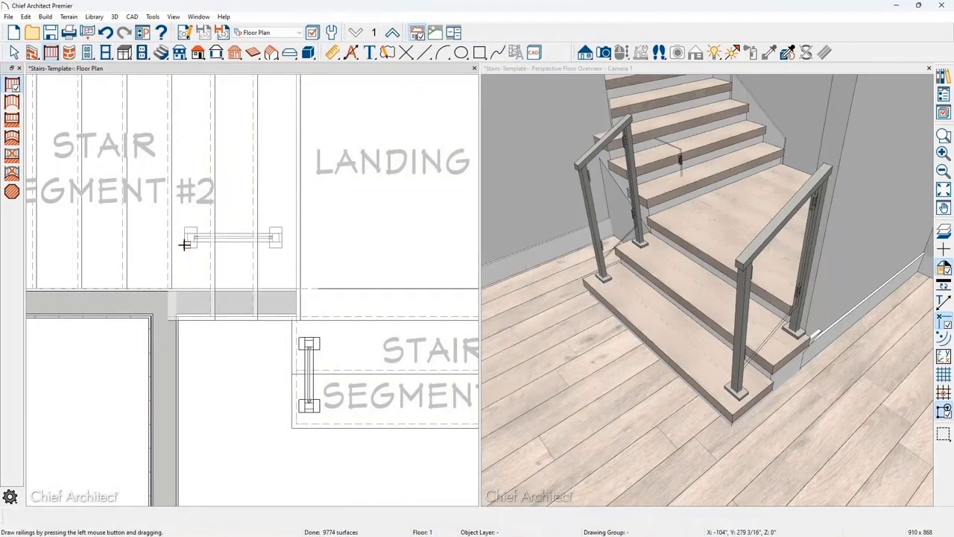
key("space")
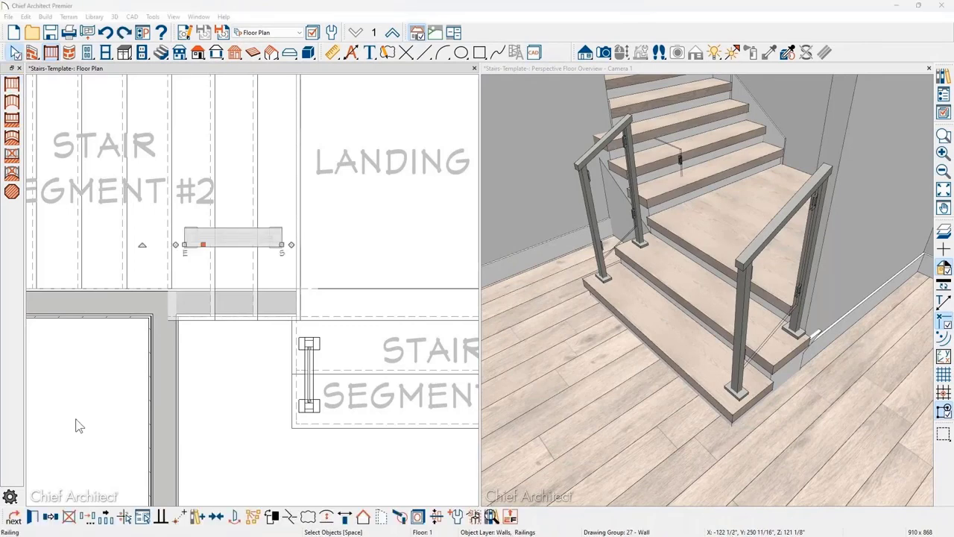
left_click(33, 517)
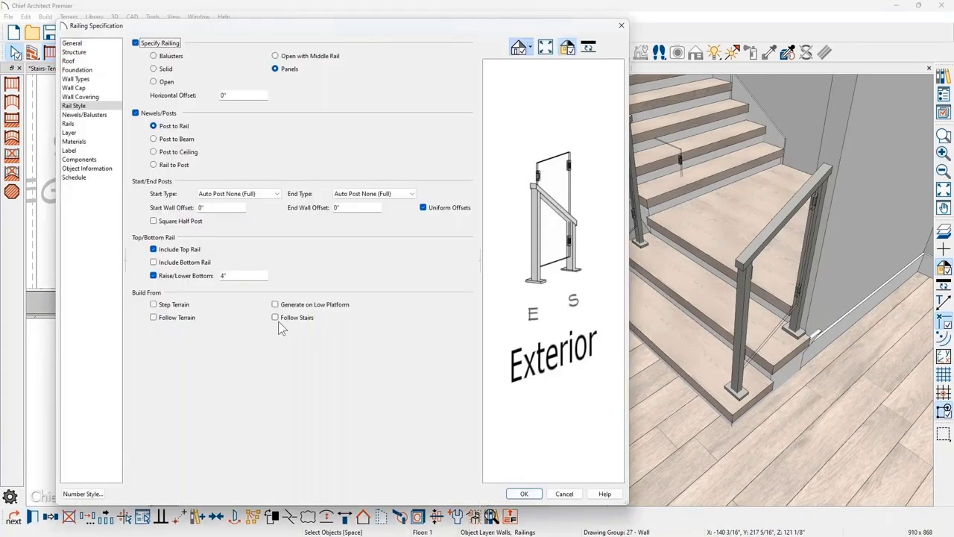
left_click(282, 322)
left_click(524, 493)
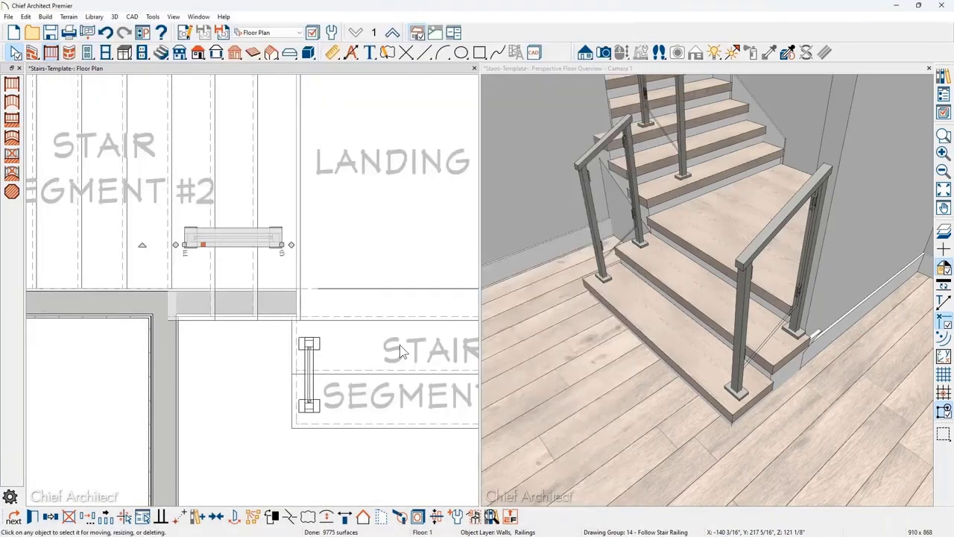
Move the Stair Segment #2 railing onto the short wall and shorten its upper end well clear of the adjoining full wall.
left_click_drag(203, 244, 212, 309)
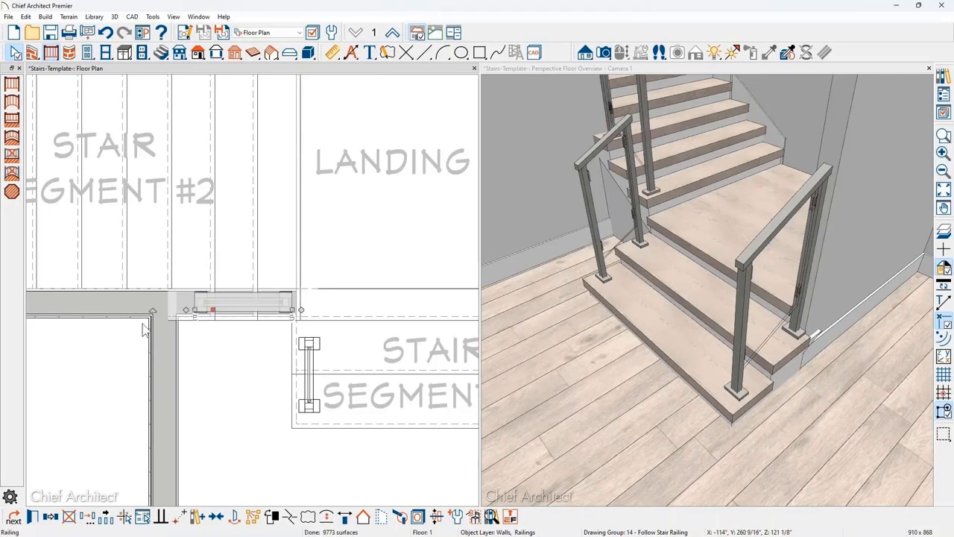
scroll(146, 330, "up", 2)
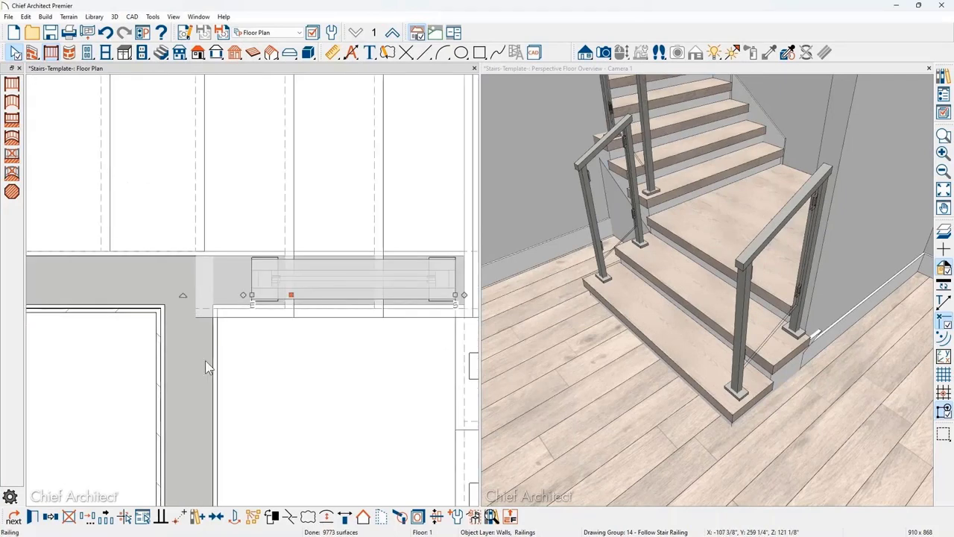
left_click_drag(243, 295, 216, 291)
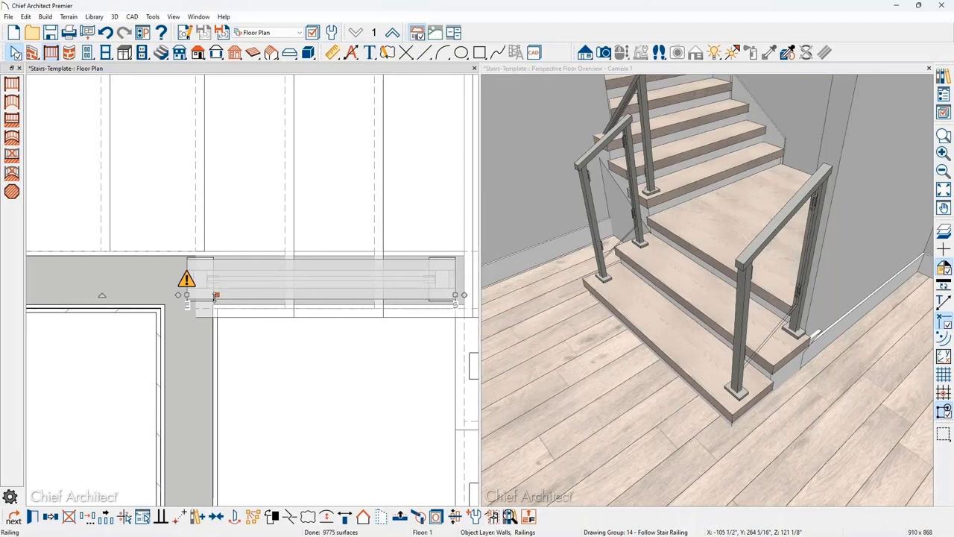
left_click_drag(182, 295, 319, 286)
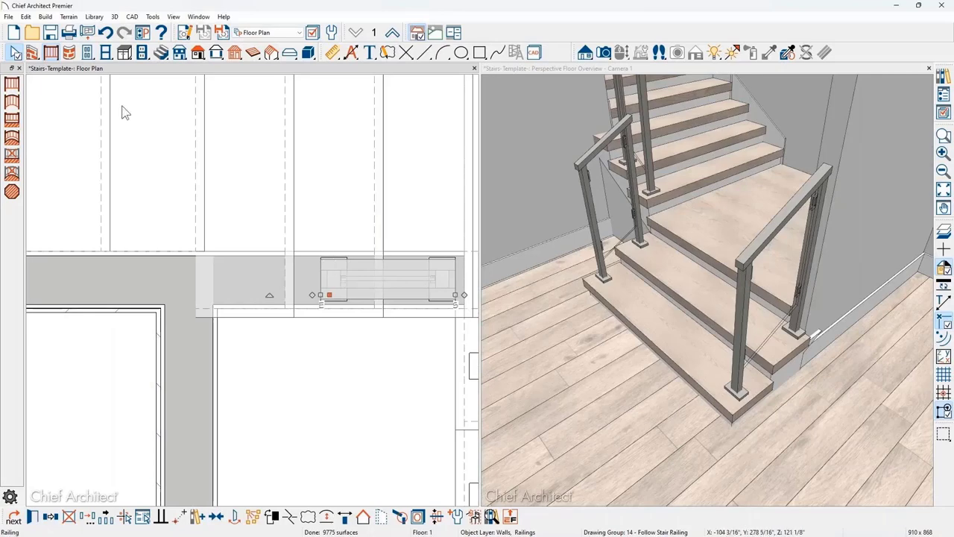
Draw a room divider across the short wall beneath Stair Segment #2 and line it up with the end of the full wall.
left_click(32, 52)
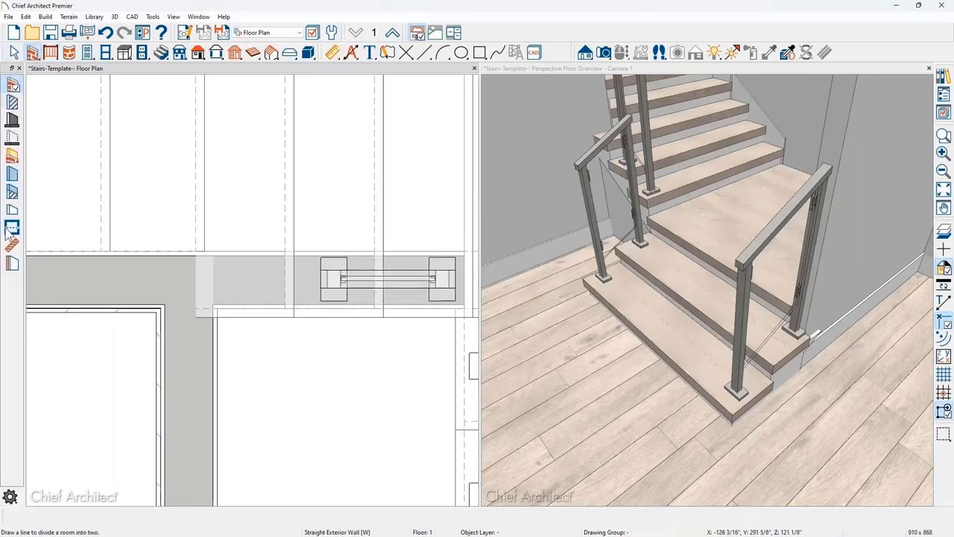
left_click(12, 228)
left_click_drag(246, 287, 241, 202)
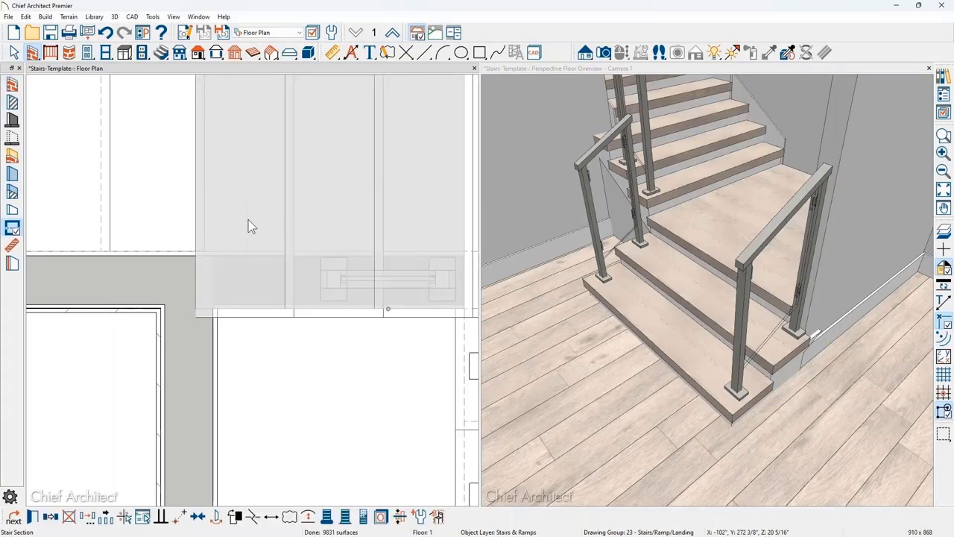
left_click(248, 221)
left_click_drag(249, 223, 216, 270)
Extend the upper end of the Stair Segment #2 railing to the room divider at the full wall.
left_click(319, 295)
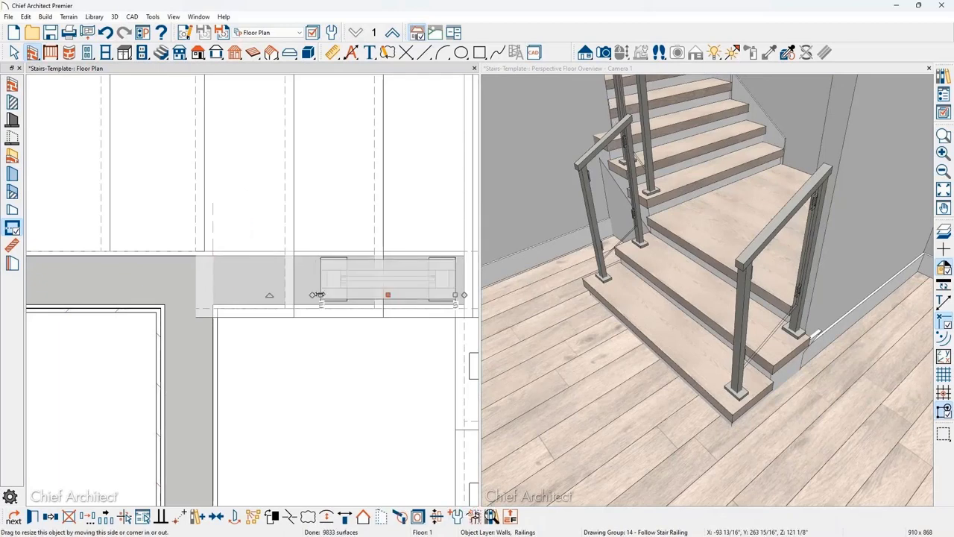
left_click_drag(318, 295, 213, 264)
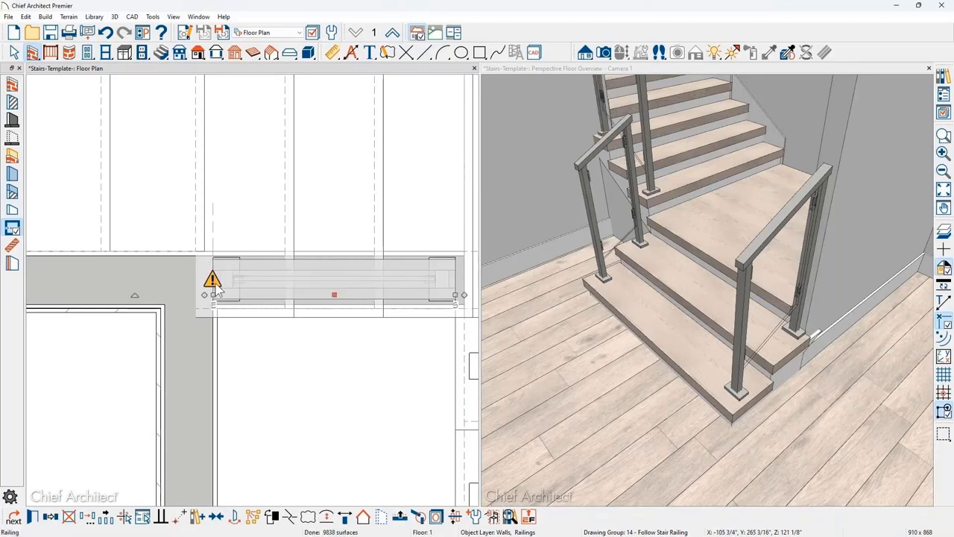
left_click(213, 280)
left_click(243, 300)
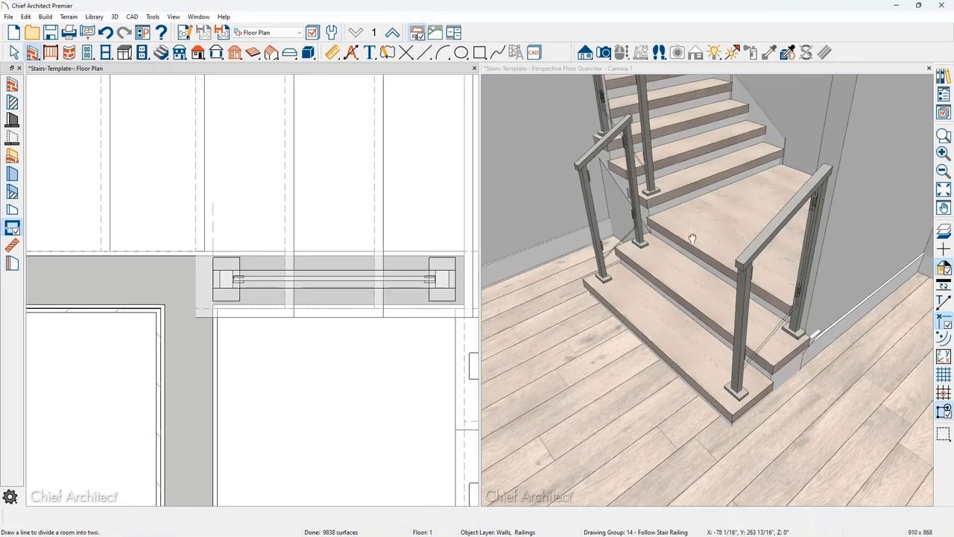
Add a left-side handrail against the wall to the upper section of Stair Segment #2.
left_click_drag(692, 238, 704, 305)
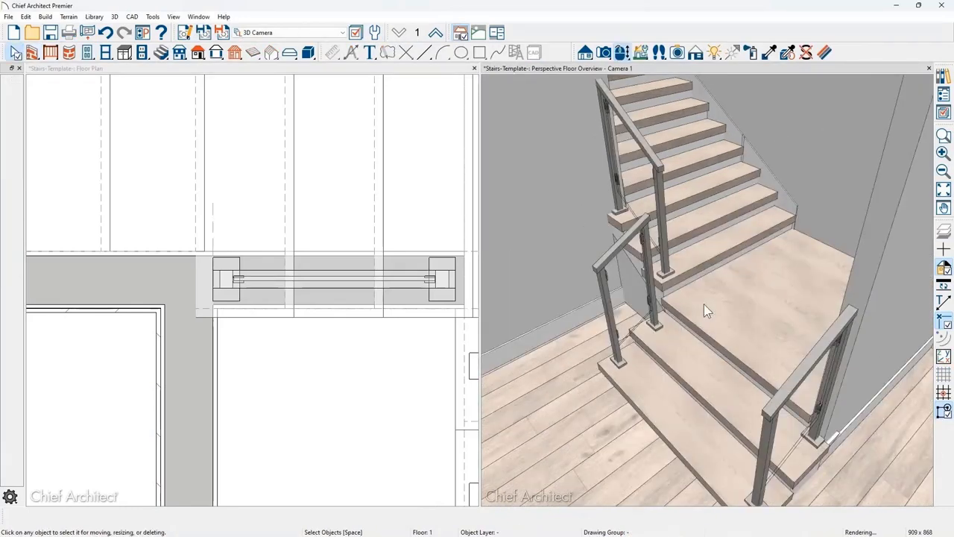
left_click_drag(684, 220, 639, 416)
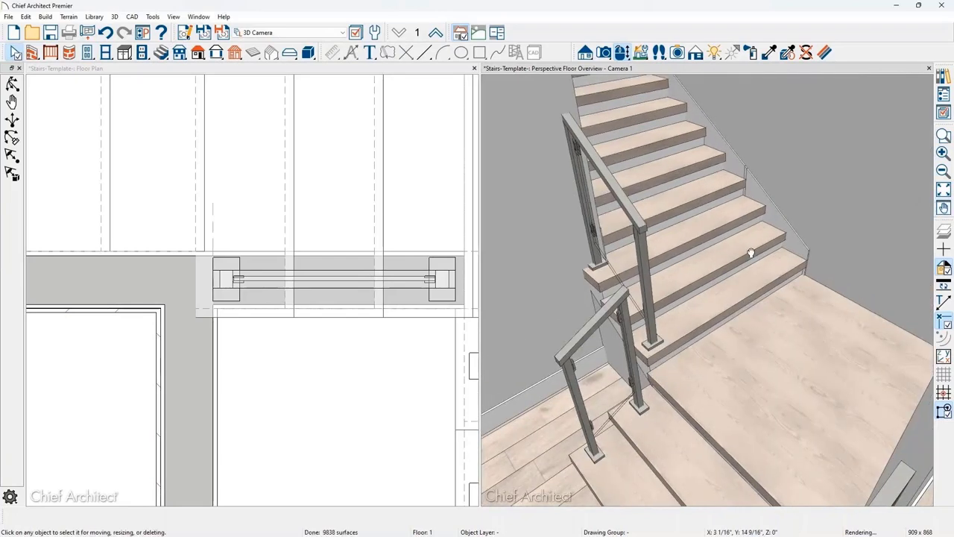
left_click_drag(750, 254, 668, 312)
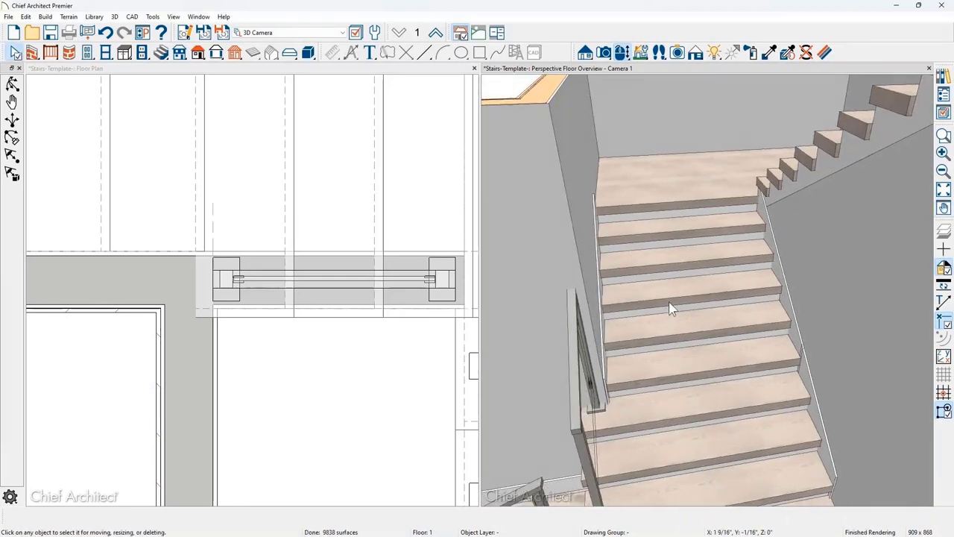
left_click(669, 301)
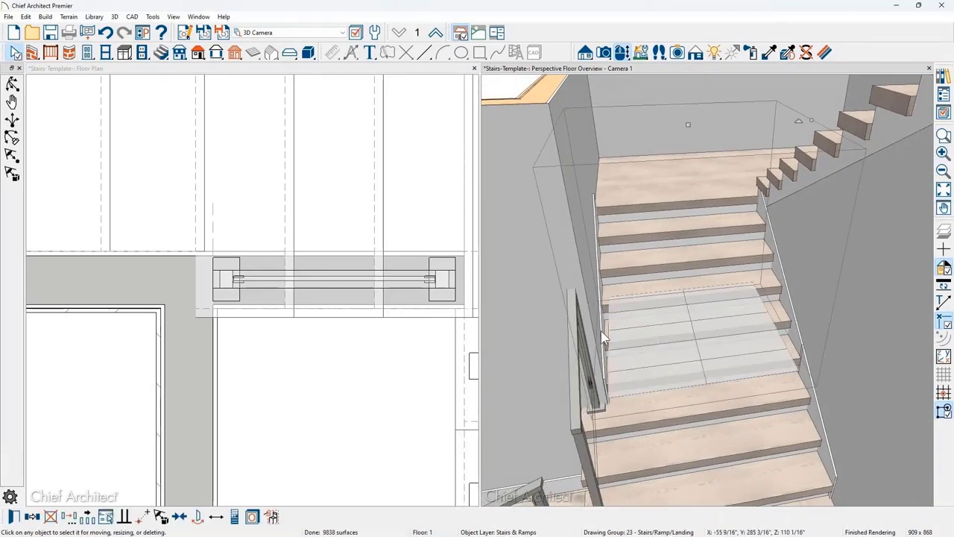
left_click(17, 519)
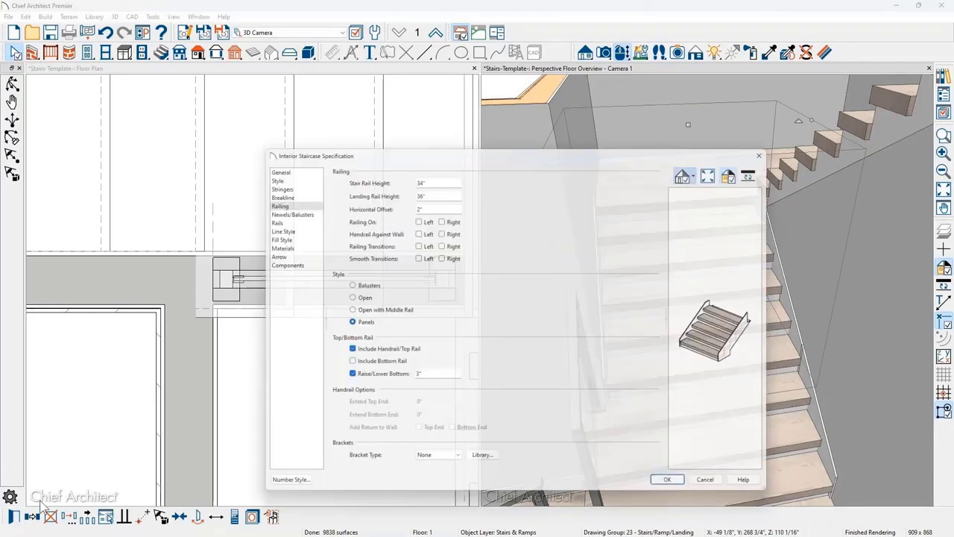
left_click(415, 230)
left_click(679, 489)
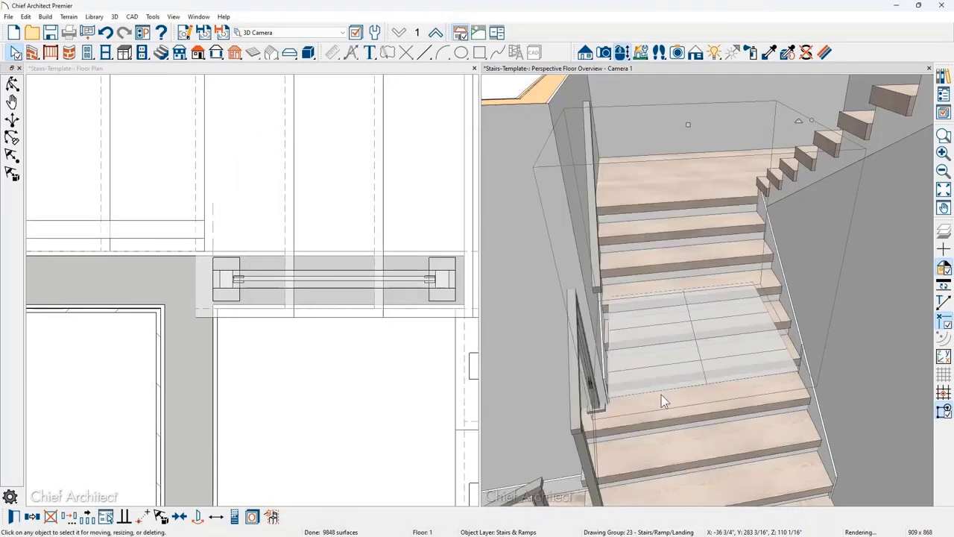
key("Escape")
mouse_move(596, 298)
middle_mouse_down()
mouse_move(581, 294)
mouse_move(587, 306)
middle_mouse_up()
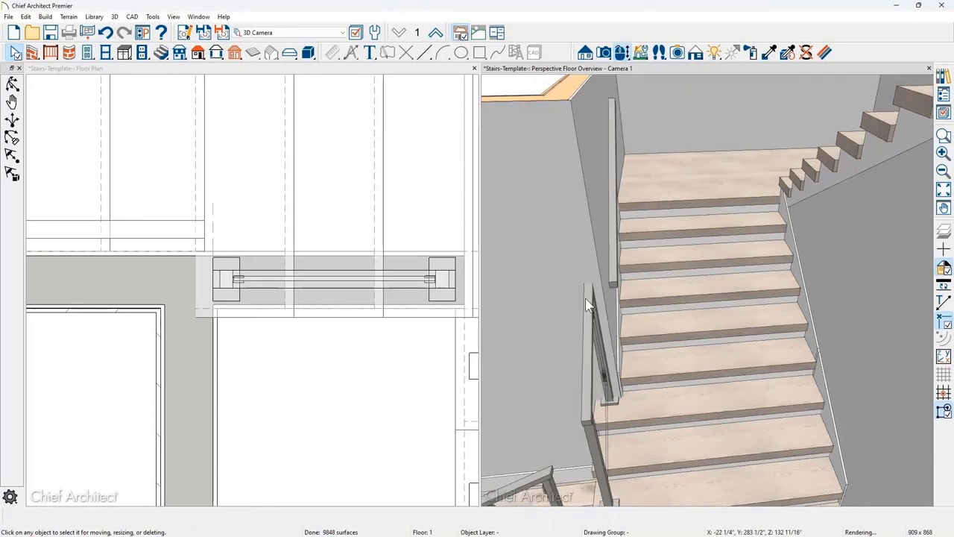
Place a copy of the Stair Segment #2 railing over Stair Segment #3 in plan.
left_click(349, 296)
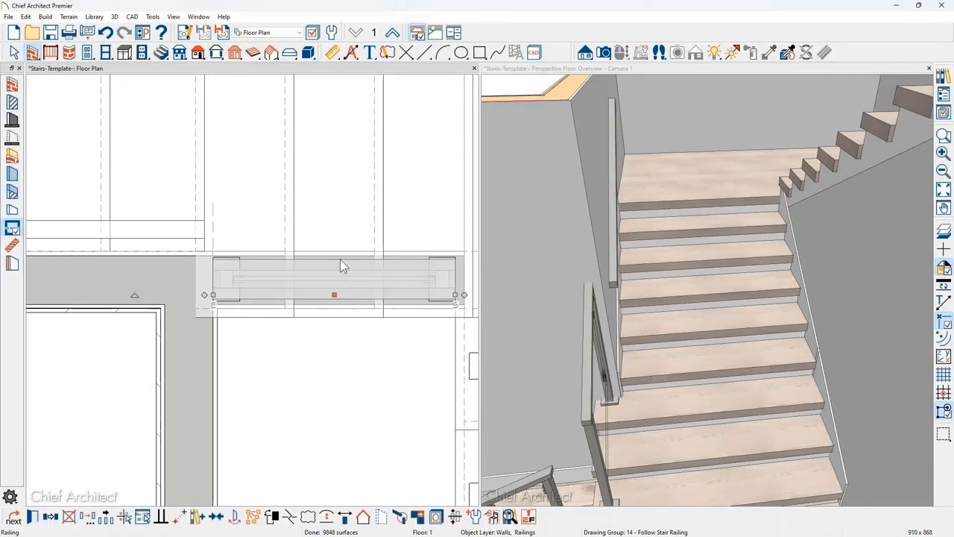
scroll(335, 221, "down", 2)
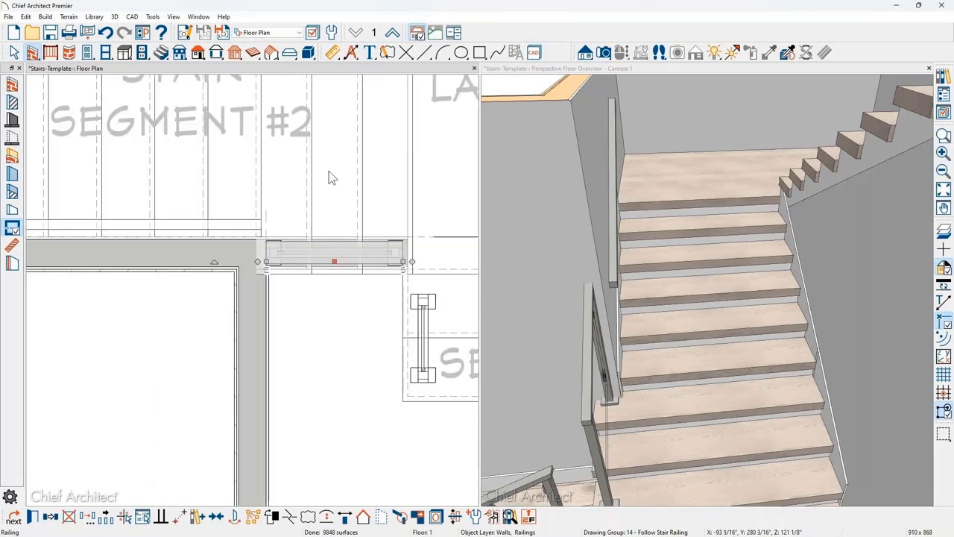
middle_click_drag(331, 178, 358, 391)
middle_click_drag(233, 260, 302, 305)
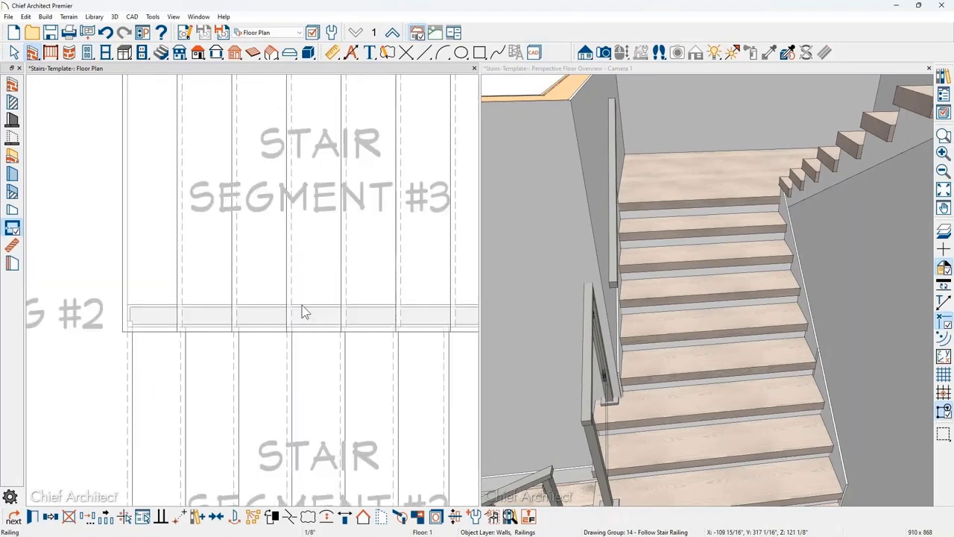
left_click(304, 311)
Extend the copied railing from Landing #2 to the adjoining wall and move it to the open edge of Stair Segment #3.
left_click_drag(209, 290, 151, 290)
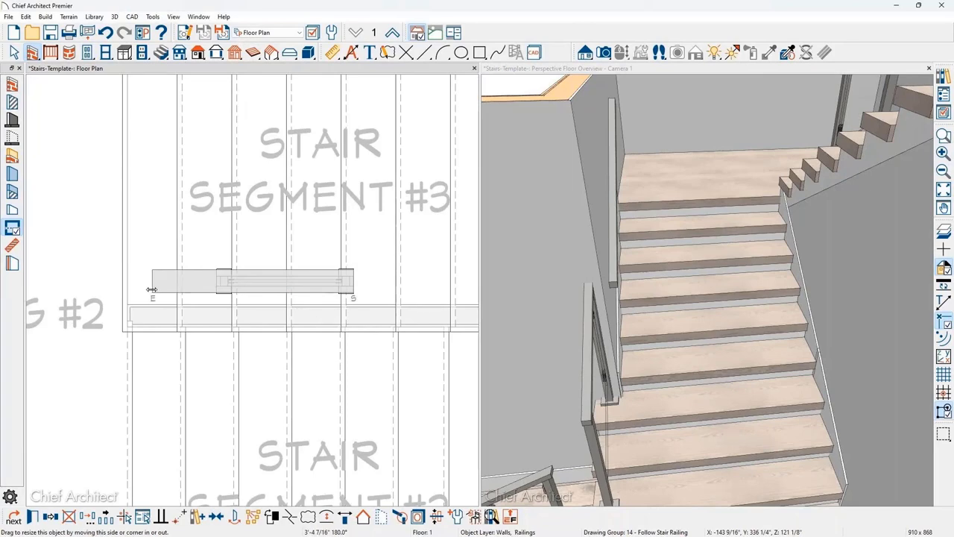
scroll(214, 287, "down", 2)
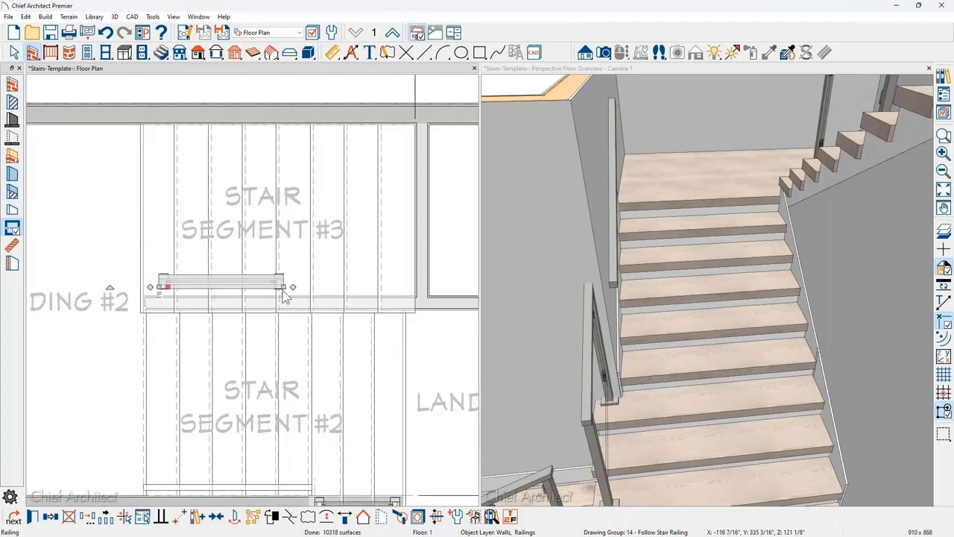
left_click_drag(284, 290, 410, 284)
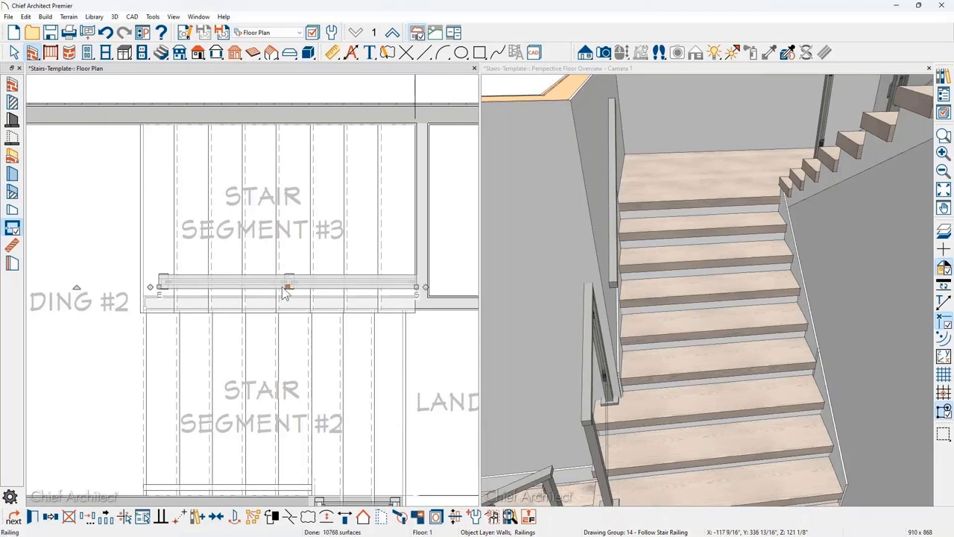
left_click_drag(287, 285, 283, 300)
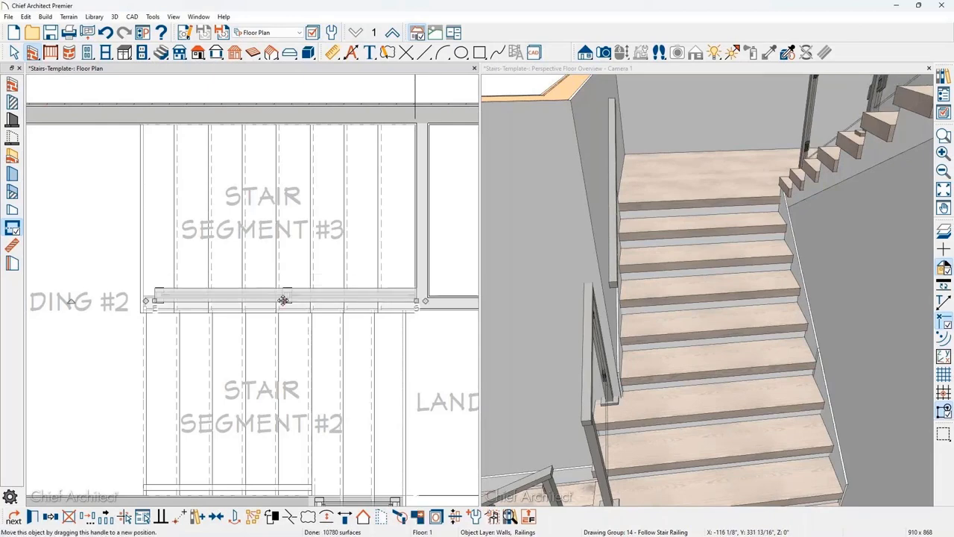
Examine the Stair Segment #3 railing and the lower railings around Landing #1 in the 3D view.
scroll(700, 213, "down", 3)
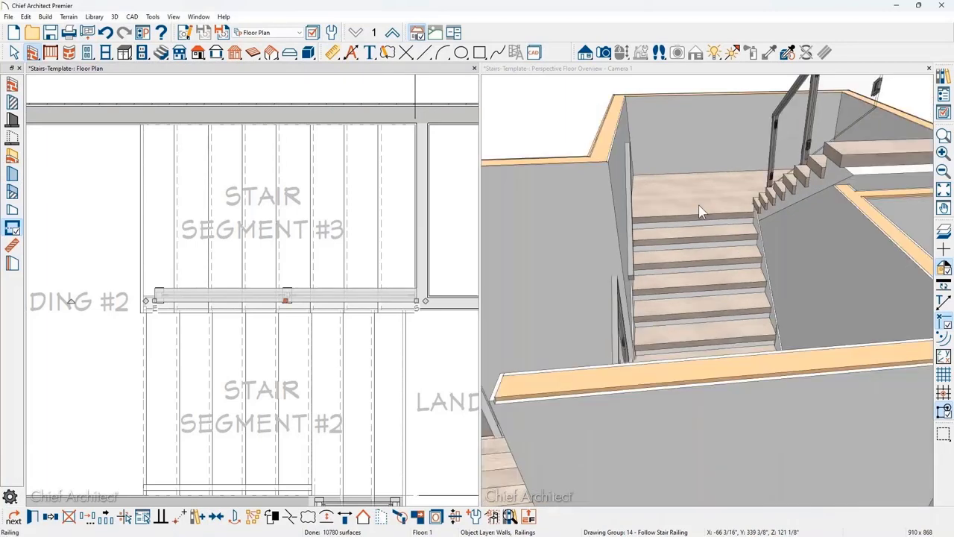
middle_click_drag(699, 212, 840, 295)
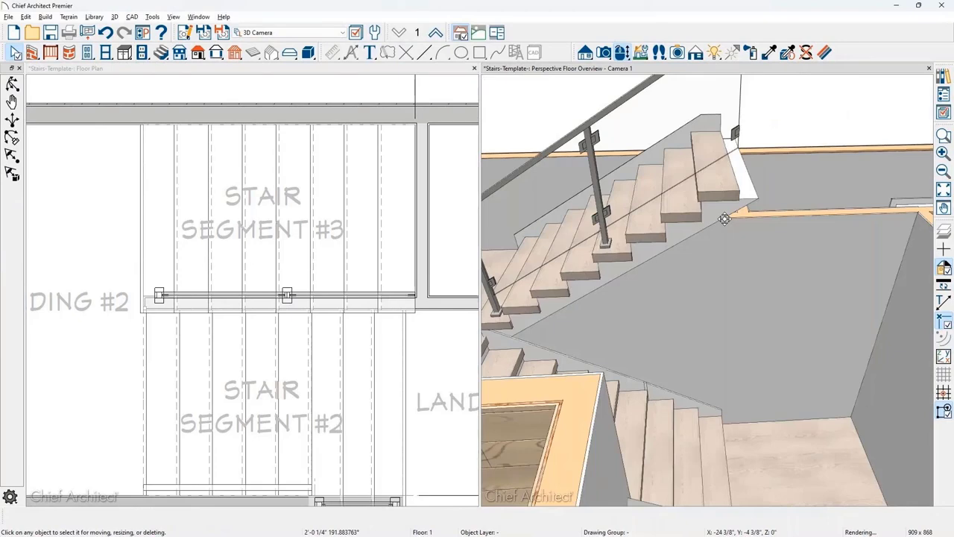
middle_click_drag(724, 218, 700, 274)
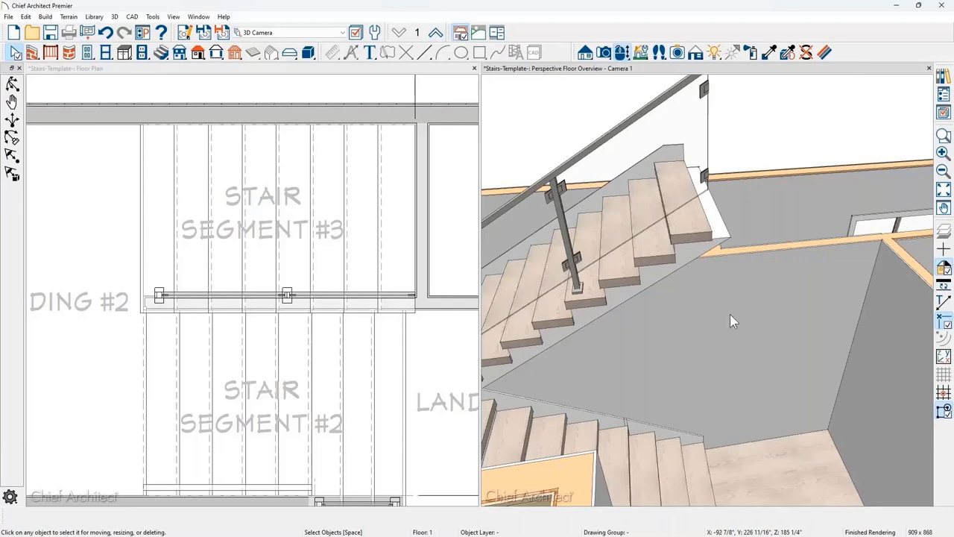
middle_click_drag(730, 314, 606, 154)
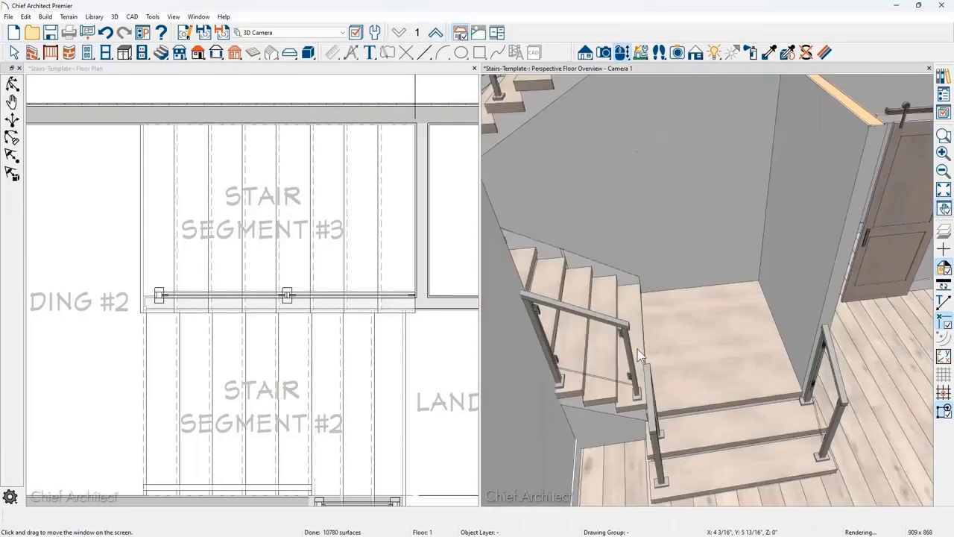
left_click_drag(638, 355, 781, 254)
left_click(809, 245)
Draw a 3D box solid about 5 1/8" by 2" extending from the lower end of the Stair Segment #2 railing.
scroll(780, 250, "up", 3)
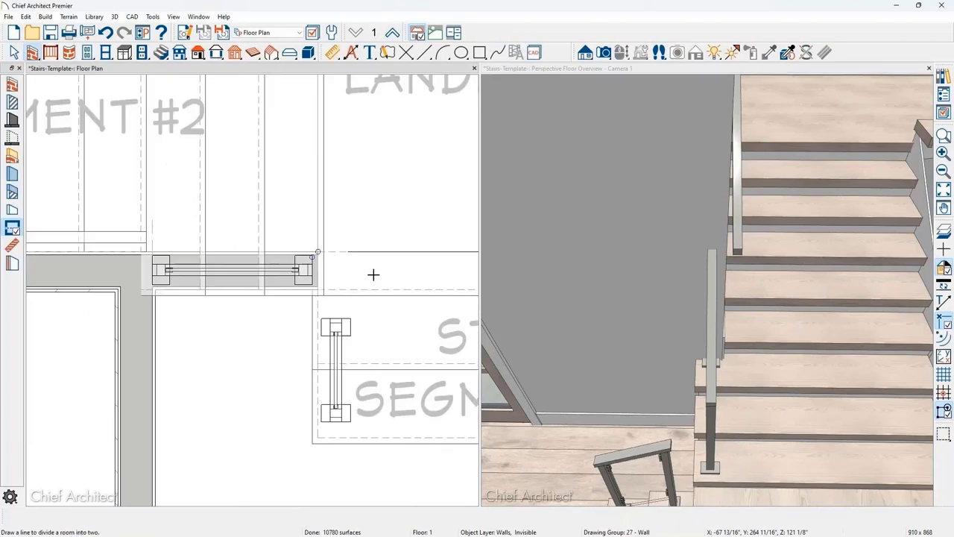
key("space")
scroll(375, 279, "up", 1)
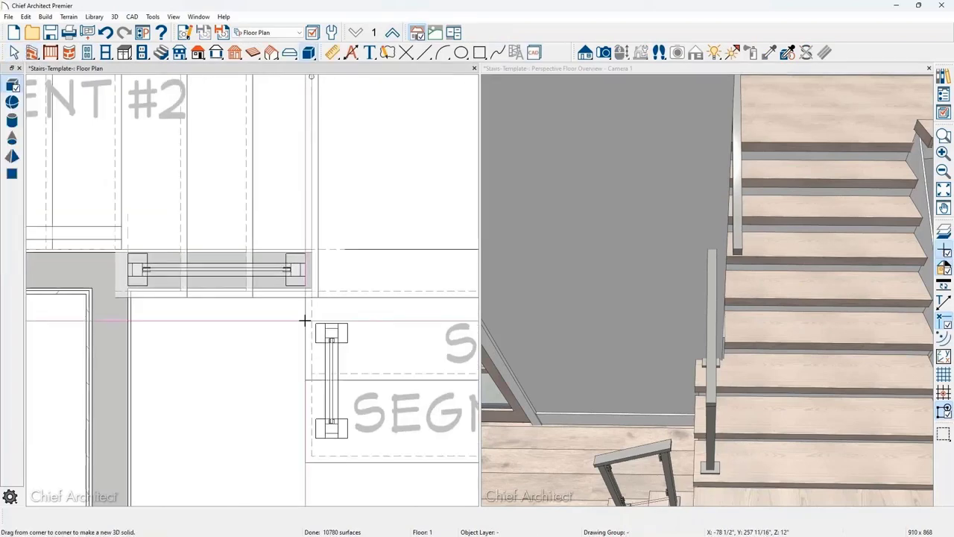
scroll(305, 320, "up", 1)
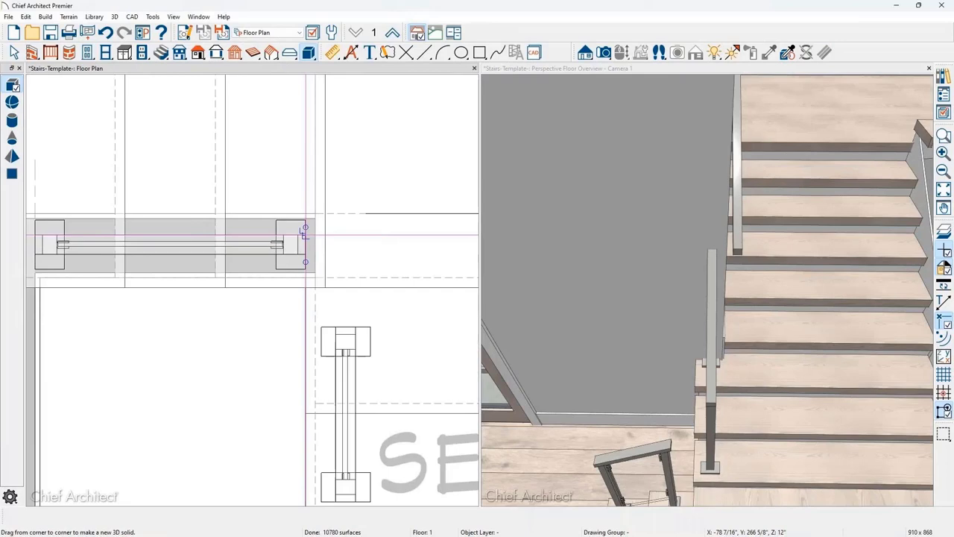
left_click_drag(304, 234, 357, 254)
key("space")
Set the box solid's height to 1 1/2" and its floor-to-top elevation to 55".
left_click(348, 252)
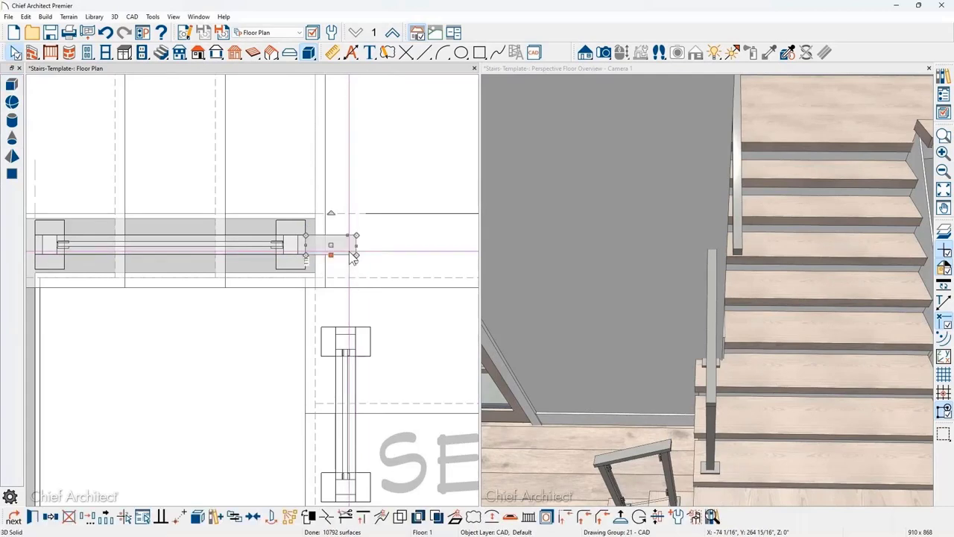
double_click(350, 252)
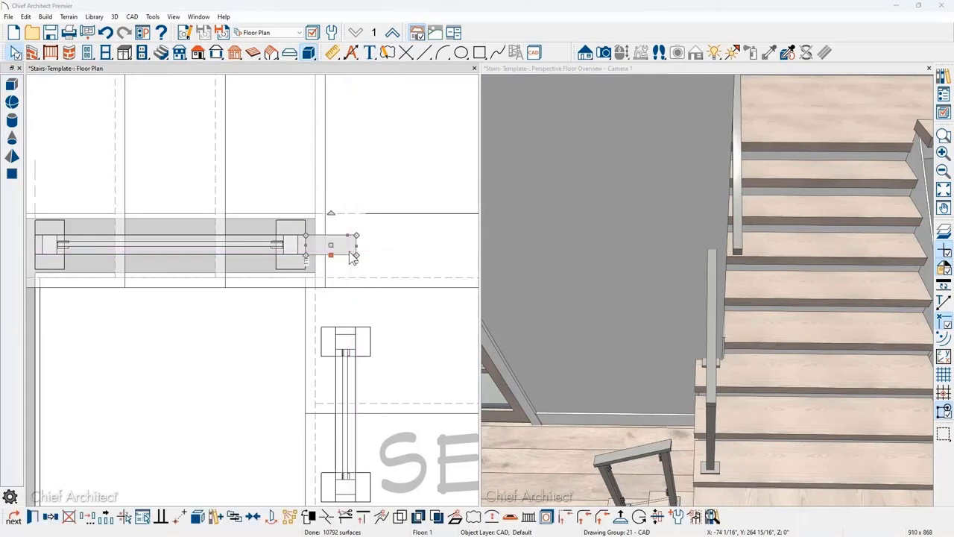
left_click_drag(397, 136, 369, 140)
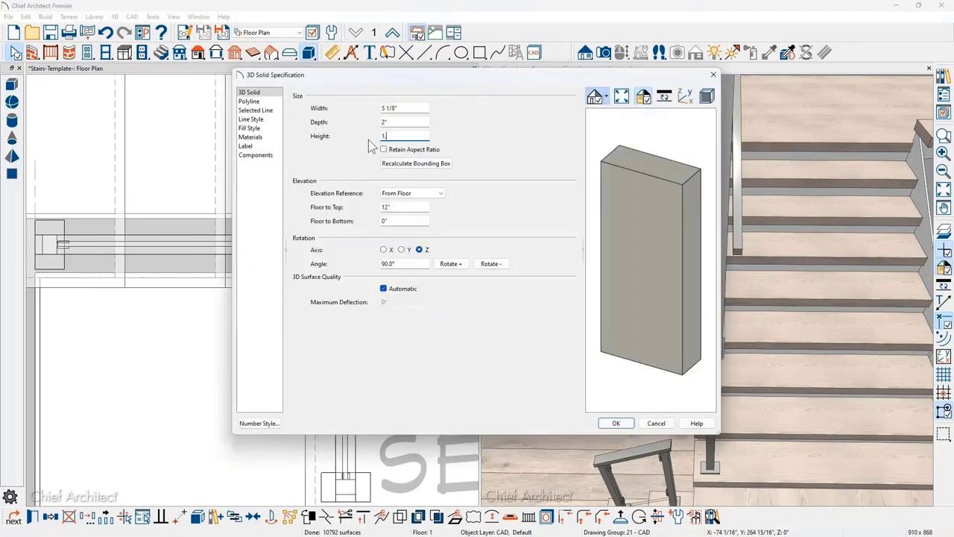
type("1 1/2")
key("Tab")
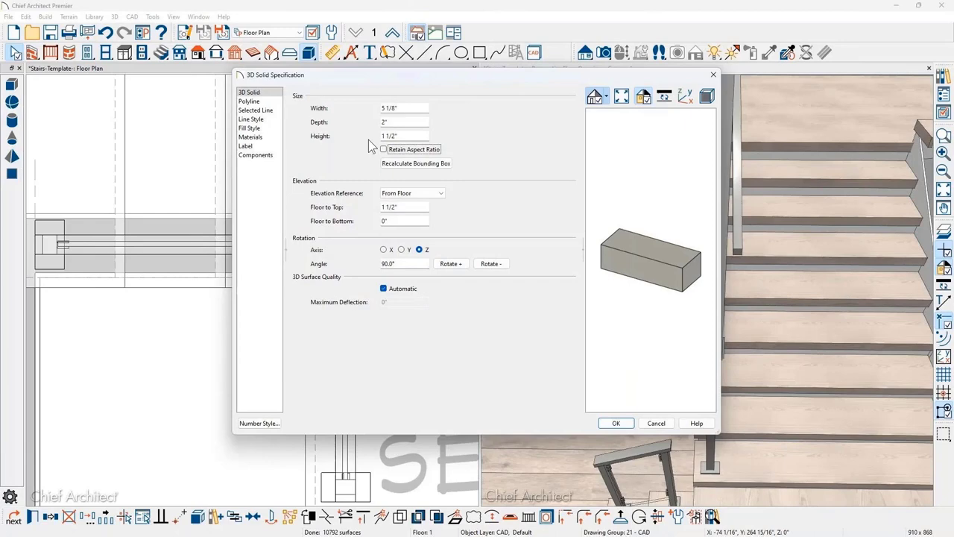
left_click_drag(401, 207, 369, 213)
type("55")
key("Tab")
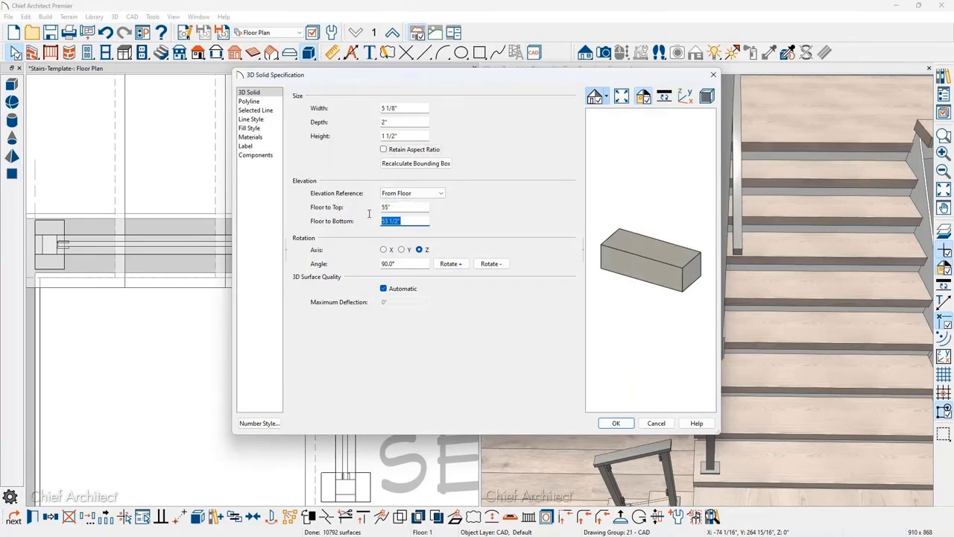
left_click(616, 423)
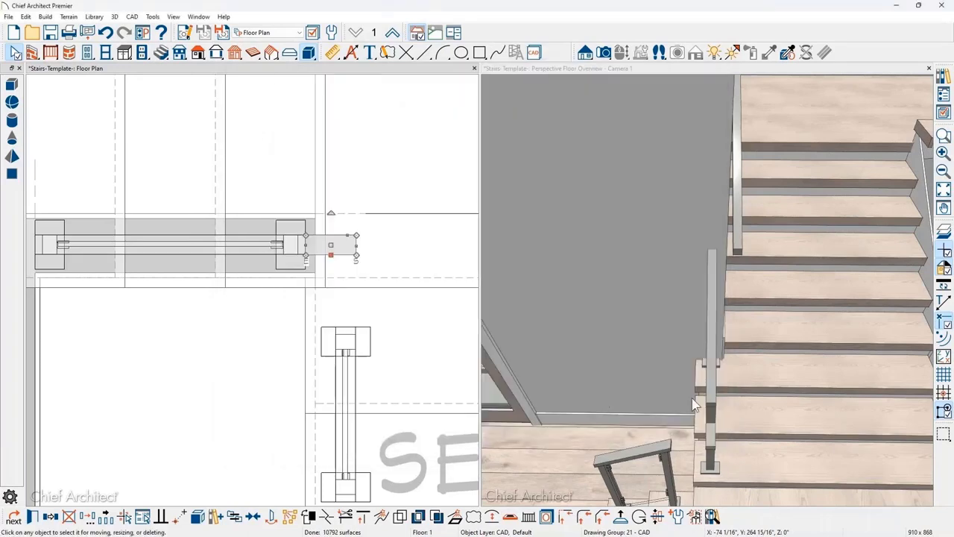
Sample the handrail's Stainless Steel Polished material and apply it to the box solid at the railing's lower end.
middle_click_drag(693, 405, 769, 428)
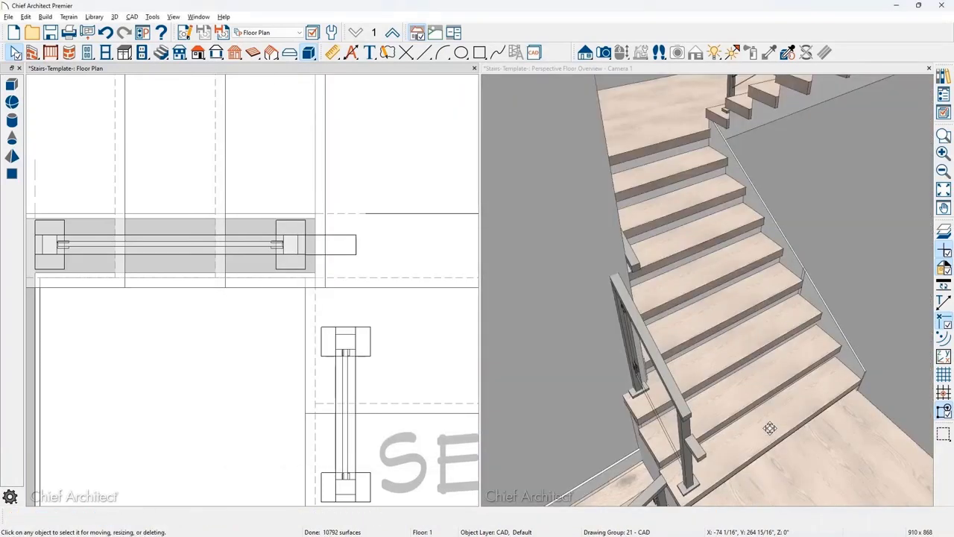
scroll(770, 428, "up", 1)
left_click(769, 52)
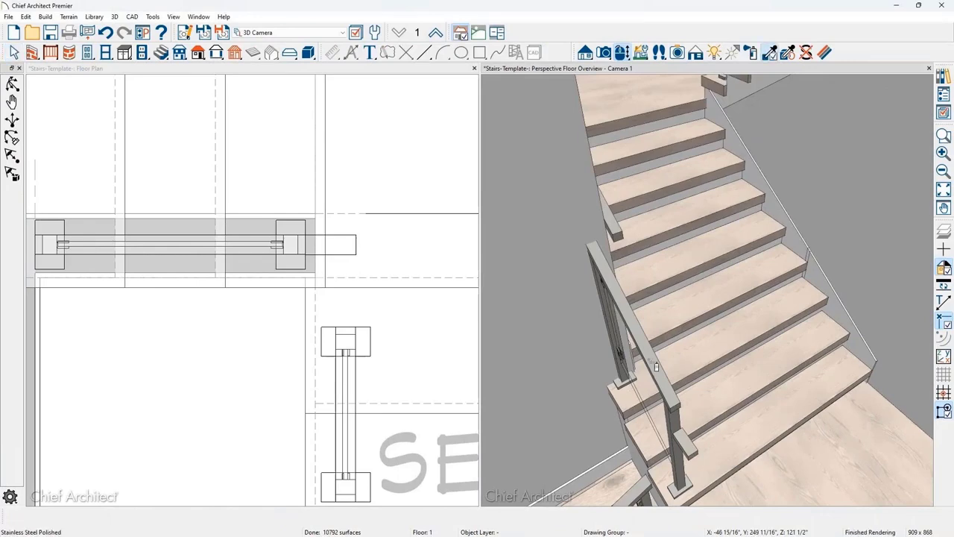
left_click(656, 365)
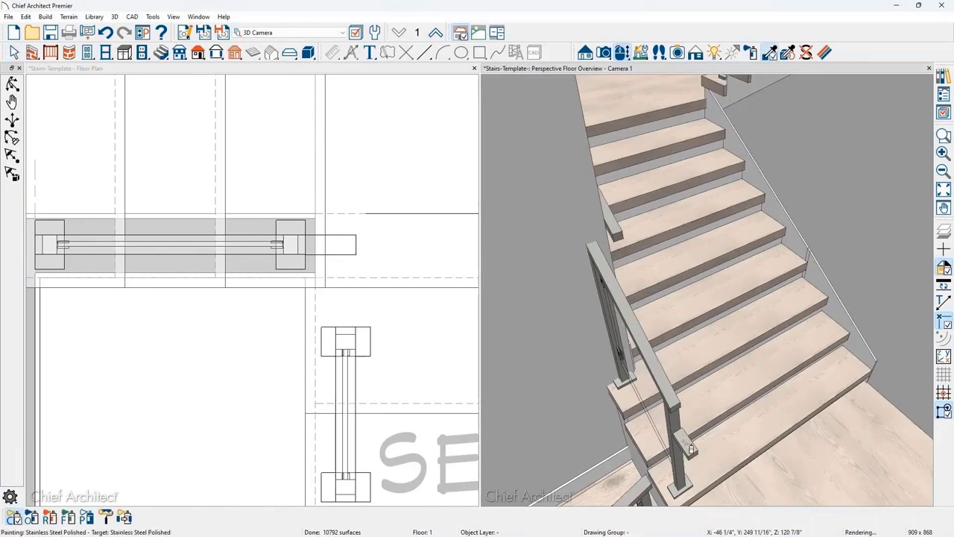
Copy the box solid at the railing's lower end and place the copy aside over the Stair Segment #2 treads.
key("space")
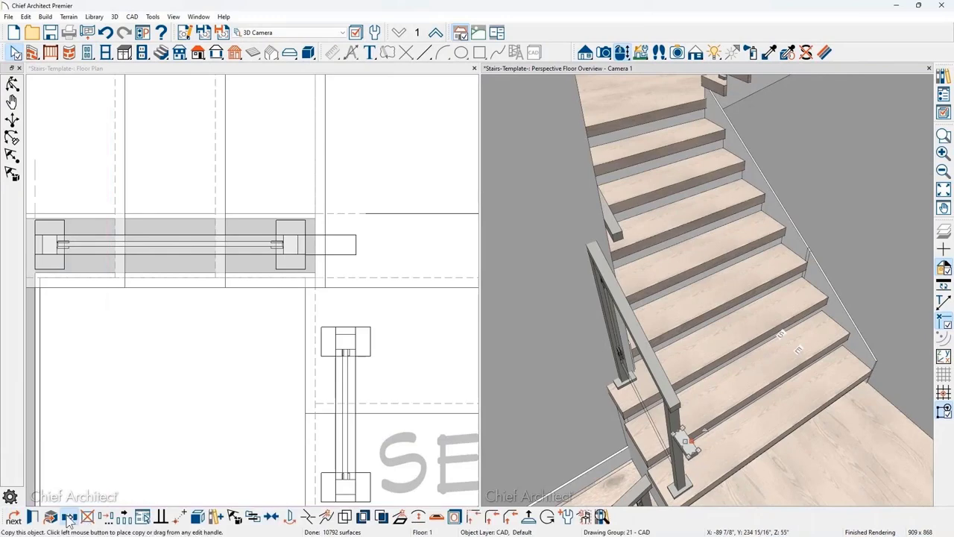
left_click(695, 430)
left_click_drag(695, 430, 766, 385)
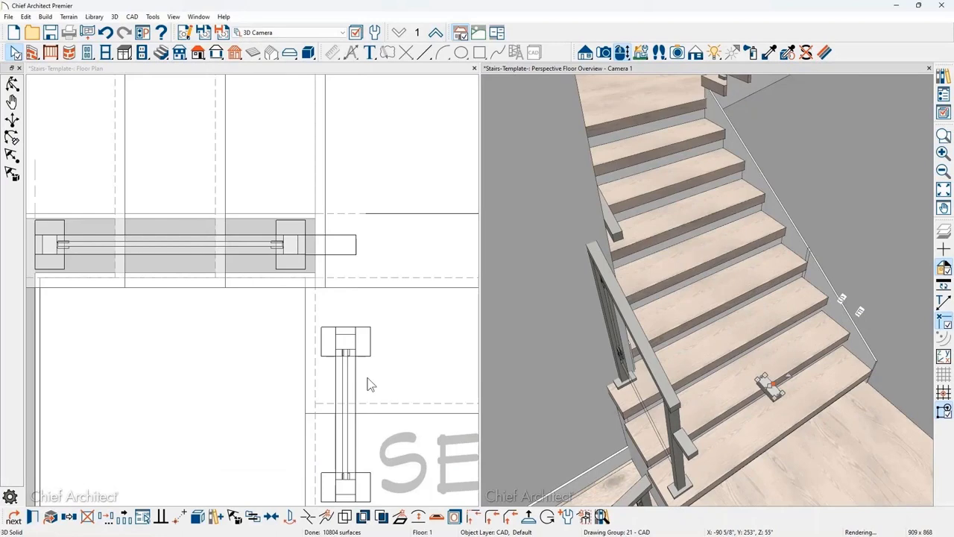
Reshape the original box solid in plan into an L-shaped connector reaching the lower railing's post, with its inner edge aligned to that railing.
left_click(341, 256)
key("Escape")
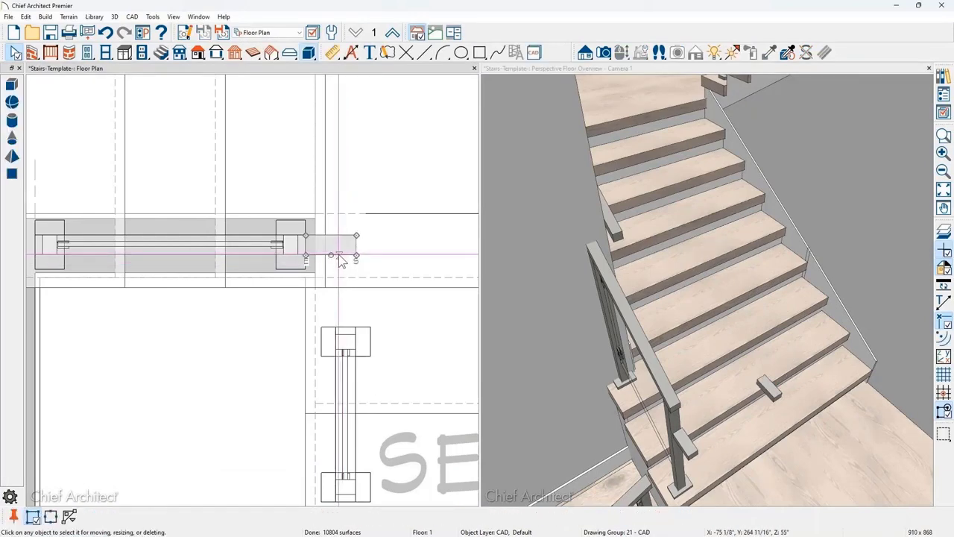
left_click(341, 257)
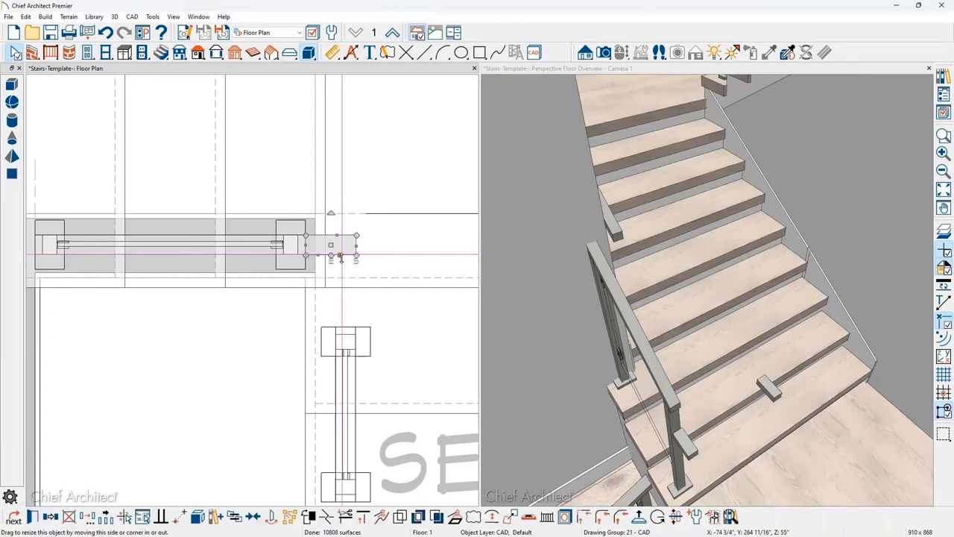
left_click_drag(341, 256, 341, 326)
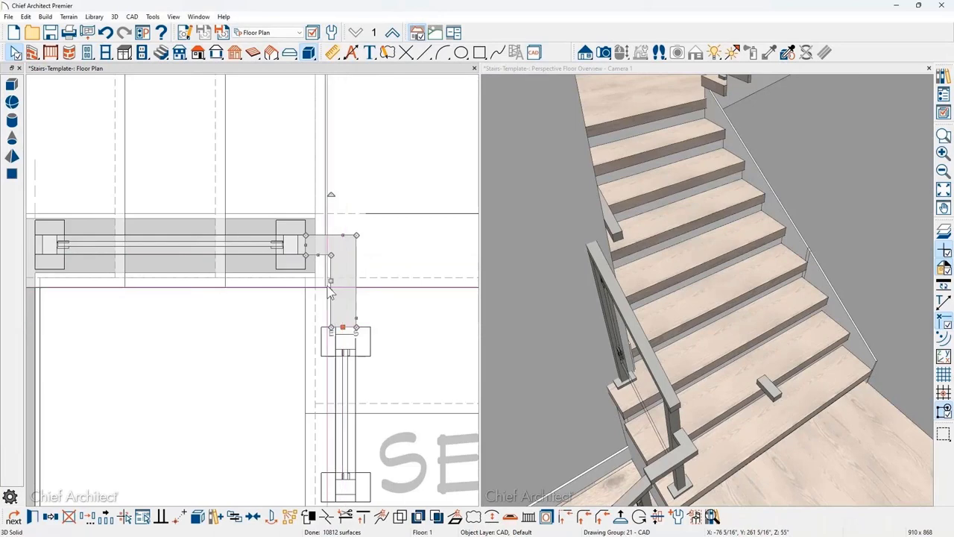
left_click(334, 292)
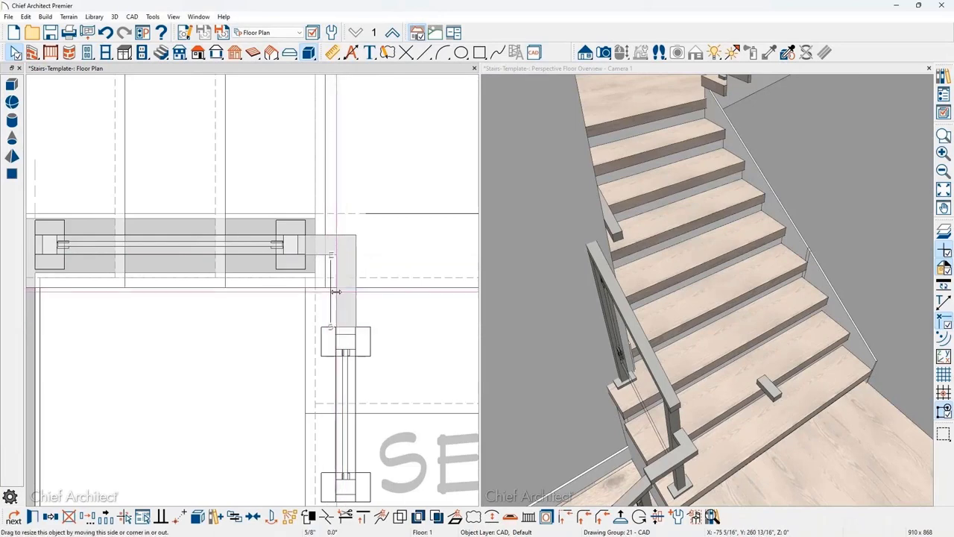
left_click_drag(336, 292, 336, 290)
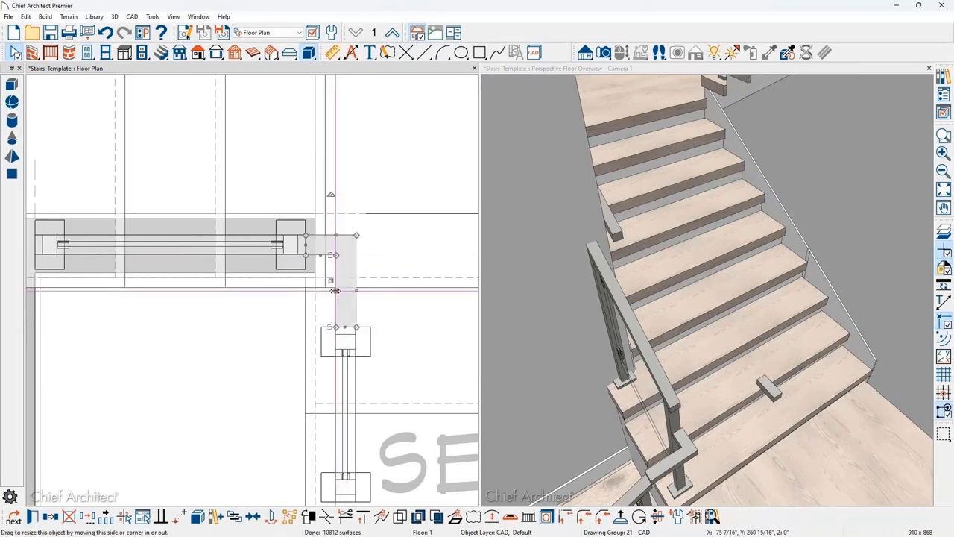
Sample the handrail's Stainless Steel Polished material and apply it to the box solid rail pieces in the 3D view.
left_click(649, 395)
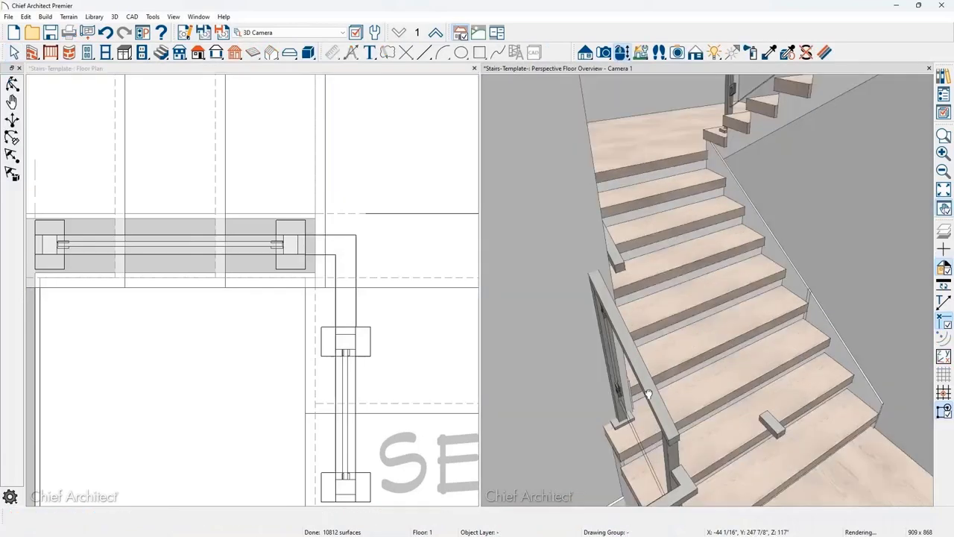
middle_click_drag(649, 395, 608, 257)
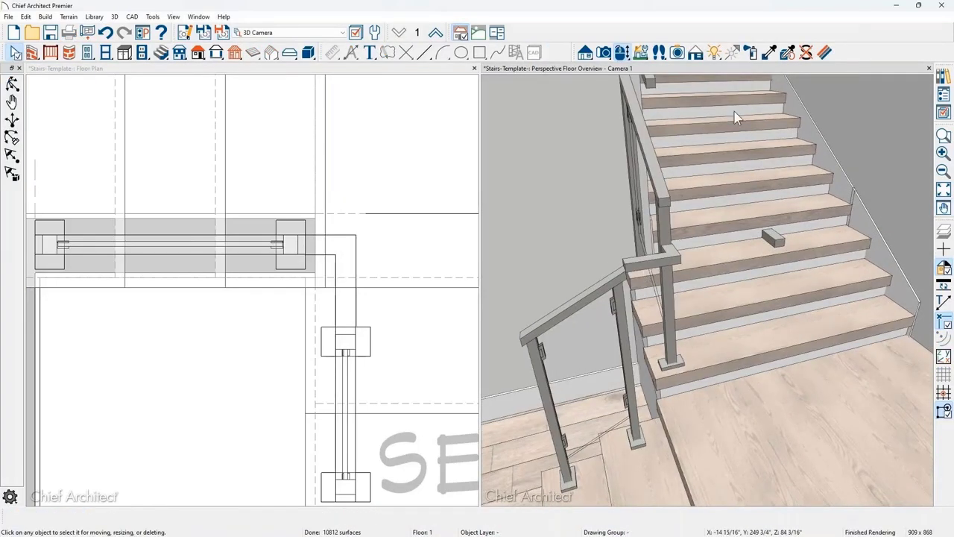
key("e")
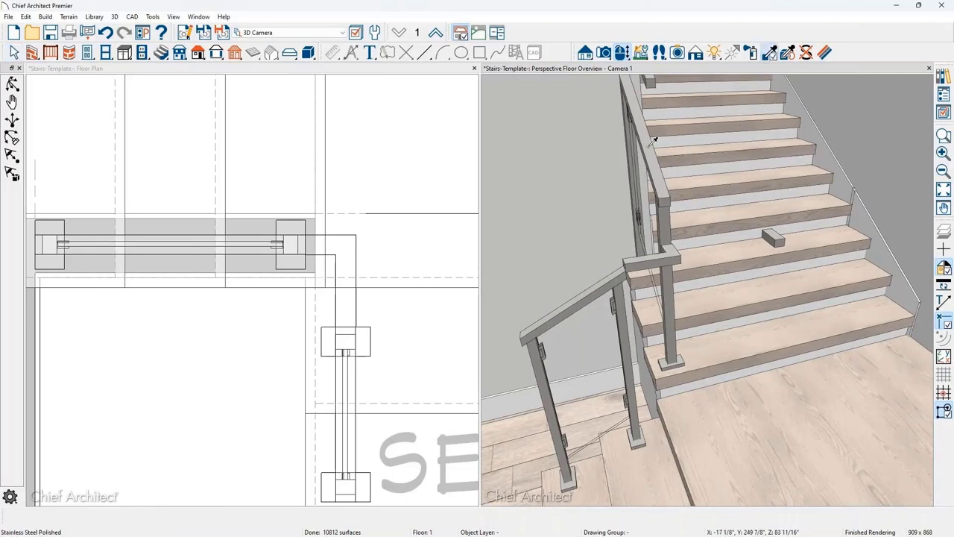
left_click(653, 261)
left_click(773, 249)
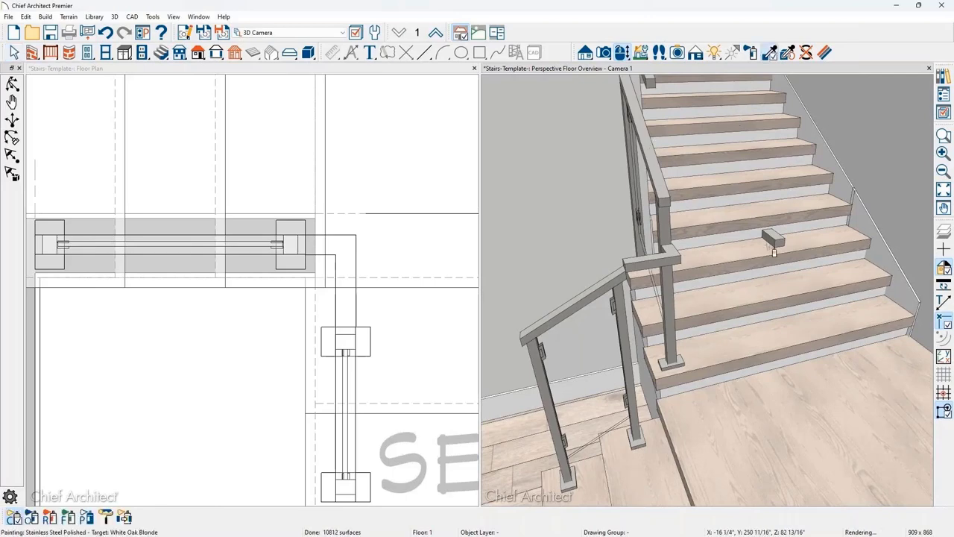
Lower the L-shaped connector in the 3D view to line up with the top rail of the lower railing.
key("space")
scroll(660, 281, "up", 2)
left_click(643, 259)
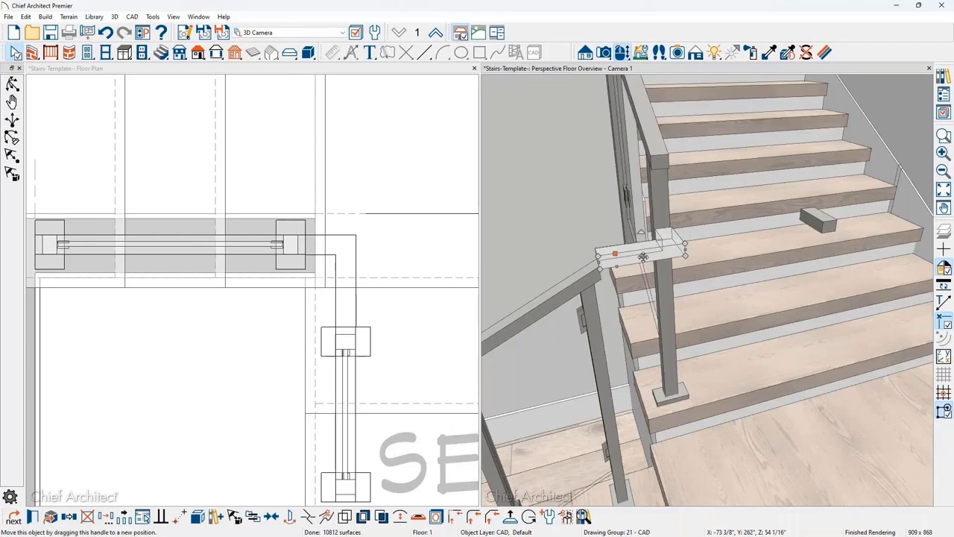
left_click_drag(643, 258, 644, 267)
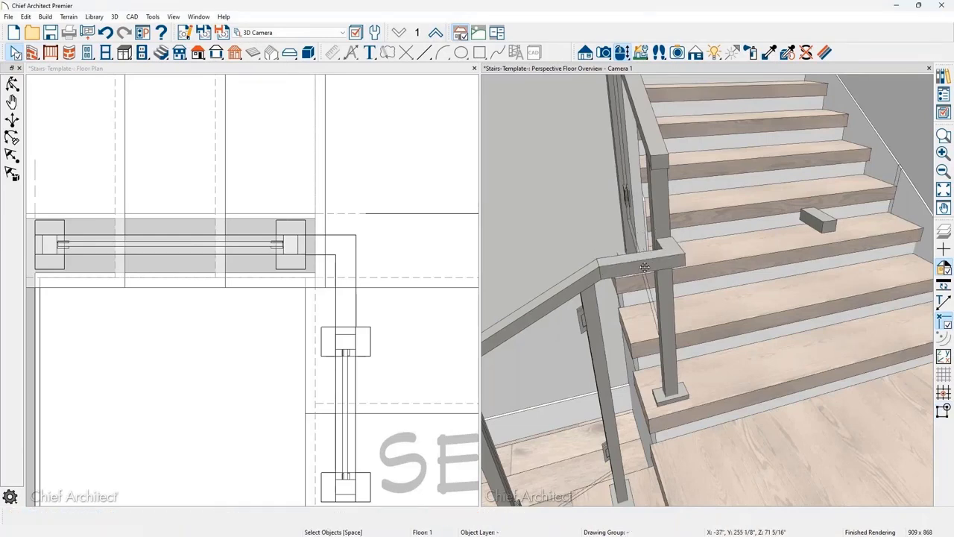
Move the copied box solid in plan beside the upper post of the Stair Segment #2 railing, turned perpendicular to the railing.
scroll(260, 250, "down", 2)
scroll(260, 245, "down", 1)
middle_click_drag(260, 245, 331, 352)
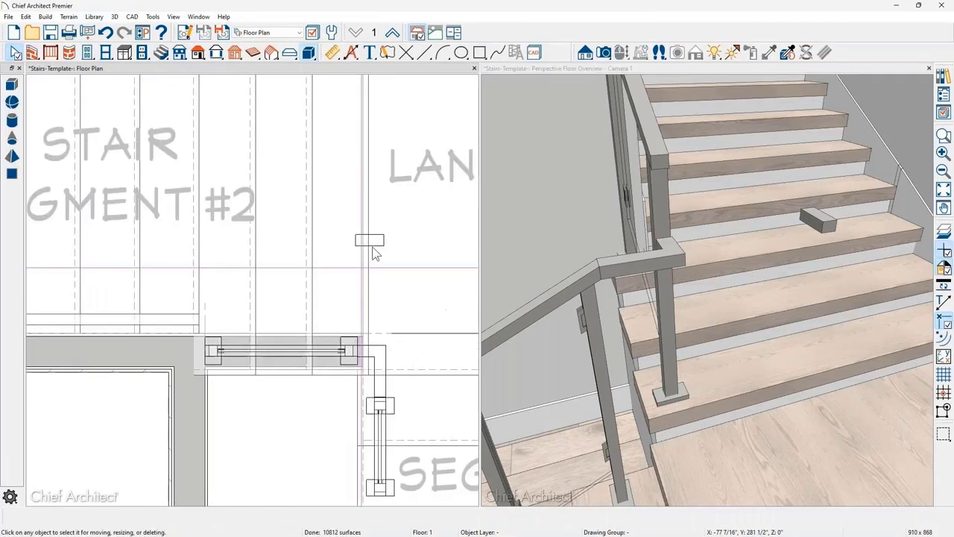
left_click(370, 241)
left_click_drag(370, 225, 216, 392)
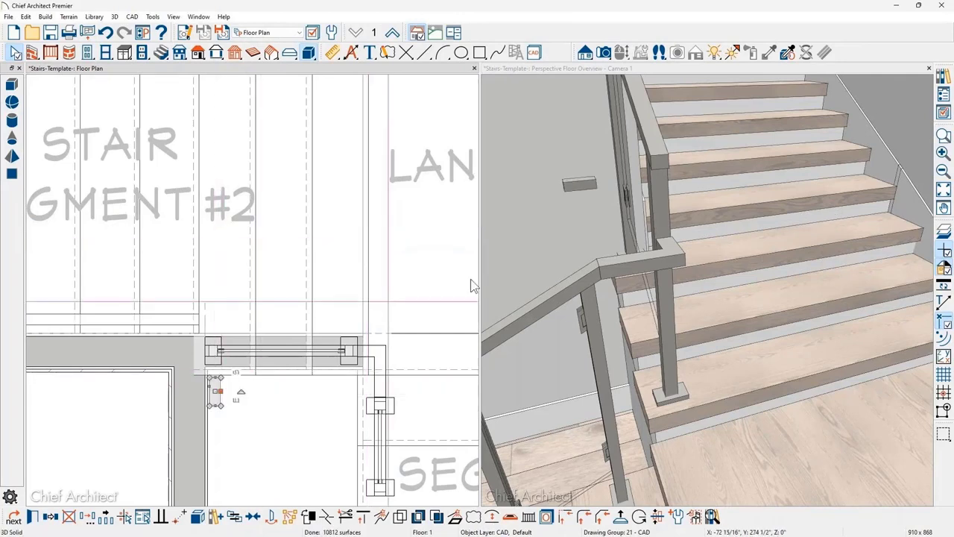
Raise the copied box solid in the 3D view to the upper end of the Stair Segment #2 railing.
middle_click_drag(509, 212, 578, 362)
left_click(645, 337)
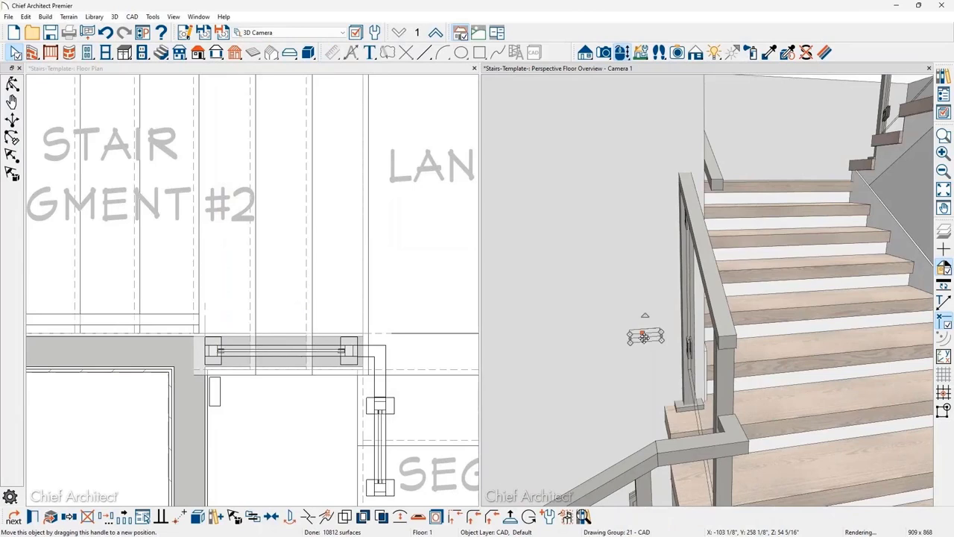
left_click_drag(644, 337, 708, 185)
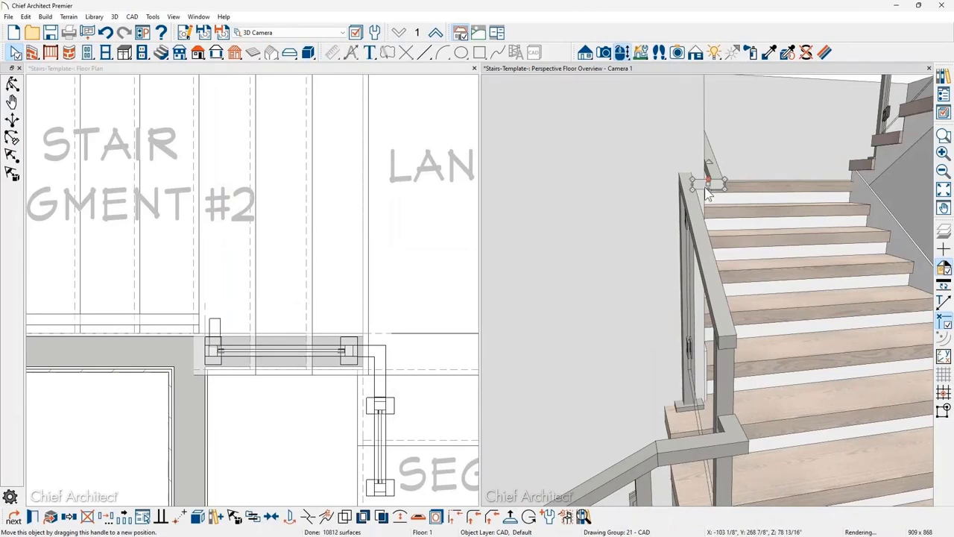
Align the raised box solid in plan so it bridges the railing's upper post and the end of the wall handrail.
scroll(708, 192, "up", 3)
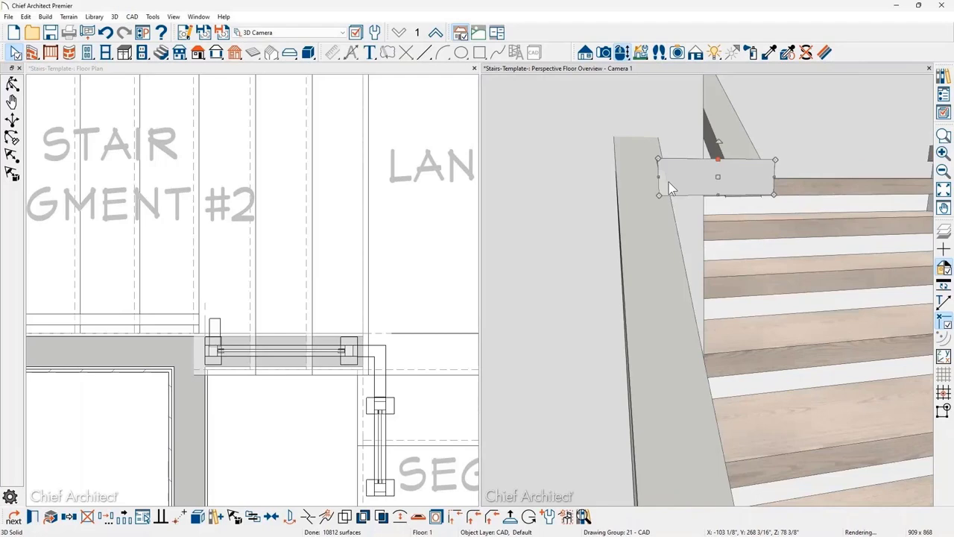
scroll(221, 322, "up", 4)
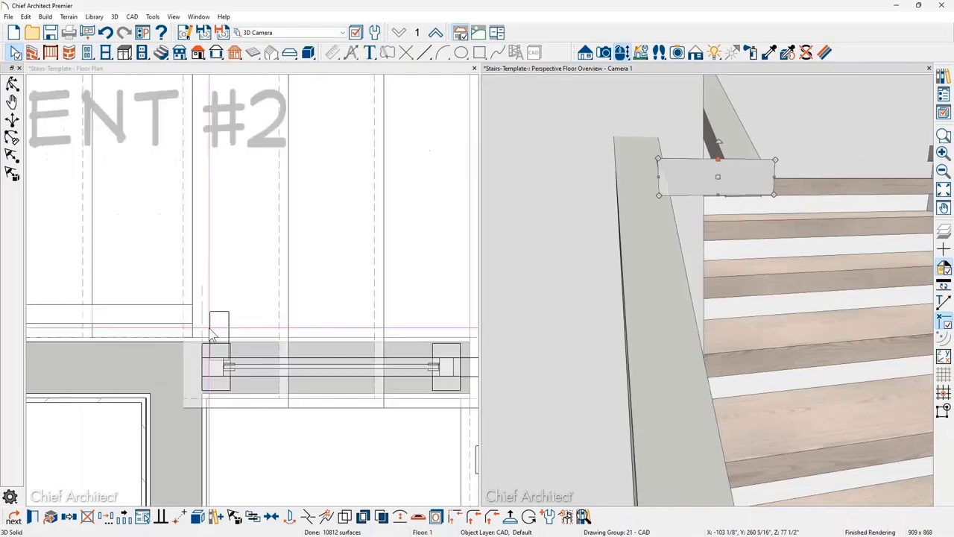
left_click(219, 319)
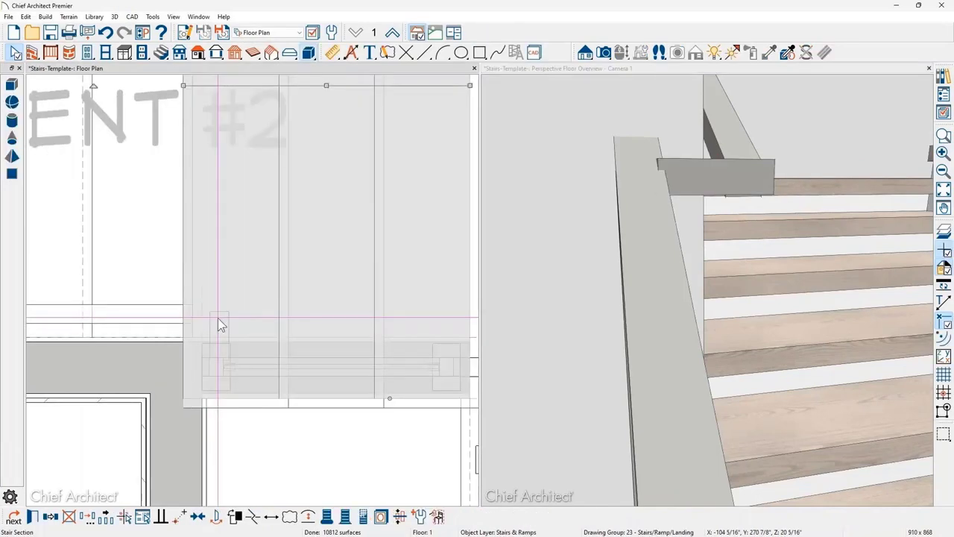
left_click_drag(220, 337, 200, 357)
scroll(630, 291, "down", 3)
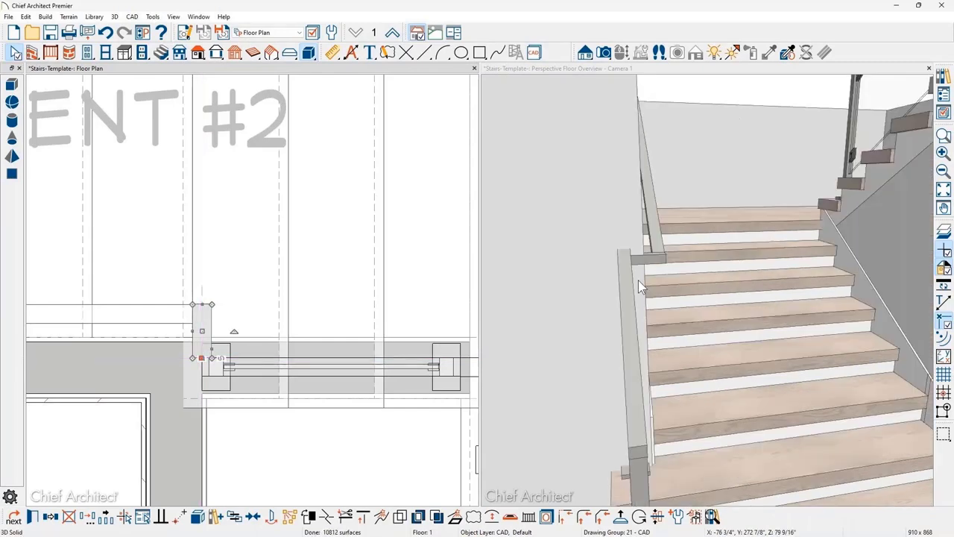
Widen the upper connector solid in plan by about 1 1/4" over the railing post.
left_click_drag(638, 280, 664, 298)
middle_click_drag(664, 298, 654, 316)
scroll(655, 317, "up", 3)
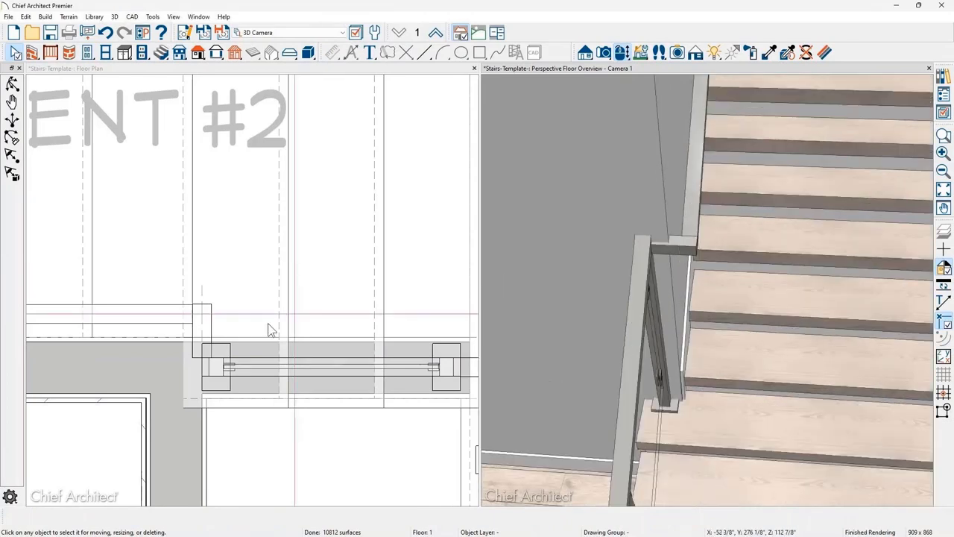
left_click(210, 325)
left_click(211, 325)
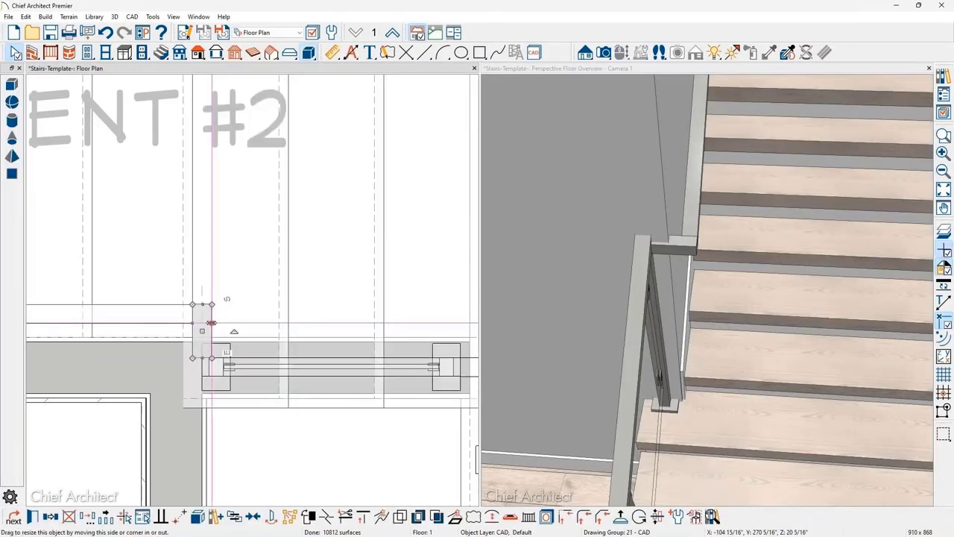
left_click_drag(211, 323, 221, 324)
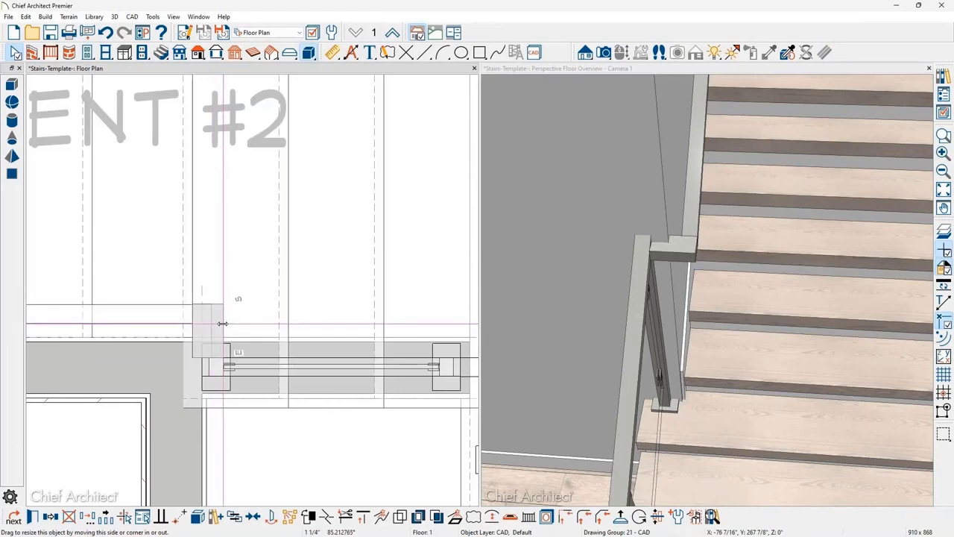
Examine both rail connectors and the railings around the lower landing from several angles in the 3D view.
left_click(542, 311)
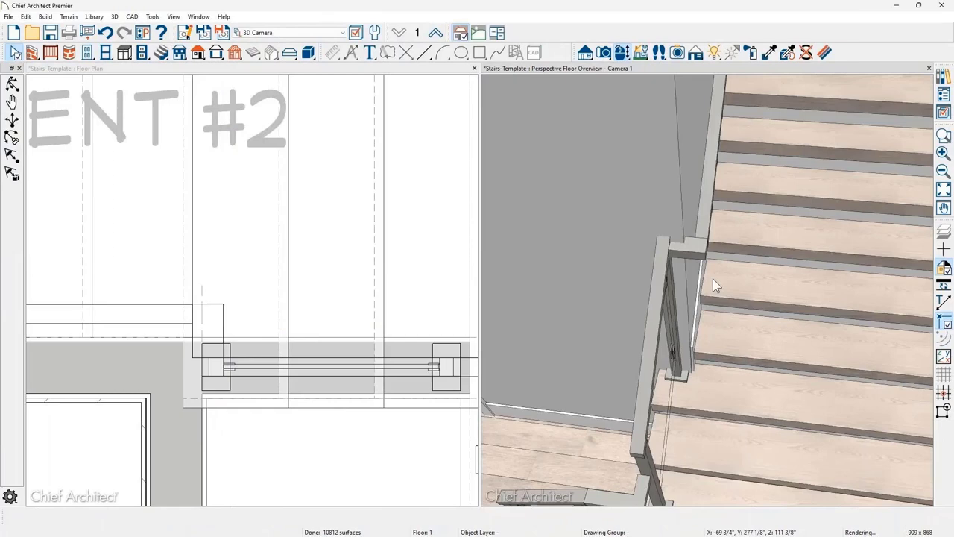
scroll(713, 279, "down", 4)
middle_click_drag(697, 296, 688, 301)
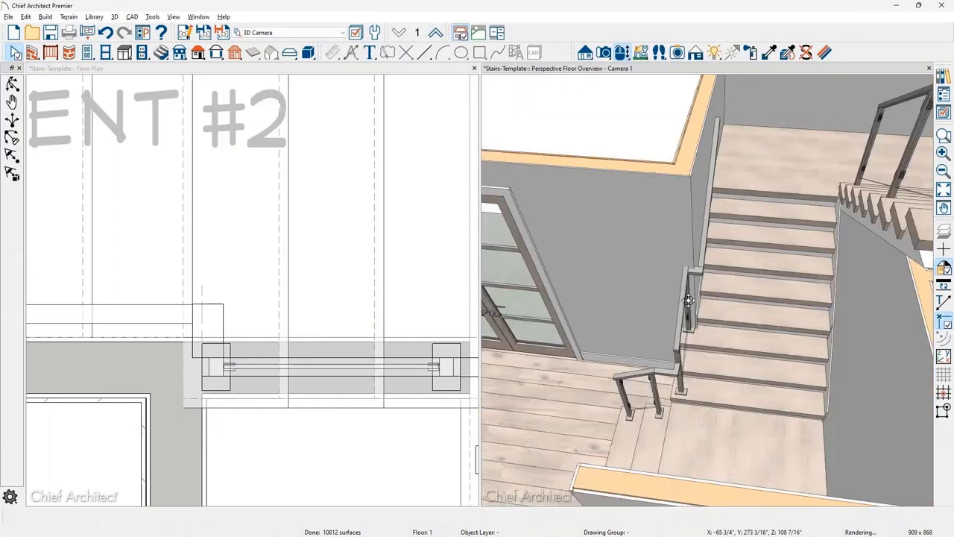
left_click_drag(688, 300, 806, 275)
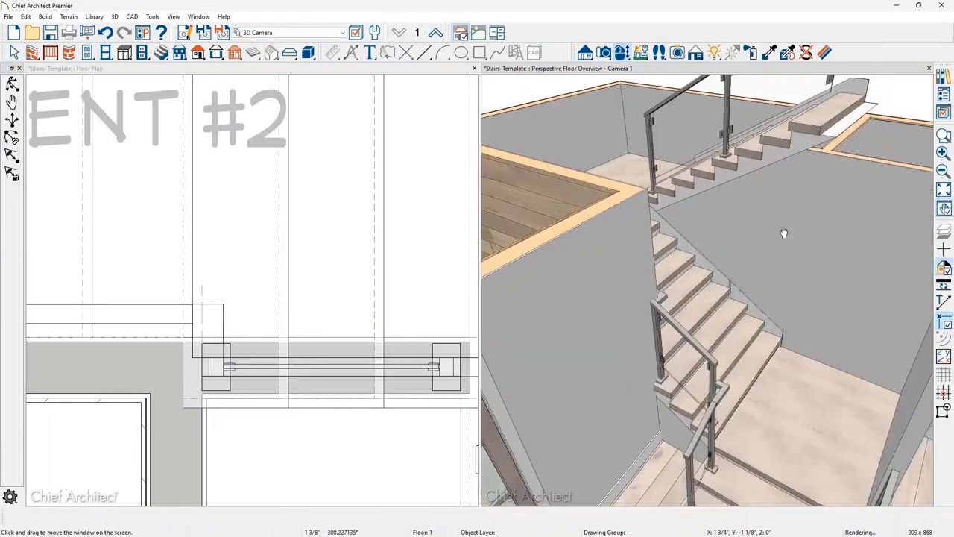
left_click_drag(783, 233, 813, 314)
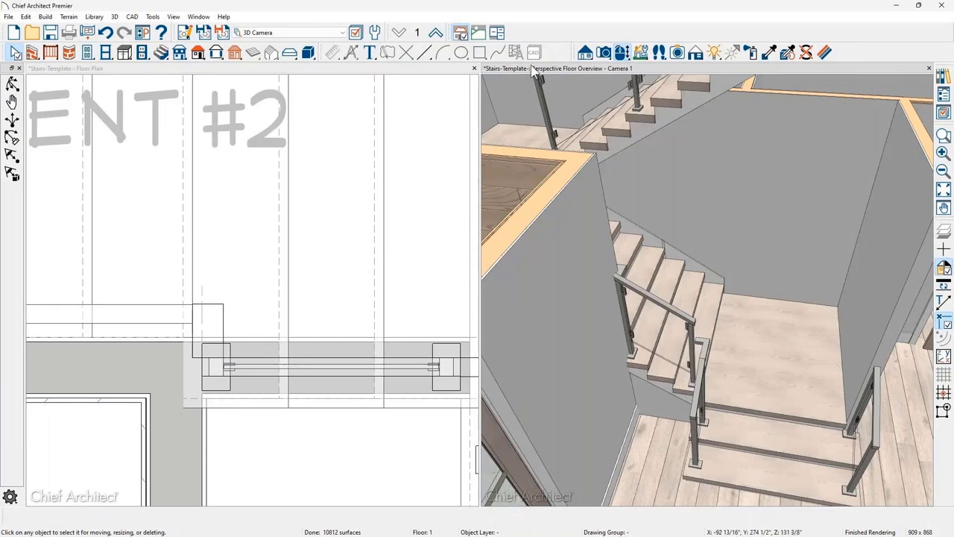
Display floor 2 in the perspective overview and examine the upper-floor glass panel railings.
key("Page_Up")
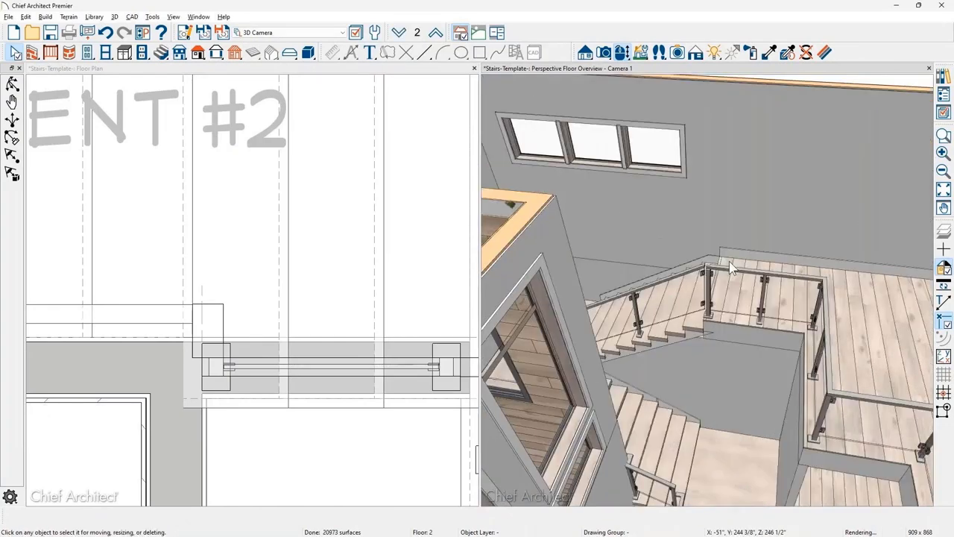
left_click_drag(729, 261, 631, 293)
middle_click_drag(630, 292, 714, 391)
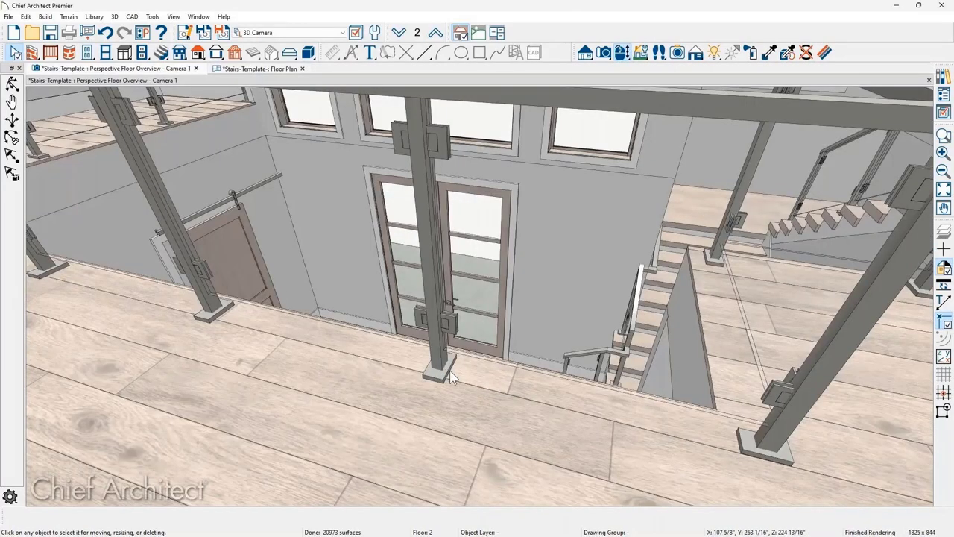
Open the upper-floor railing's specification, examine its Rail Style settings including Horizontal Offset, and cancel without changes.
middle_click_drag(451, 378, 317, 298)
left_click(307, 238)
double_click(309, 233)
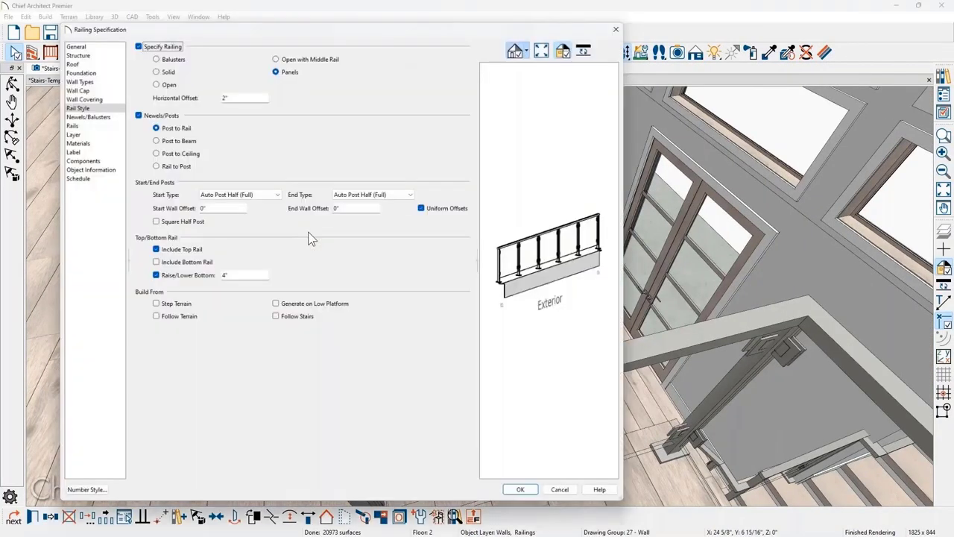
left_click(223, 95)
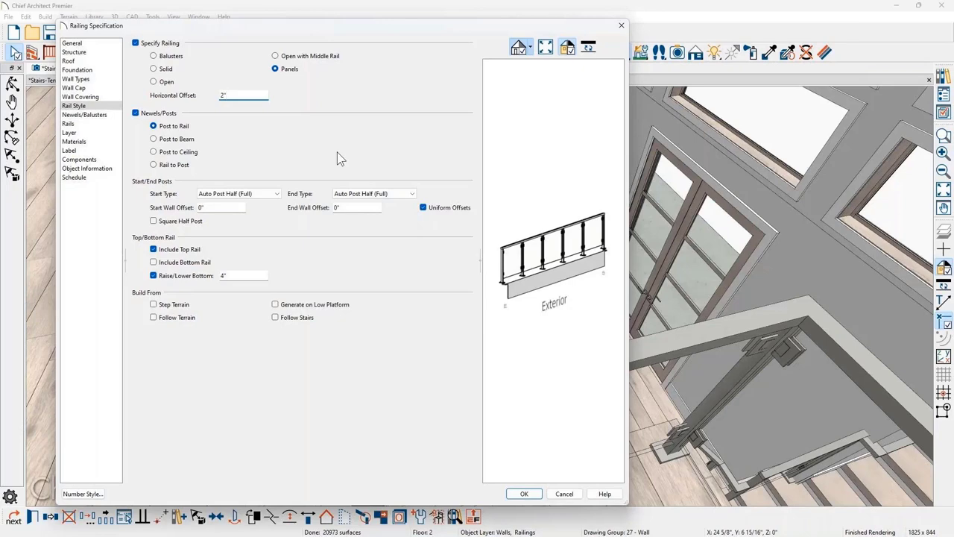
left_click(570, 496)
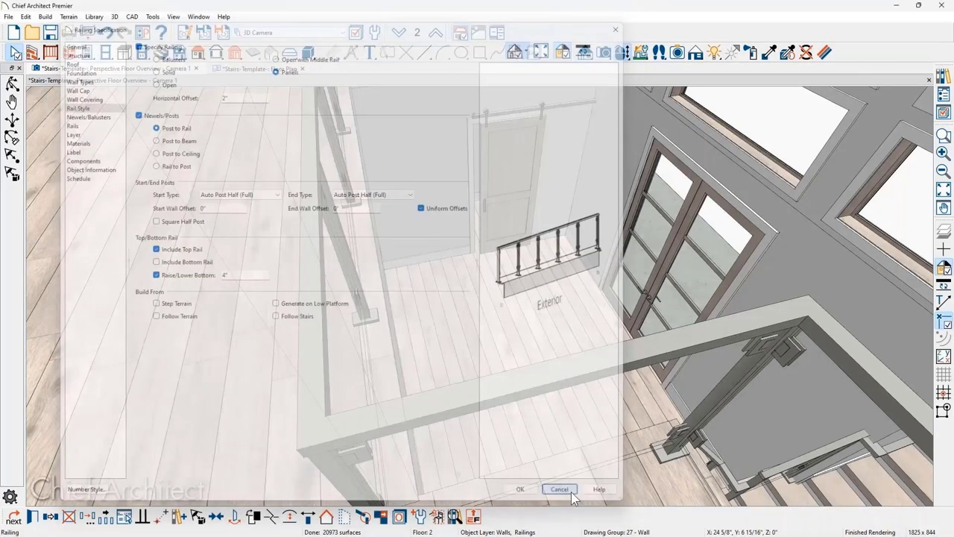
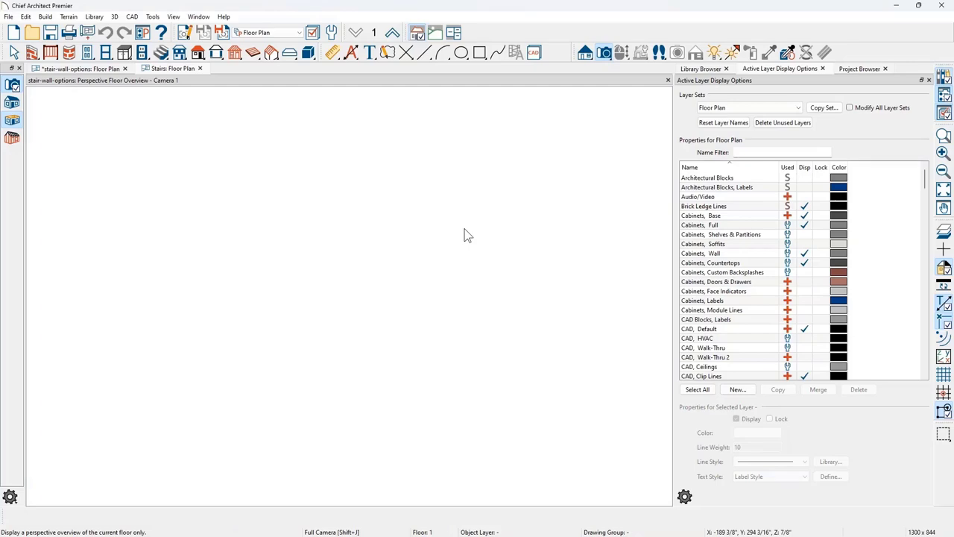
Copy the L-shaped rail connector at the lower landing onto the floor beside the stairs, and delete the copy.
scroll(342, 225, "up", 5)
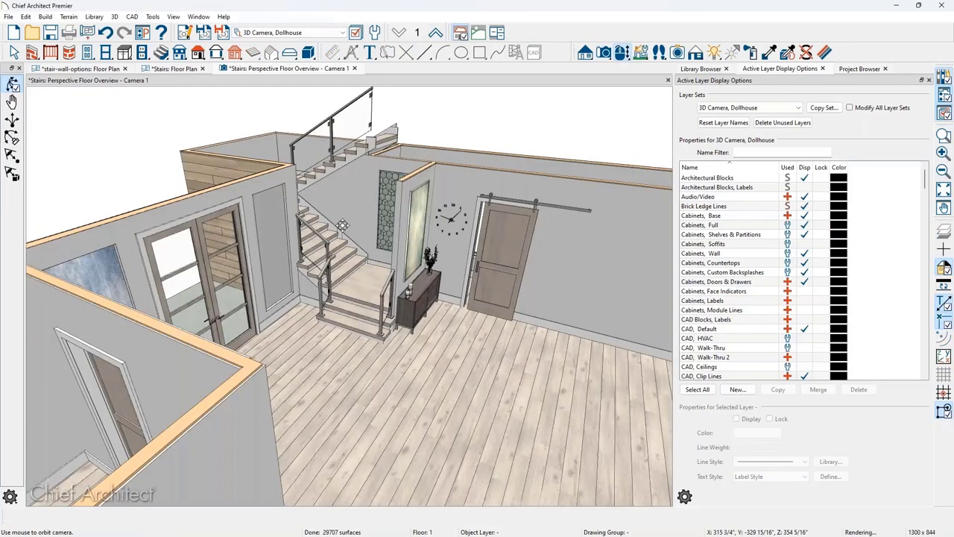
scroll(342, 225, "up", 5)
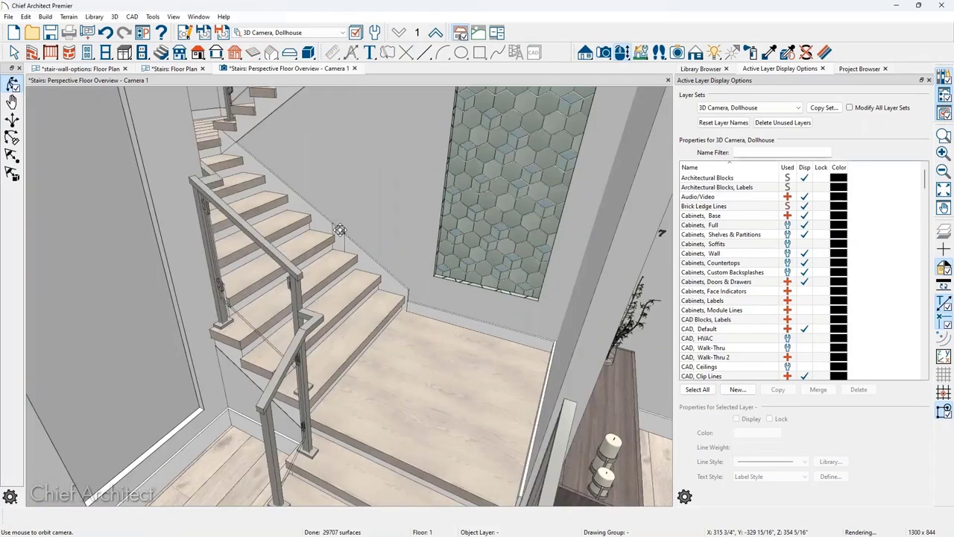
left_click_drag(340, 230, 329, 304)
key("space")
left_click(366, 253)
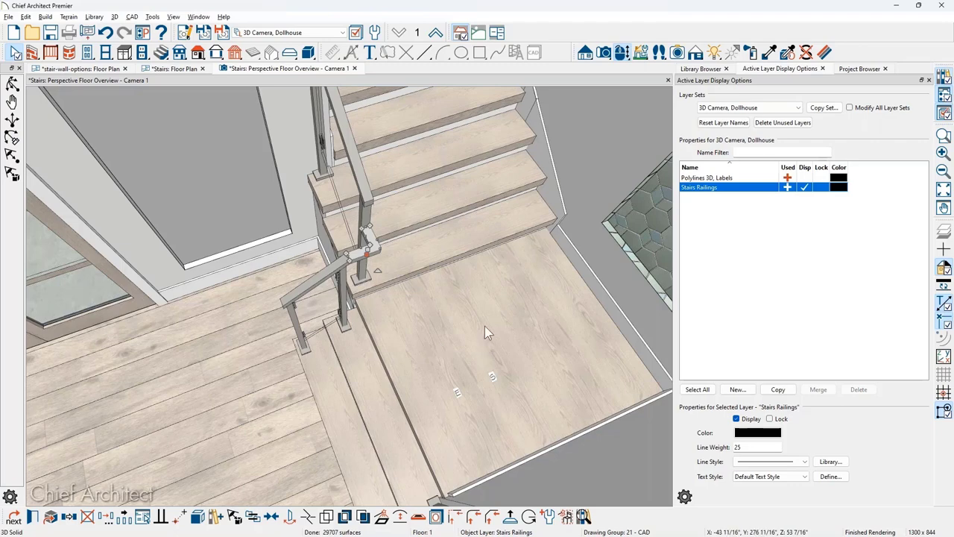
middle_click_drag(484, 326, 456, 341)
key("Escape")
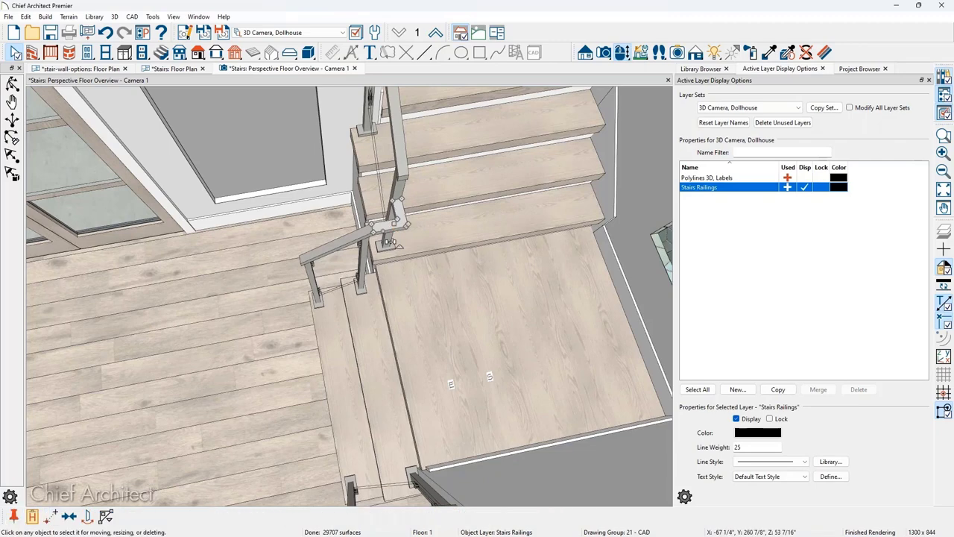
left_click(400, 223)
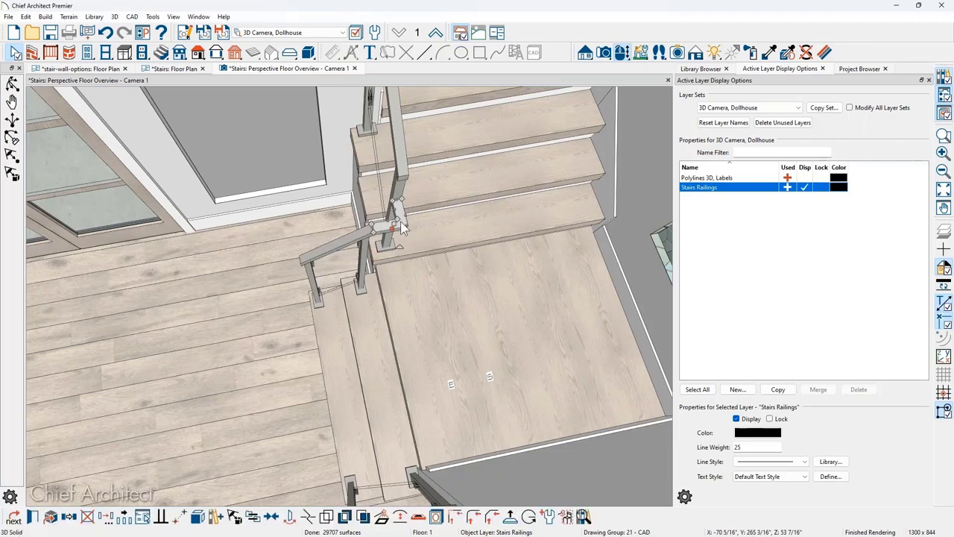
left_click(69, 520)
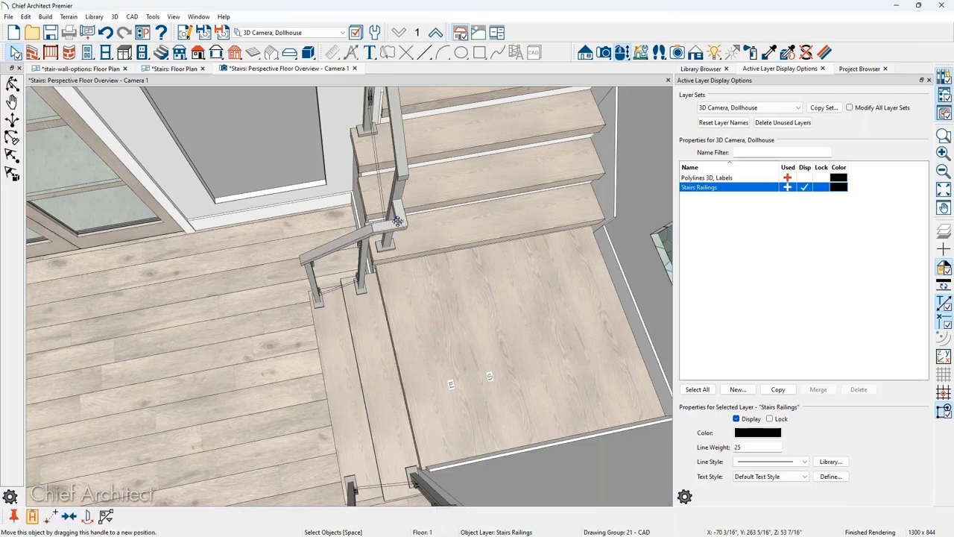
left_click_drag(398, 221, 272, 245)
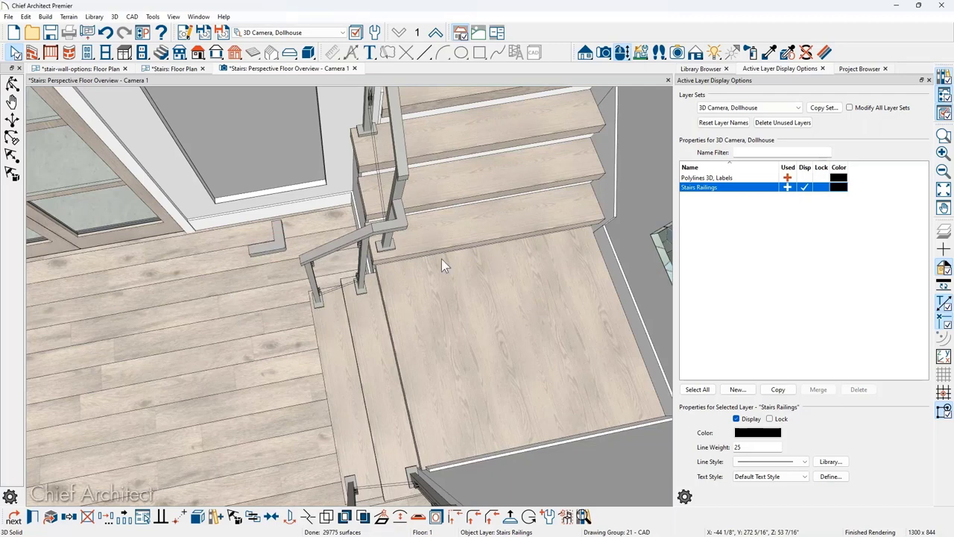
key("Delete")
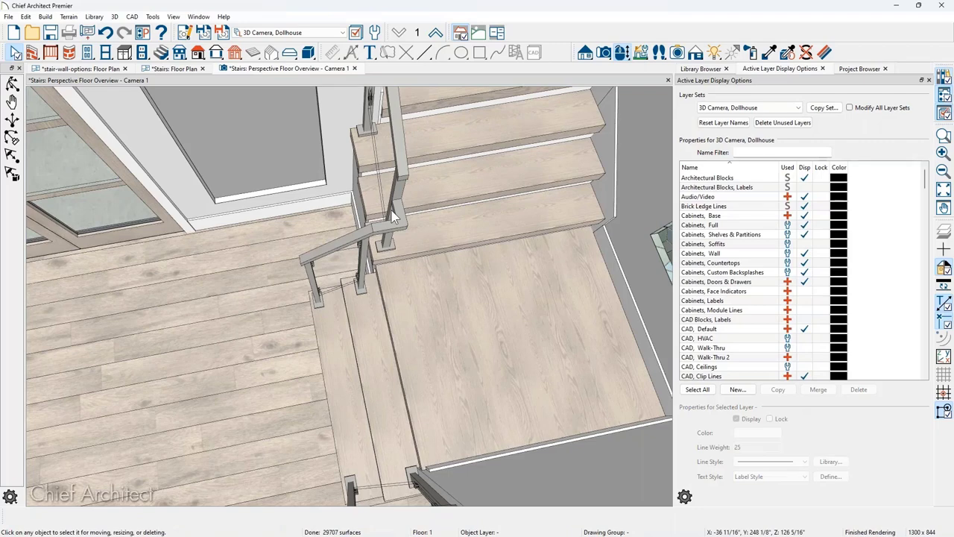
scroll(172, 340, "down", 1)
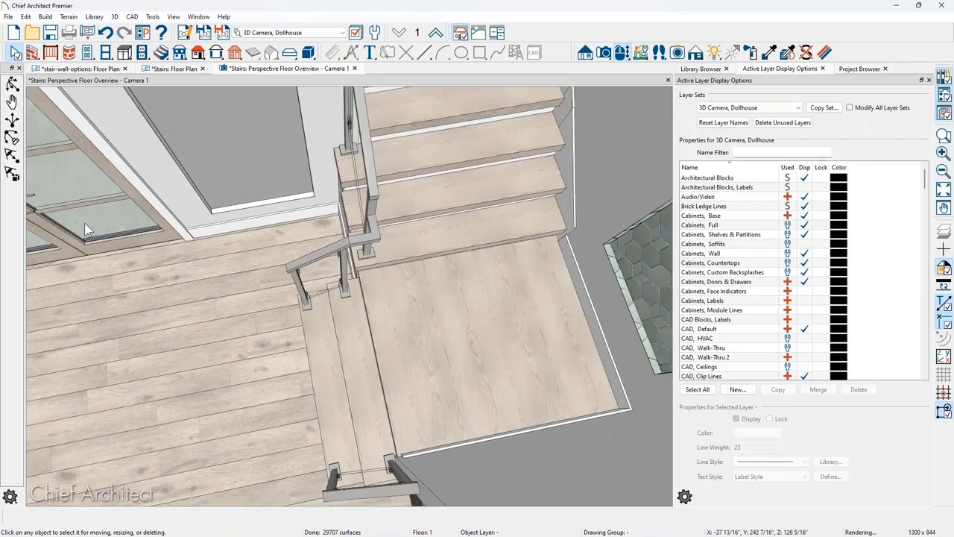
Create a perspective floor overview of the stair-wall-options plan and examine the freestanding curved staircase from several angles.
left_click(73, 67)
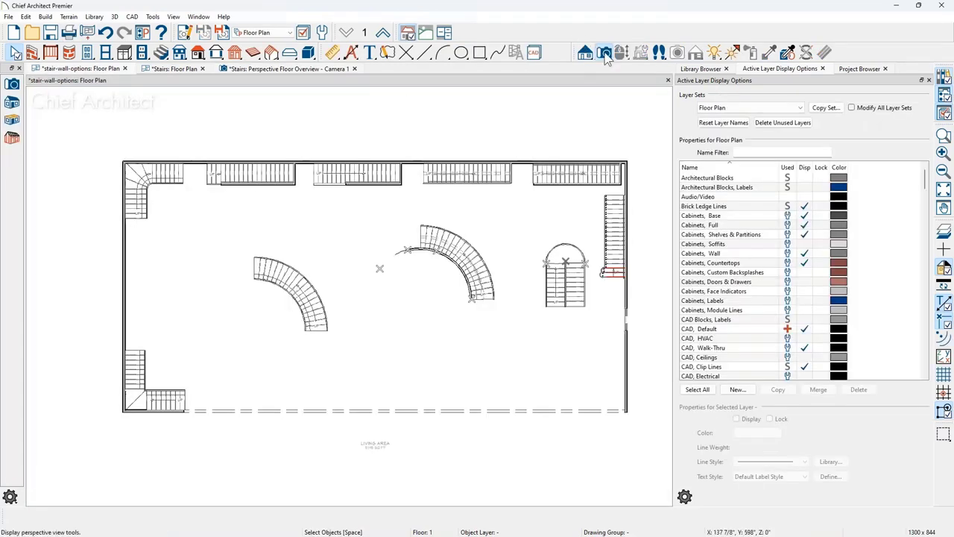
left_click(604, 53)
left_click(13, 124)
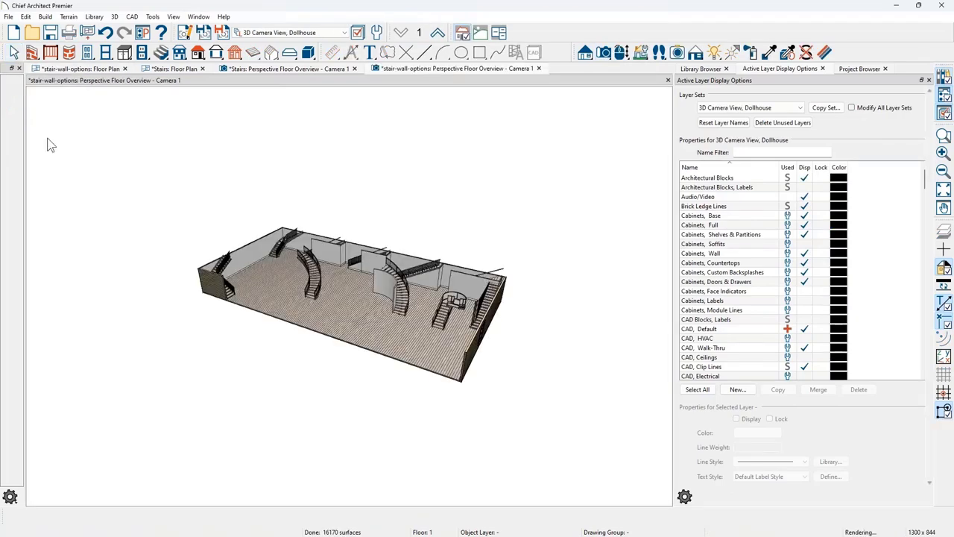
left_click_drag(363, 291, 328, 269)
scroll(327, 268, "up", 5)
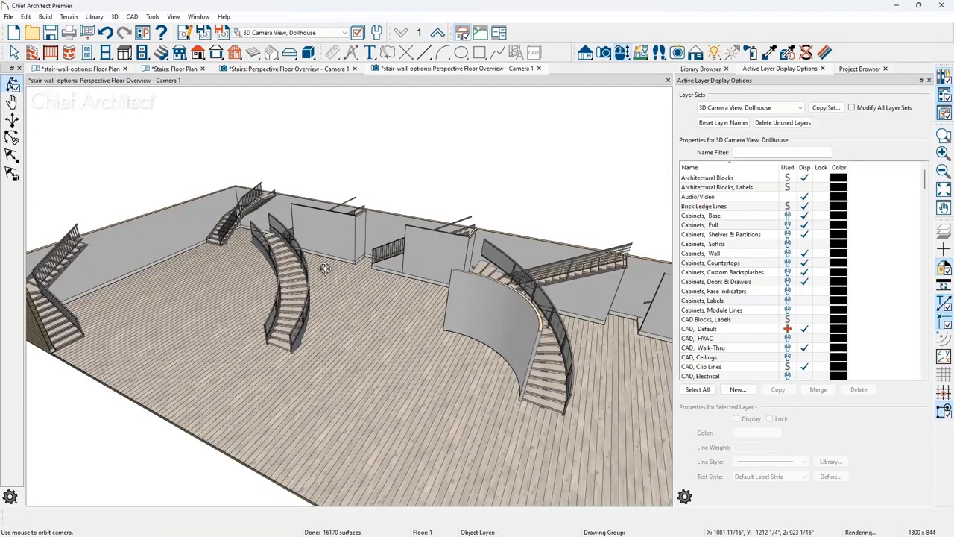
scroll(325, 268, "up", 3)
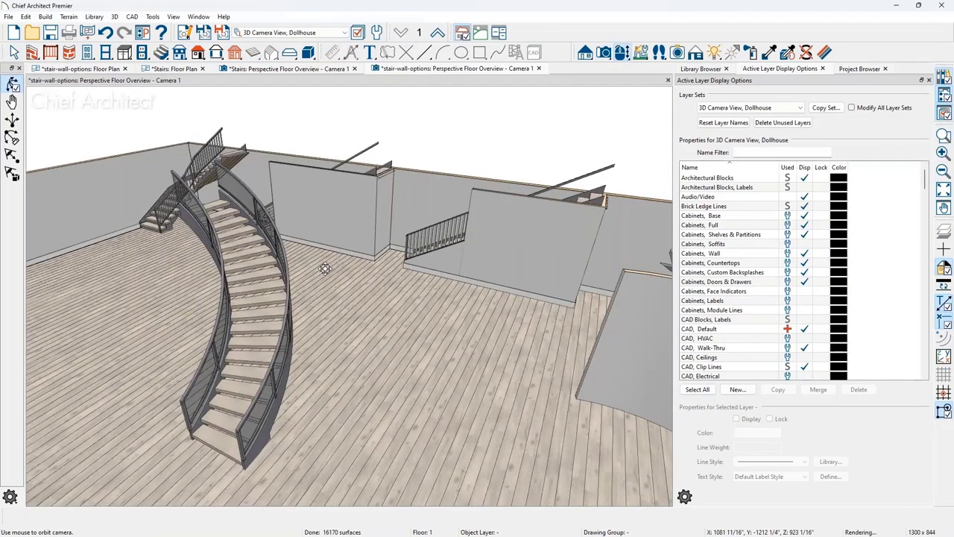
left_click_drag(325, 268, 432, 345)
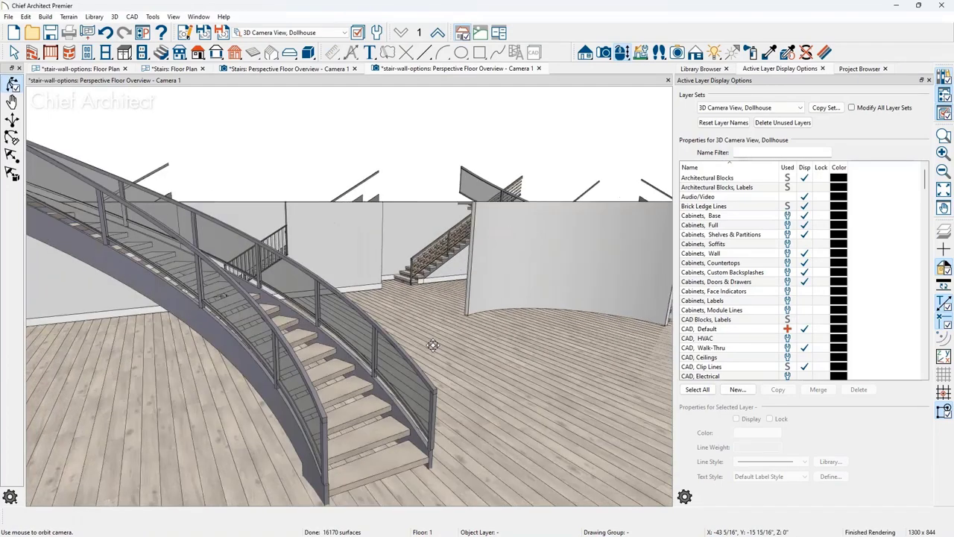
middle_click_drag(467, 341, 525, 349)
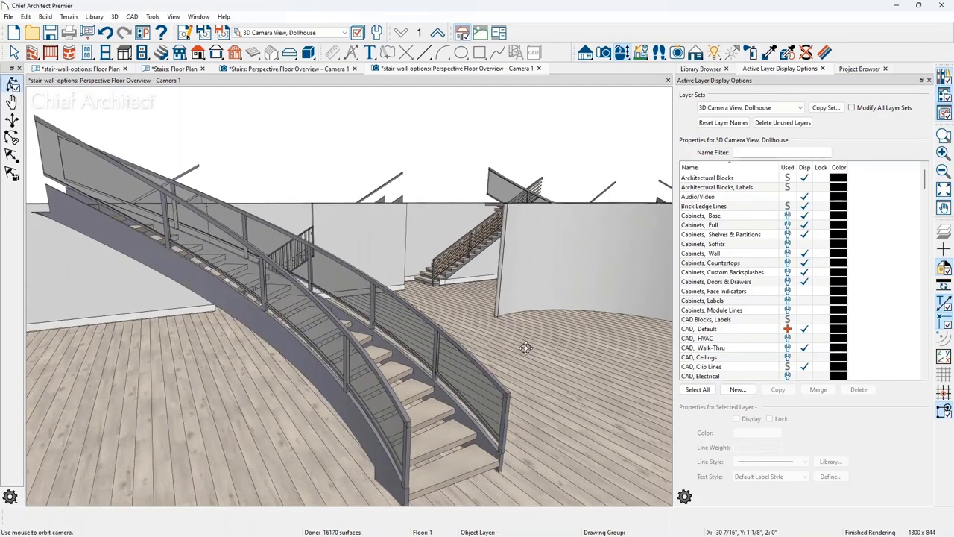
left_click_drag(525, 348, 322, 374)
Open the curved staircase's specification, examine its General settings including Radius Reference, and close it without changes.
key("space")
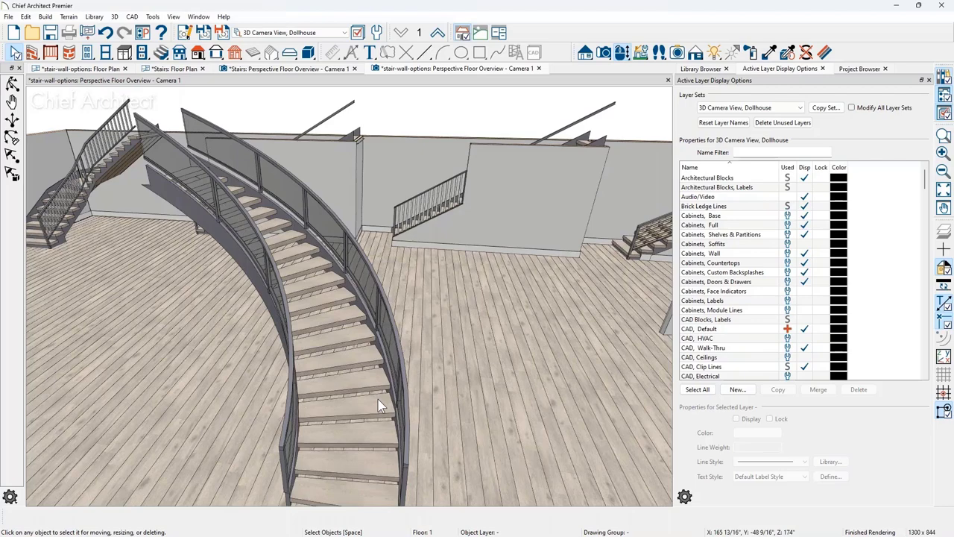
left_click(348, 356)
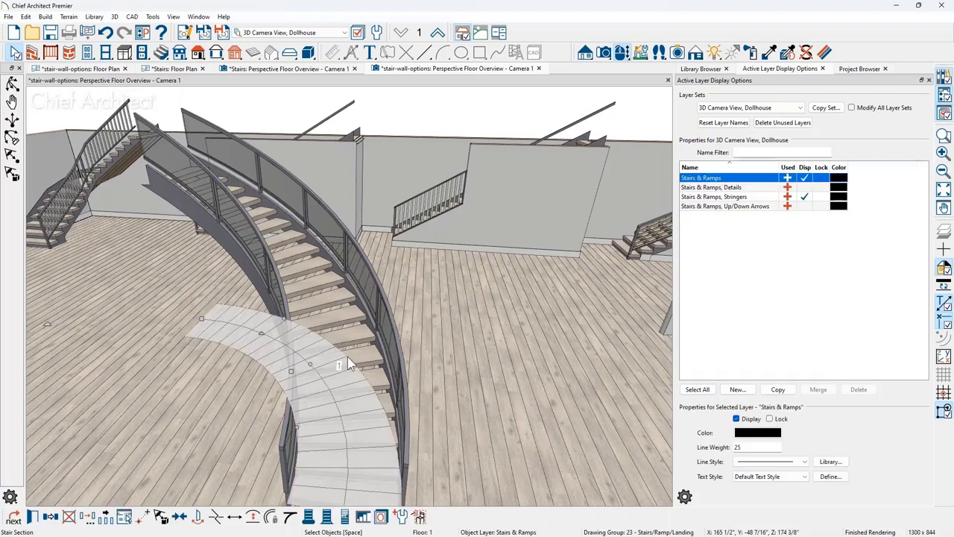
double_click(347, 356)
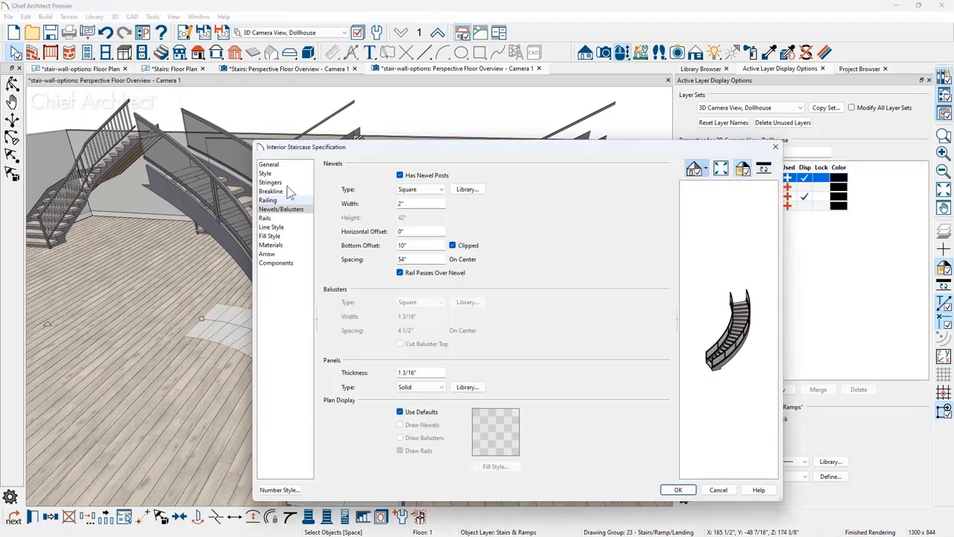
left_click(269, 165)
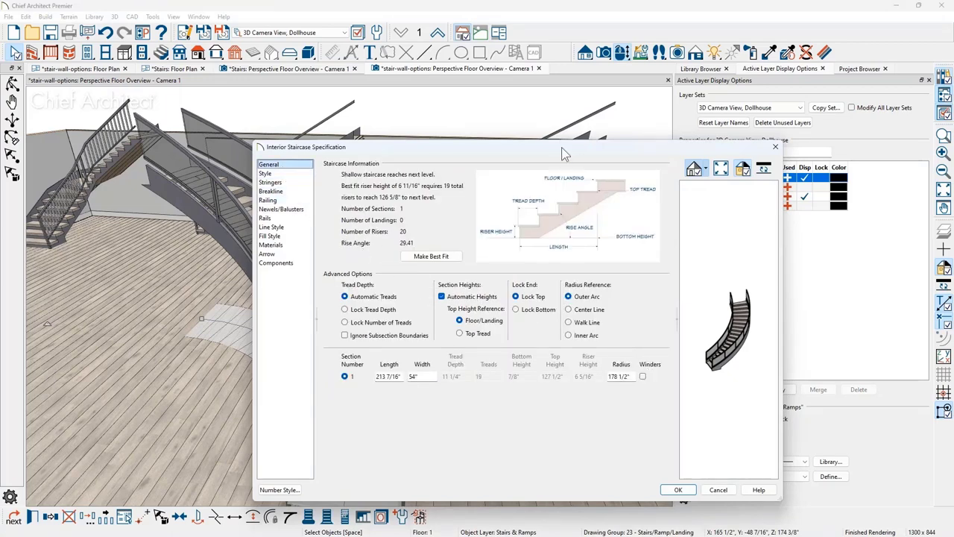
left_click_drag(568, 146, 645, 131)
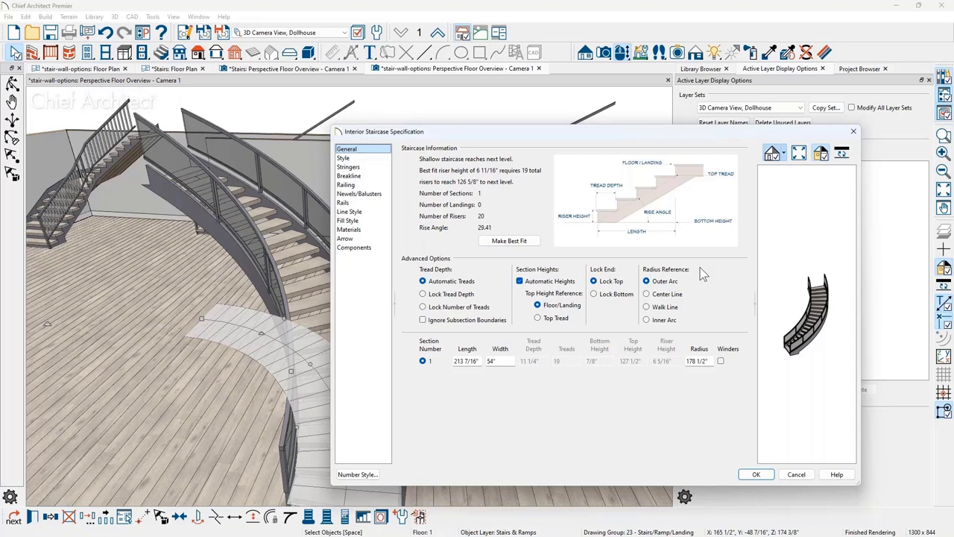
key("Return")
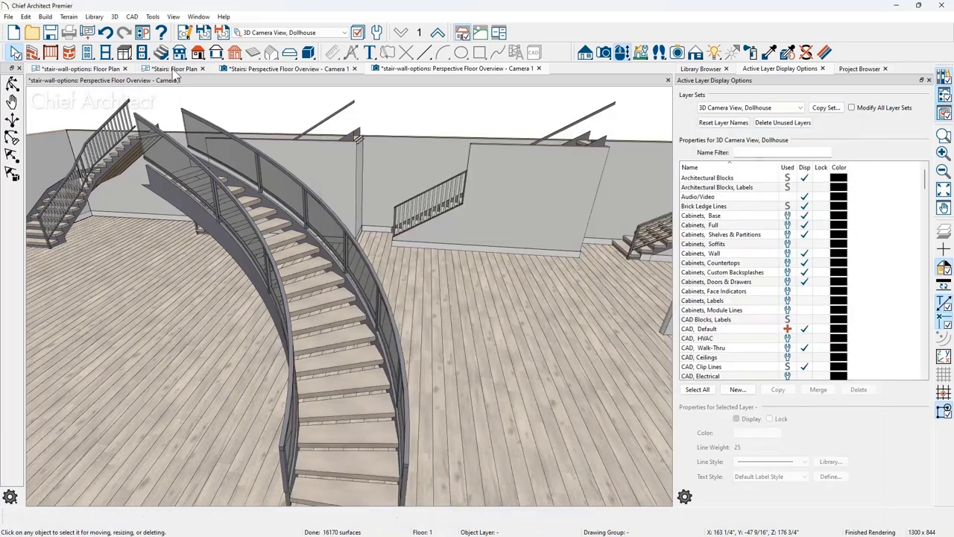
Close the Stairs plan together with its camera view without saving the changes.
left_click(175, 68)
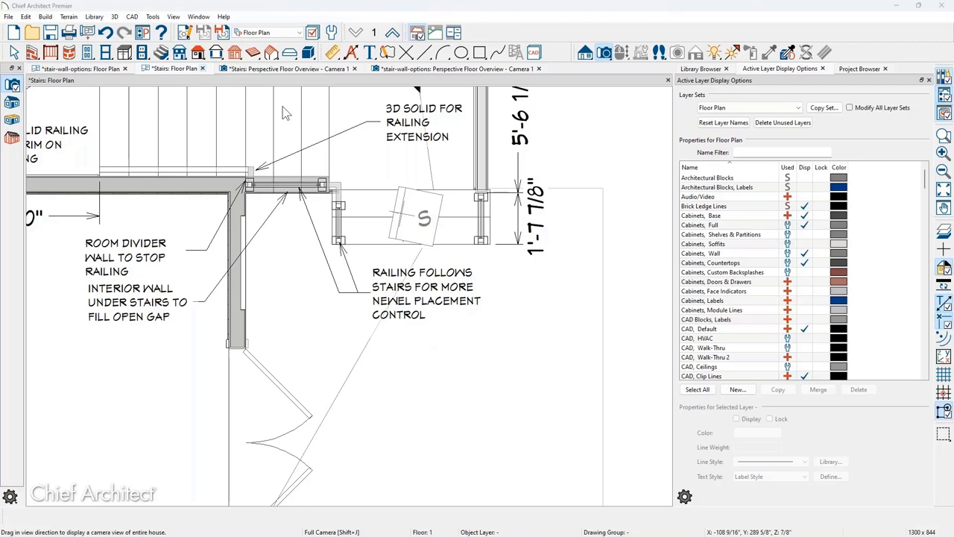
key("ctrl+w")
left_click(536, 290)
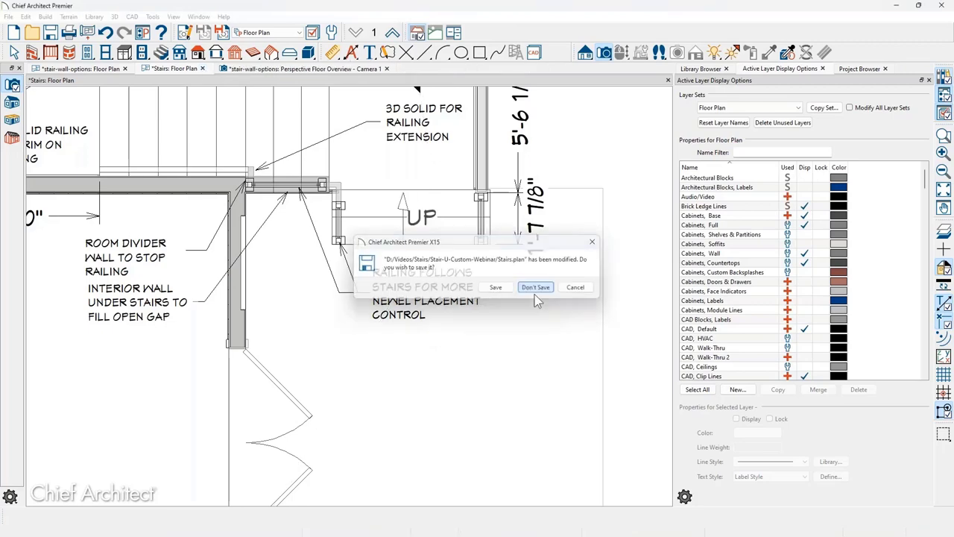
left_click(535, 291)
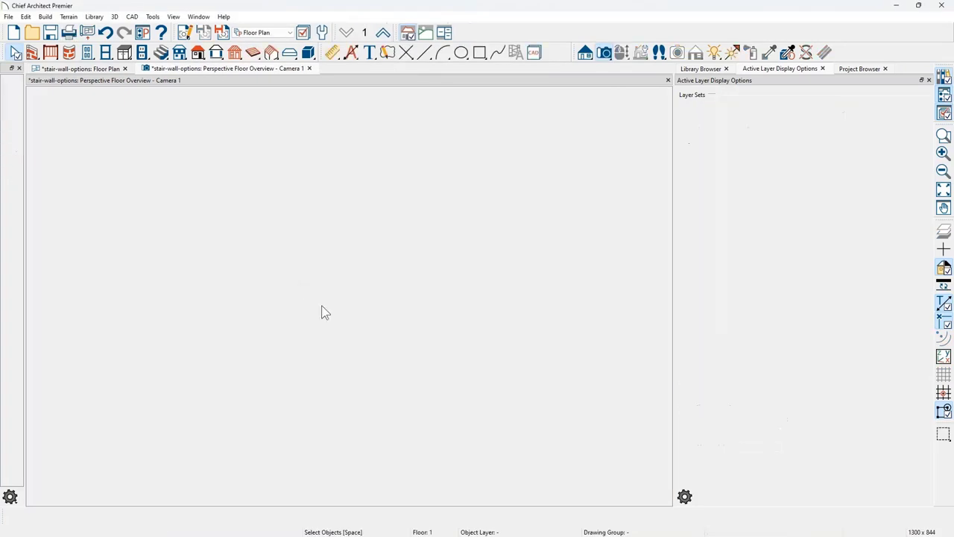
scroll(491, 265, "up", 6)
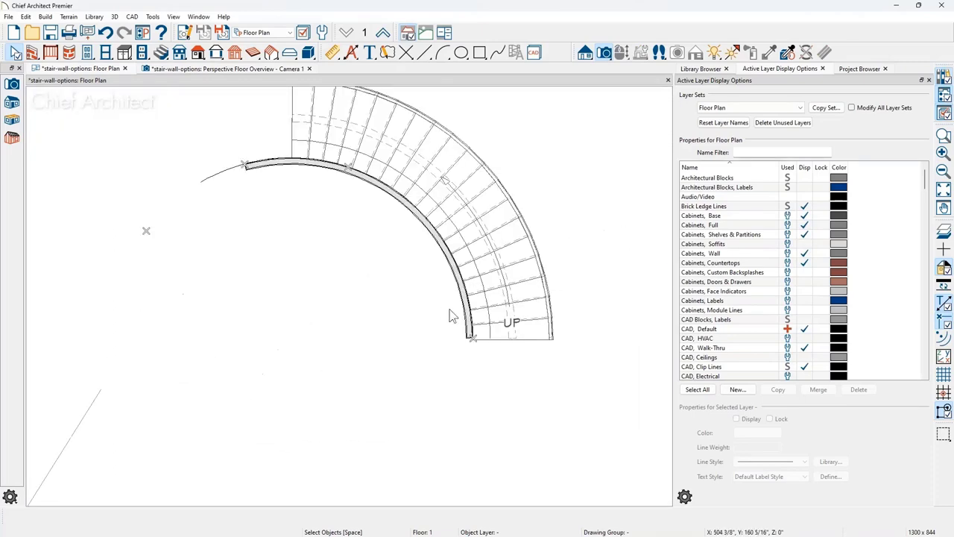
middle_click_drag(444, 272, 448, 231)
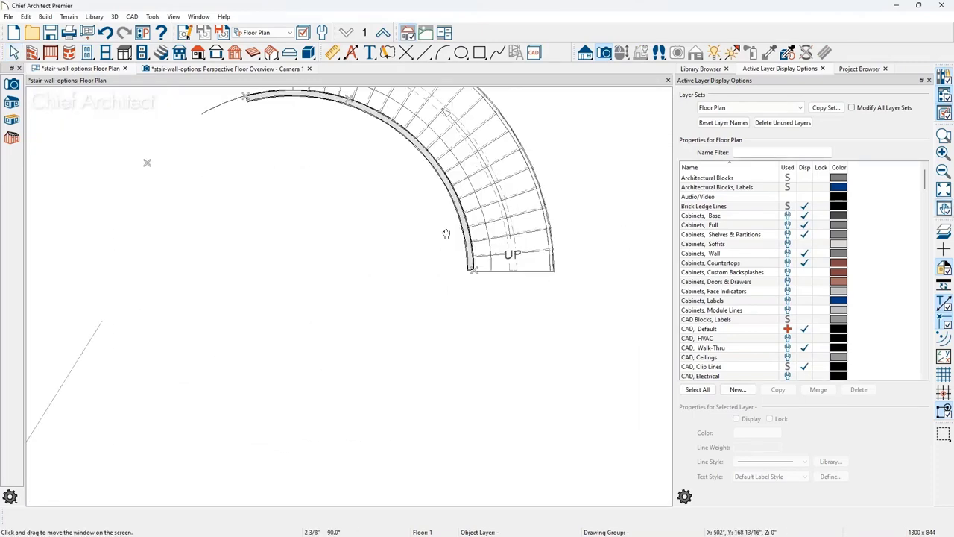
left_click(68, 55)
left_click(11, 105)
left_click_drag(389, 435, 422, 358)
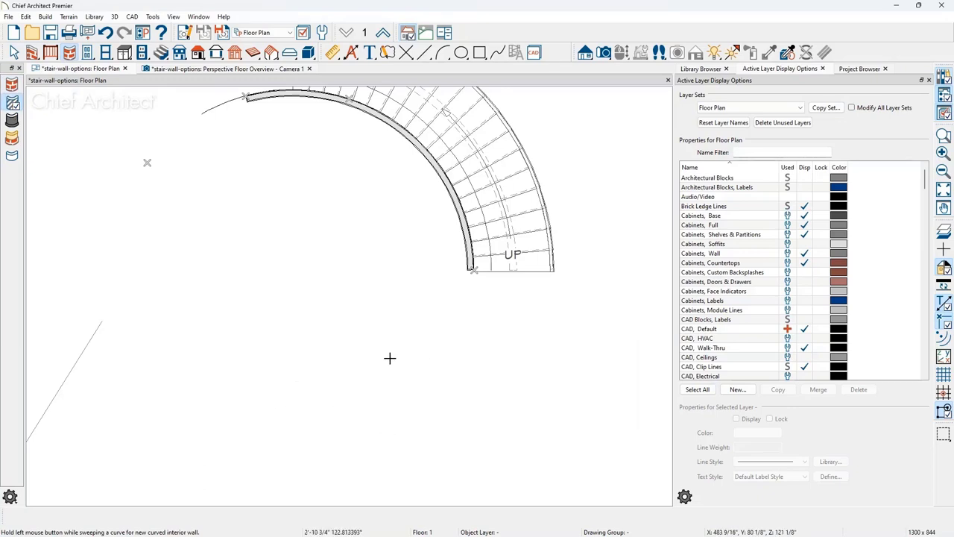
scroll(360, 306, "up", 2)
key("Escape")
scroll(363, 313, "down", 2)
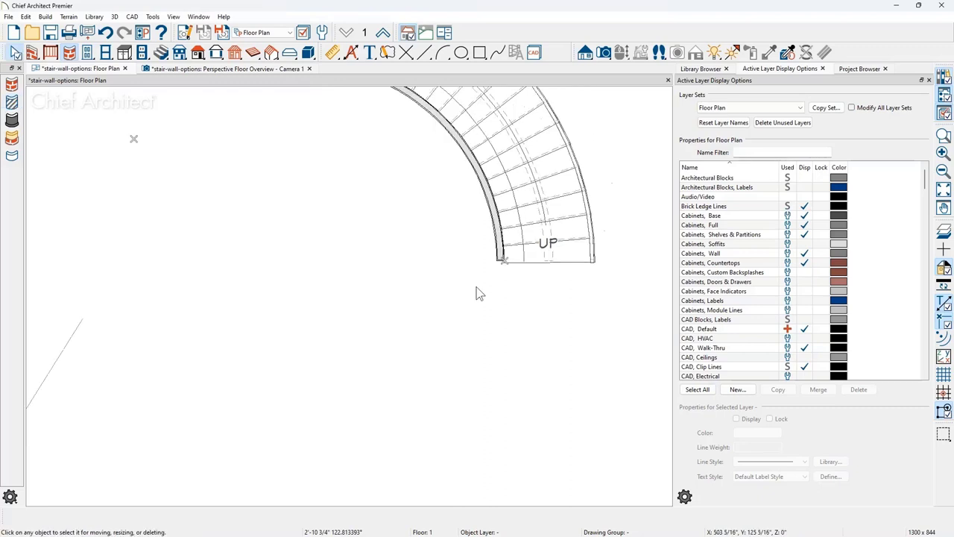
left_click(12, 103)
left_click_drag(368, 420, 209, 357)
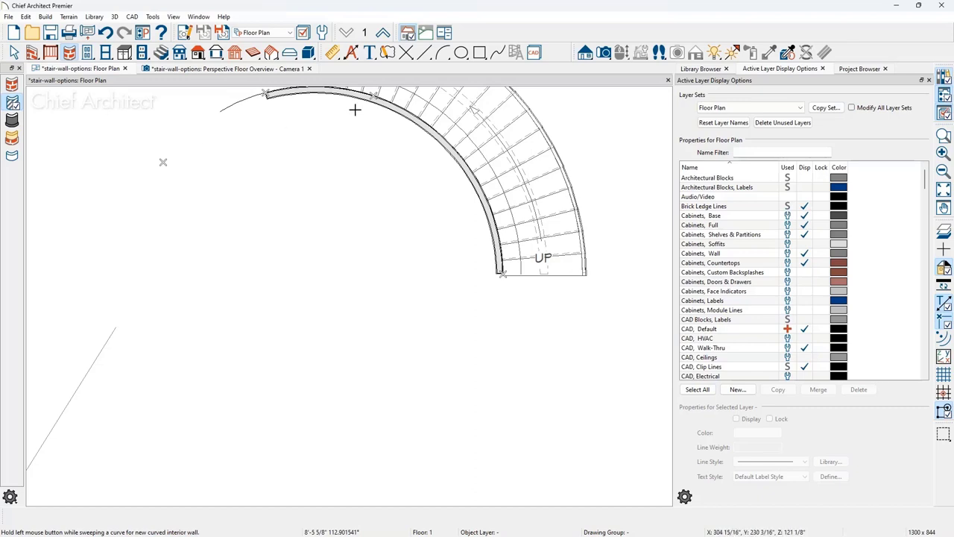
Copy the curved wall along the inner edge of the curved stairs and move the copy into the open floor area.
left_click(383, 111)
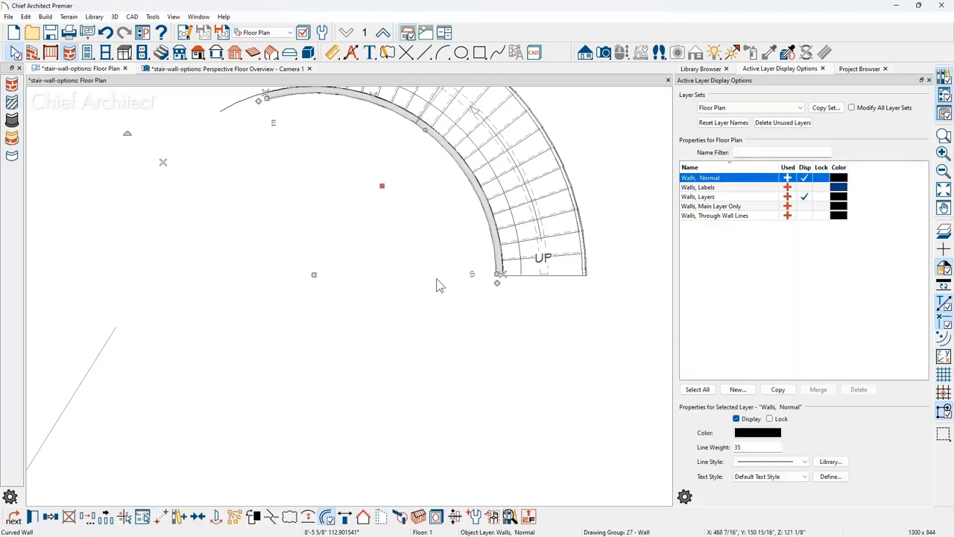
left_click(381, 333)
key("ctrl+z")
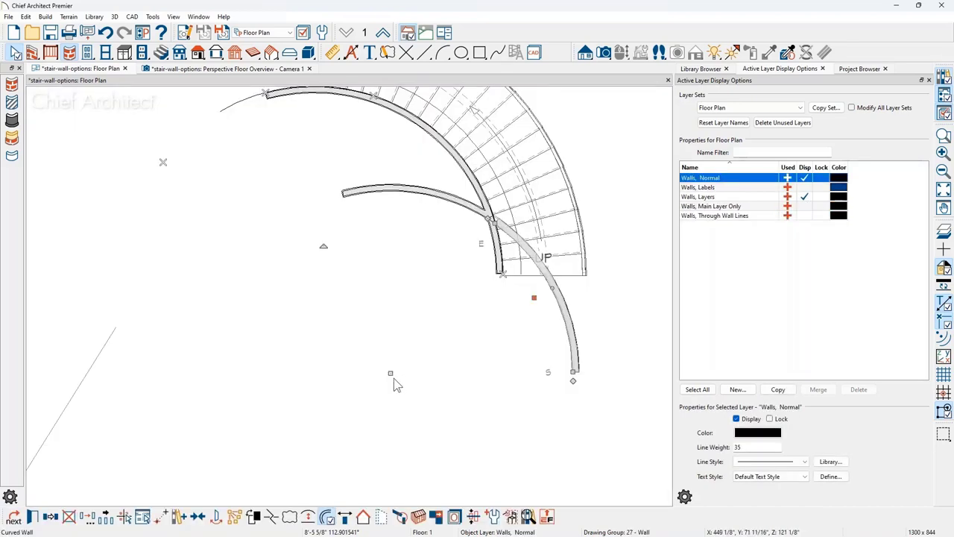
left_click_drag(534, 298, 216, 408)
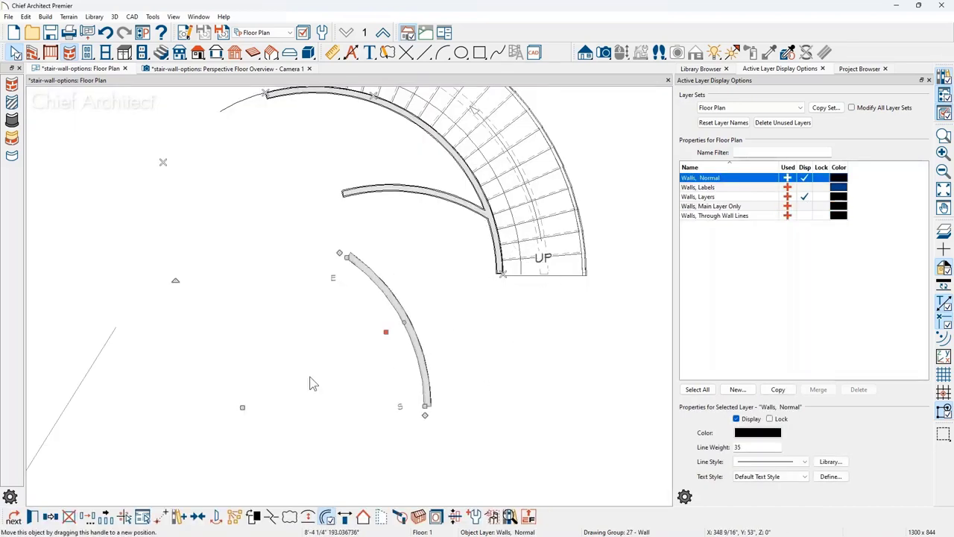
Extend the copied curved wall's free end into a longer arc and delete the leftover wall fragment beside the stairs.
left_click_drag(305, 285, 167, 333)
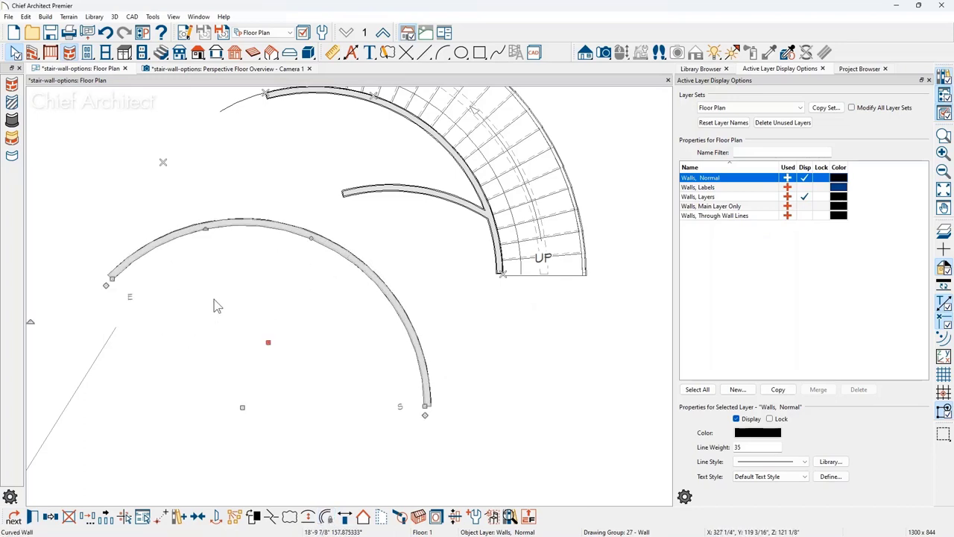
left_click(408, 193)
key("Delete")
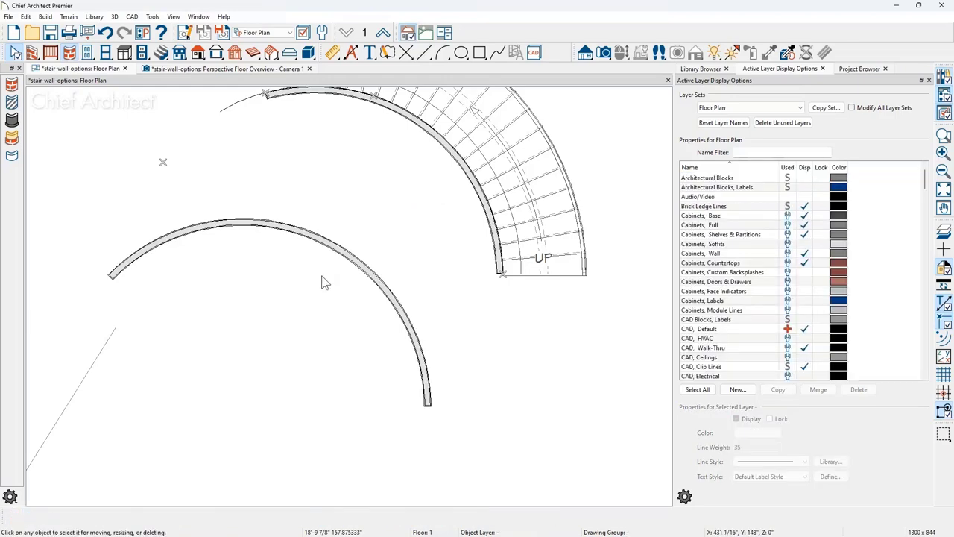
Set the copied curved wall's radius to 36 inches in its specification.
left_click(333, 254)
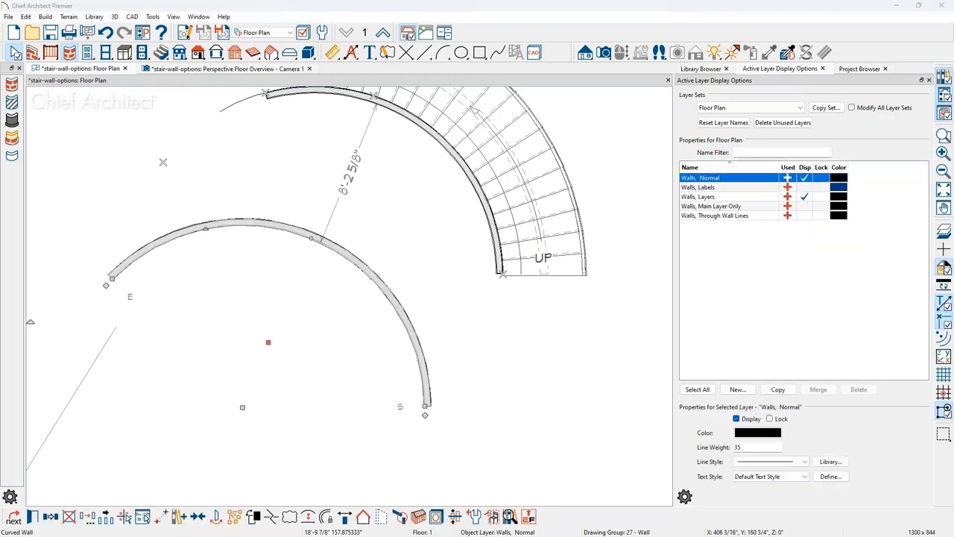
key("ctrl+e")
left_click(93, 44)
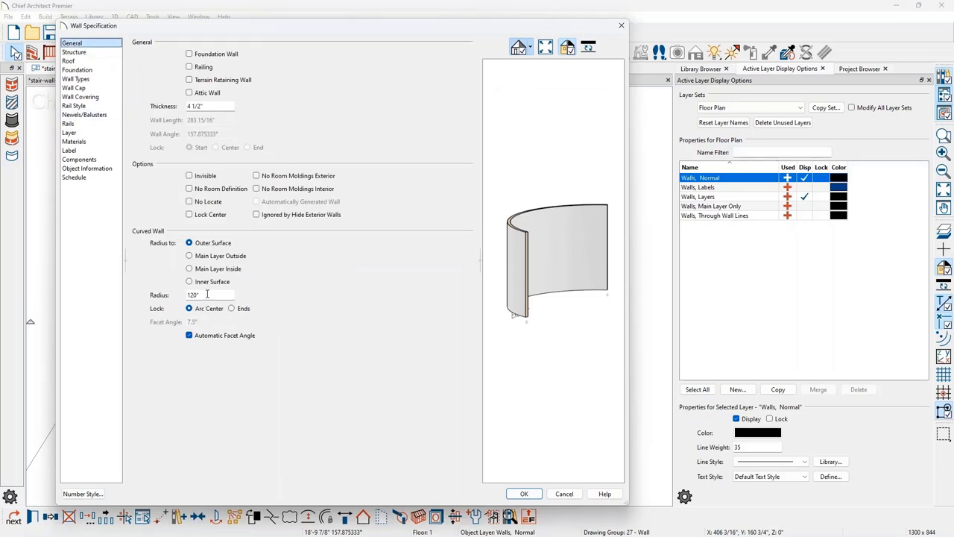
left_click_drag(208, 294, 161, 302)
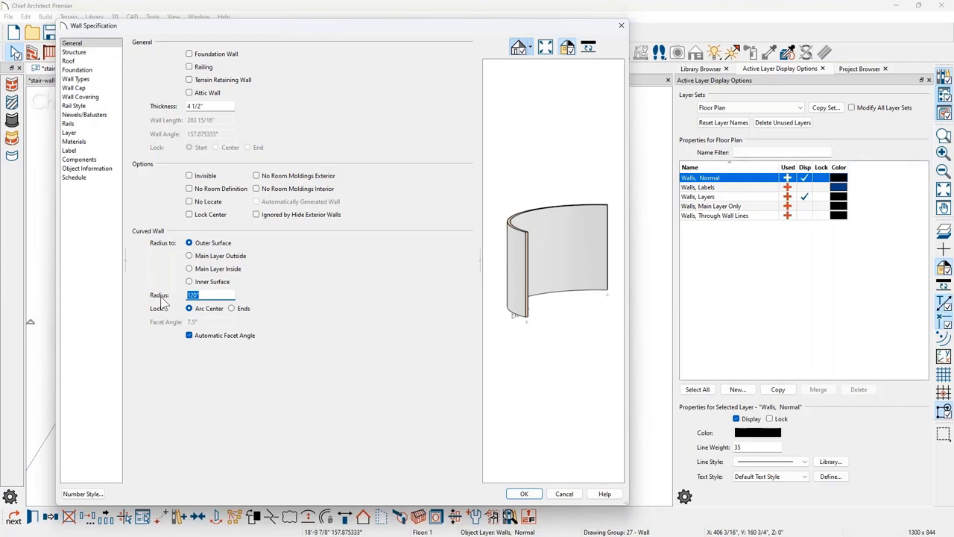
type("36")
key("Return")
Draw a curved staircase following the outer face of the small-radius curved wall, climbing counterclockwise from near the wall's lower end.
scroll(277, 391, "up", 4)
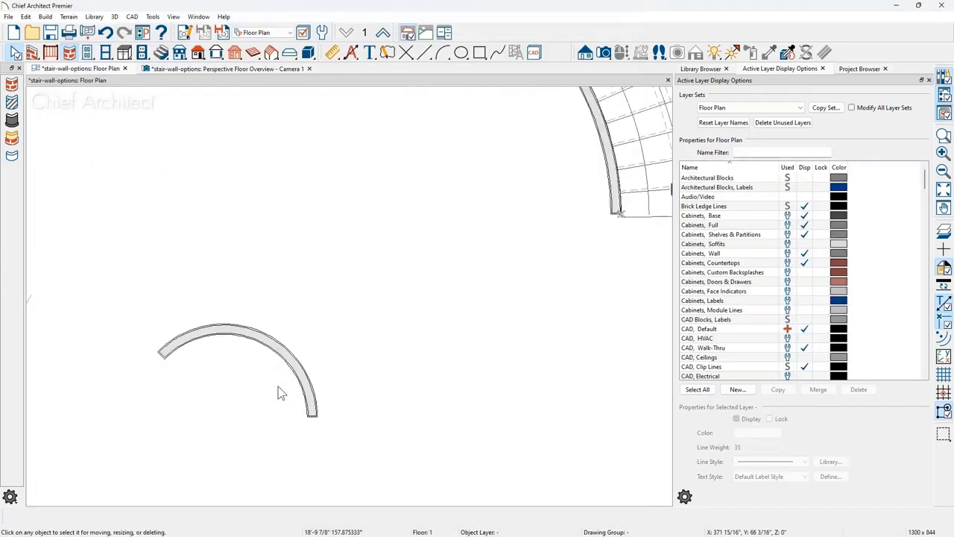
scroll(278, 393, "up", 2)
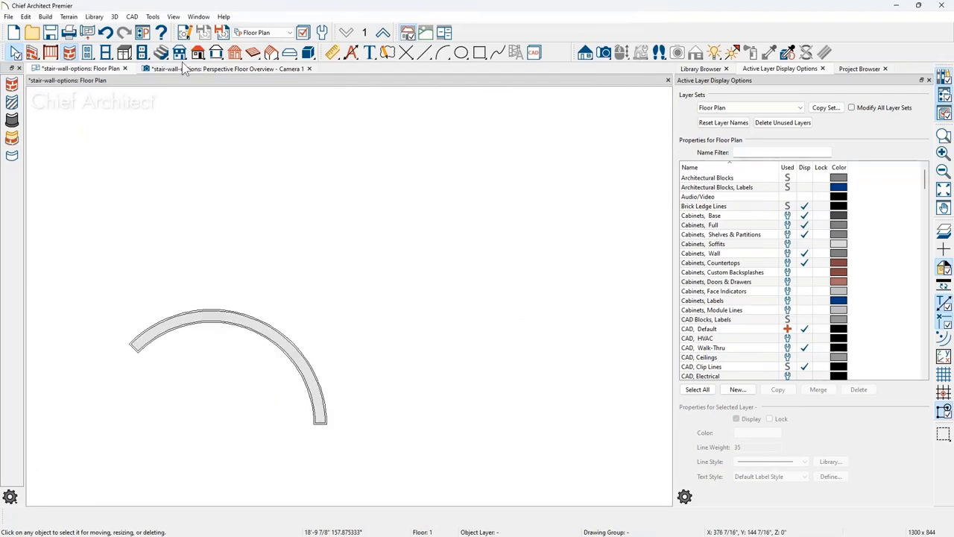
left_click(163, 55)
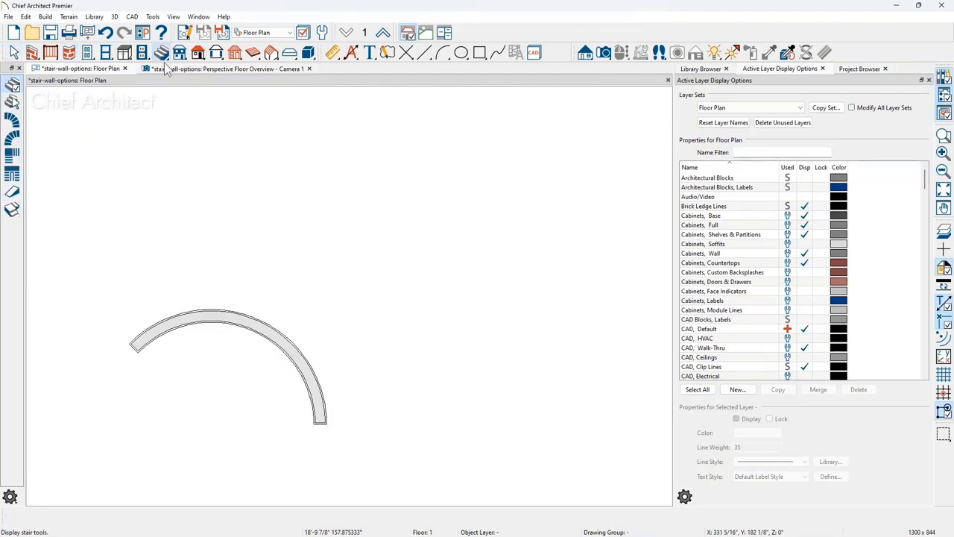
scroll(377, 377, "up", 1)
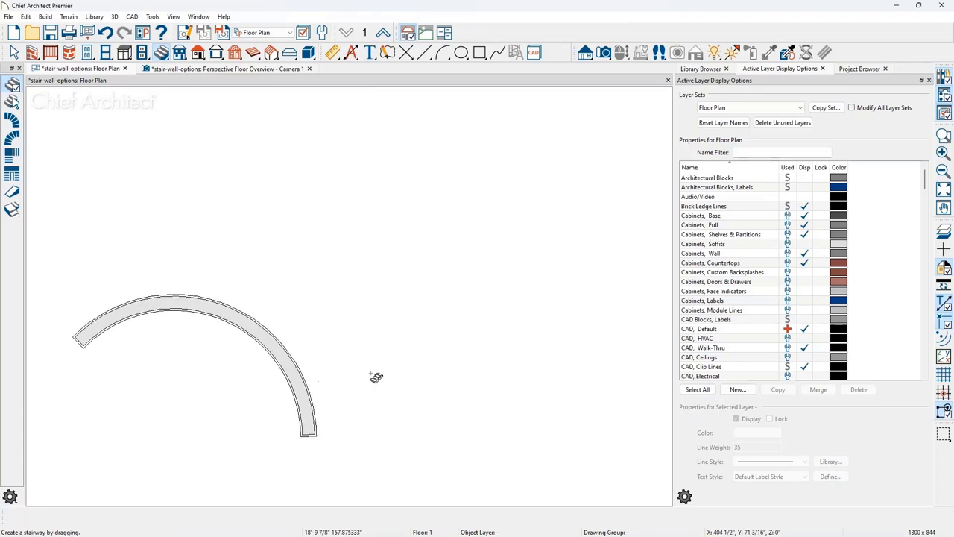
scroll(376, 377, "up", 1)
middle_click_drag(385, 385, 432, 379)
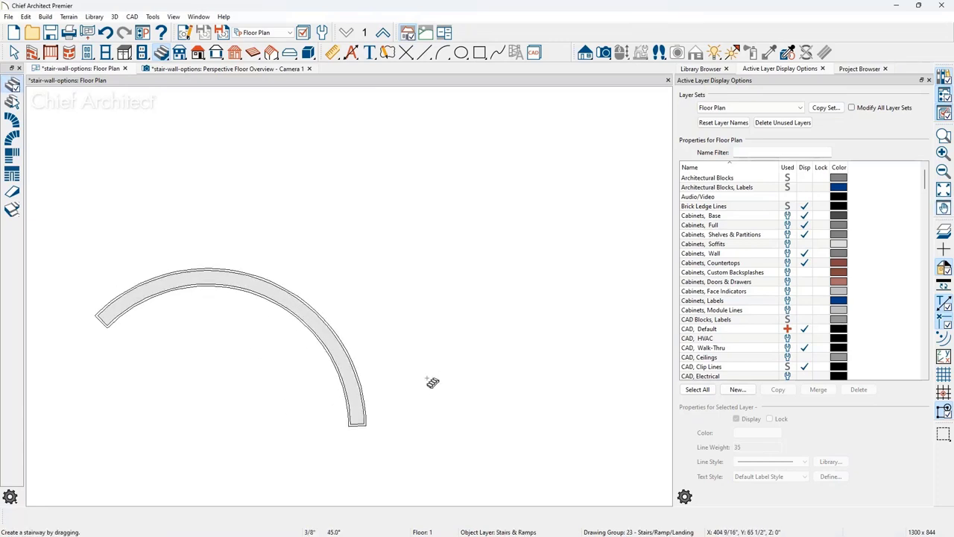
left_click_drag(433, 381, 120, 199)
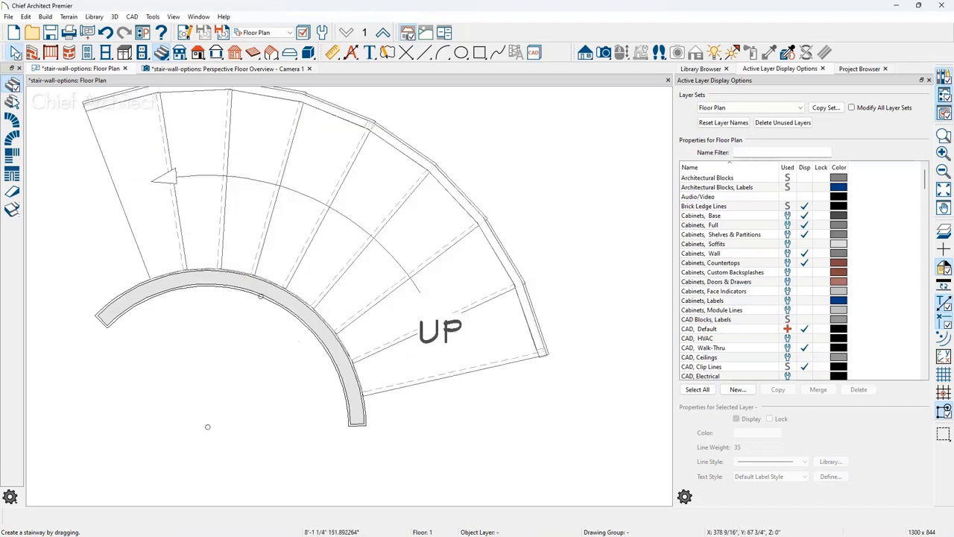
key("space")
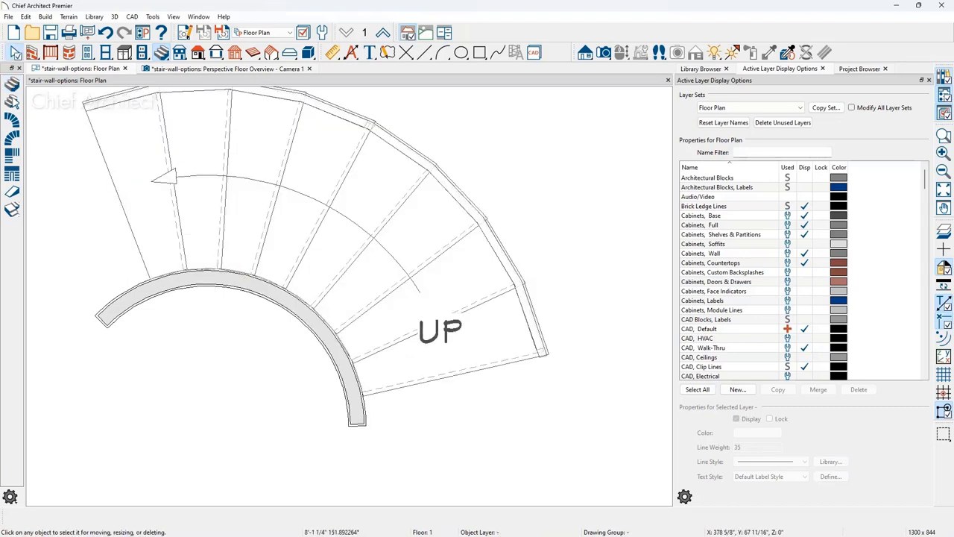
scroll(348, 329, "down", 1)
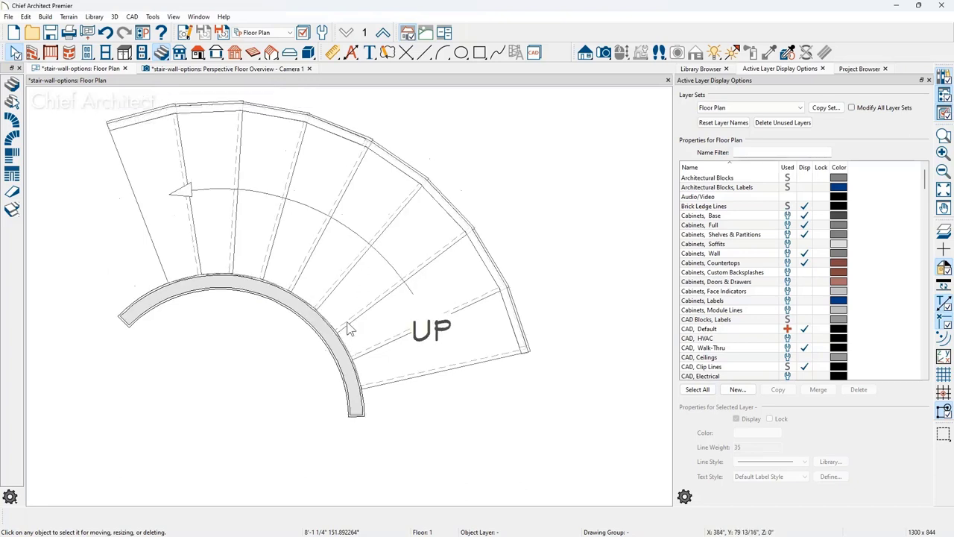
Delete the curved stair section that wraps around the small curved wall.
scroll(348, 329, "down", 1)
scroll(362, 319, "down", 1)
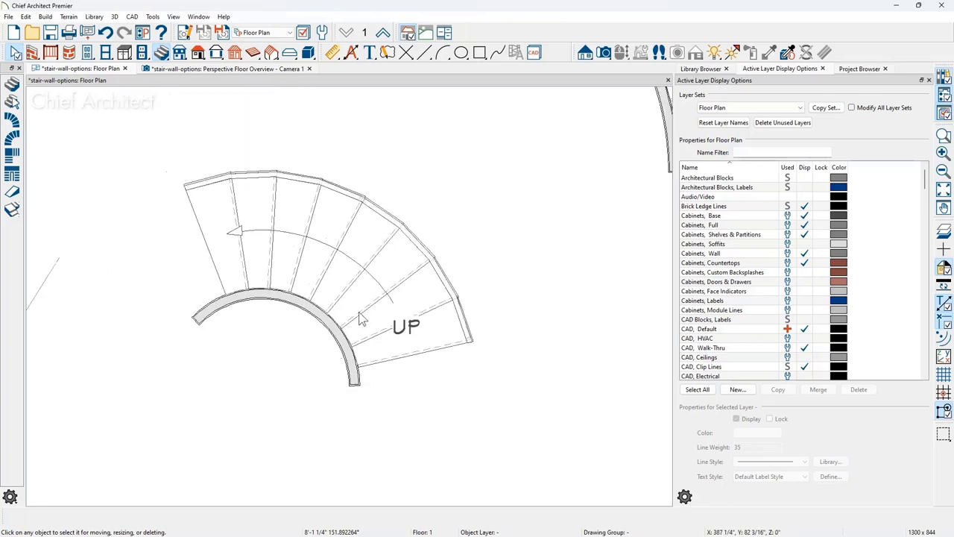
scroll(358, 309, "down", 1)
left_click(357, 271)
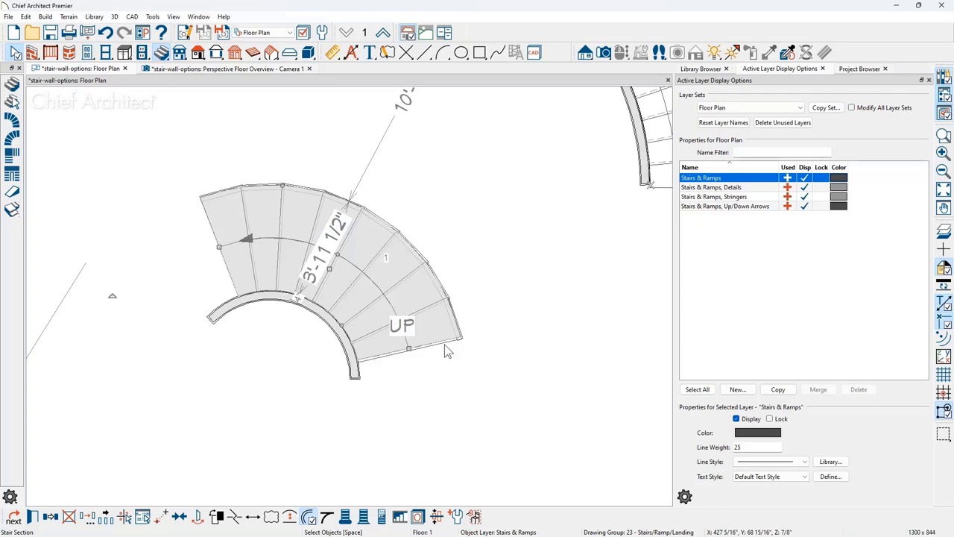
key("Escape")
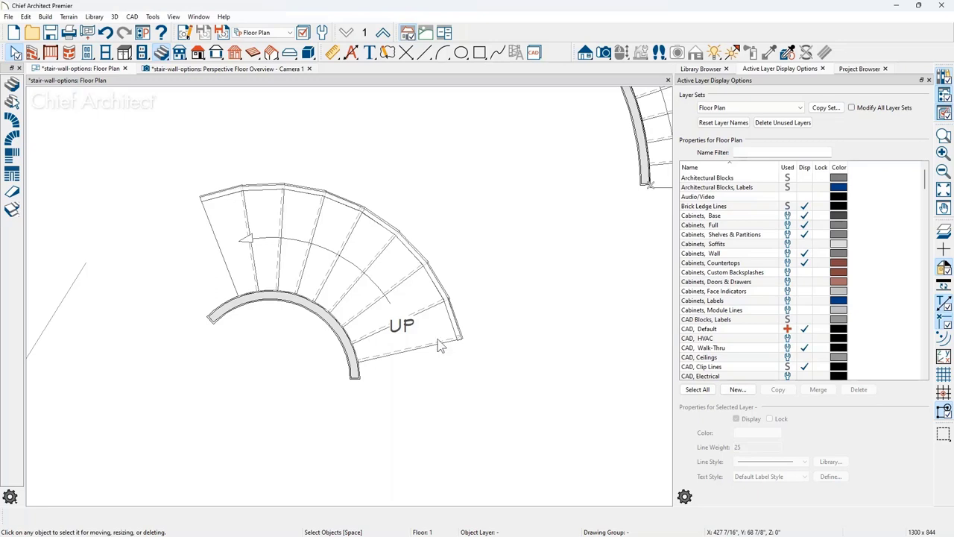
left_click(366, 258)
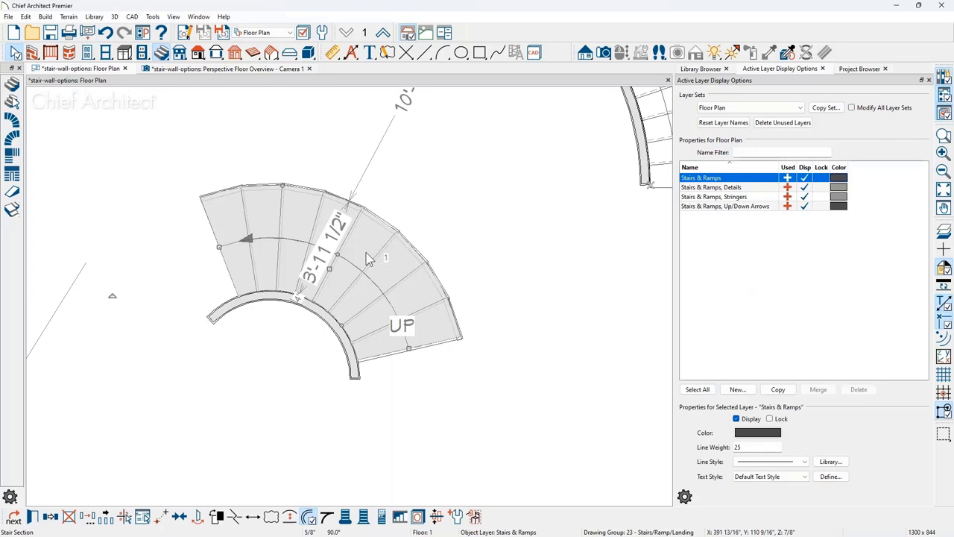
key("Delete")
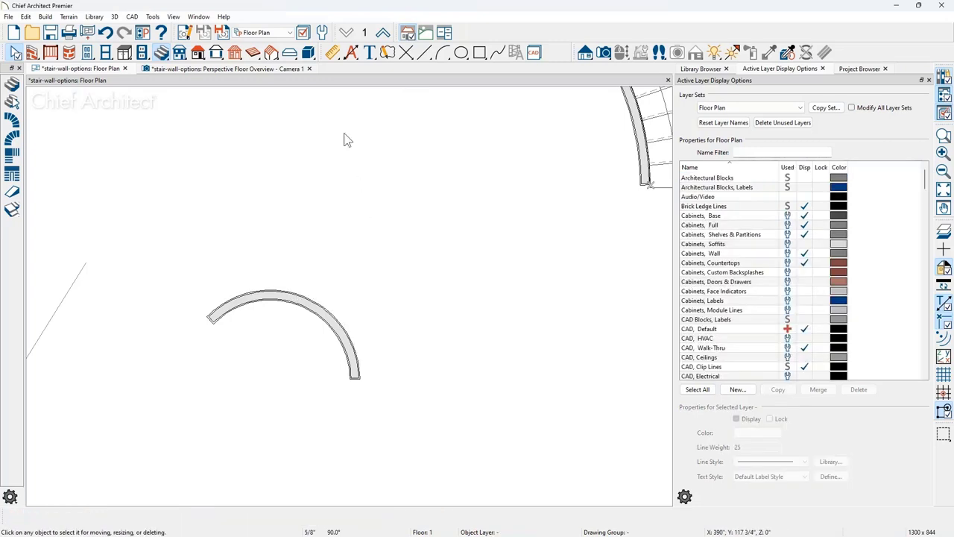
left_click(159, 56)
scroll(434, 385, "up", 2)
middle_click_drag(425, 368, 512, 390)
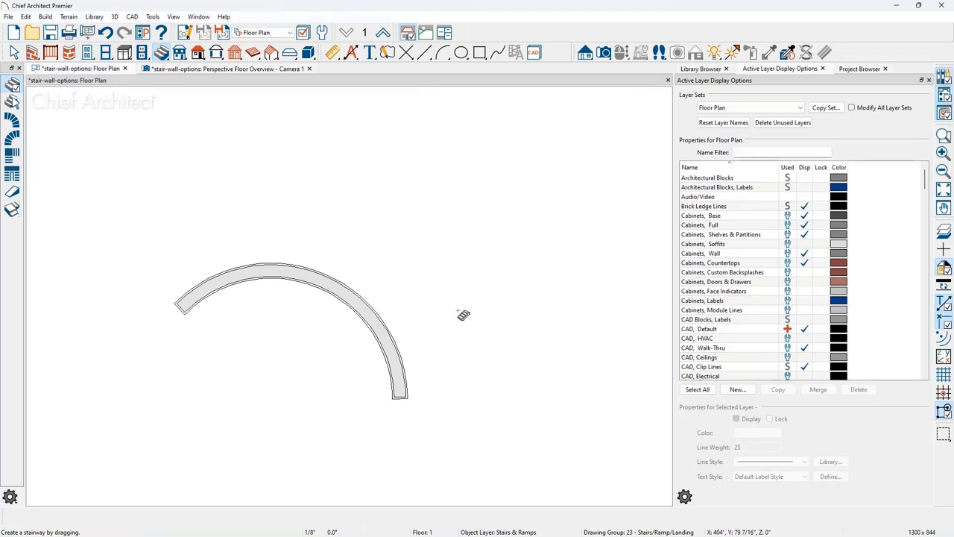
left_click(11, 86)
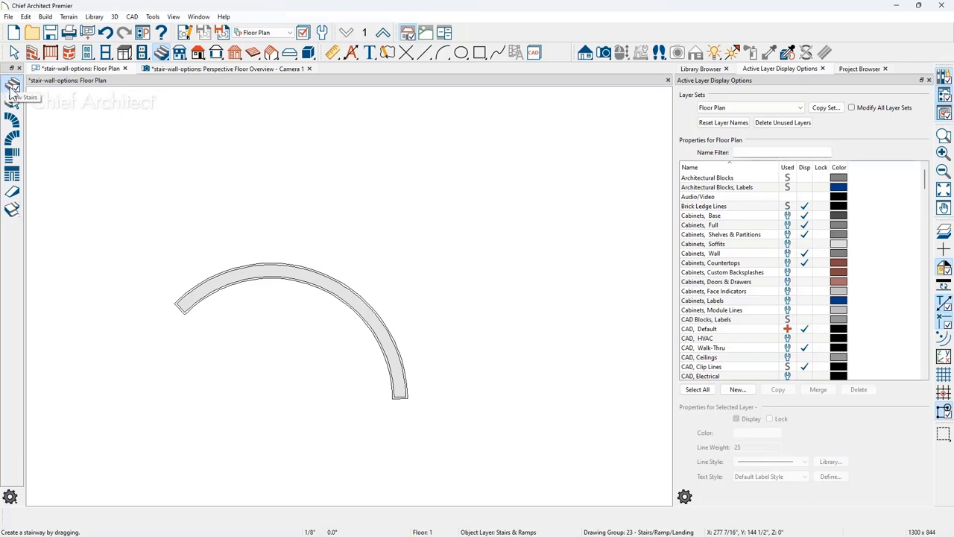
key("space")
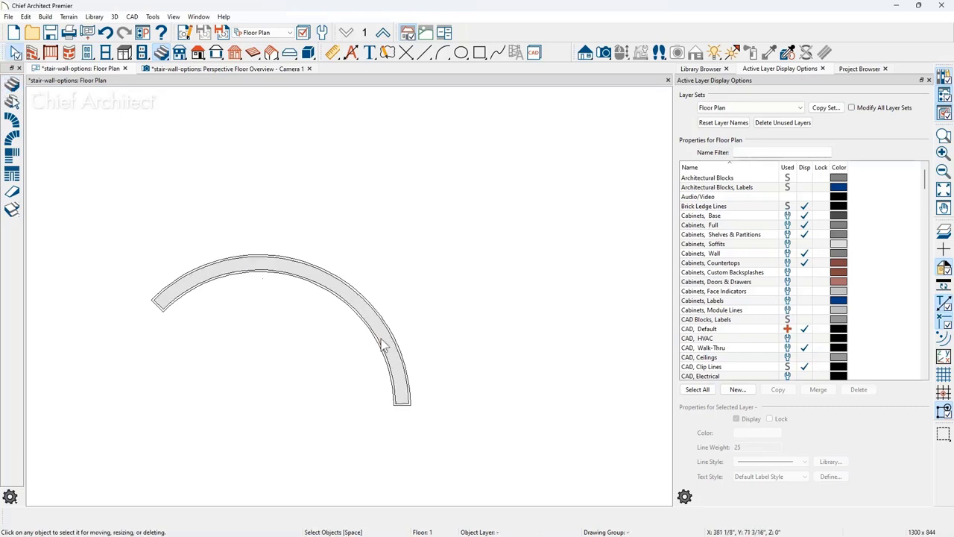
Check the outer surface radius of the large curved wall in its Wall Specification, leaving the settings as they are.
scroll(383, 345, "up", 2)
scroll(365, 322, "down", 4)
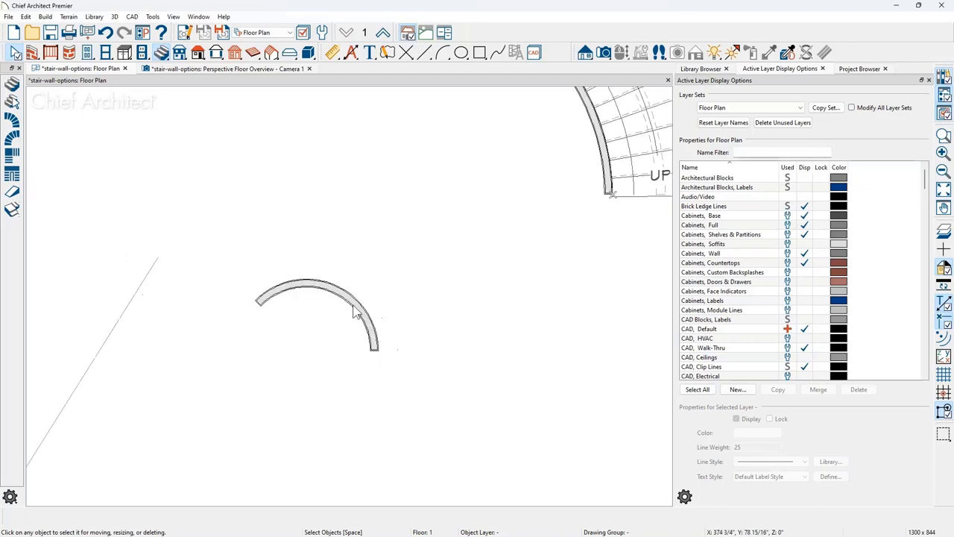
scroll(374, 345, "up", 3)
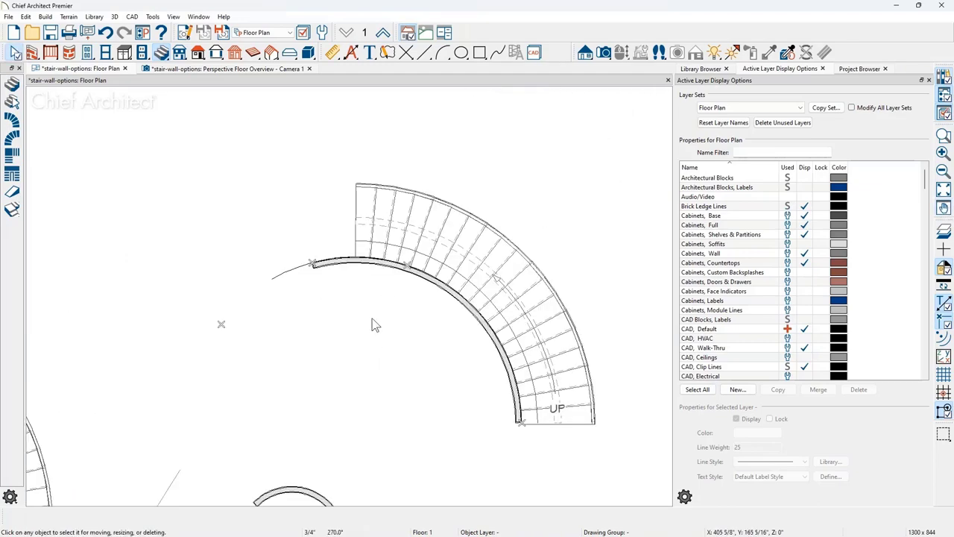
scroll(372, 318, "up", 3)
left_click(236, 271)
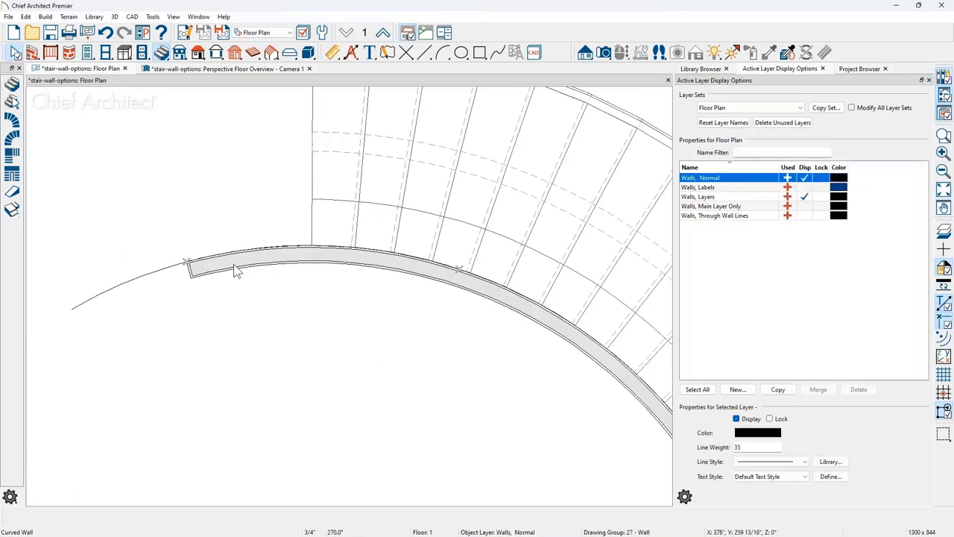
key("ctrl+e")
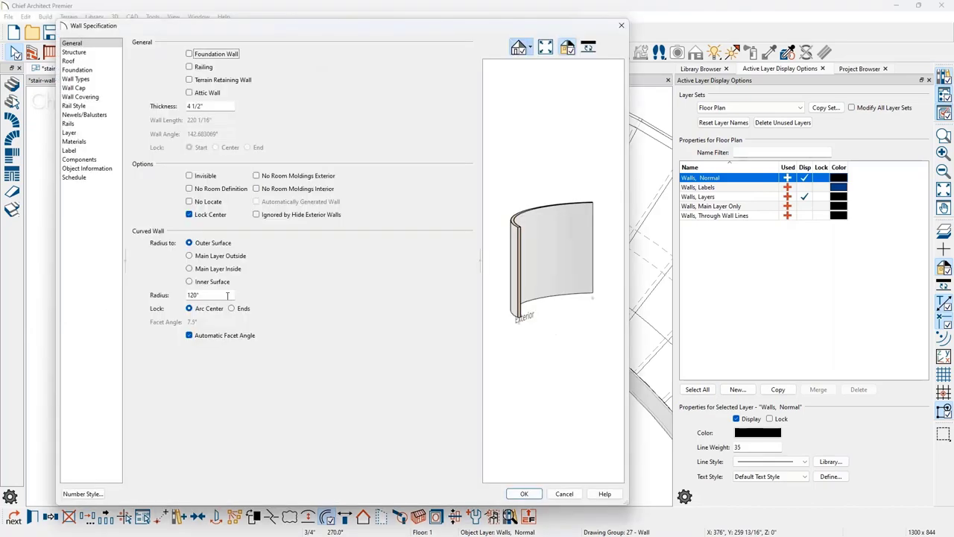
left_click(227, 296)
key("Escape")
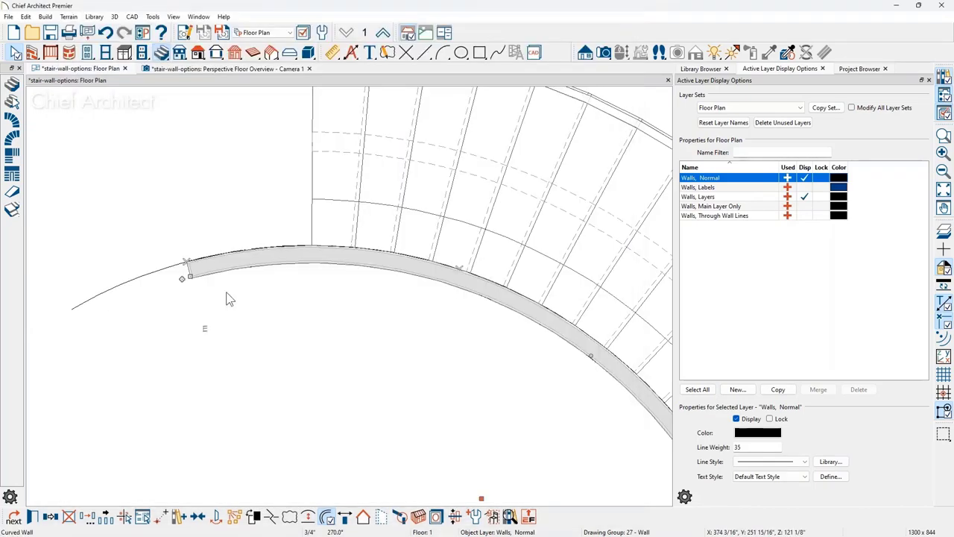
Check the radius of the CAD arc along the large curved wall's outer edge in its Arc Specification.
scroll(226, 292, "up", 2)
scroll(221, 259, "up", 3)
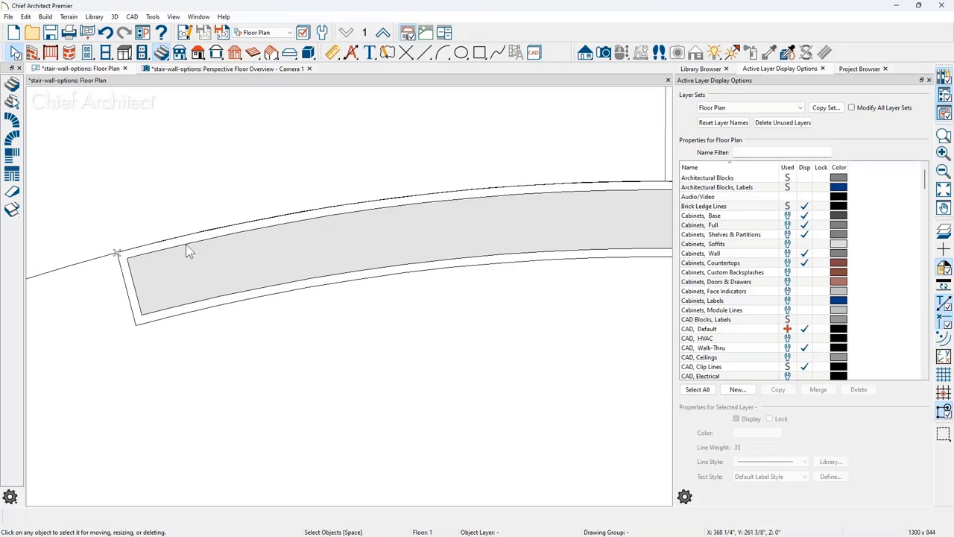
left_click(94, 261)
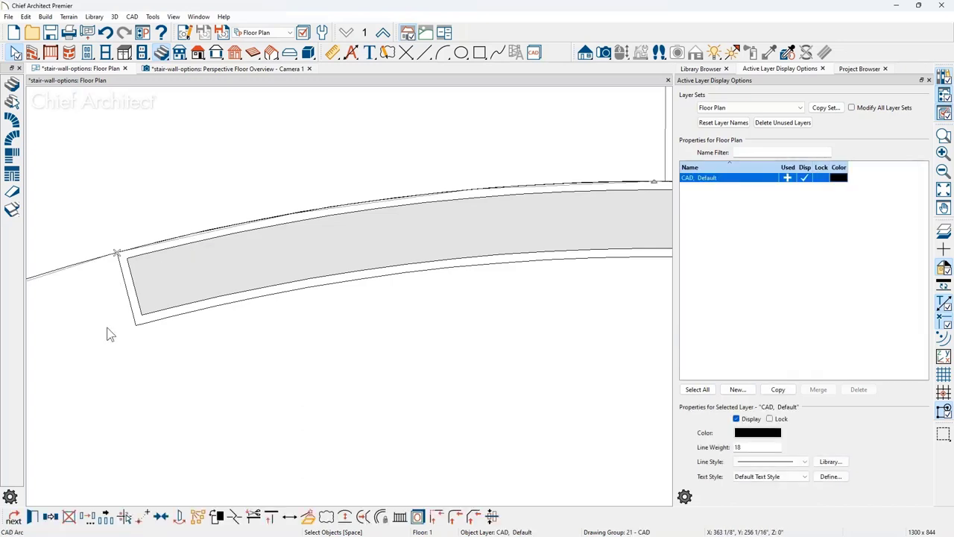
key("ctrl+e")
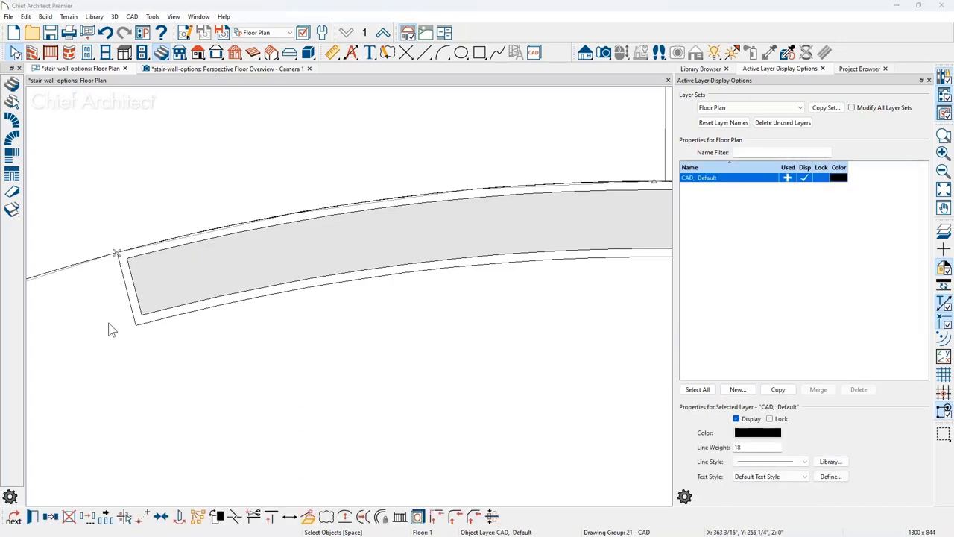
key("Tab")
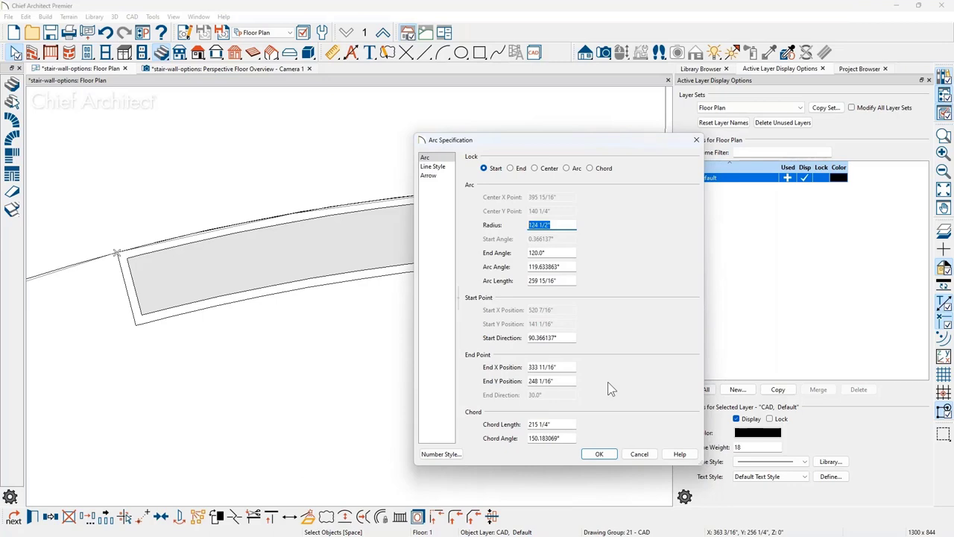
key("Escape")
key("Escape")
Draw a new curved stair section against the outer face of the small curved wall.
scroll(466, 277, "down", 4)
scroll(446, 255, "down", 5)
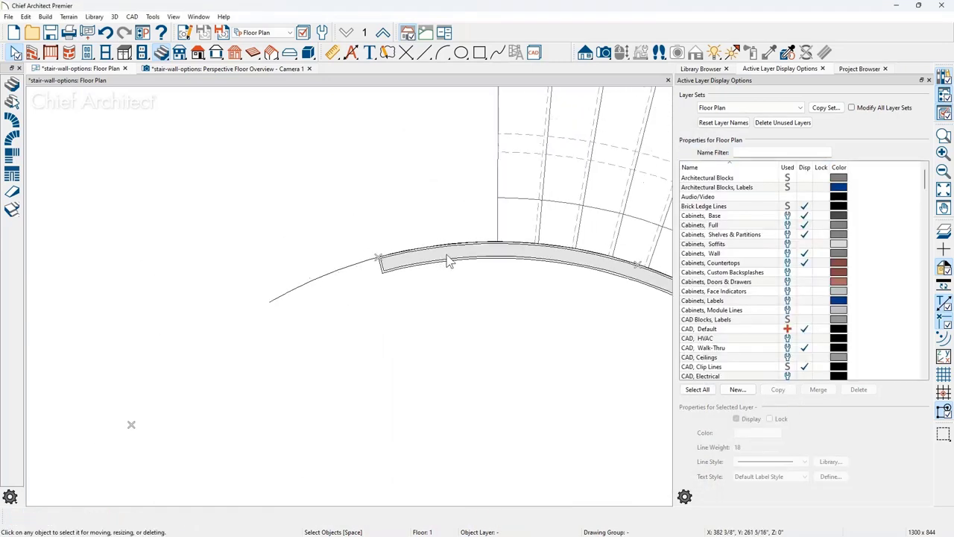
scroll(447, 261, "down", 8)
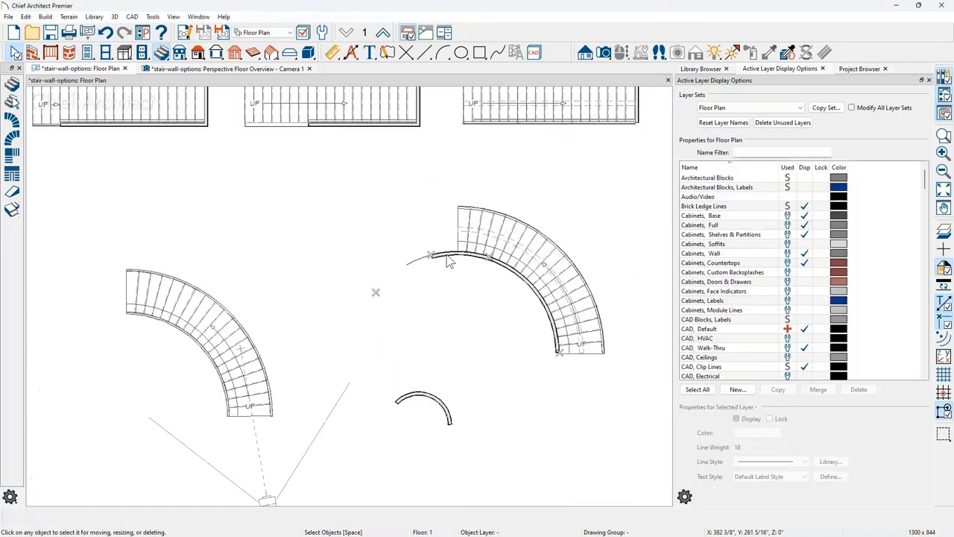
scroll(445, 313, "up", 8)
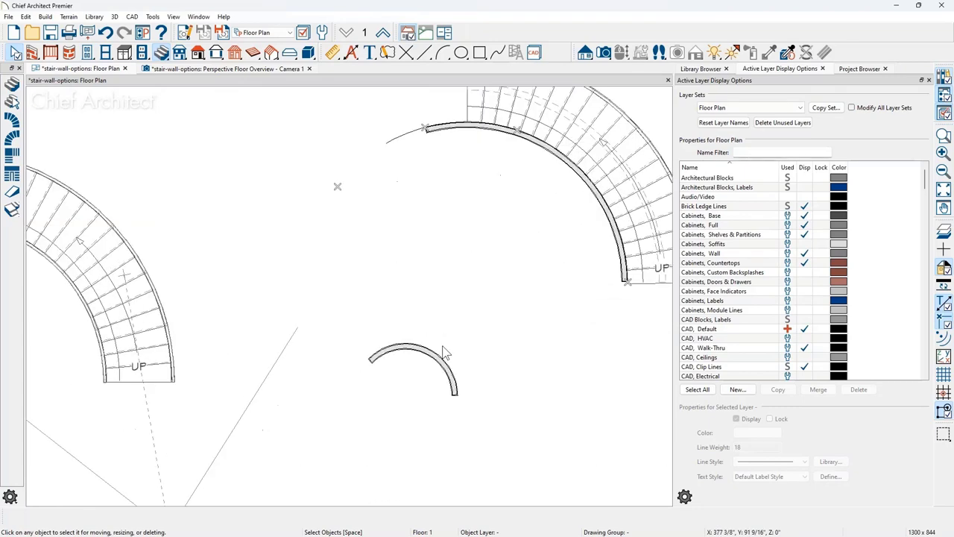
key("shift+y")
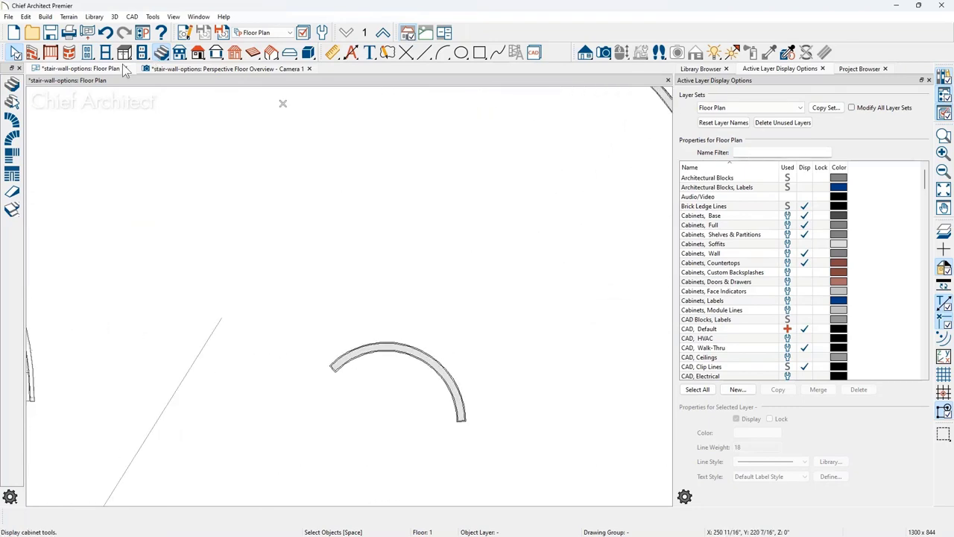
scroll(490, 389, "up", 2)
mouse_move(490, 388)
left_mouse_down()
mouse_move(426, 316)
mouse_move(332, 278)
left_mouse_up()
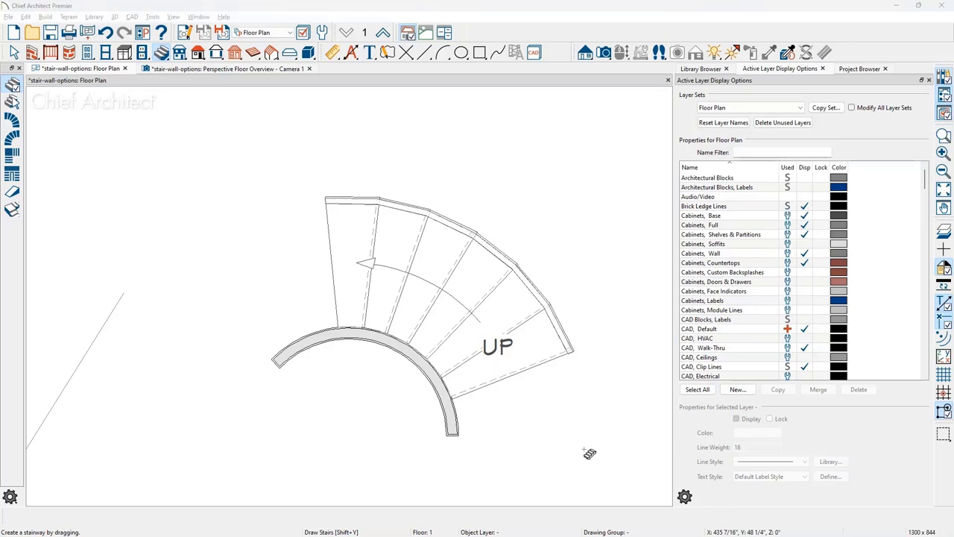
key("alt+Tab")
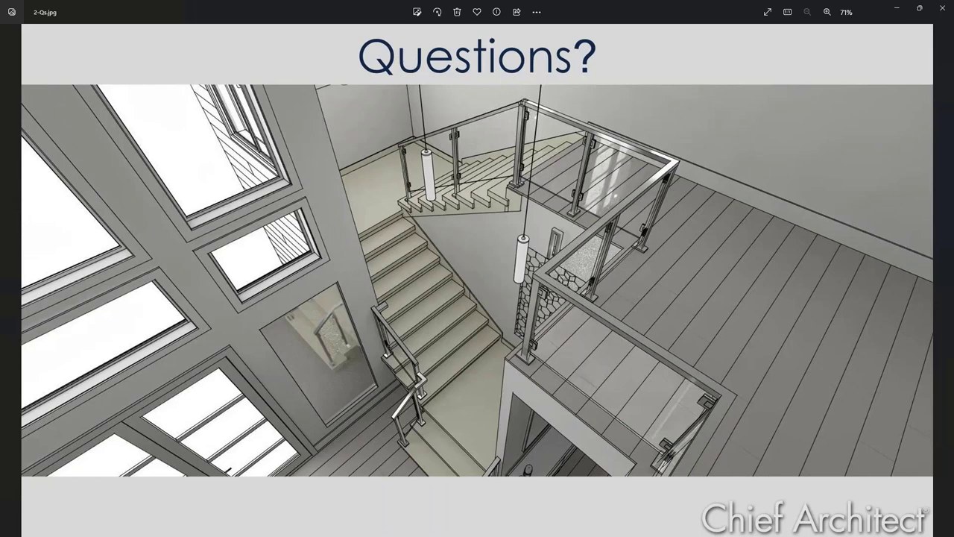
key("alt+Tab")
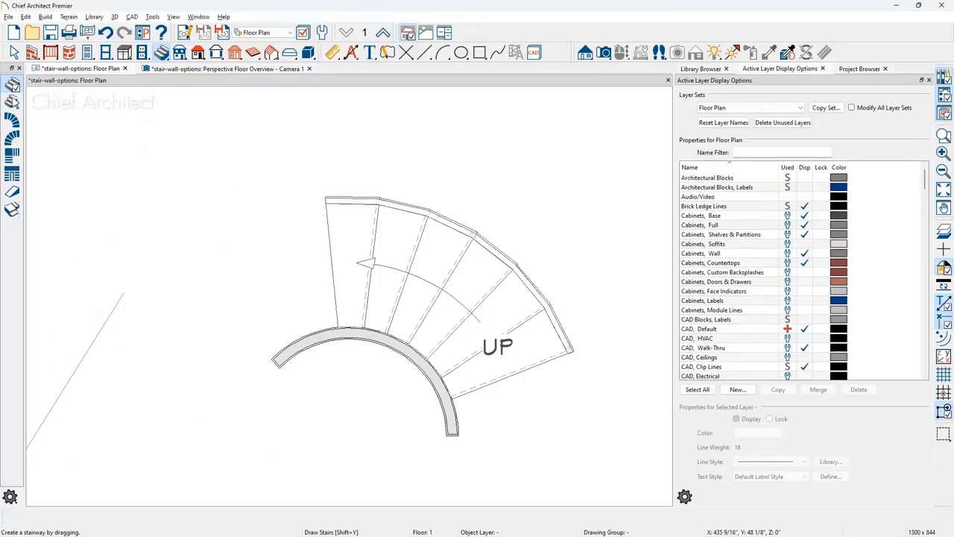
Select the new curved stair section and examine its temporary dimensions and position against the small wall.
key("space")
scroll(522, 238, "up", 3)
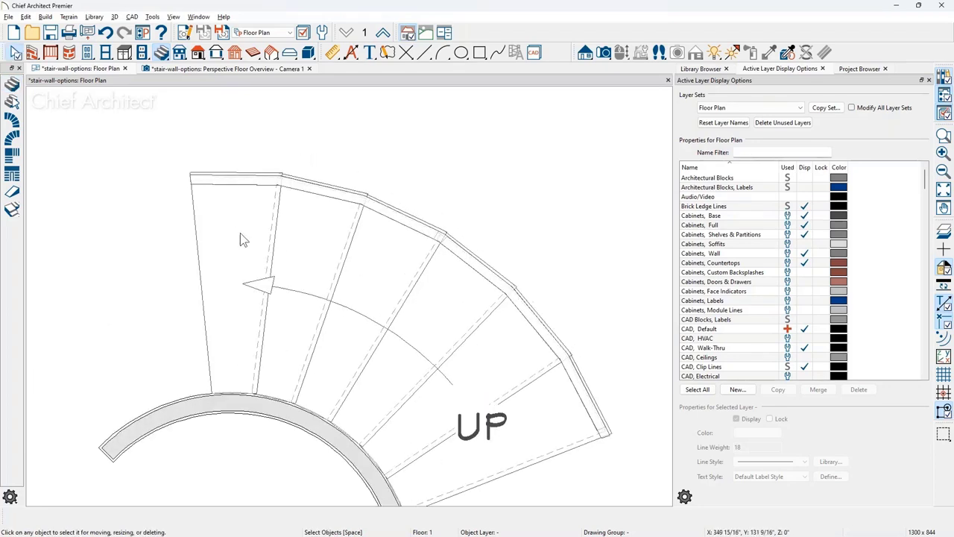
left_click(371, 277)
double_click(368, 269)
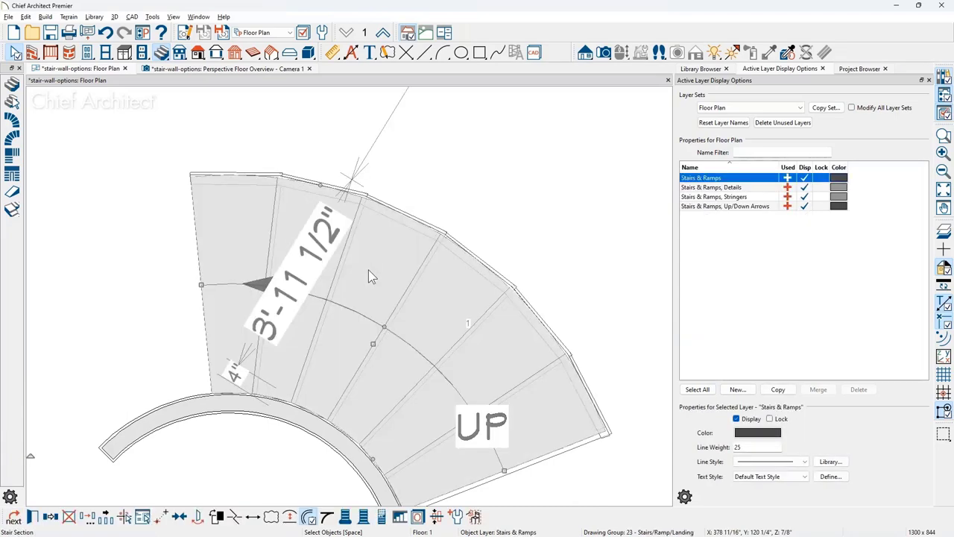
double_click(373, 245)
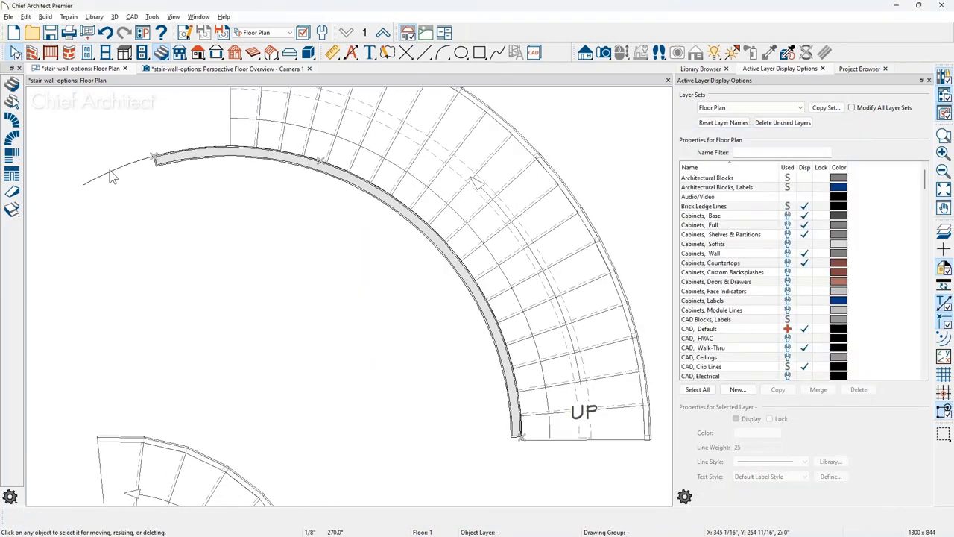
Review the specification of the CAD arc extending past the end of the large curved wall once more.
left_click(112, 177)
key("ctrl+e")
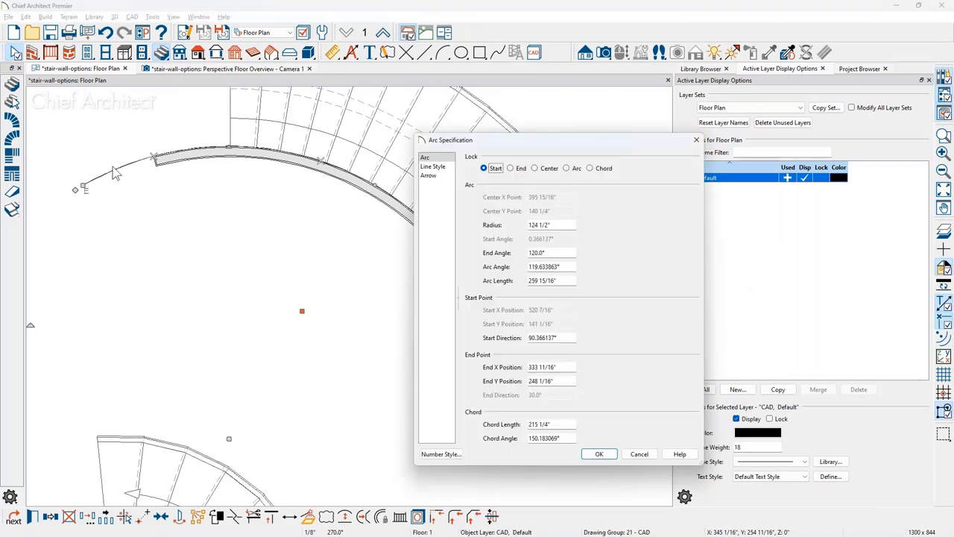
key("Escape")
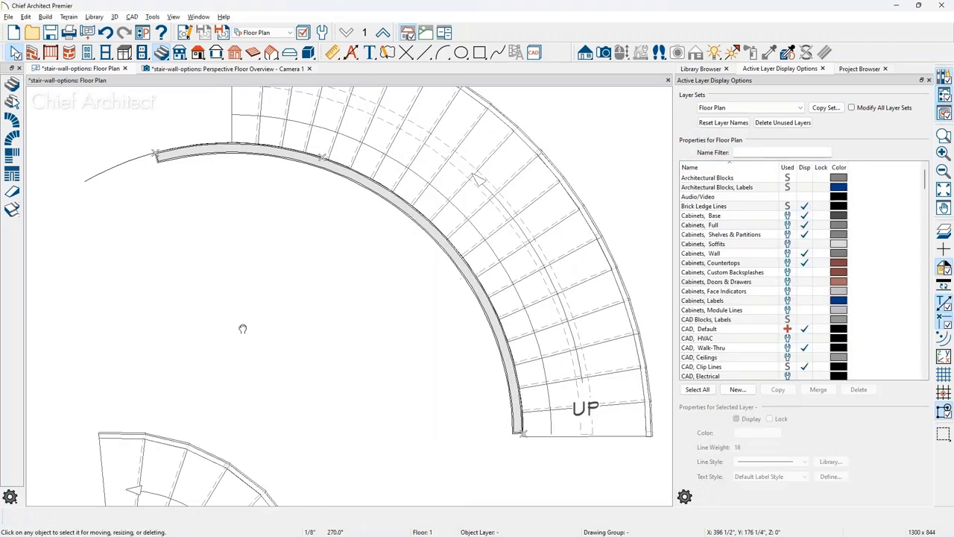
Close the Active Layer Display Options, Project Browser and Library Browser to enlarge the floor plan view.
middle_click_drag(241, 328, 336, 178)
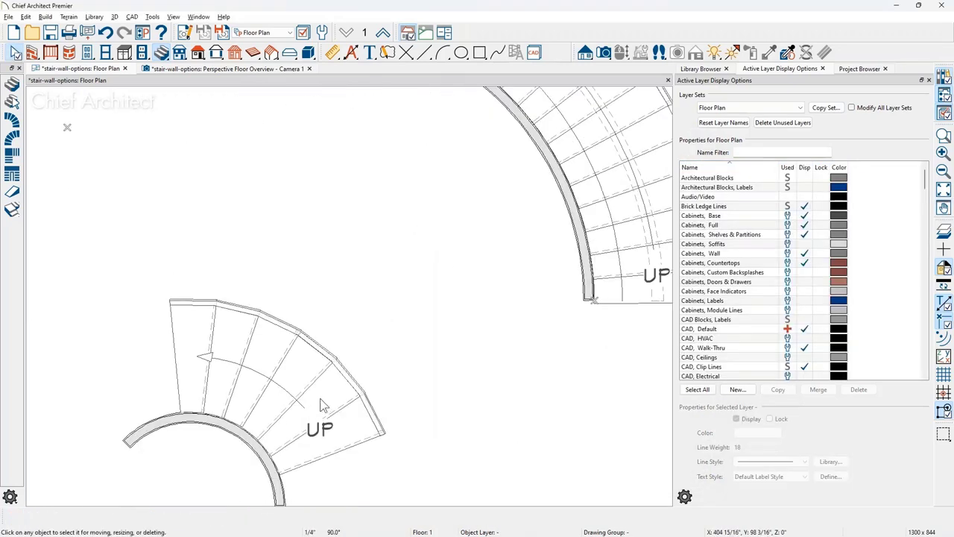
scroll(322, 405, "up", 2)
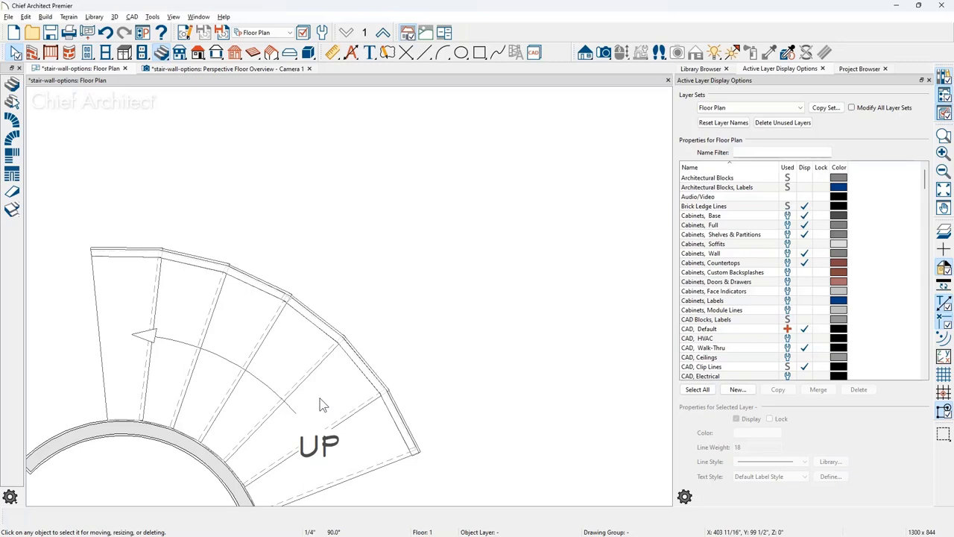
key("space")
left_click(823, 69)
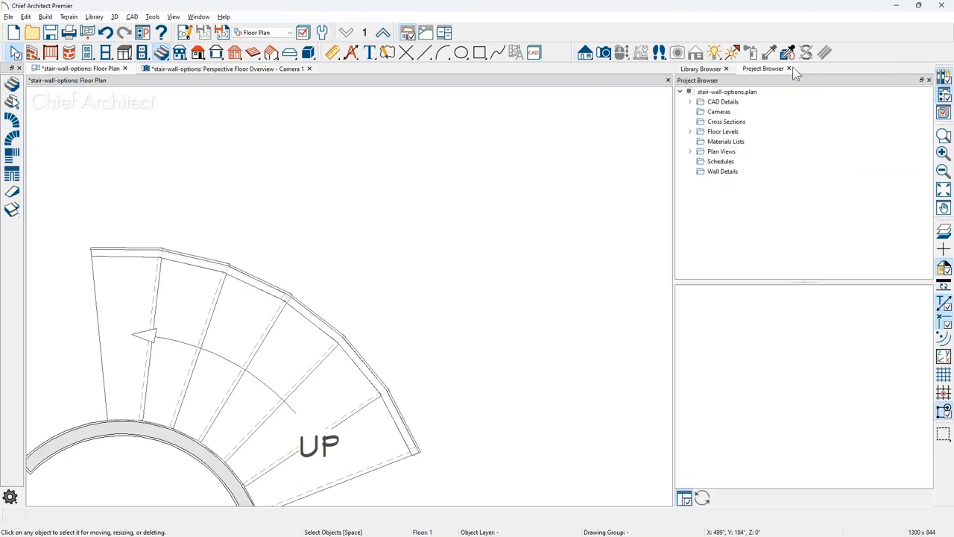
left_click(790, 69)
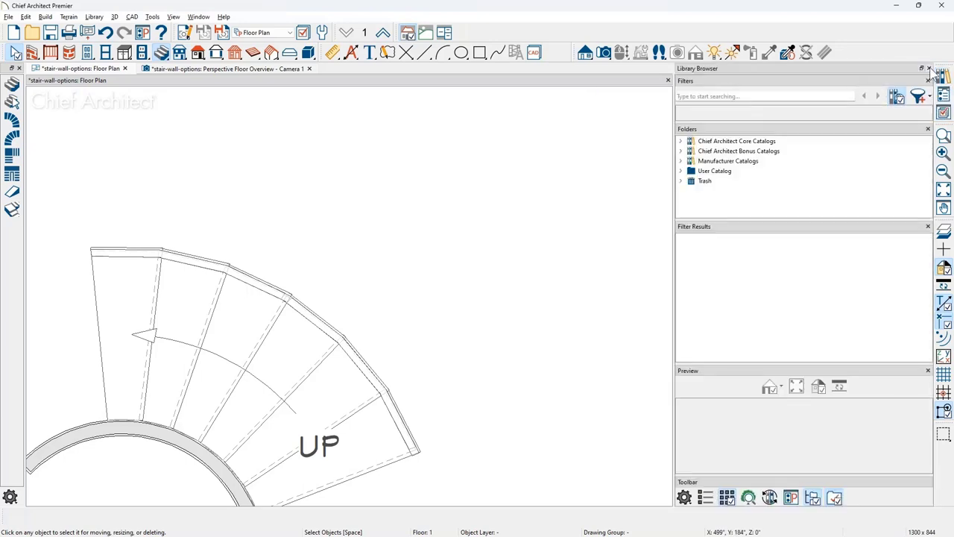
left_click(929, 68)
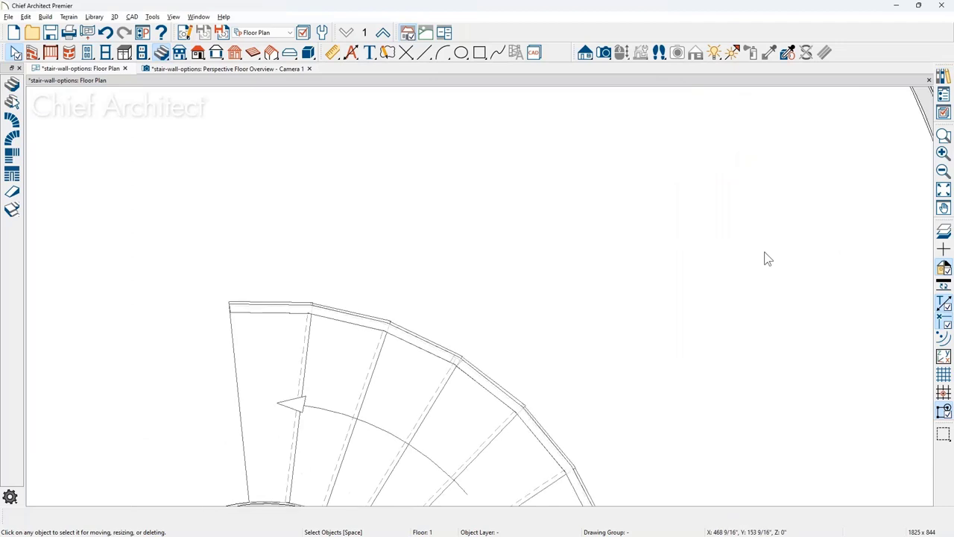
scroll(768, 258, "down", 1)
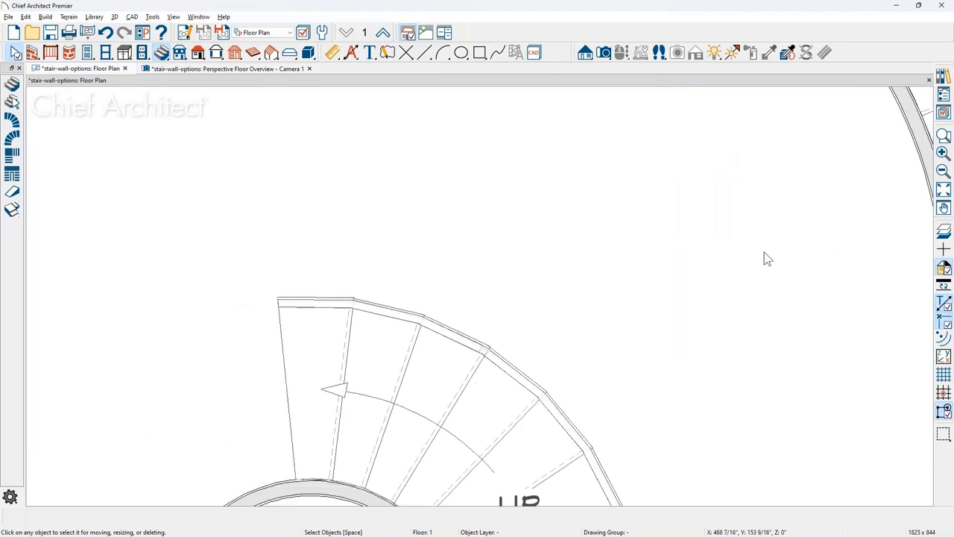
Open the recently used Stairs.plan file.
scroll(764, 257, "down", 1)
middle_click_drag(726, 321, 613, 201)
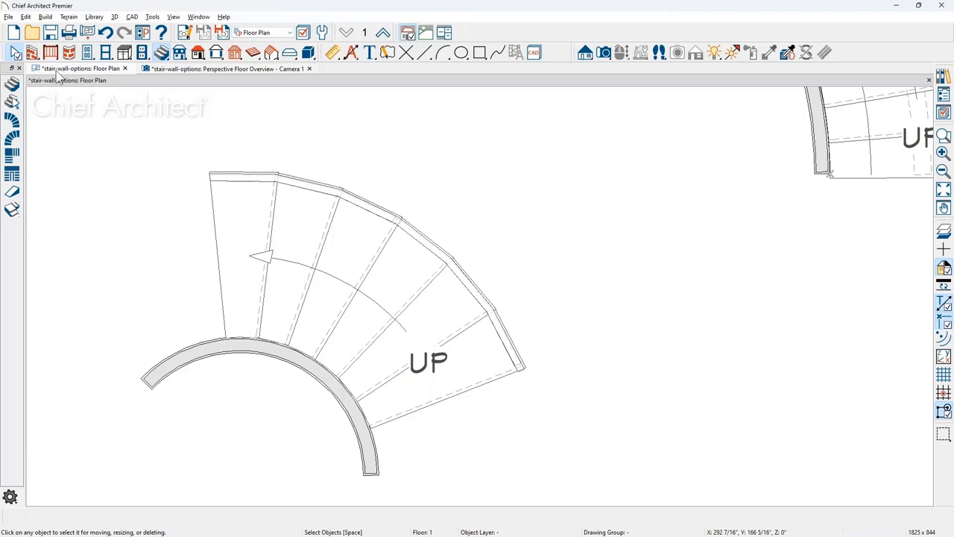
left_click(9, 17)
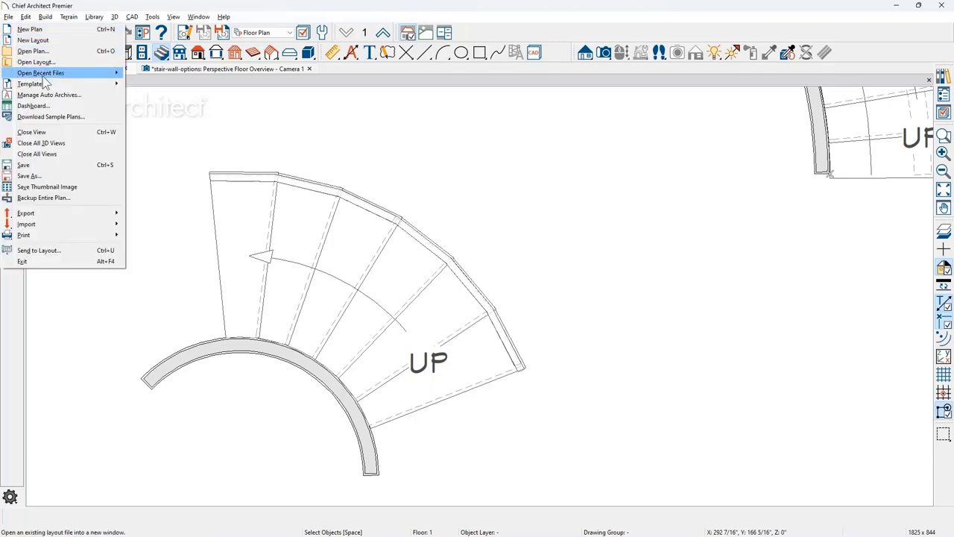
mouse_move(45, 73)
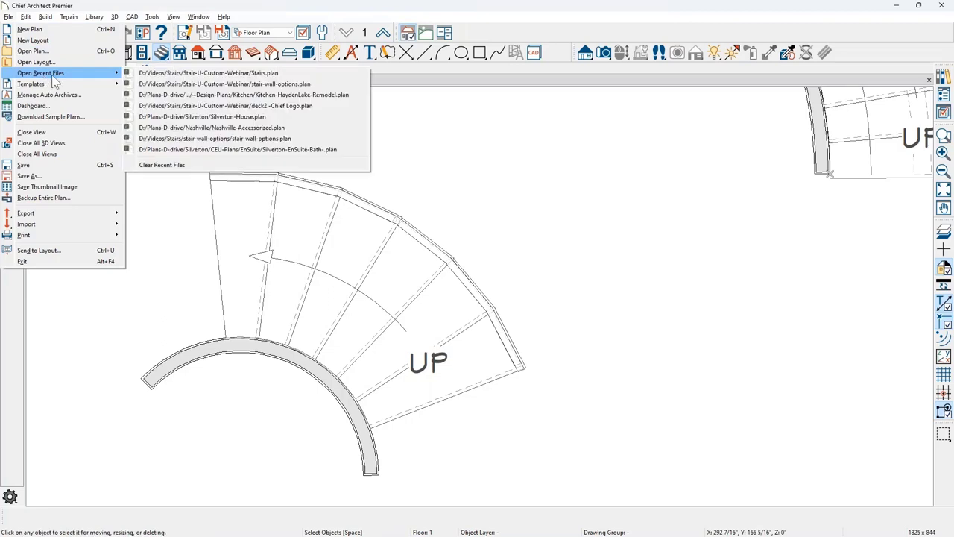
left_click(291, 84)
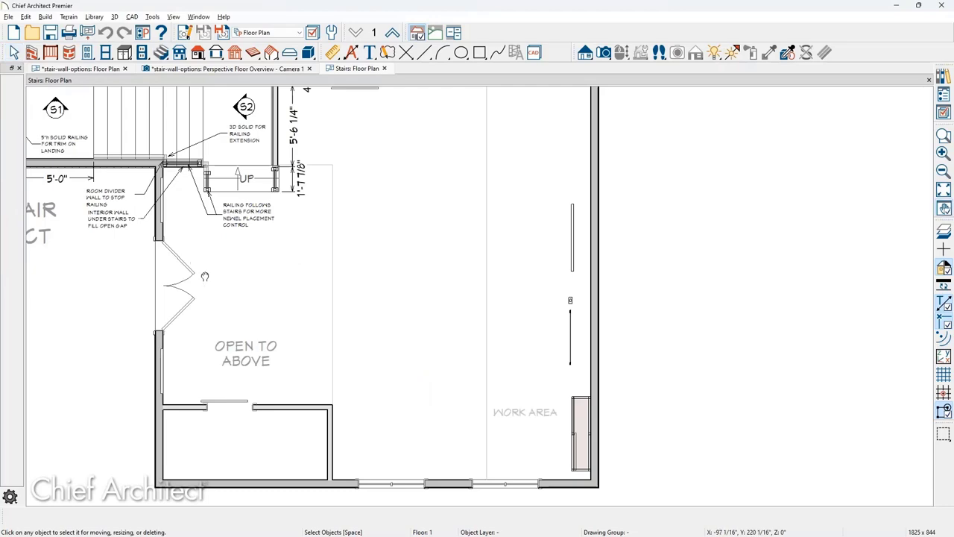
Create a perspective floor overview of the Stairs plan to show the landing staircase and its handrails.
middle_click_drag(205, 277, 301, 382)
scroll(281, 263, "up", 3)
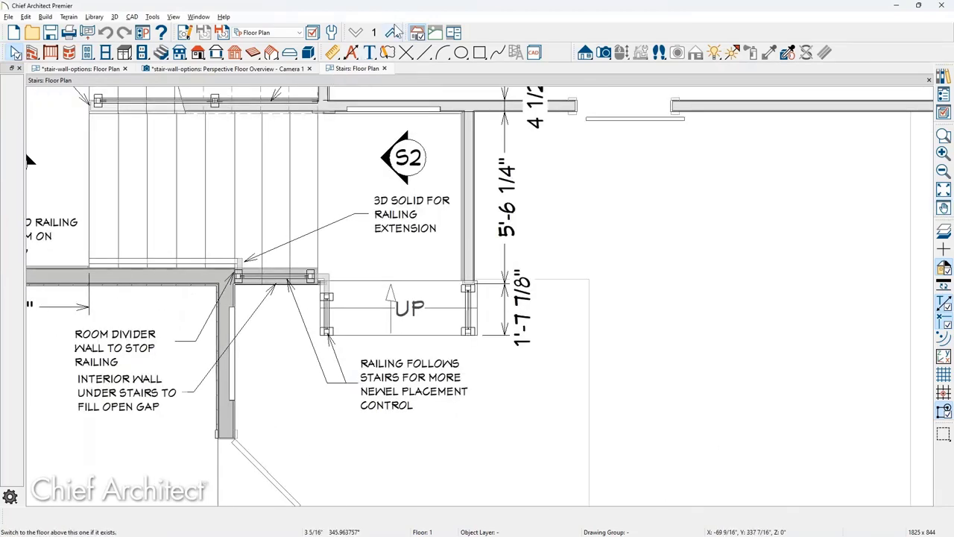
left_click(603, 52)
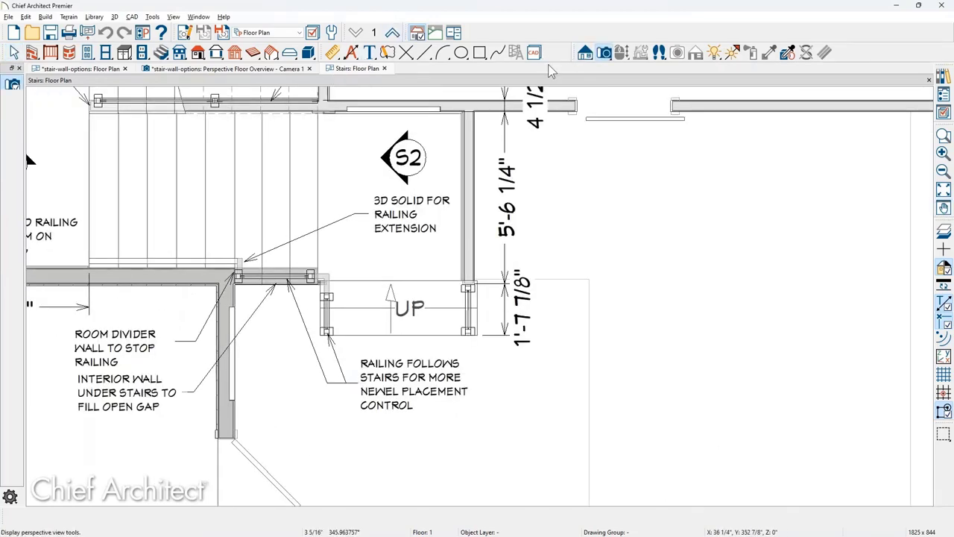
left_click(12, 119)
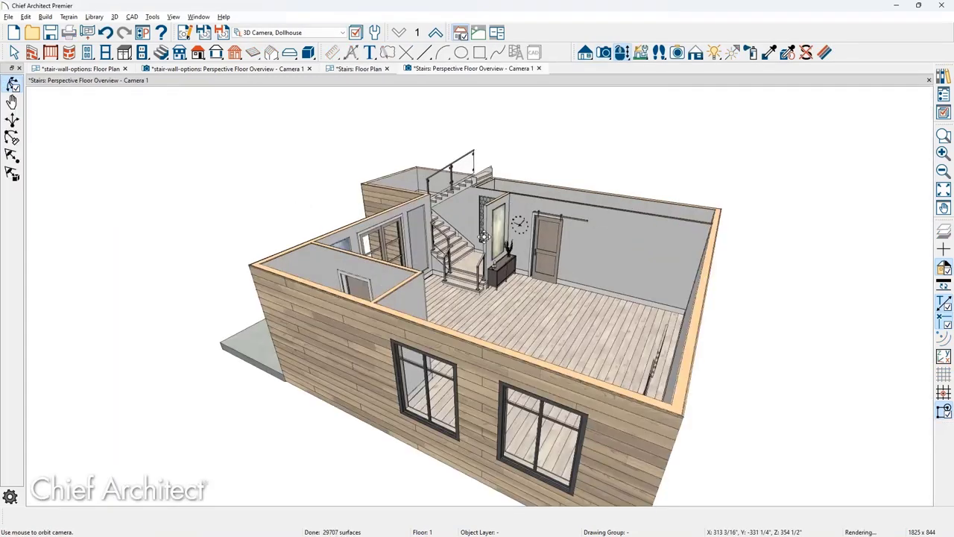
scroll(484, 236, "up", 5)
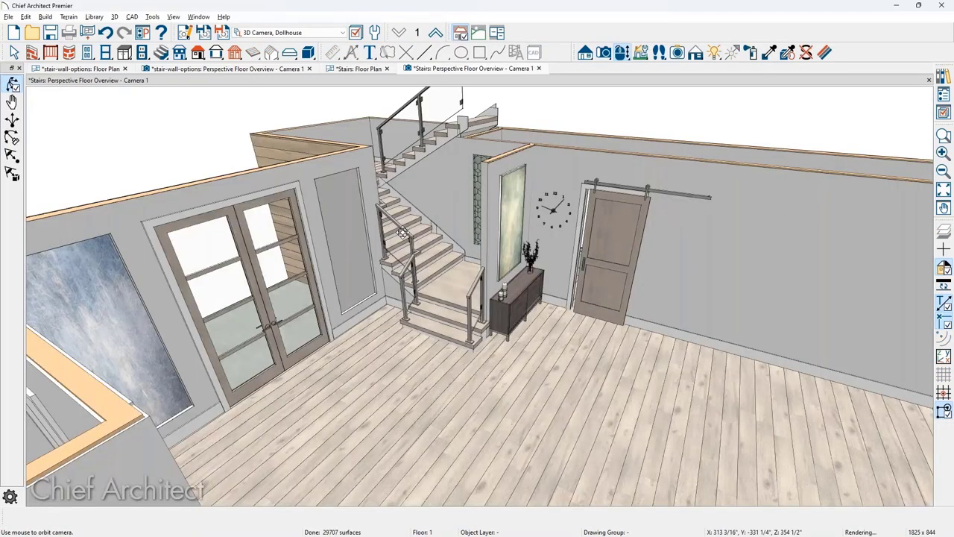
scroll(406, 228, "up", 4)
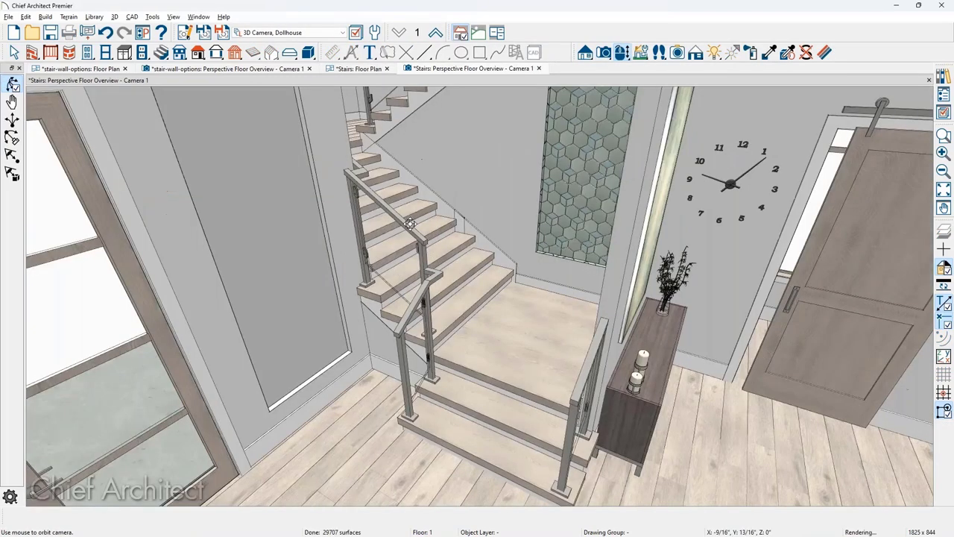
middle_click_drag(410, 224, 286, 460)
scroll(420, 219, "up", 4)
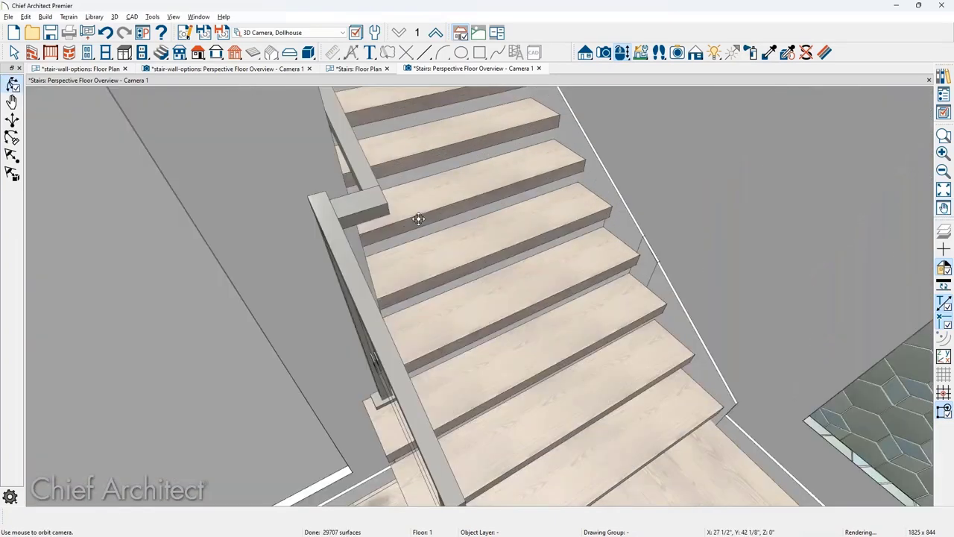
Copy the 3D solid that joins the two handrails and place the copy about 1'-2 1/2" away, beside the railing.
left_click_drag(419, 220, 507, 270)
middle_click_drag(485, 298, 343, 313)
left_click(371, 247)
left_click(69, 517)
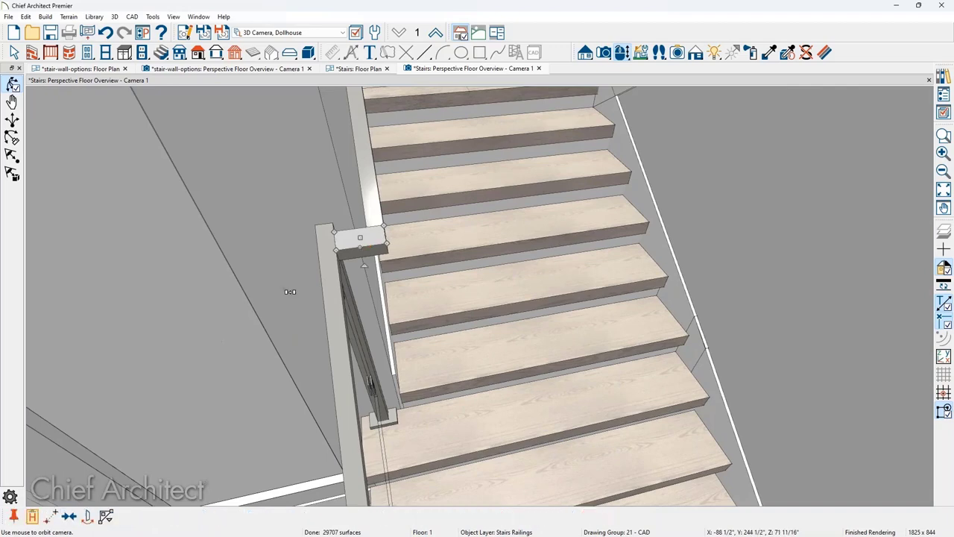
left_click_drag(360, 237, 228, 264)
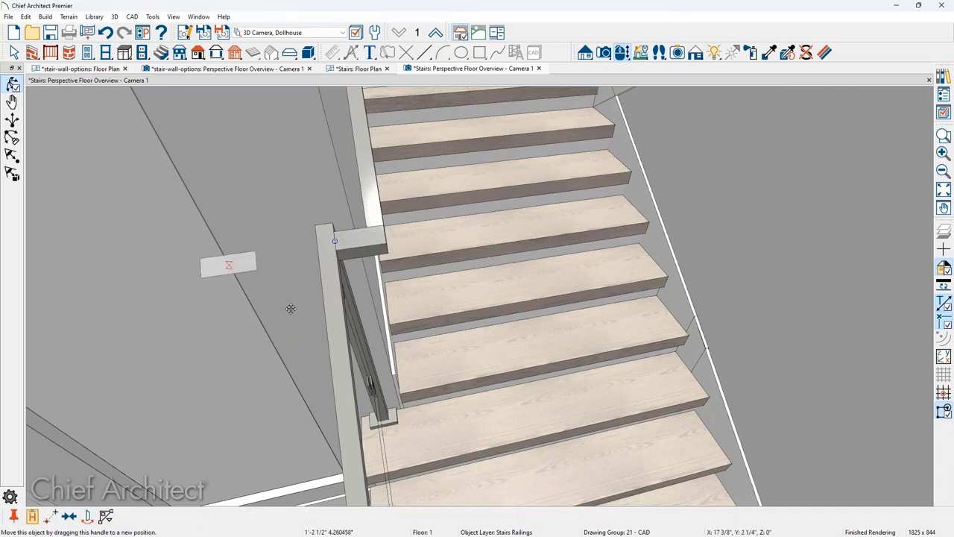
key("Escape")
Move the copied rail extension solid about 3'-2" away from the stairs to open space near the glazed double doors.
middle_click_drag(291, 313, 208, 385)
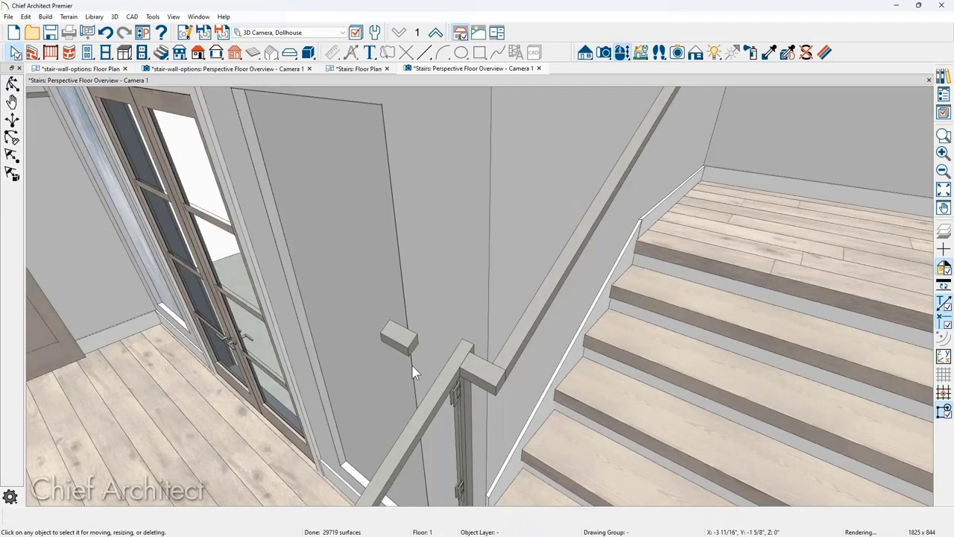
middle_click_drag(414, 373, 385, 281)
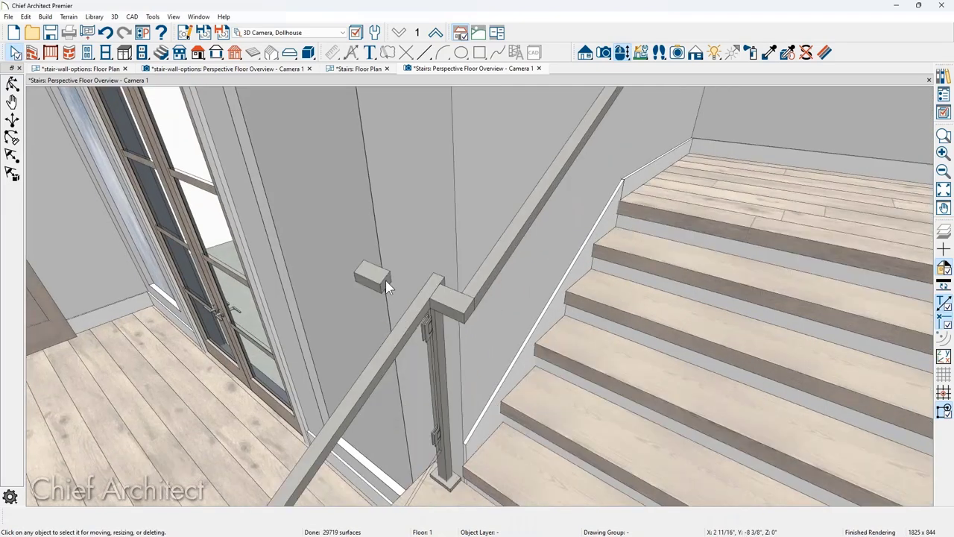
left_click(385, 280)
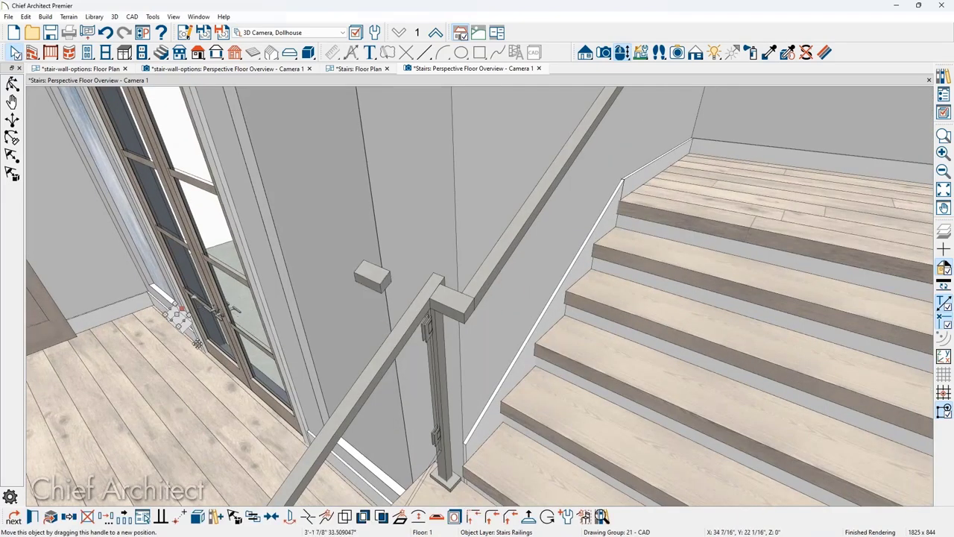
left_click_drag(197, 343, 197, 342)
scroll(195, 337, "up", 3)
left_click_drag(191, 307, 217, 284)
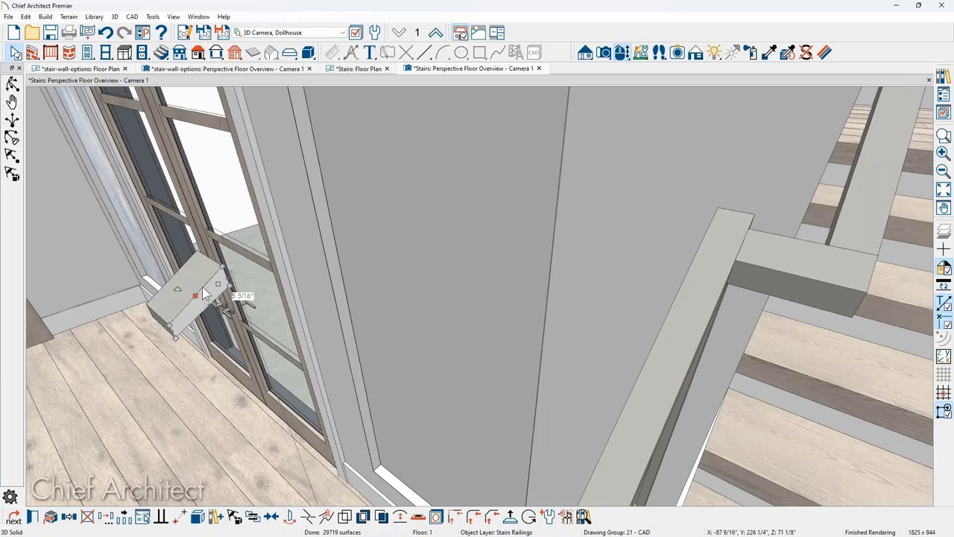
Try to break an edge of the copied rail extension solid's side face.
key("Escape")
left_click(199, 298)
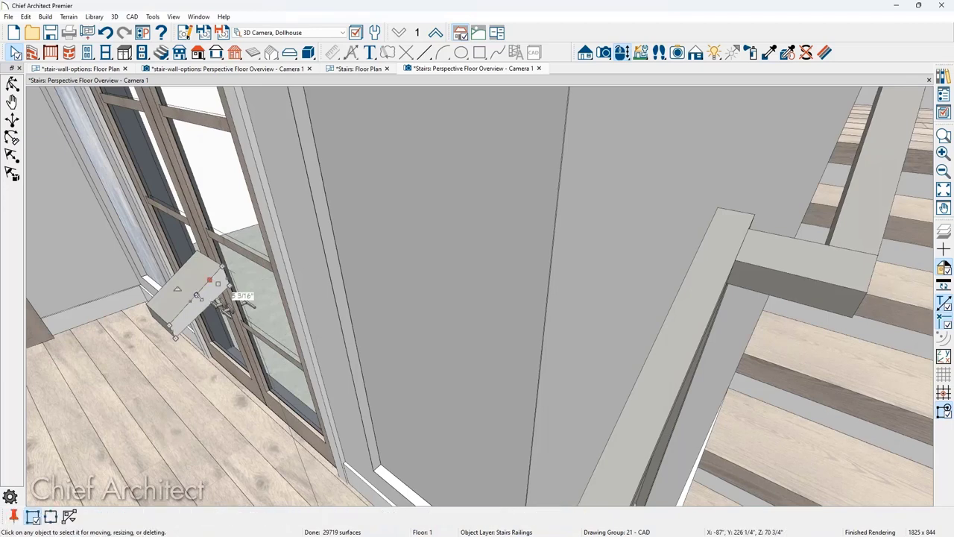
left_click_drag(197, 296, 219, 373)
middle_click_drag(218, 373, 167, 216)
scroll(168, 258, "up", 4)
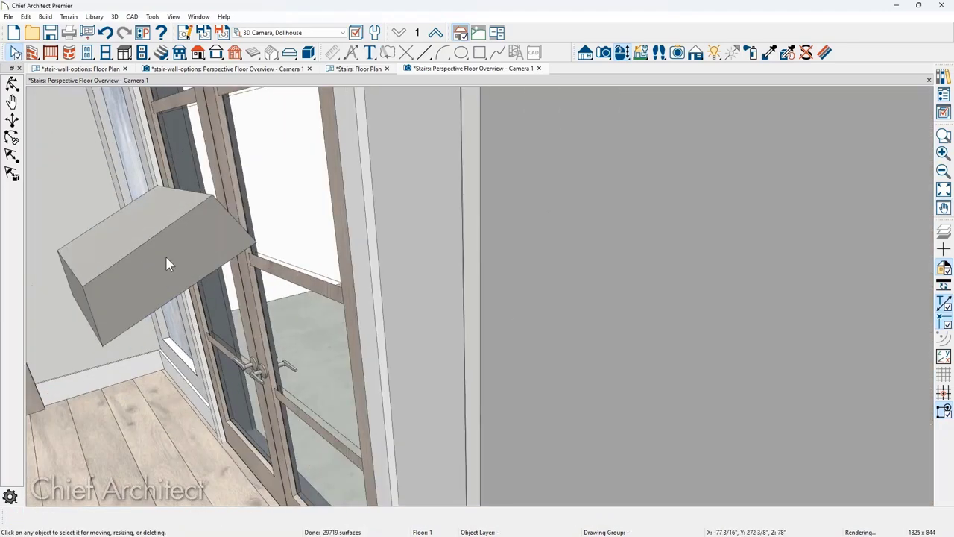
left_click(168, 258)
scroll(206, 268, "down", 3)
key("Escape")
Add a break at the middle of the copied solid's upper edge and pull one segment outward into an L-like shape.
left_click(209, 266)
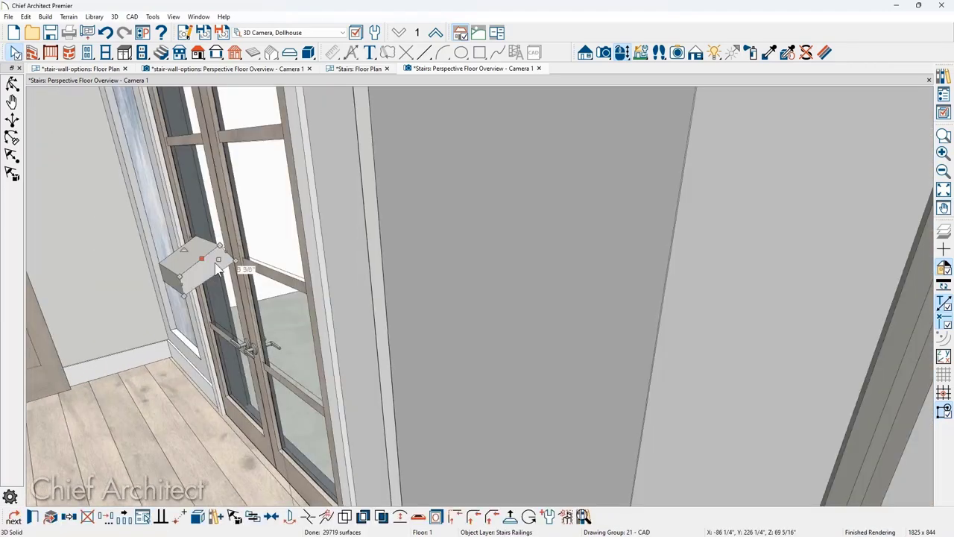
key("3")
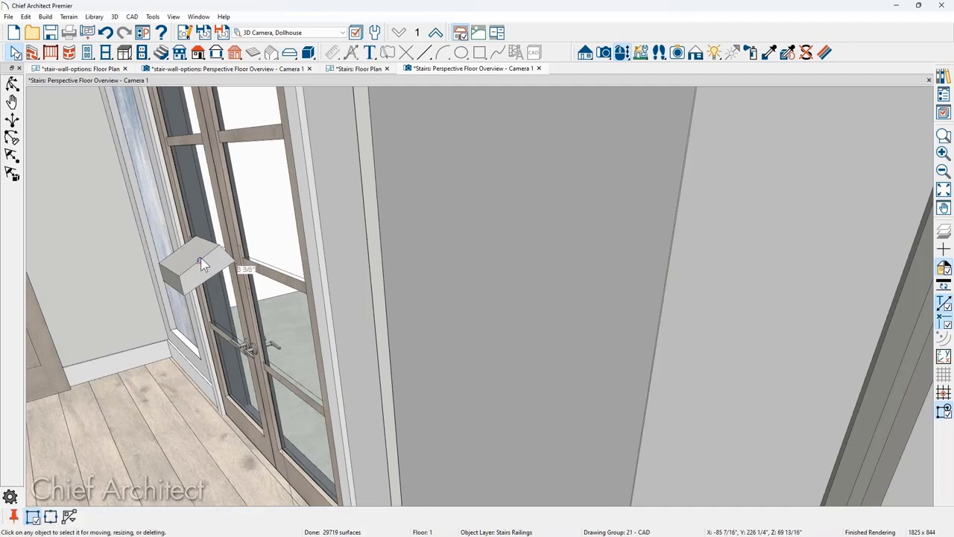
left_click(201, 259)
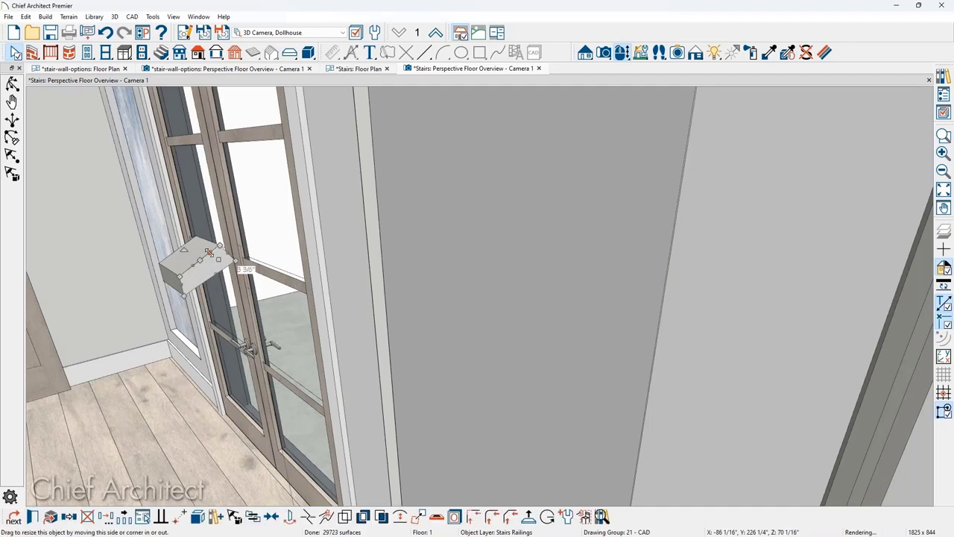
left_click_drag(209, 253, 186, 229)
key("Escape")
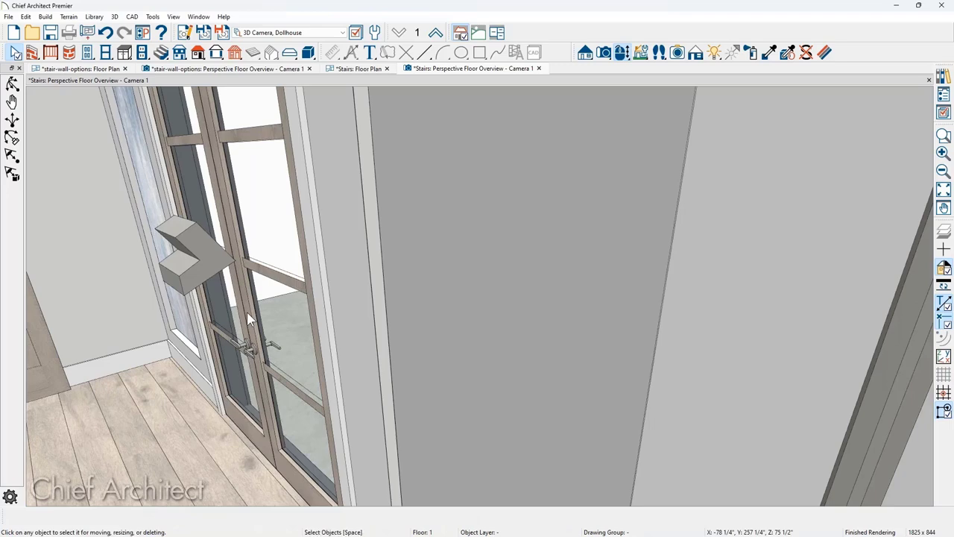
Add another break to the L-shaped solid's outer edge and extend that segment to form a zigzag offset shape.
left_click(204, 235)
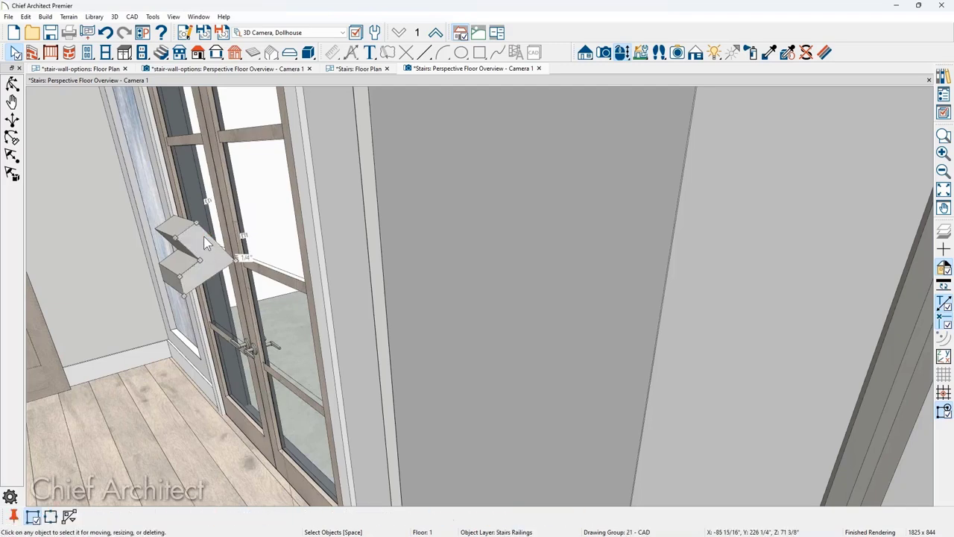
left_click_drag(208, 240, 272, 290)
key("Escape")
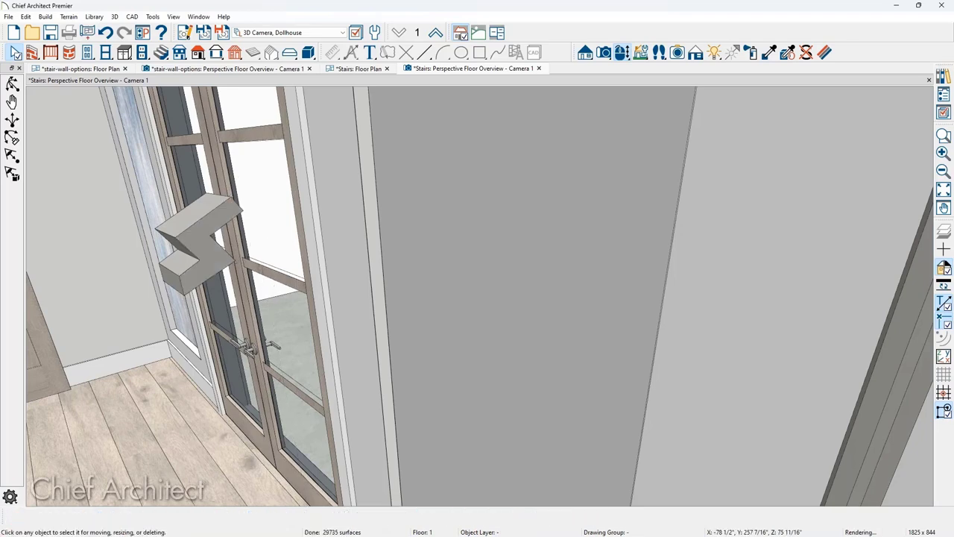
Switch to the image viewer showing the Questions slide, 2-Qs.jpg.
middle_click_drag(288, 320, 252, 302)
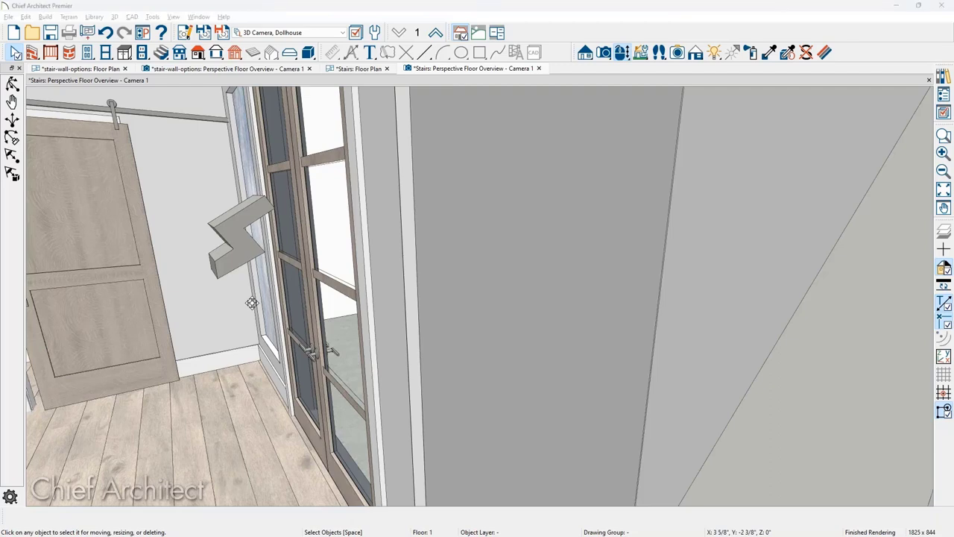
key("alt+Tab")
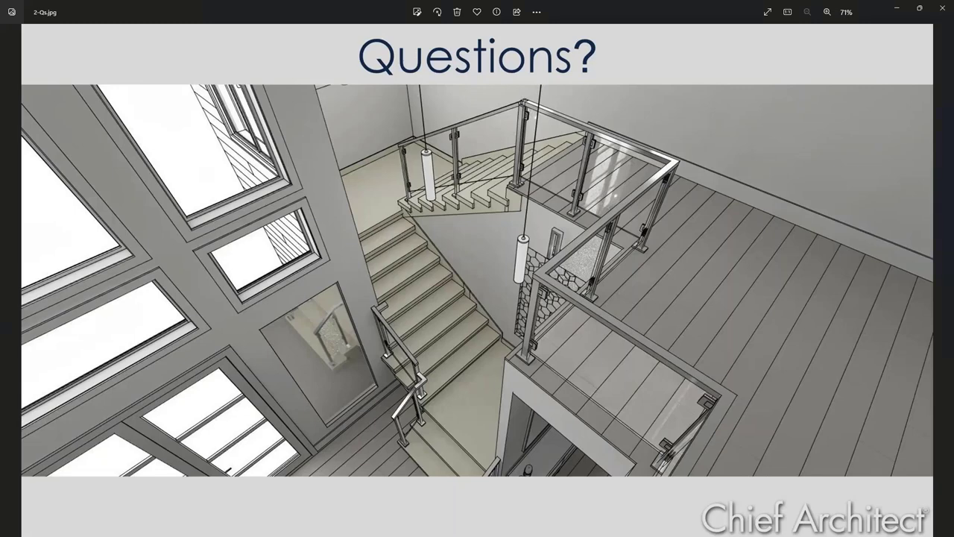
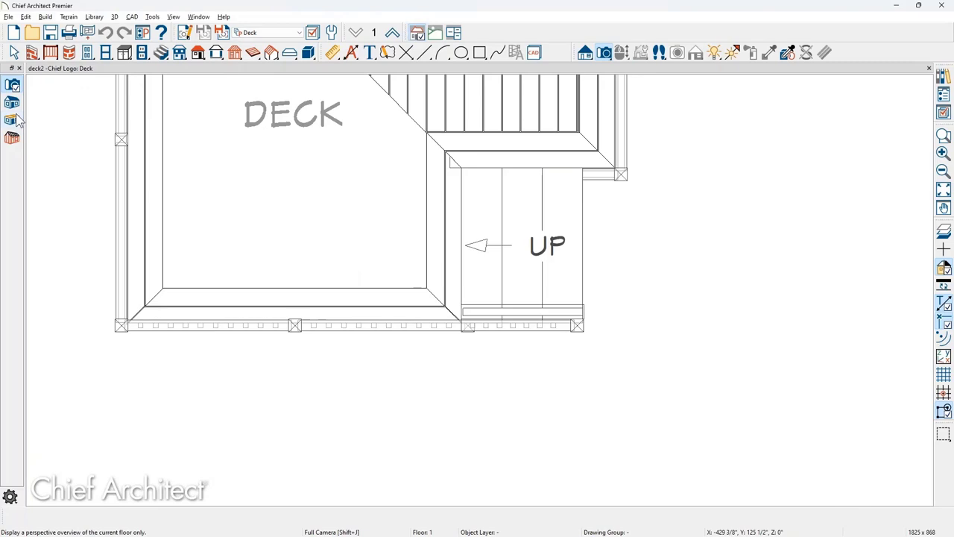
Create a perspective floor overview of the deck plan and examine the deck's edge, baluster railing and stairs.
left_click(18, 121)
scroll(470, 365, "up", 4)
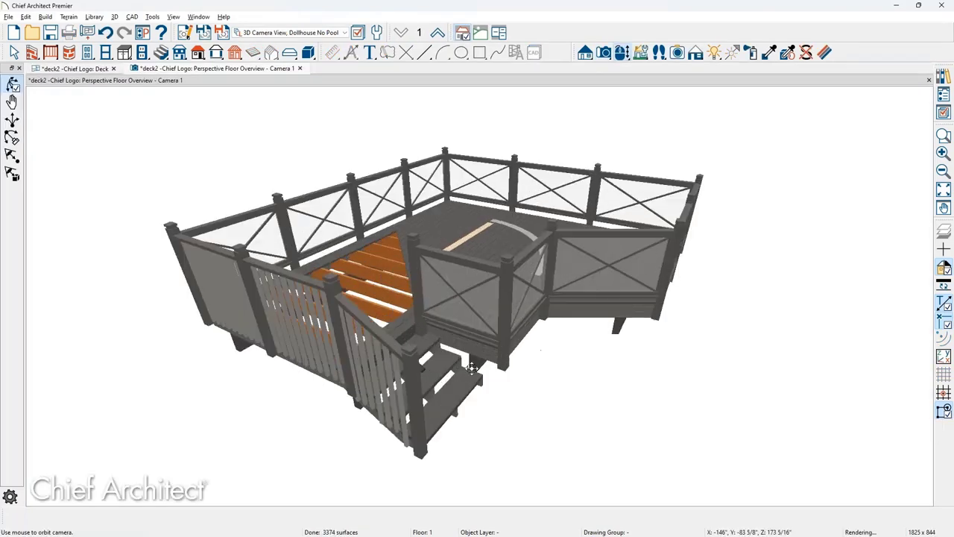
middle_click_drag(437, 350, 475, 276)
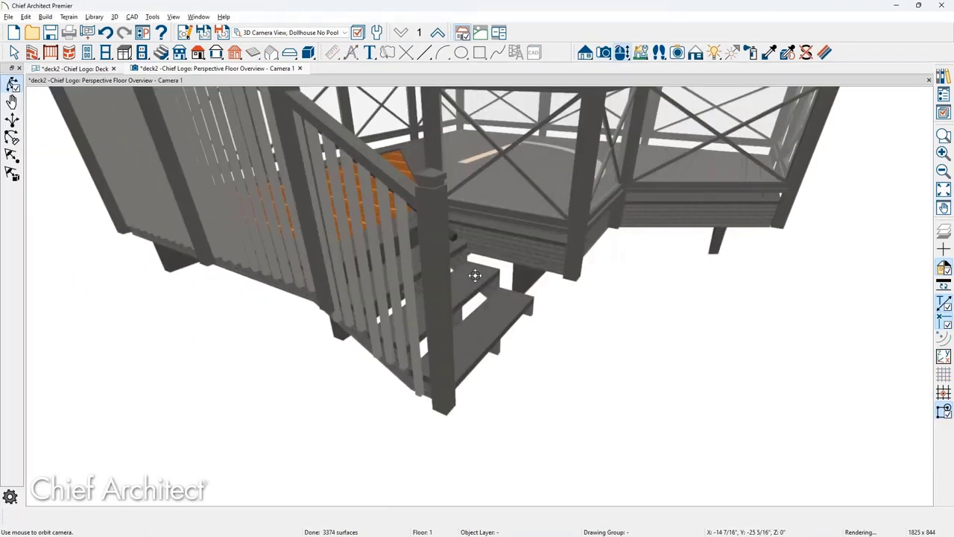
left_click_drag(475, 275, 625, 253)
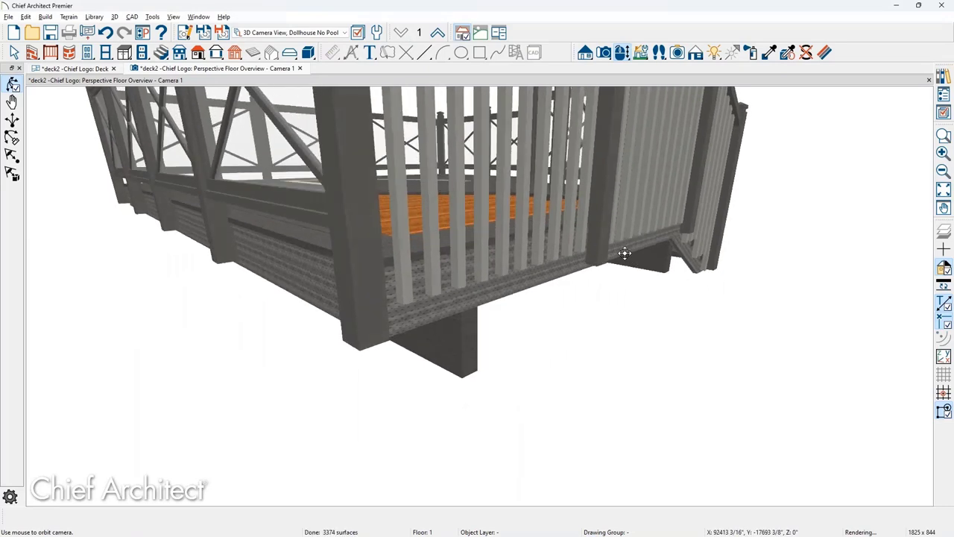
middle_click_drag(625, 258, 604, 291)
scroll(607, 273, "down", 3)
left_click_drag(607, 272, 545, 307)
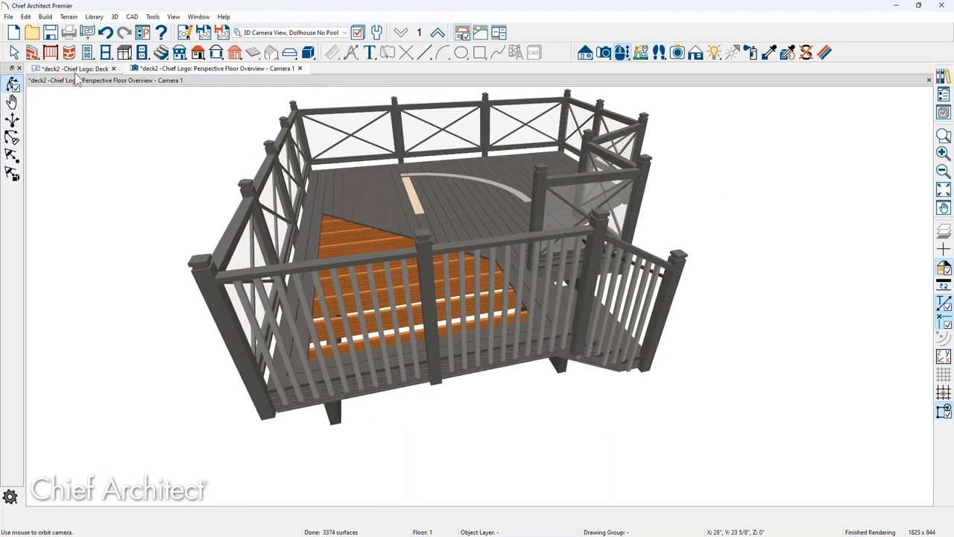
Open the front baluster railing's specification and review its rail style, checking the railing's horizontal offset.
key("space")
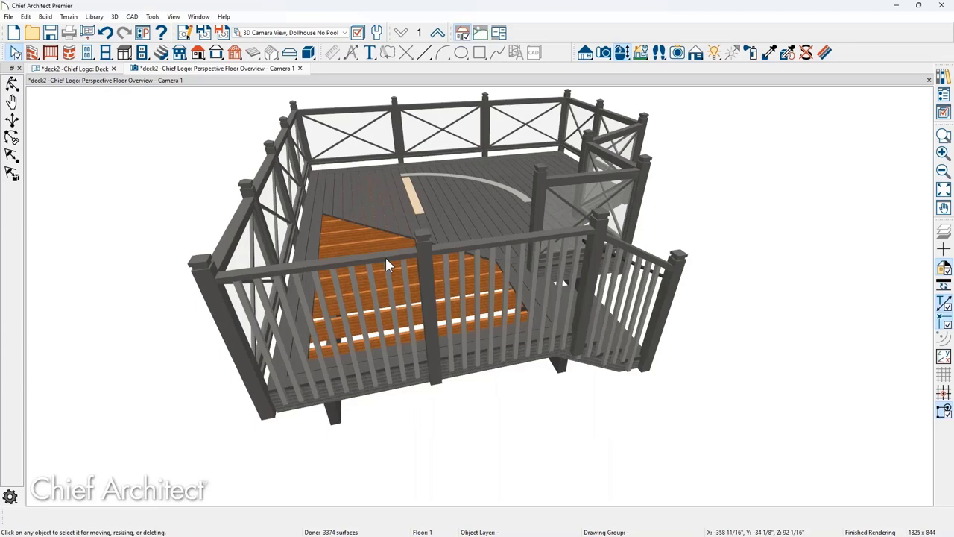
left_click(386, 265)
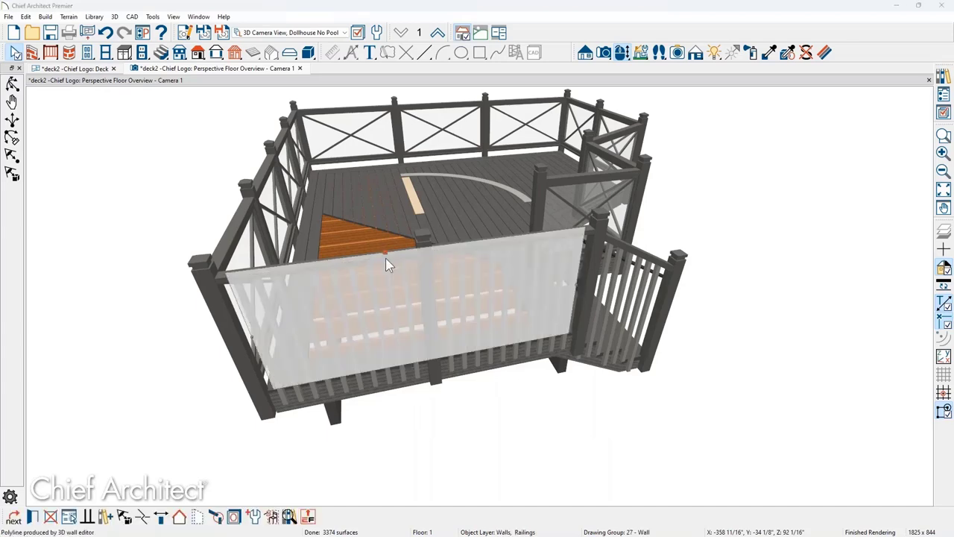
double_click(386, 258)
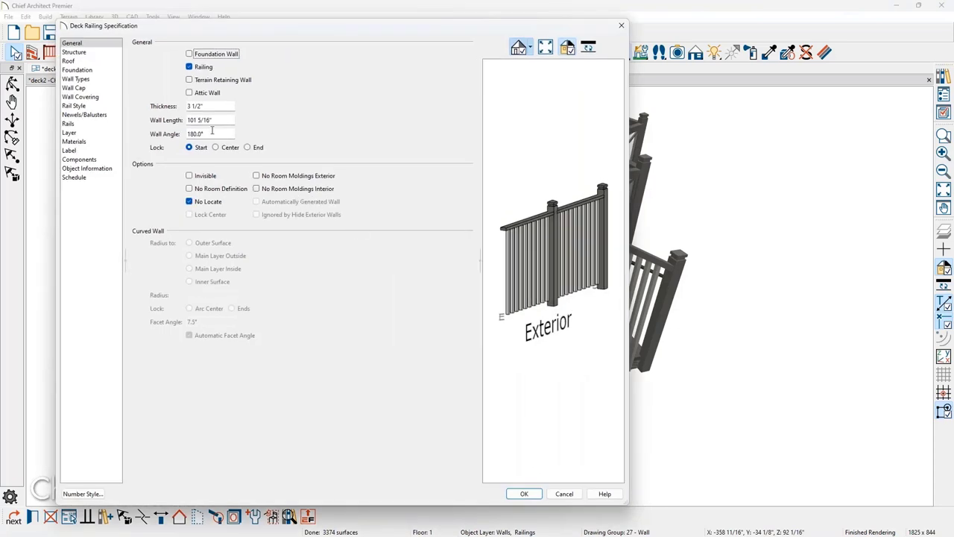
left_click(89, 106)
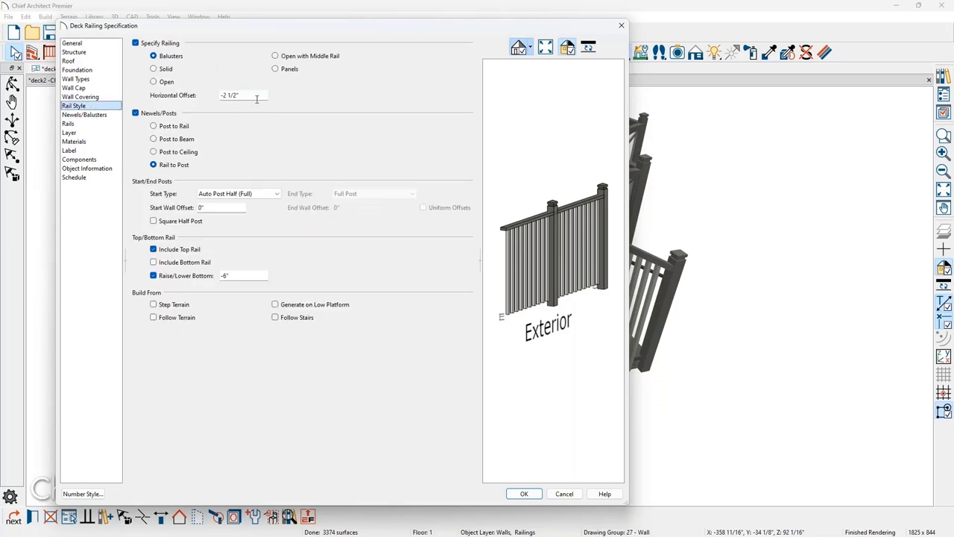
left_click_drag(256, 99, 221, 113)
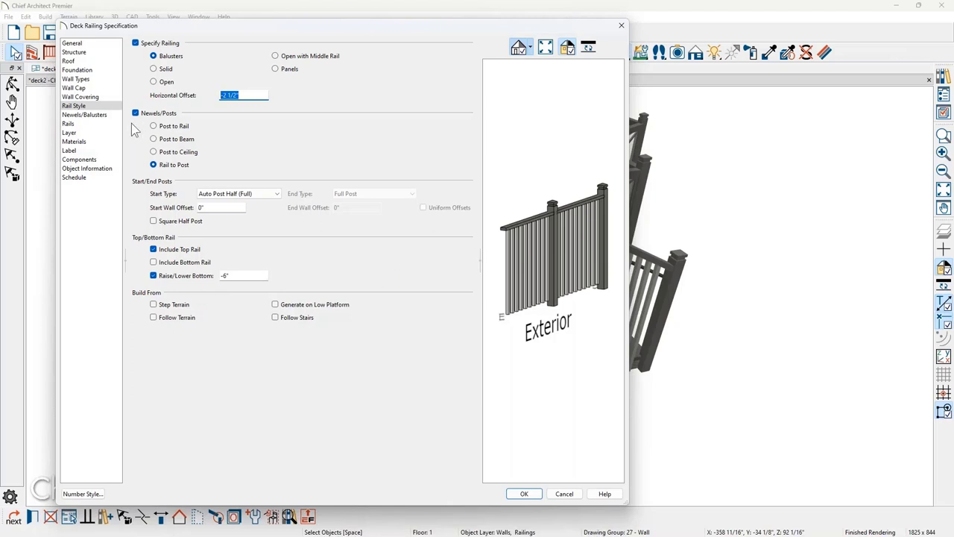
Review the railing's newel and baluster settings, checking the newels' bottom offset against the post in the preview.
left_click(101, 115)
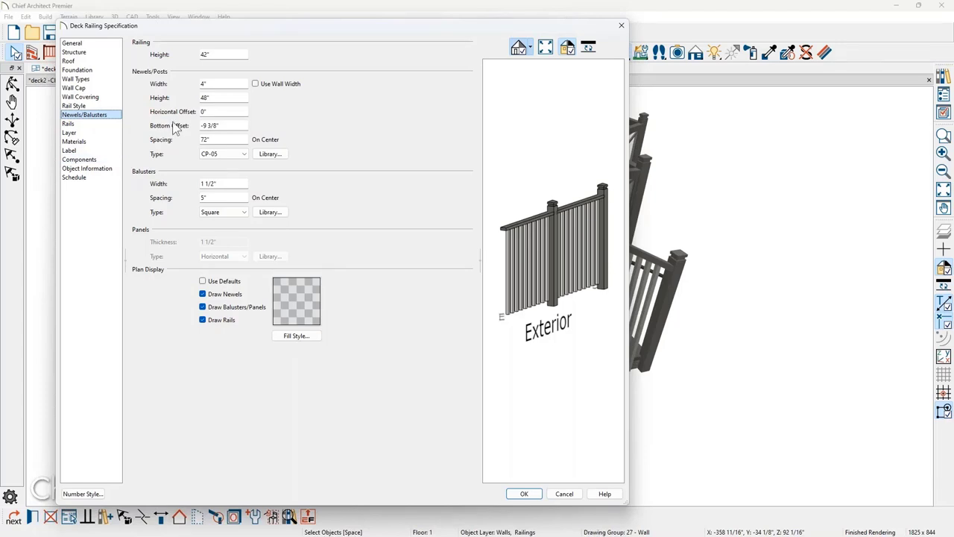
left_click_drag(221, 124, 197, 126)
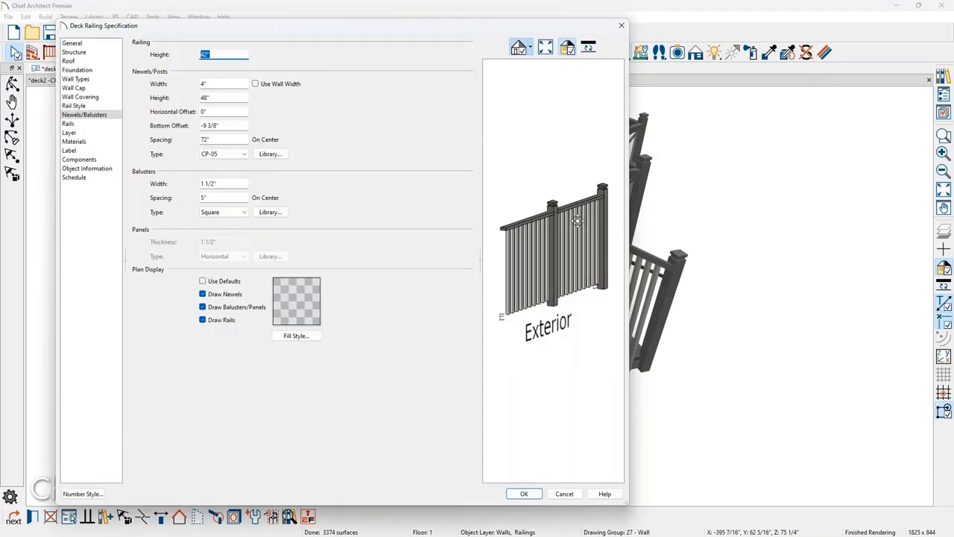
scroll(556, 222, "up", 4)
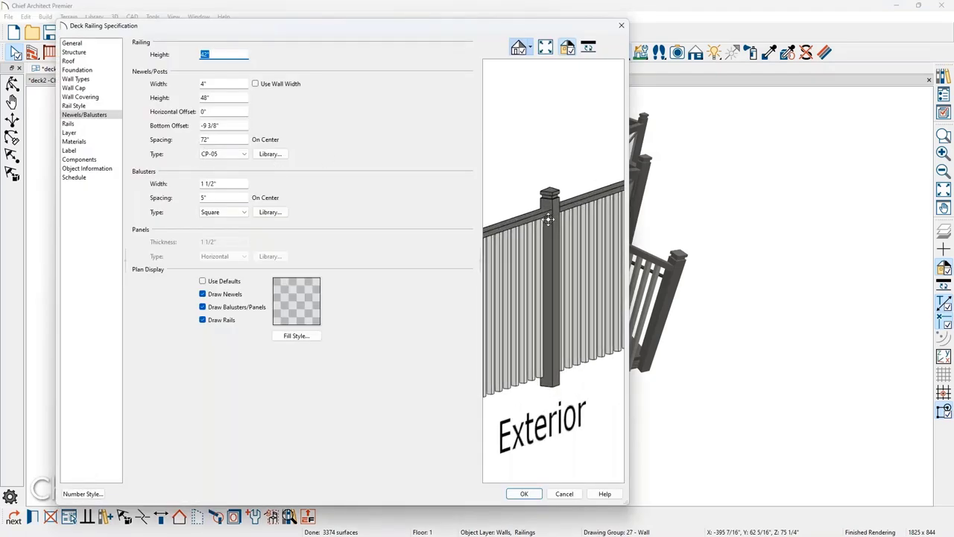
left_click(220, 125)
scroll(529, 378, "up", 4)
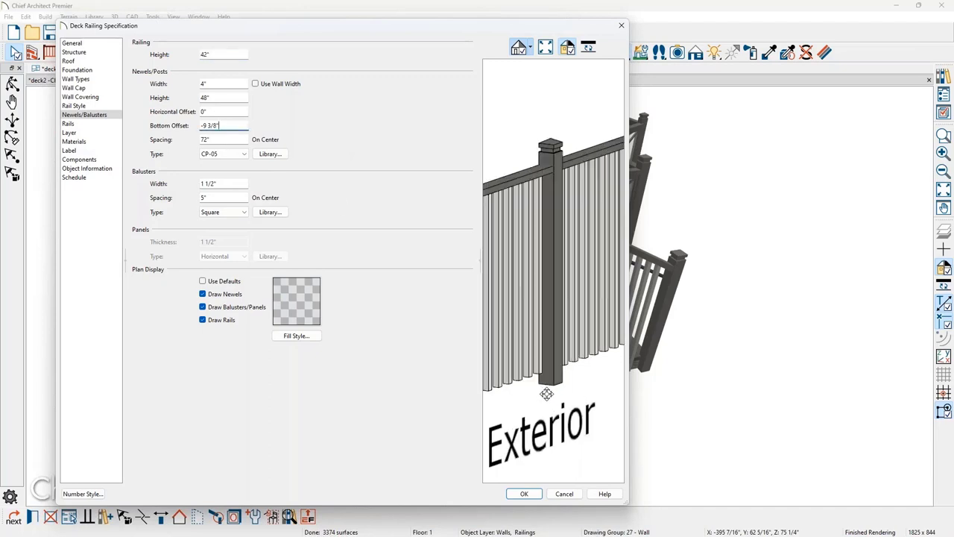
left_click_drag(224, 124, 200, 125)
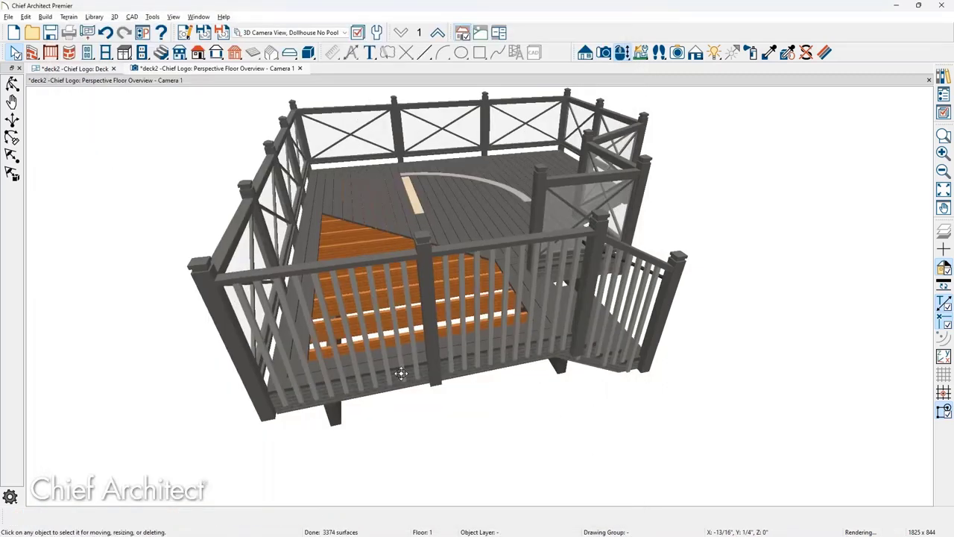
Examine the front railing in the 3D view, looking at how the balusters and newel posts meet the deck edge.
scroll(459, 385, "up", 3)
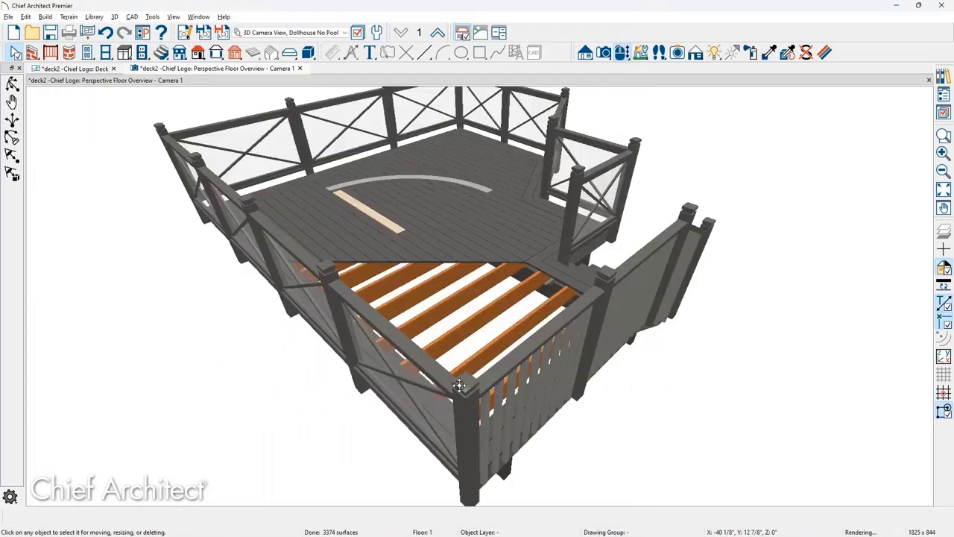
scroll(459, 384, "up", 5)
scroll(686, 293, "up", 3)
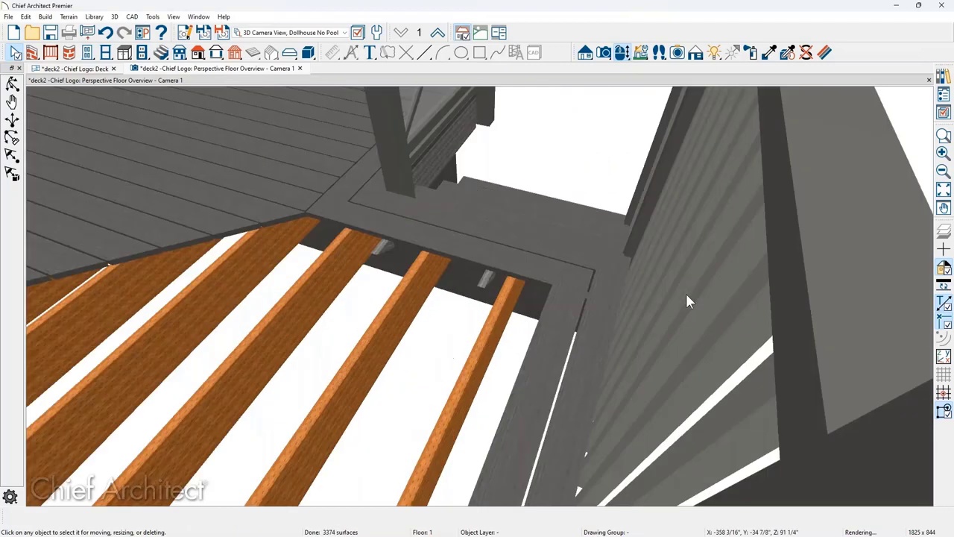
middle_click_drag(679, 299, 671, 238)
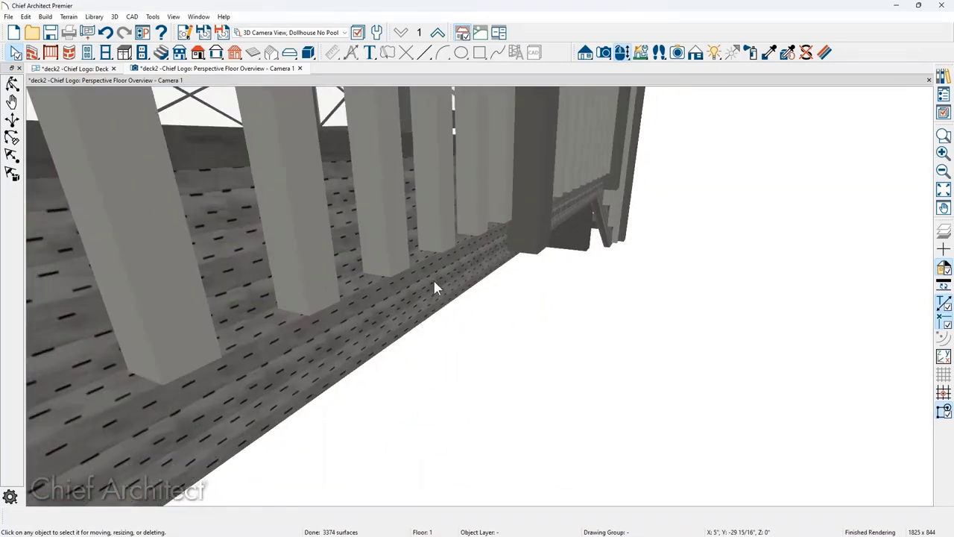
scroll(443, 264, "down", 1)
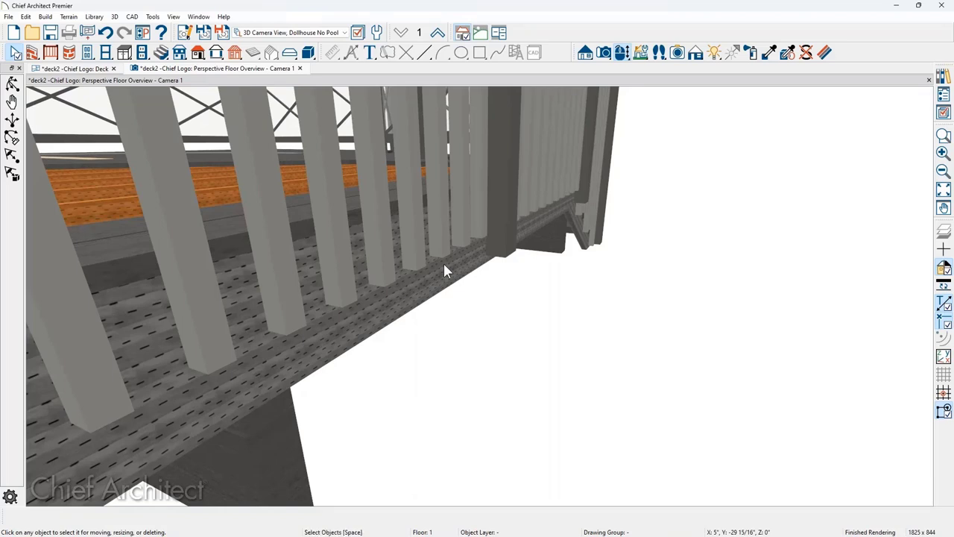
scroll(563, 257, "down", 2)
middle_click_drag(562, 258, 574, 337)
left_click_drag(574, 337, 538, 352)
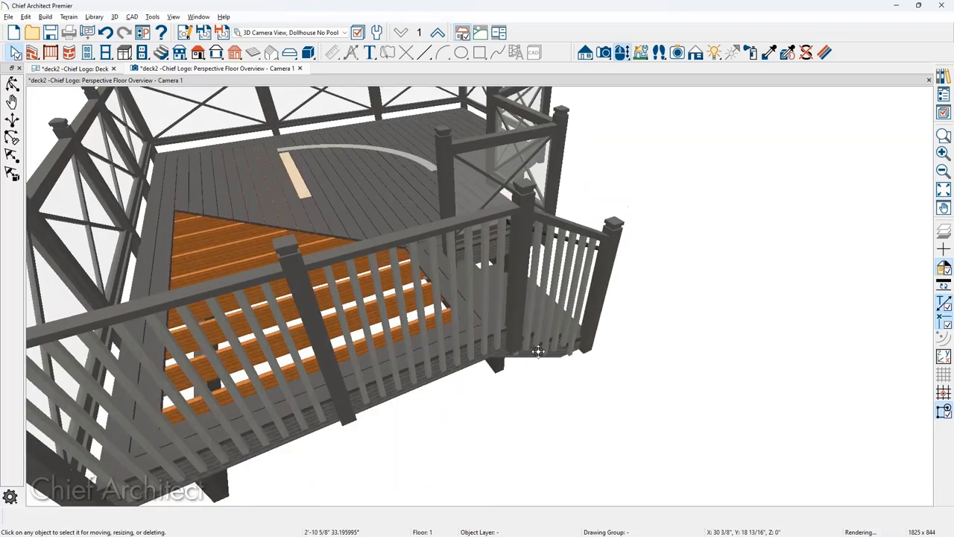
scroll(539, 350, "down", 3)
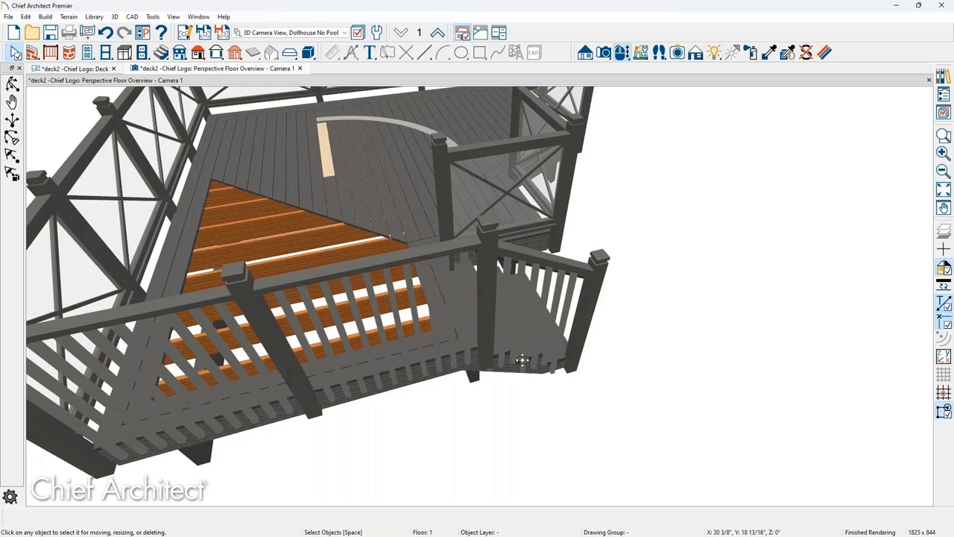
middle_click_drag(369, 435, 444, 380)
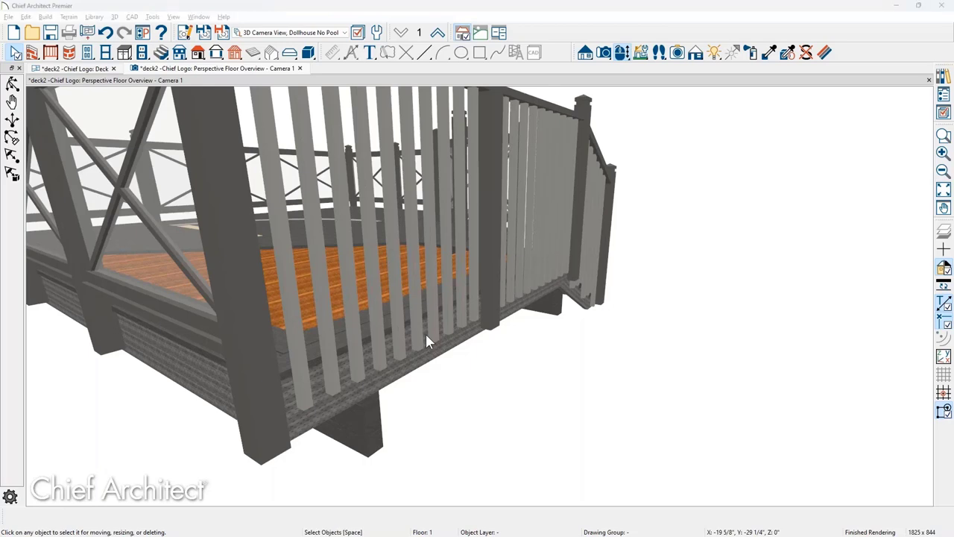
Dismiss the Questions slide viewer and close the deck's camera view and plan without saving.
key("alt+Tab")
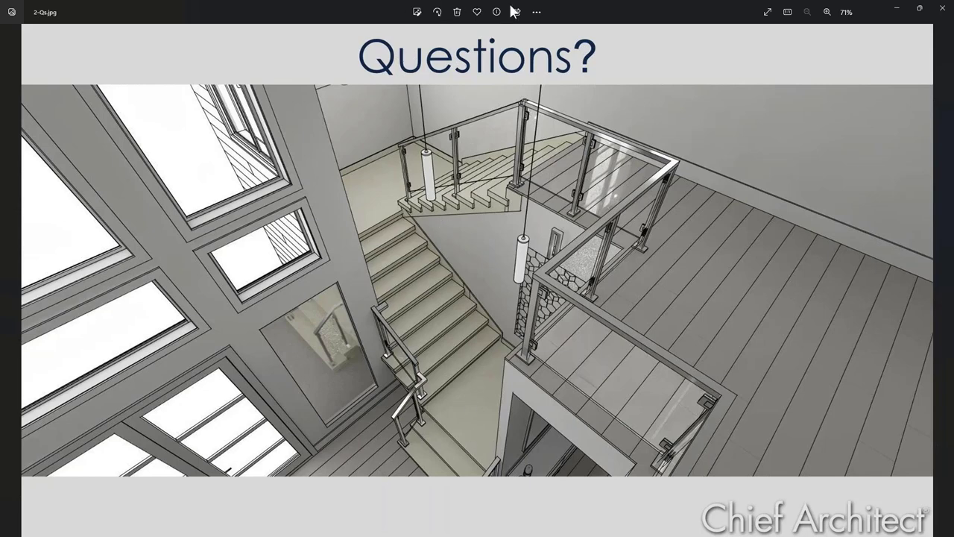
left_click(897, 12)
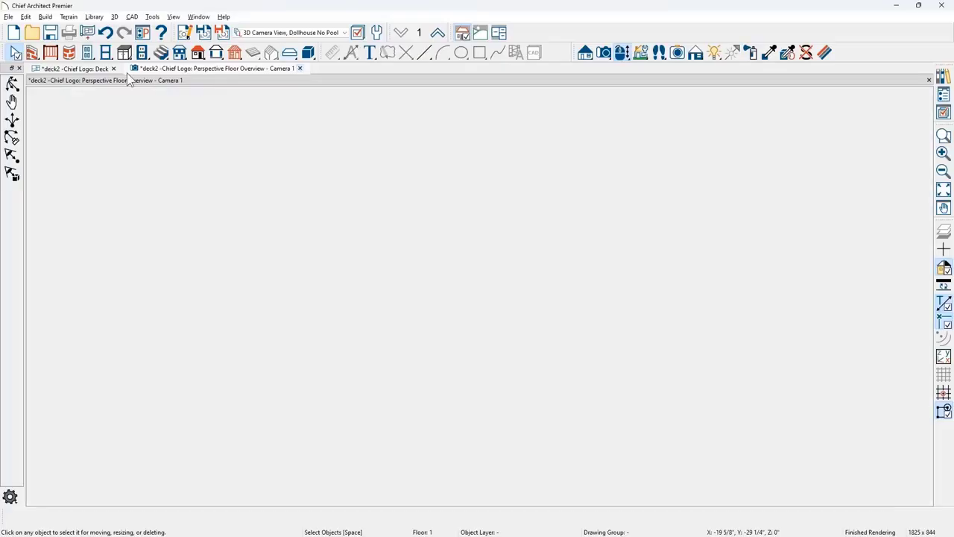
key("ctrl+w")
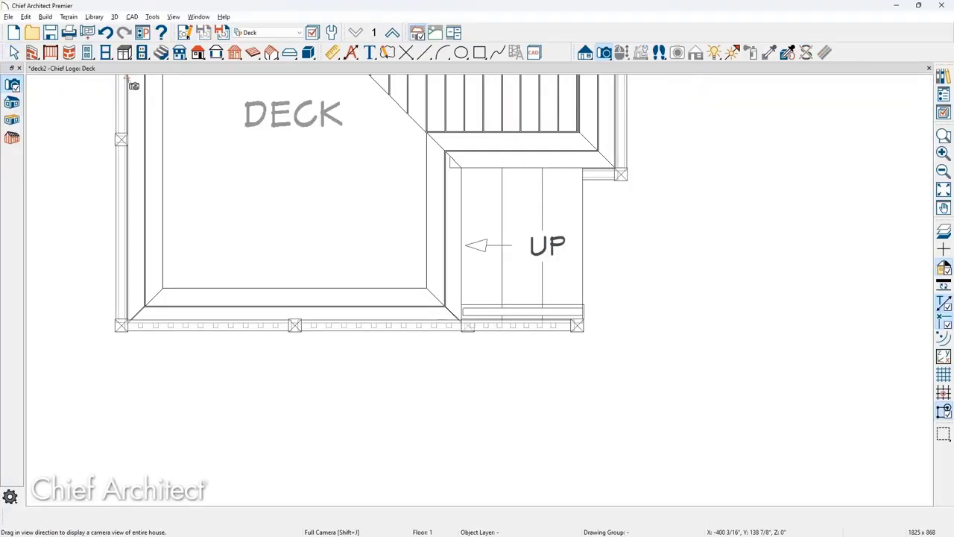
left_click(929, 69)
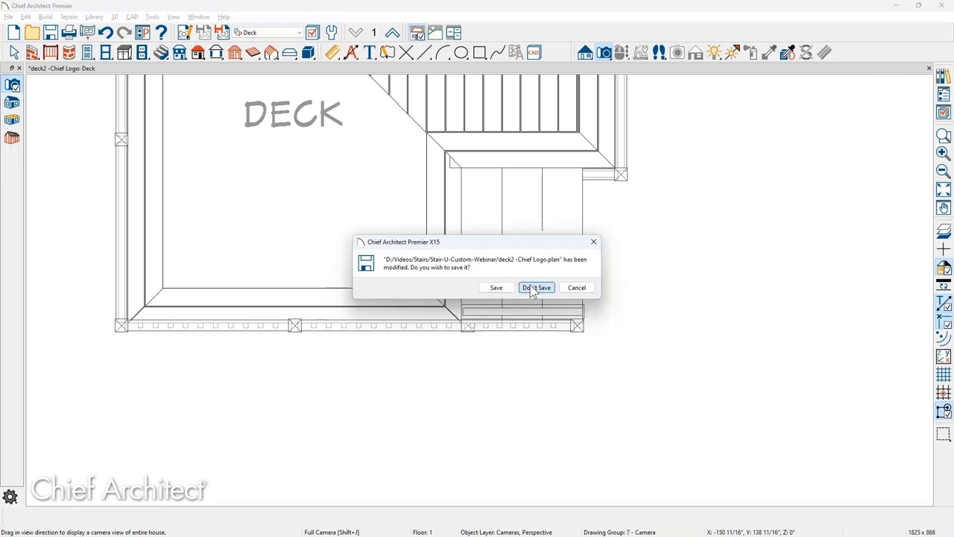
left_click(534, 288)
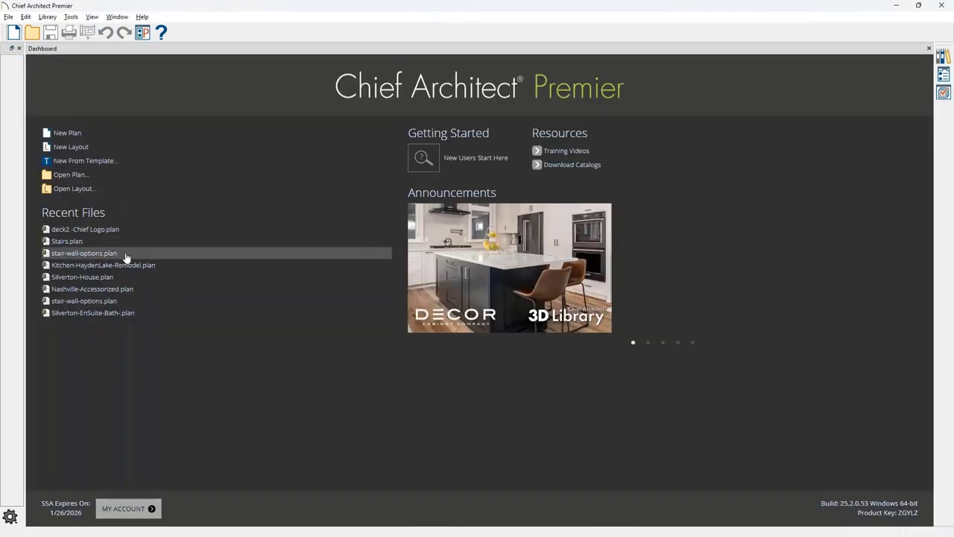
Open the recent plan stair-wall-options.plan and create a perspective floor overview of it.
left_click(83, 253)
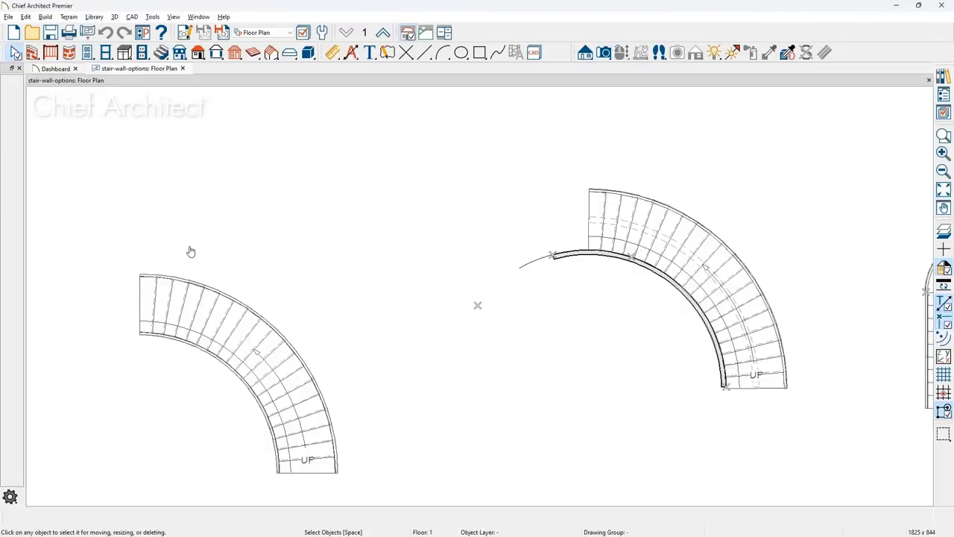
scroll(252, 251, "down", 4)
left_click_drag(252, 254, 381, 268)
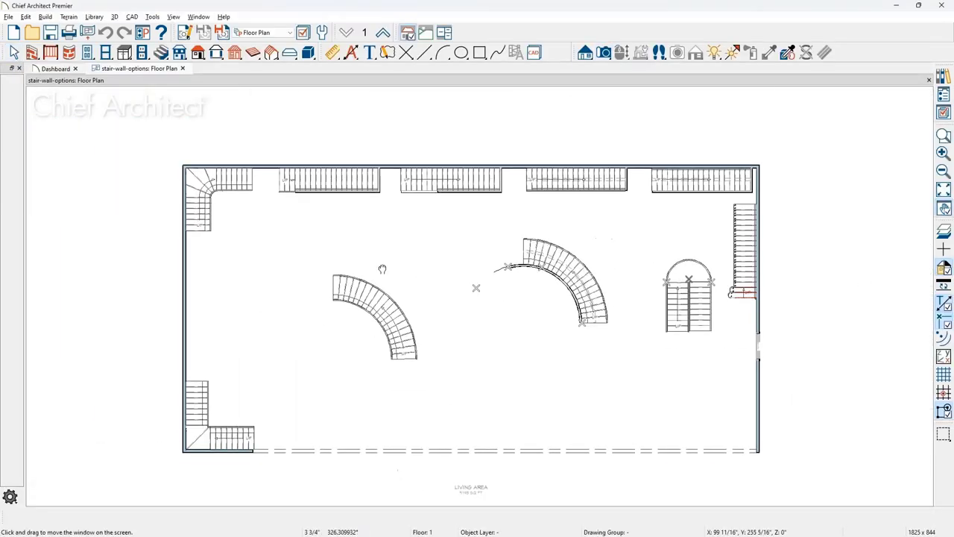
left_click(604, 52)
left_click(12, 119)
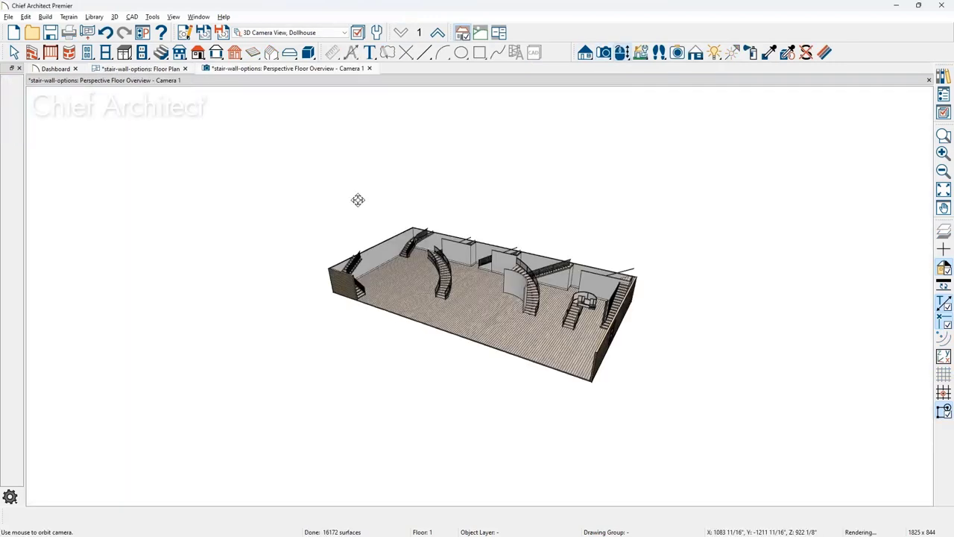
Examine the straight stairs along the back wall, focusing on the baluster railing that meets the full-height wall.
left_click_drag(418, 217, 421, 269)
scroll(421, 268, "up", 4)
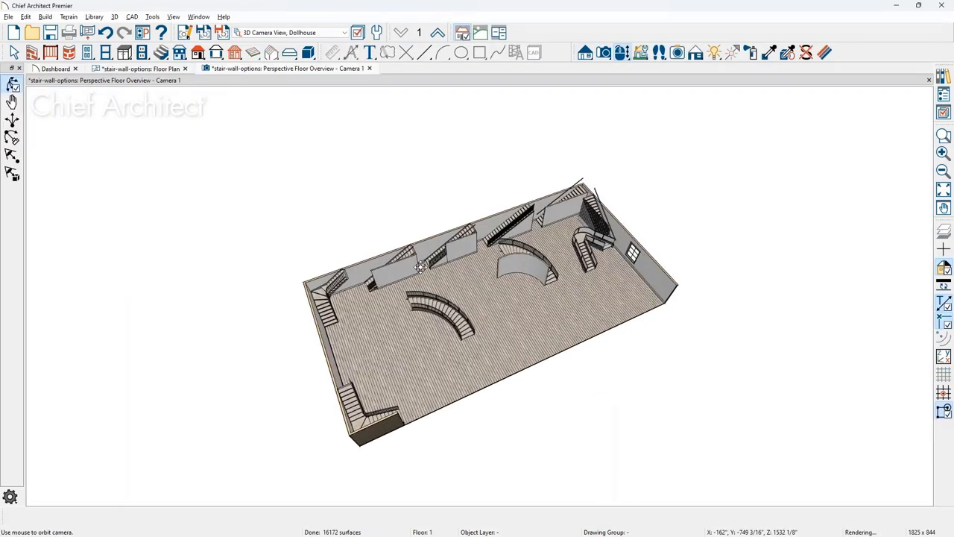
scroll(423, 265, "up", 4)
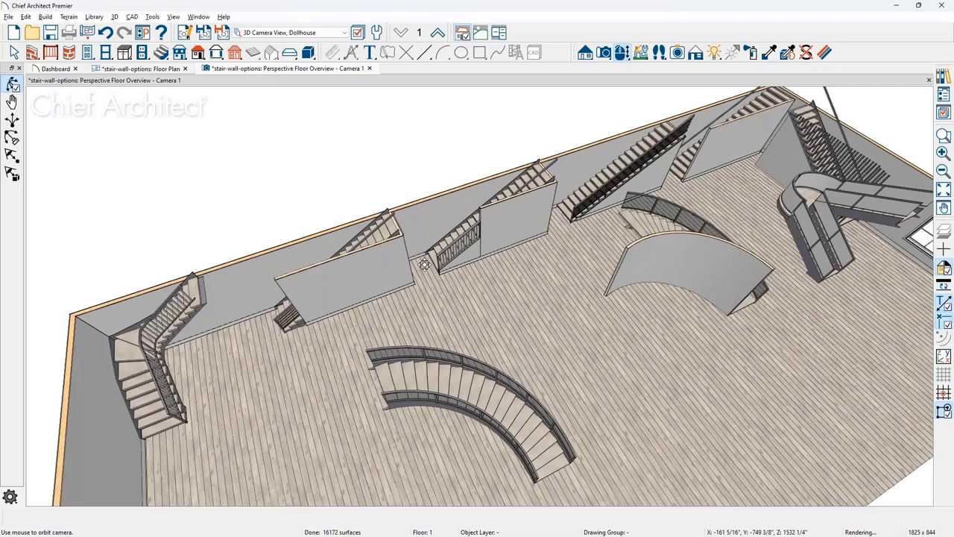
scroll(423, 265, "up", 6)
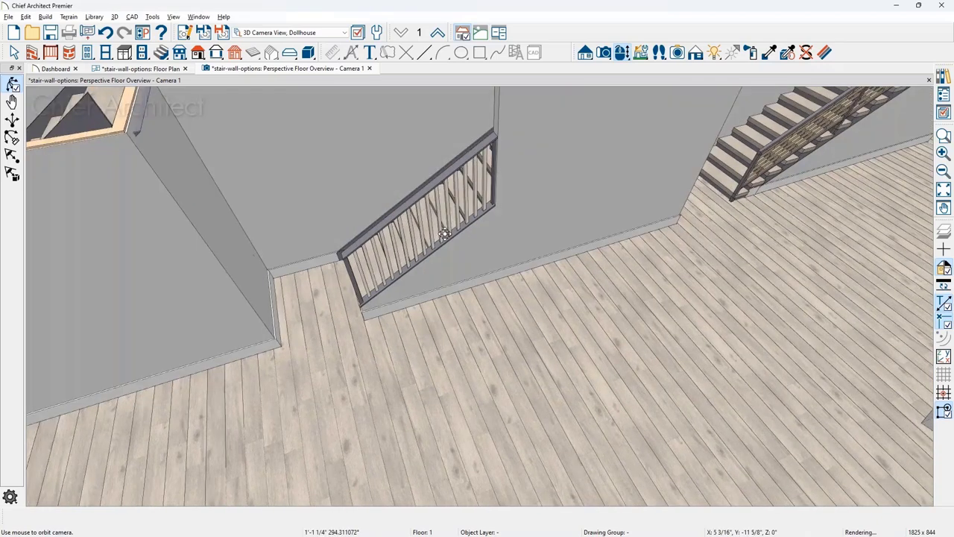
left_click_drag(444, 233, 455, 255)
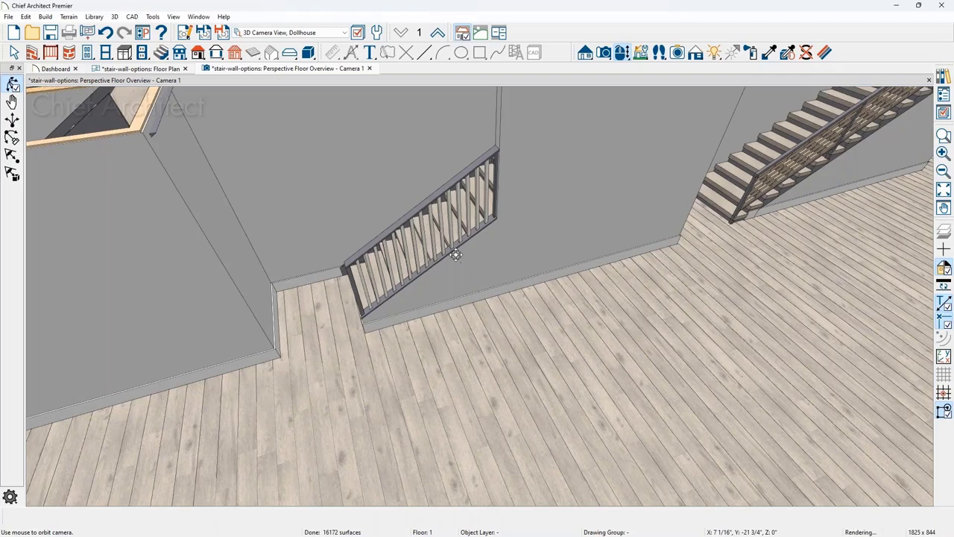
scroll(456, 255, "up", 3)
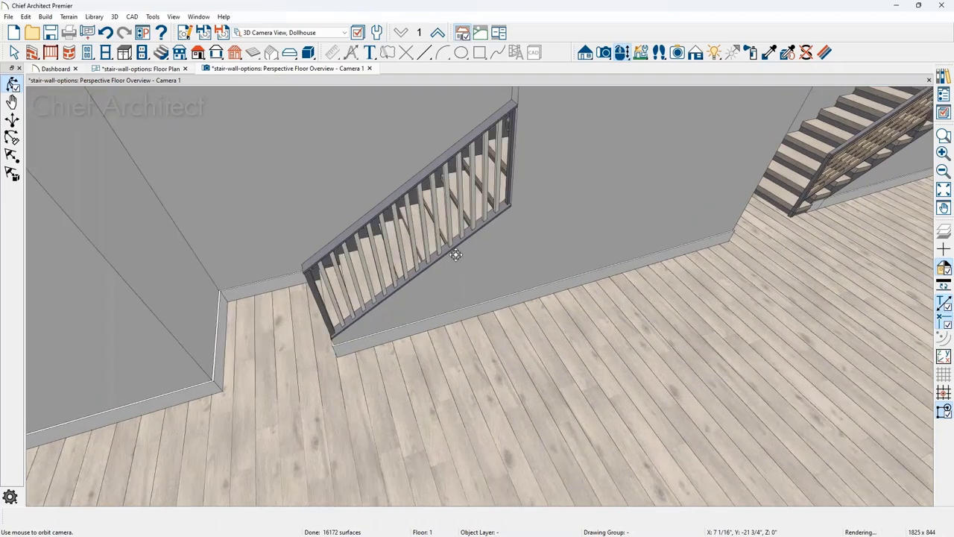
left_click_drag(501, 310, 515, 294)
middle_click_drag(516, 294, 483, 316)
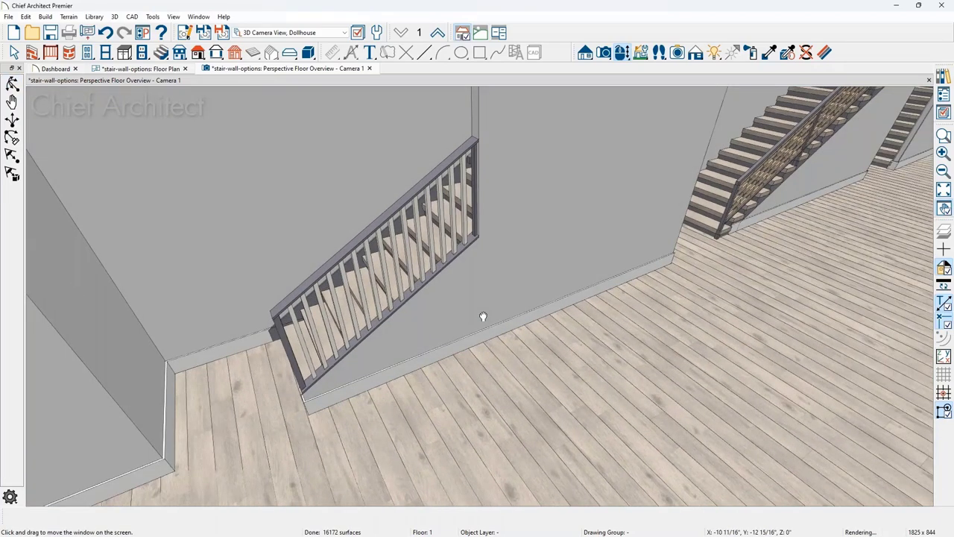
left_click_drag(483, 316, 420, 387)
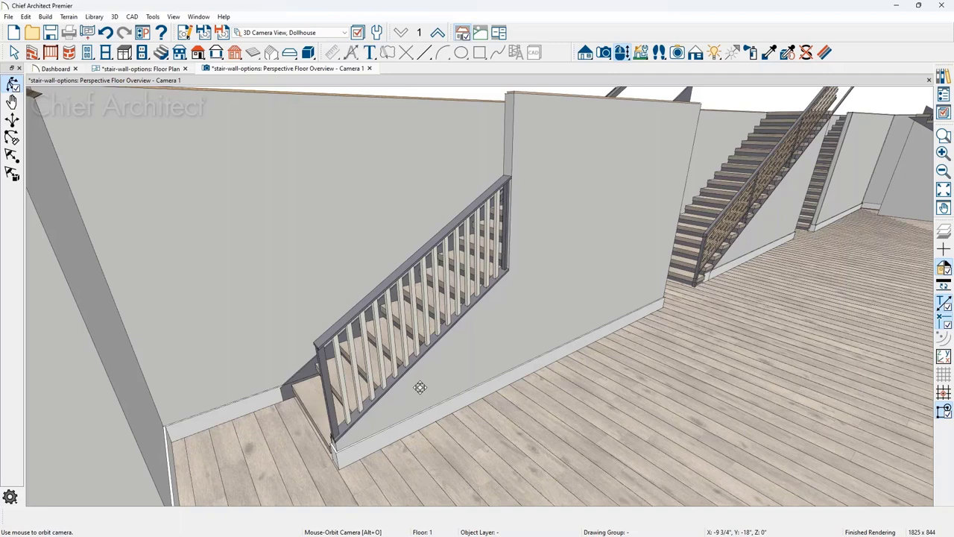
Open the specification of the stair's baluster railing and review its wall types and pony wall settings.
key("space")
left_click(420, 386)
key("ctrl+e")
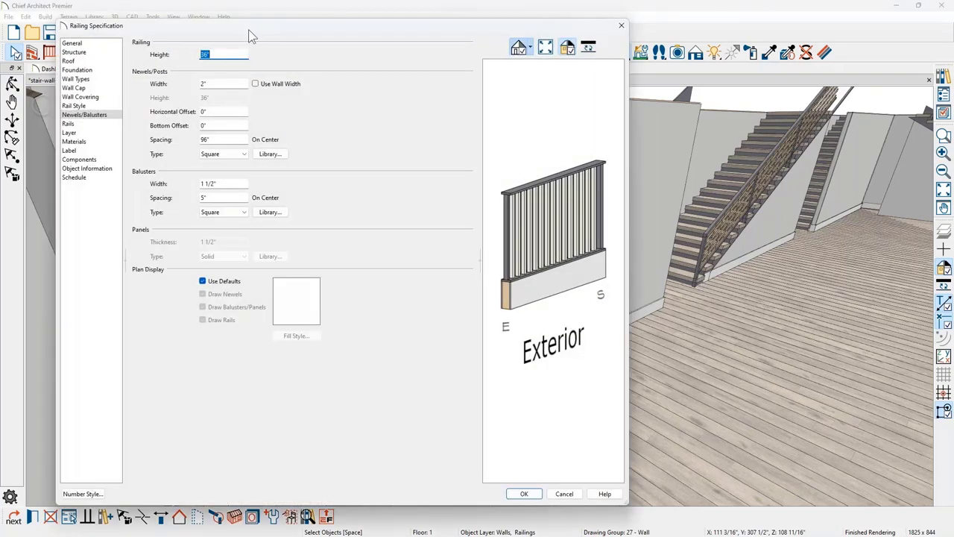
left_click_drag(248, 29, 591, 40)
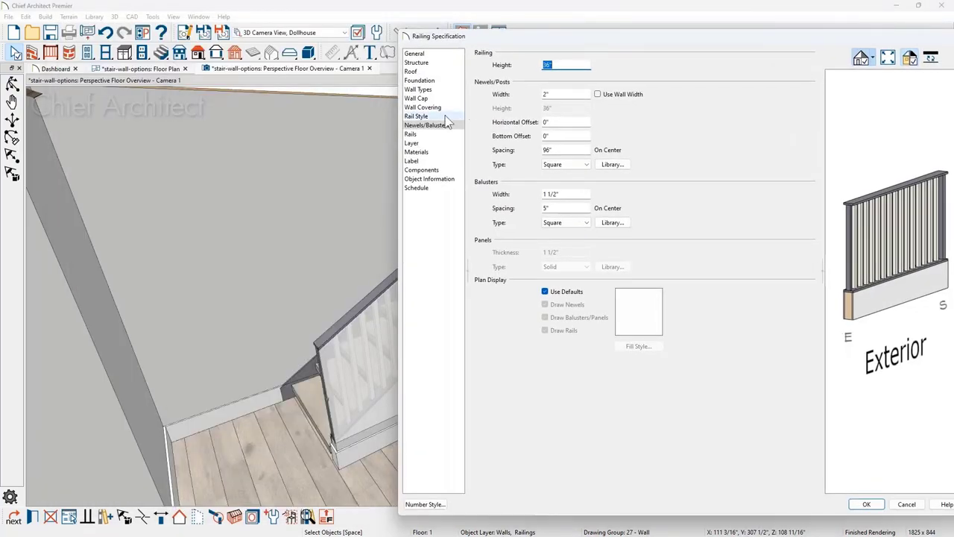
left_click(438, 91)
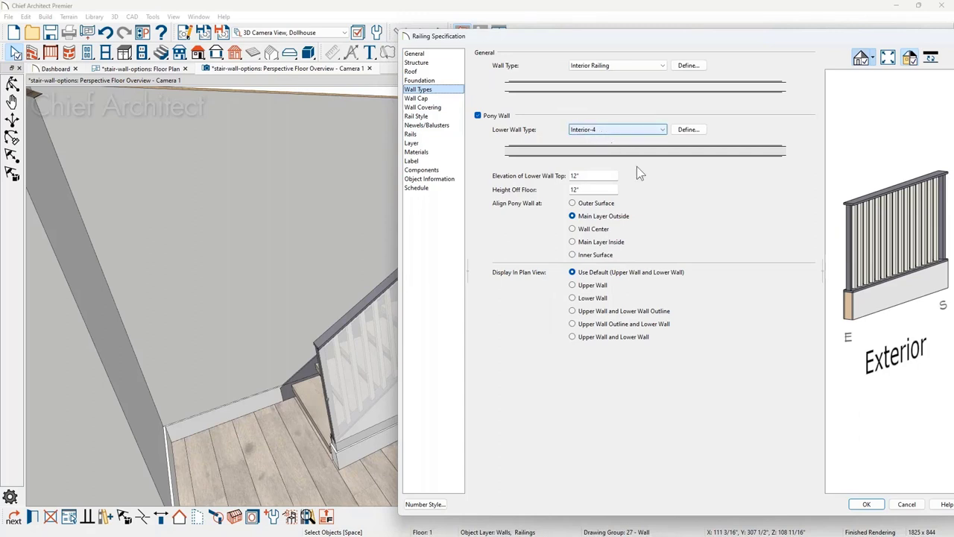
Examine the stair railing's base and its lower wall top elevation setting, and close the specification.
scroll(854, 299, "up", 5)
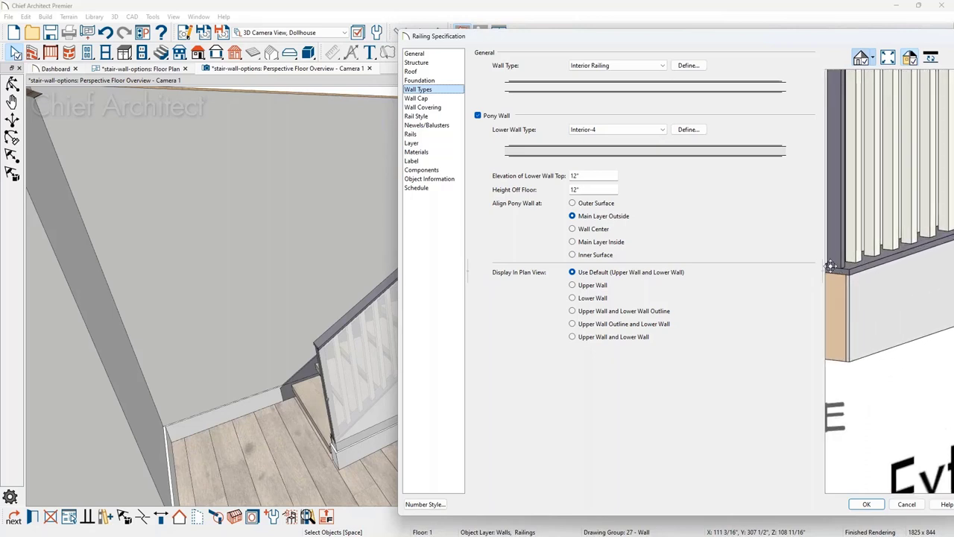
left_click(605, 176)
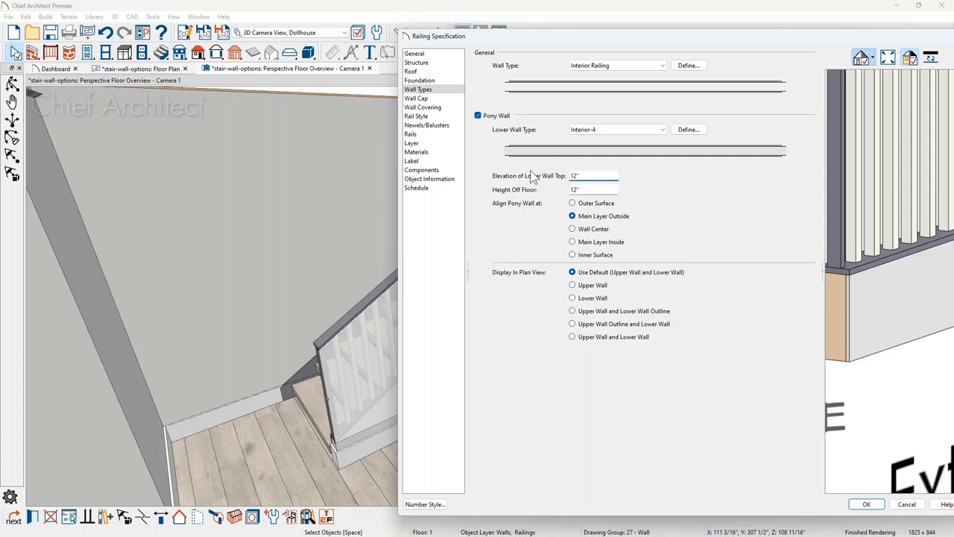
left_click(580, 176)
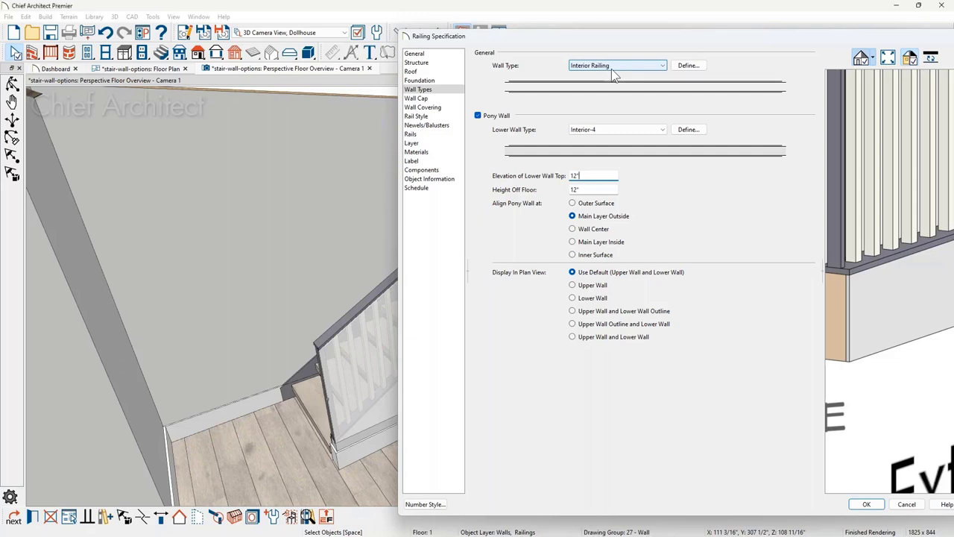
key("Return")
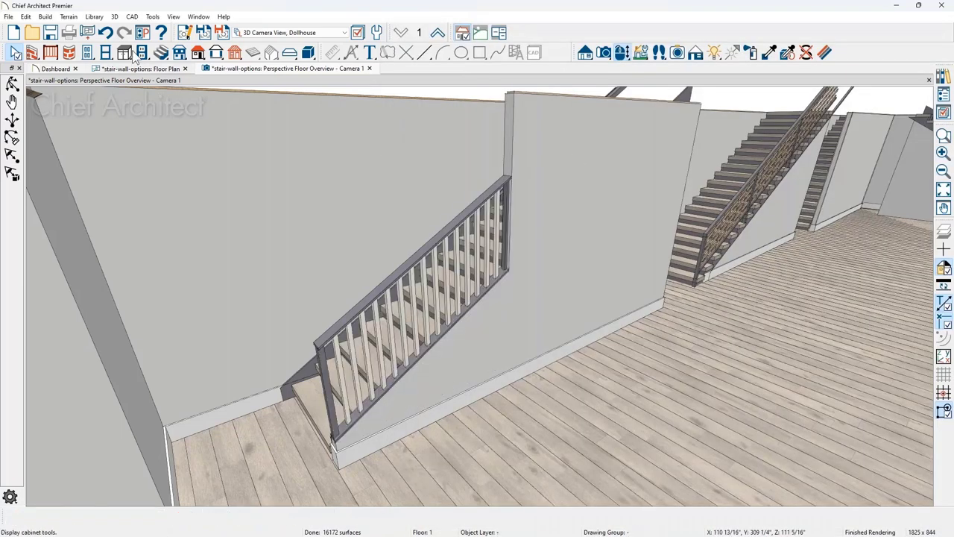
In the floor plan, draw a horizontal straight half-wall about 8'-1 5/8" long in front of the second straight stair along the back wall.
left_click(32, 52)
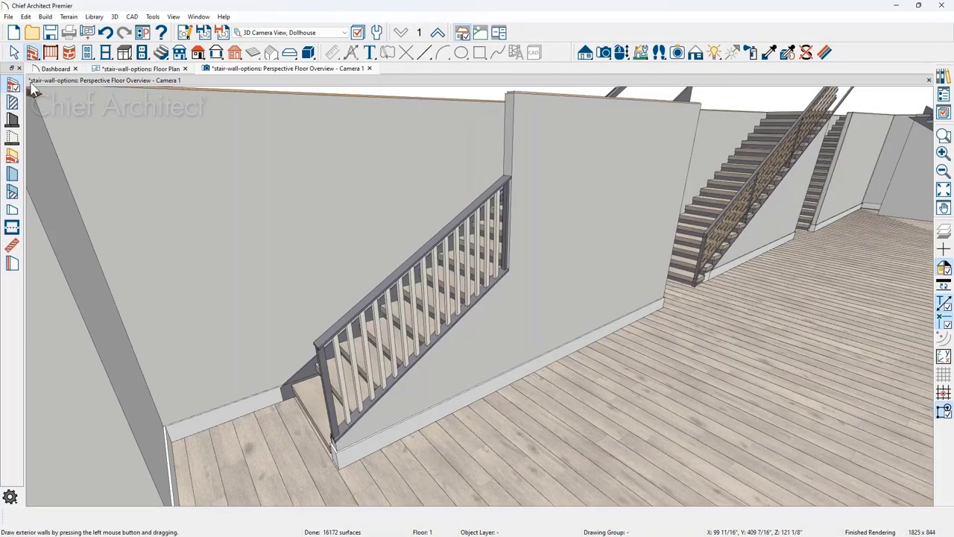
left_click(13, 213)
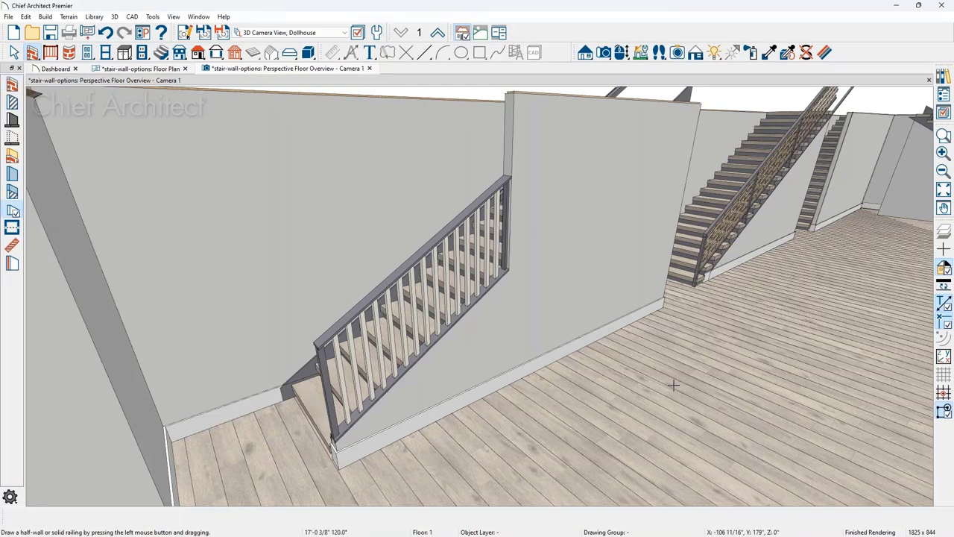
left_click(140, 68)
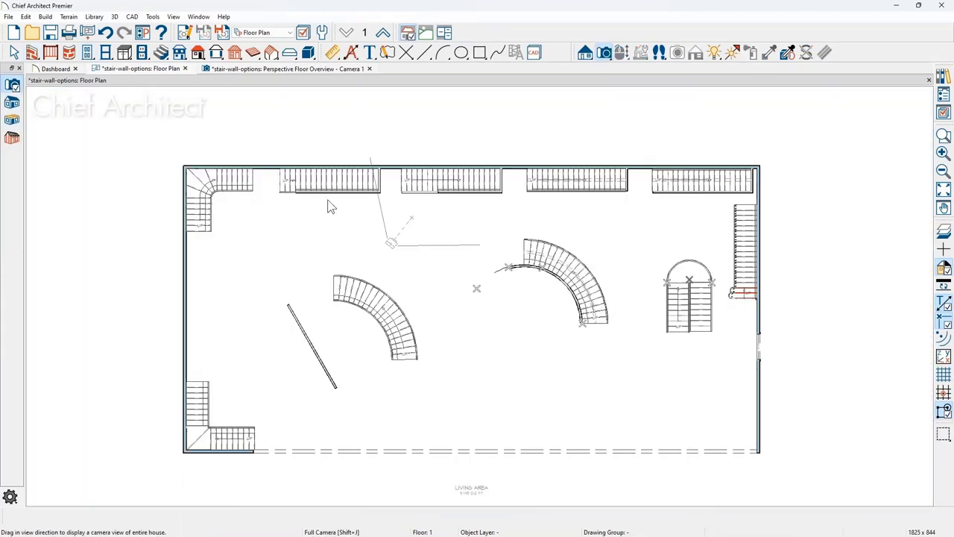
left_click(32, 52)
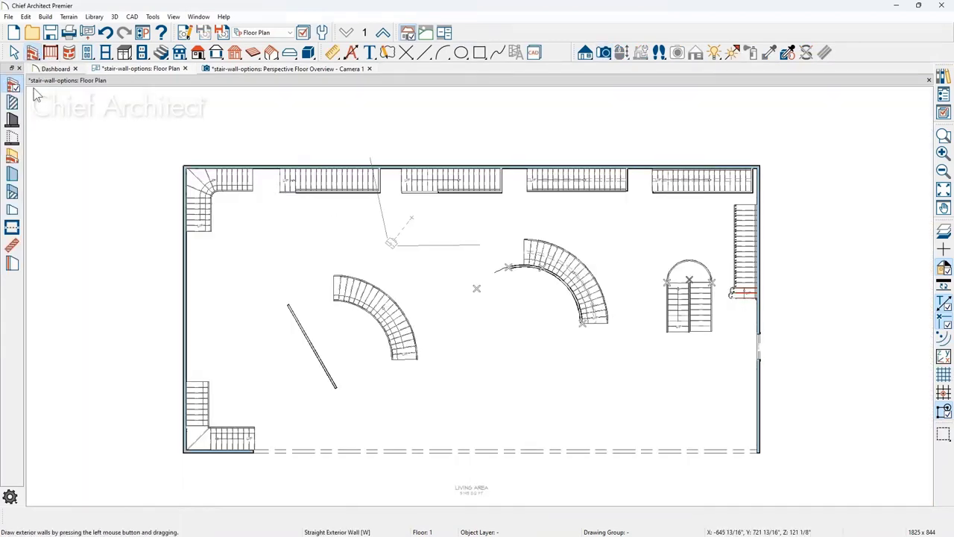
left_click(12, 210)
scroll(457, 220, "up", 3)
left_click_drag(392, 201, 480, 203)
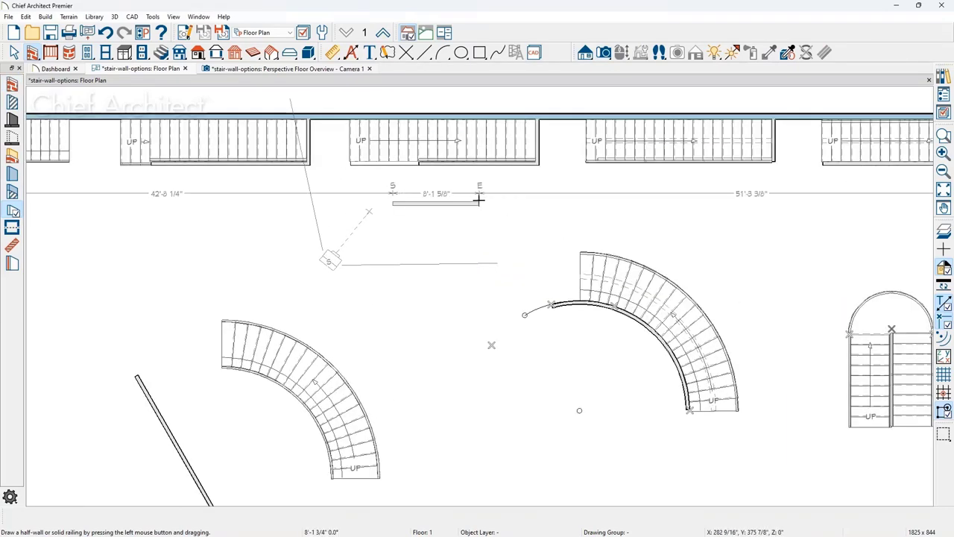
key("space")
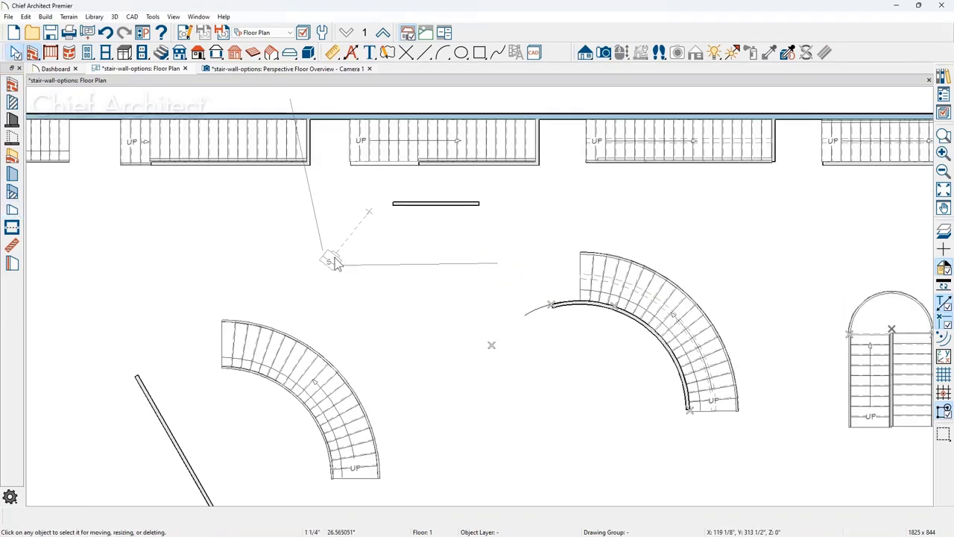
Return to the perspective floor overview and review the wall cap profile in the new half-wall's specification.
double_click(334, 261)
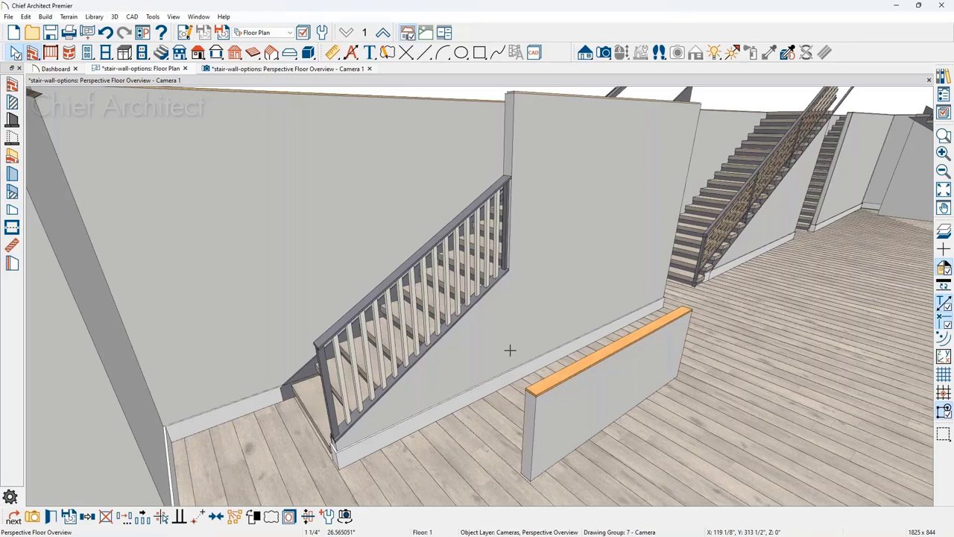
middle_click_drag(607, 411, 349, 166)
middle_click_drag(522, 357, 517, 394)
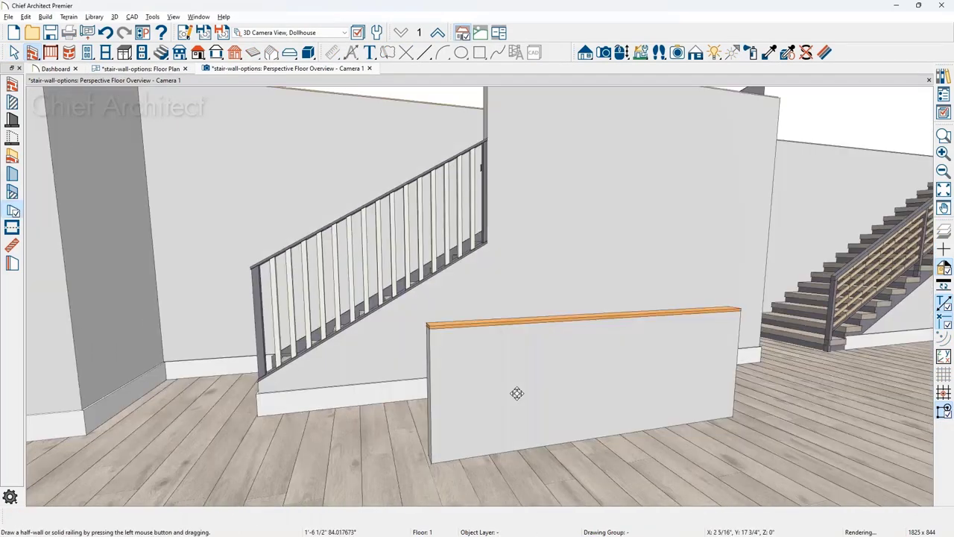
key("space")
left_click(517, 393)
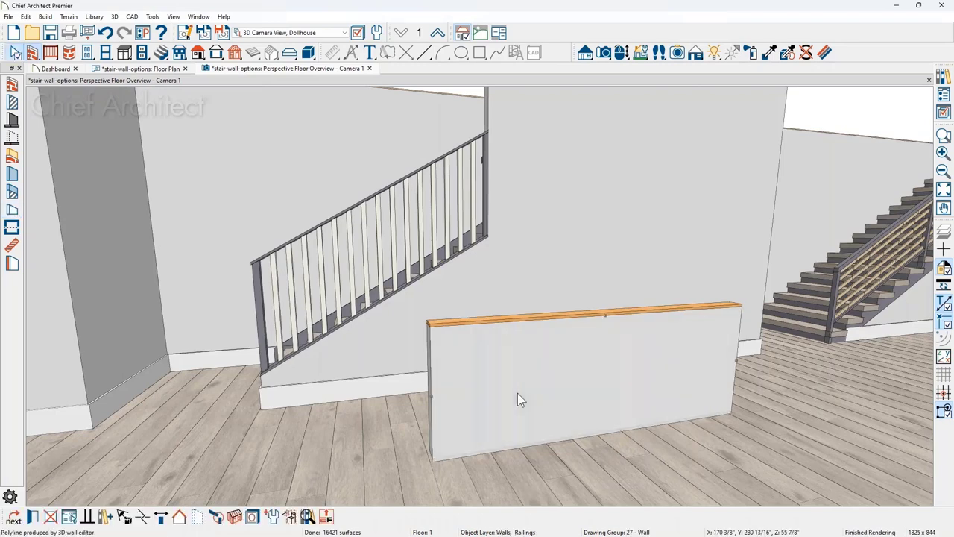
double_click(517, 393)
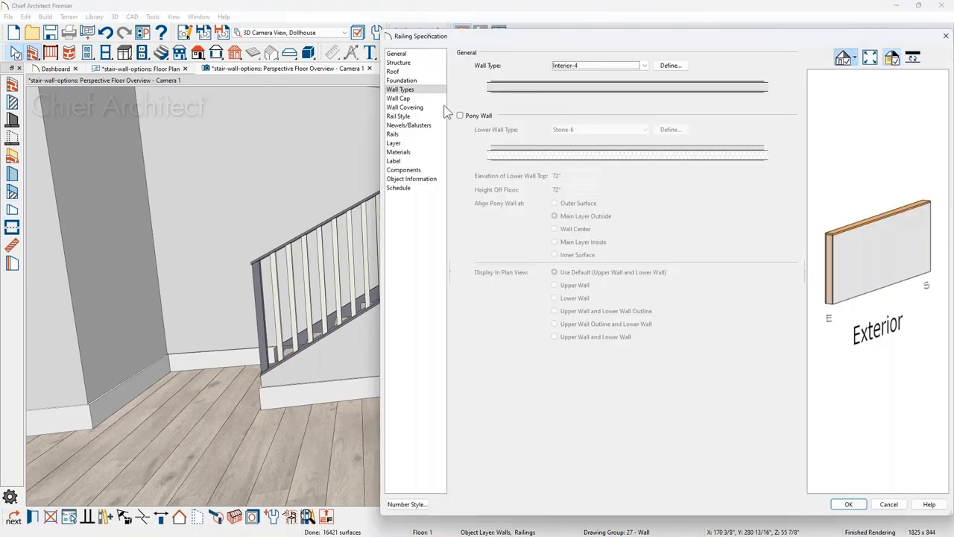
left_click(402, 99)
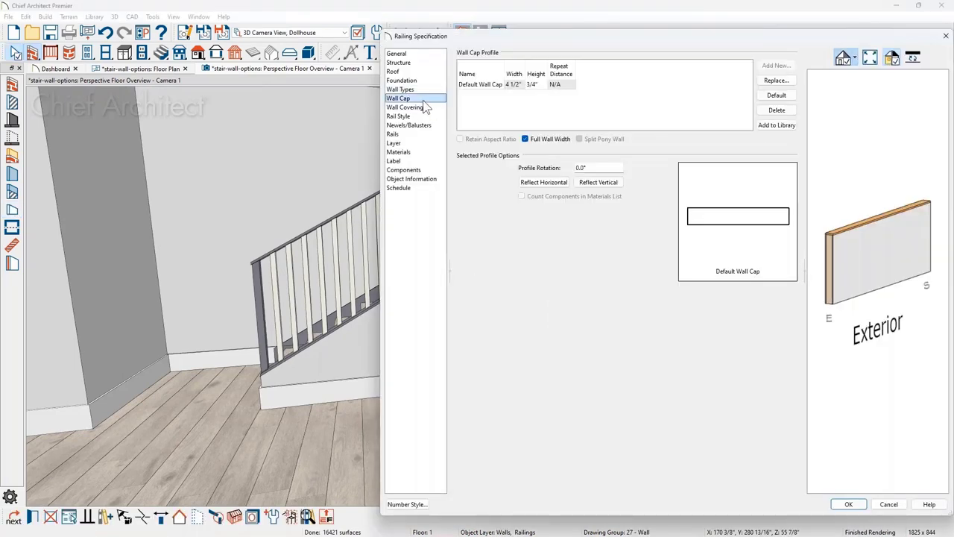
left_click_drag(469, 39, 406, 121)
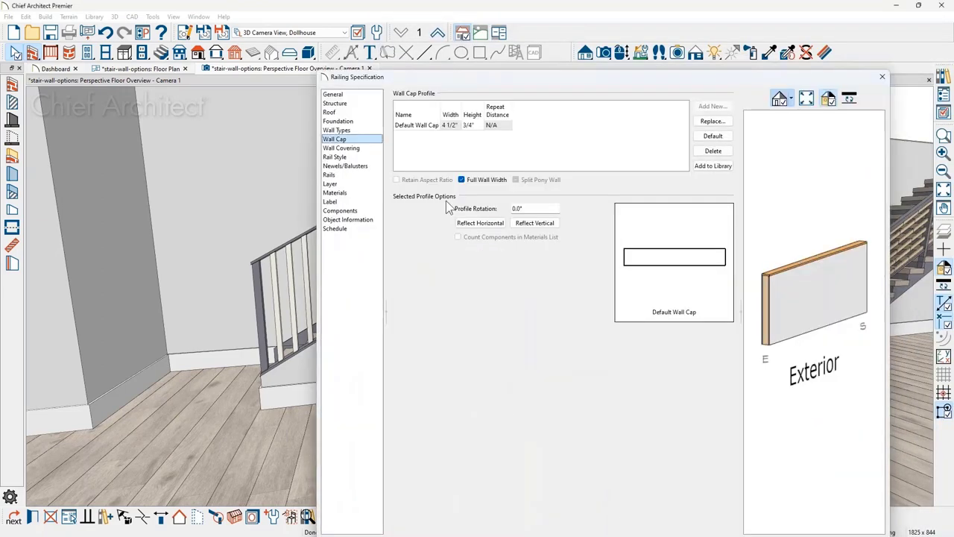
key("Return")
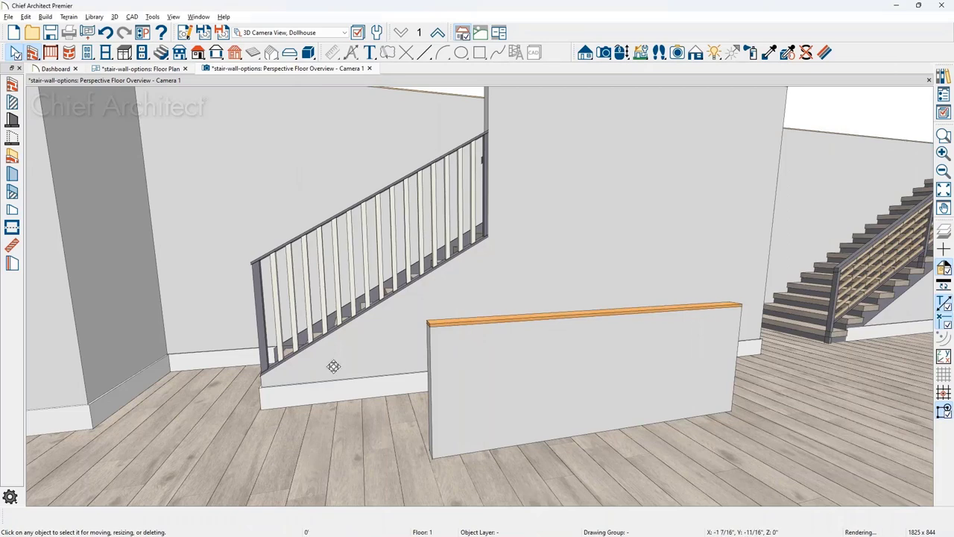
middle_click_drag(333, 366, 363, 379)
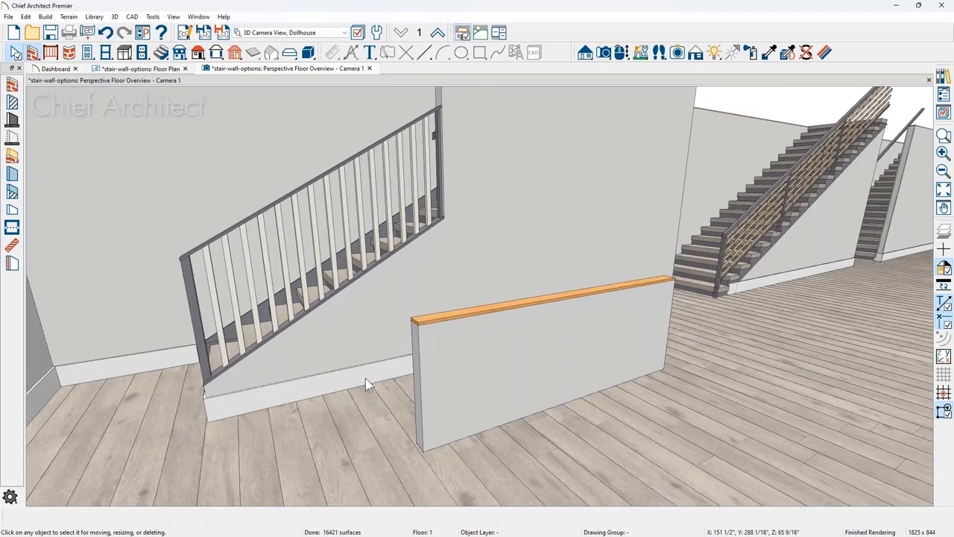
Make the half-wall a pony wall with Interior-4 as the lower wall type and the lower wall top at 12".
left_click(542, 387)
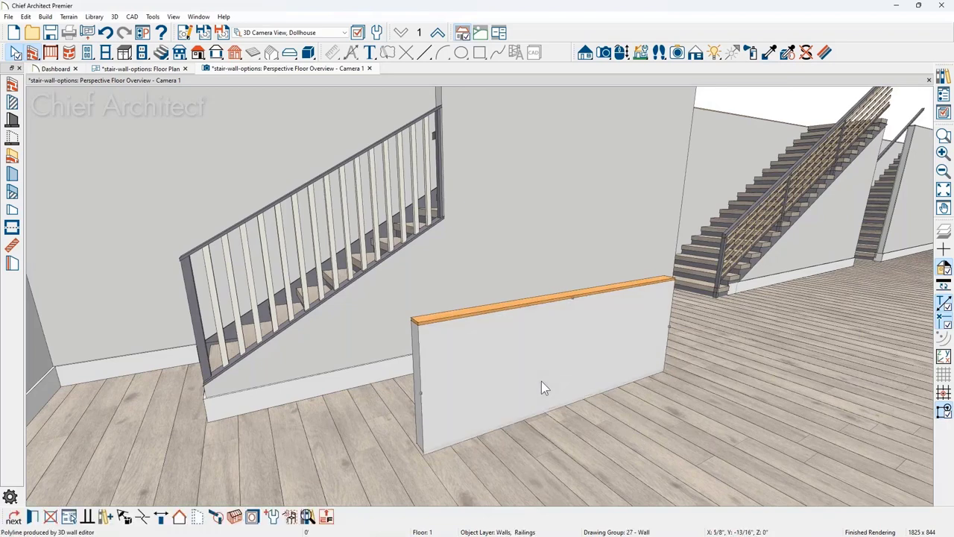
double_click(542, 381)
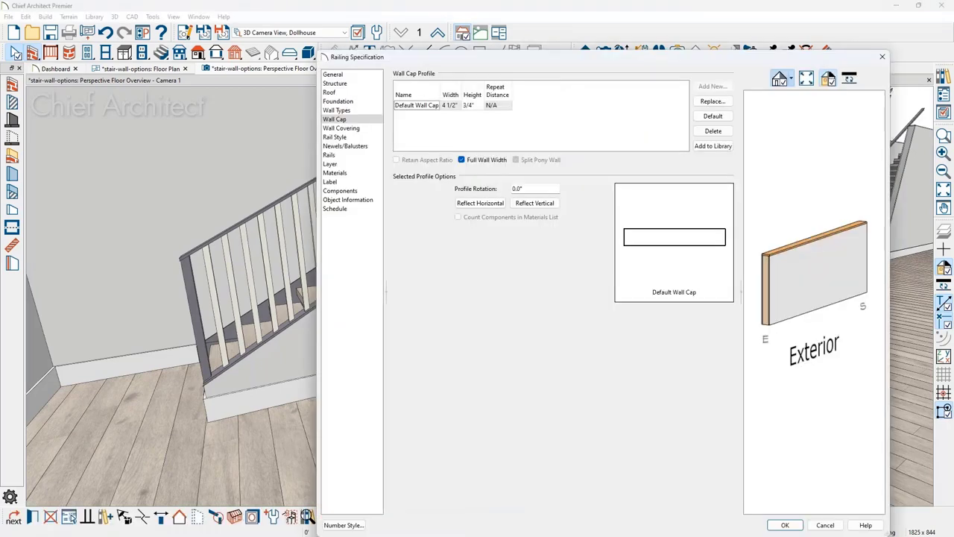
left_click(337, 110)
left_click(396, 136)
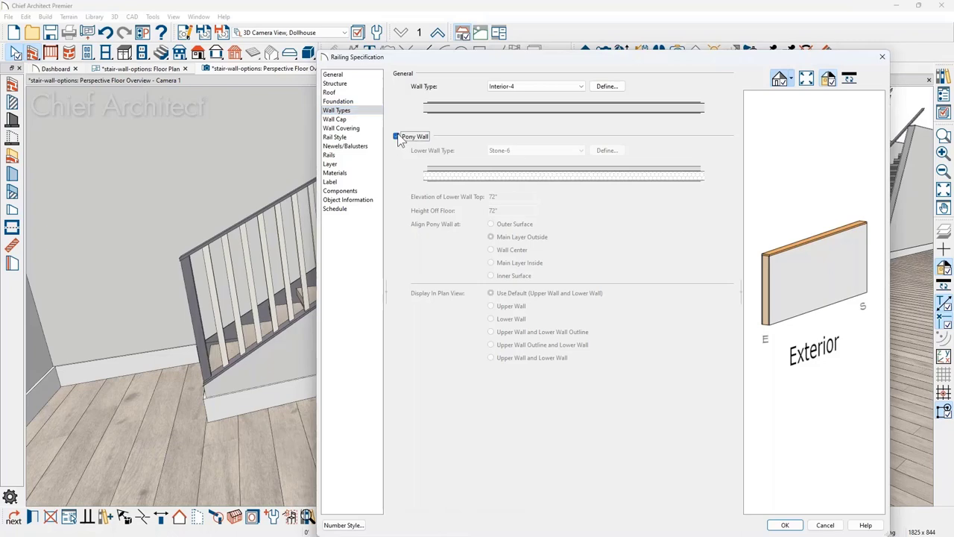
left_click_drag(510, 197, 451, 202)
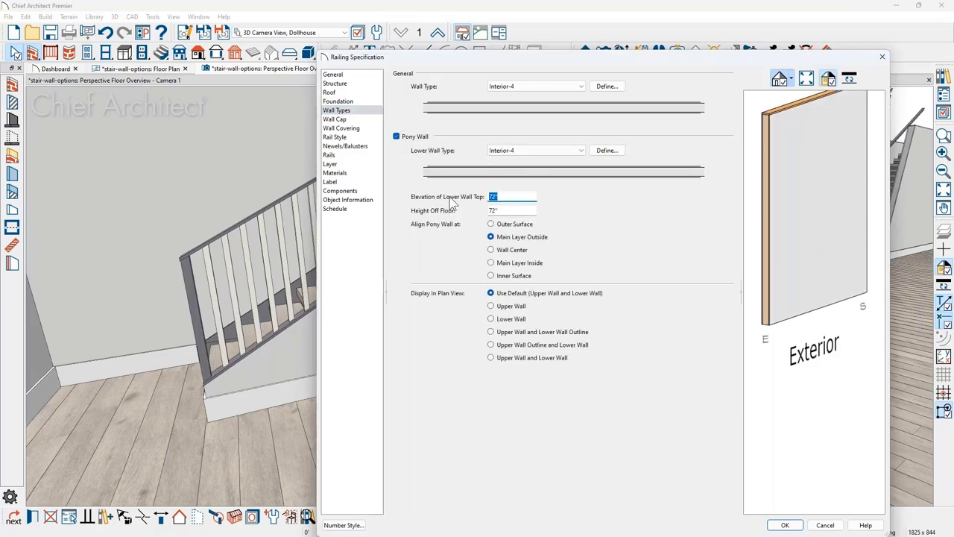
type("12")
key("Tab")
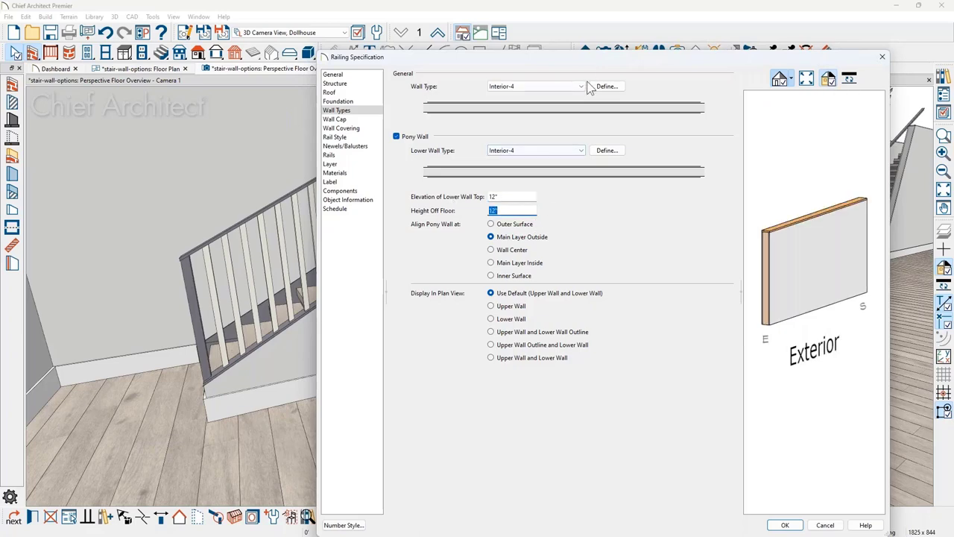
Set the half-wall's upper wall type to Interior Railing and apply the specification.
left_click(582, 87)
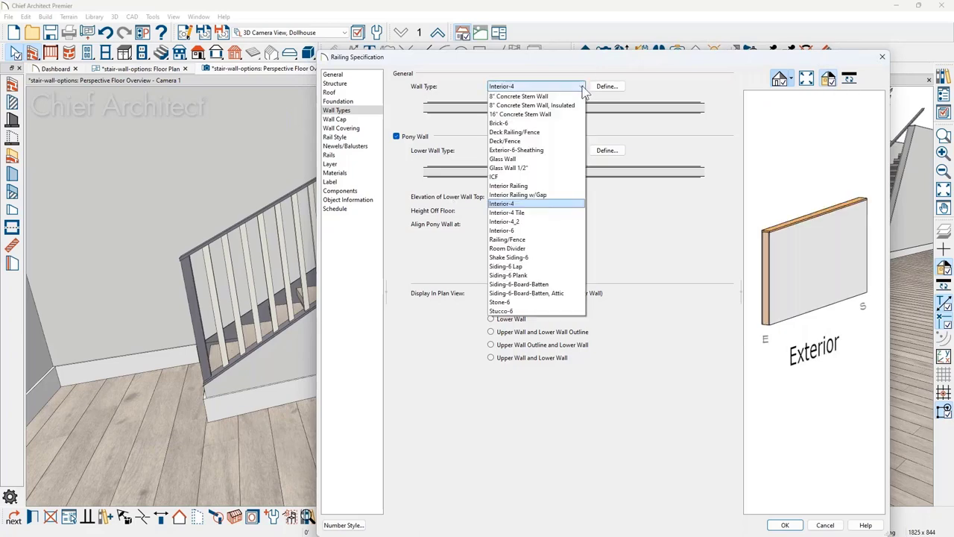
left_click(543, 186)
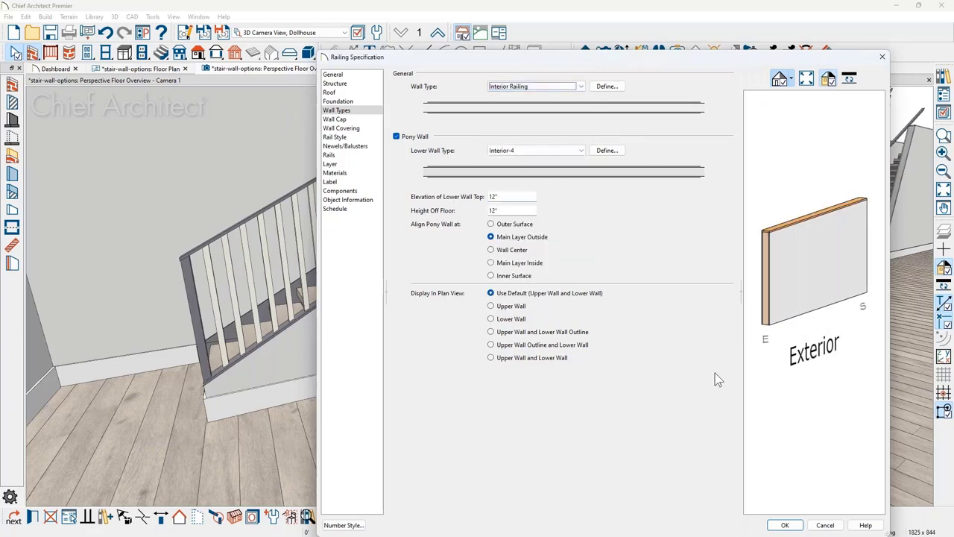
left_click(785, 525)
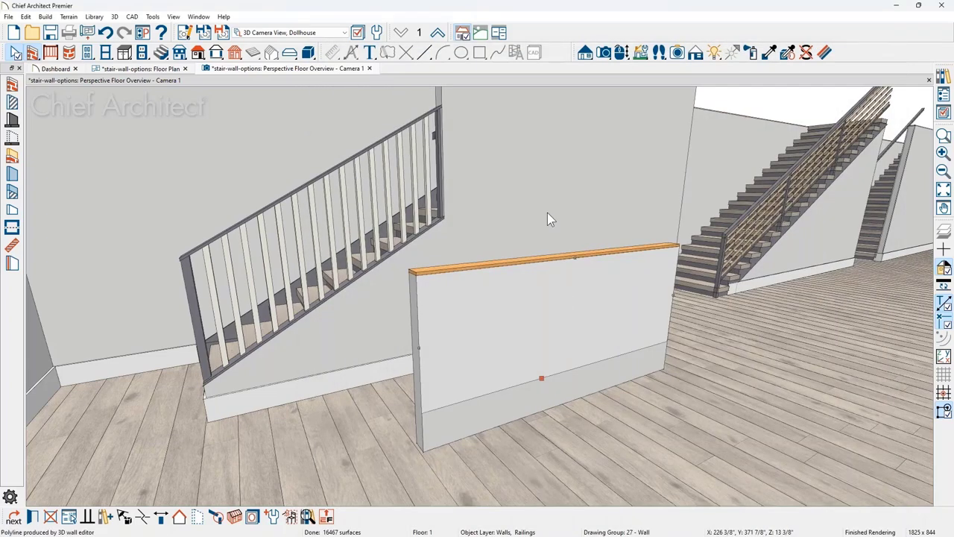
Check the half-wall's Interior Railing wall type definition and change its rail style to Balusters.
key("ctrl+e")
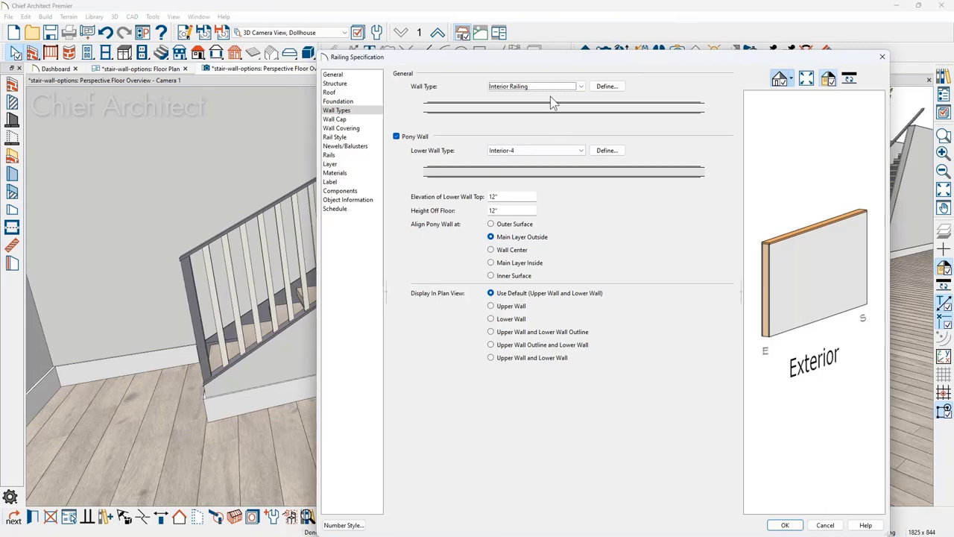
left_click(604, 87)
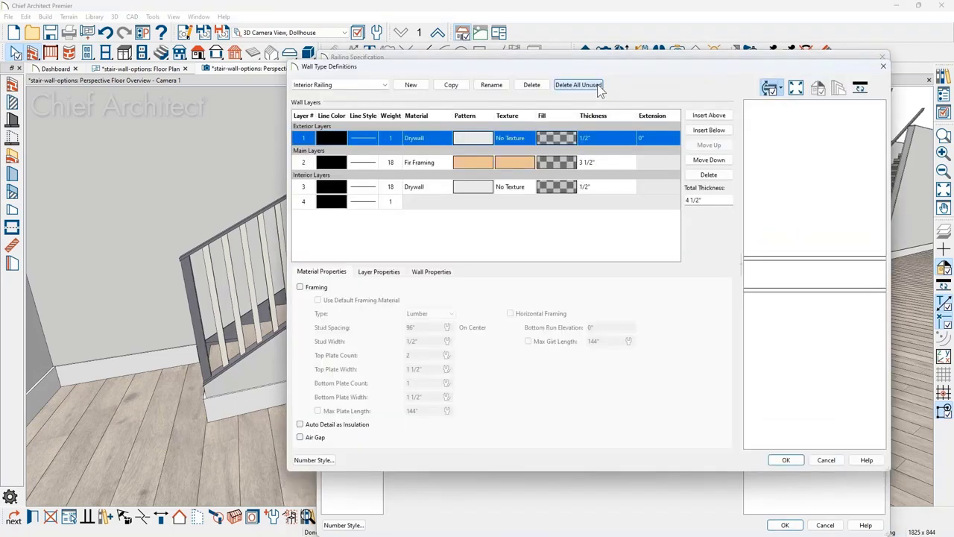
key("Escape")
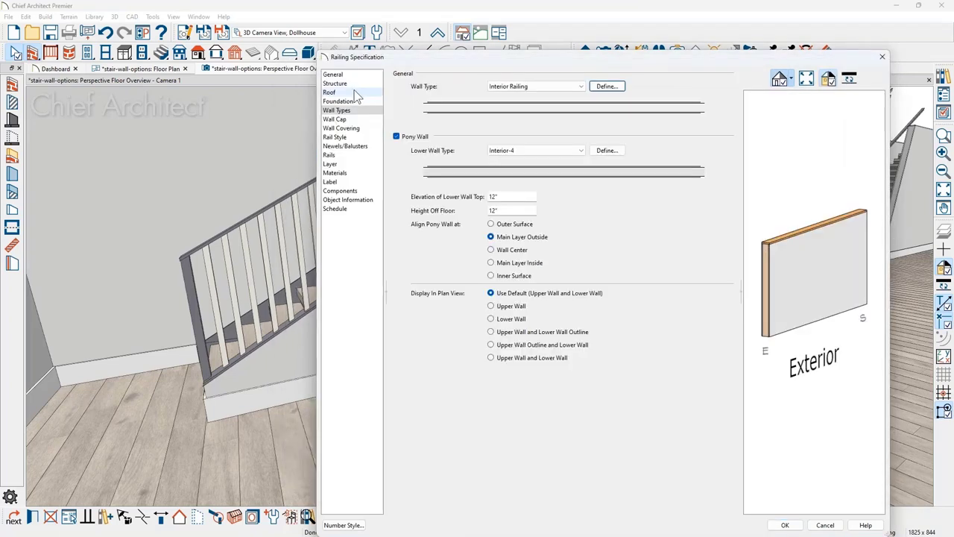
left_click(339, 137)
left_click(423, 89)
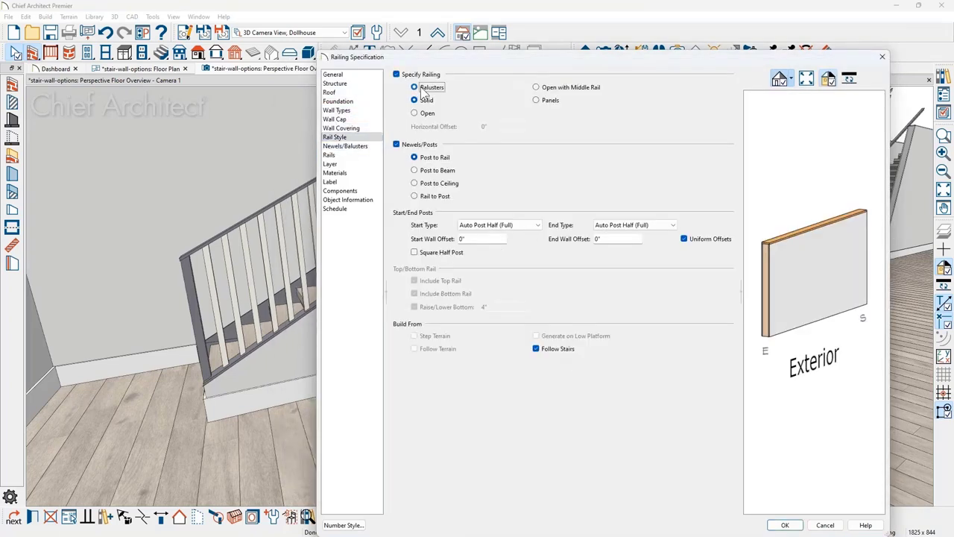
left_click(785, 525)
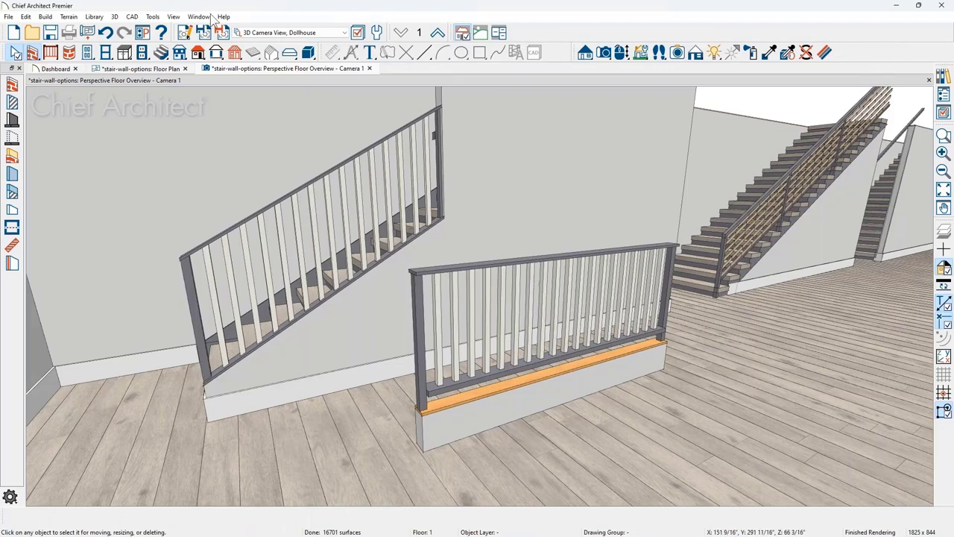
In the floor plan, draw a short straight stair section running horizontally in the open area below the first back-wall stair.
key("ctrl+Tab")
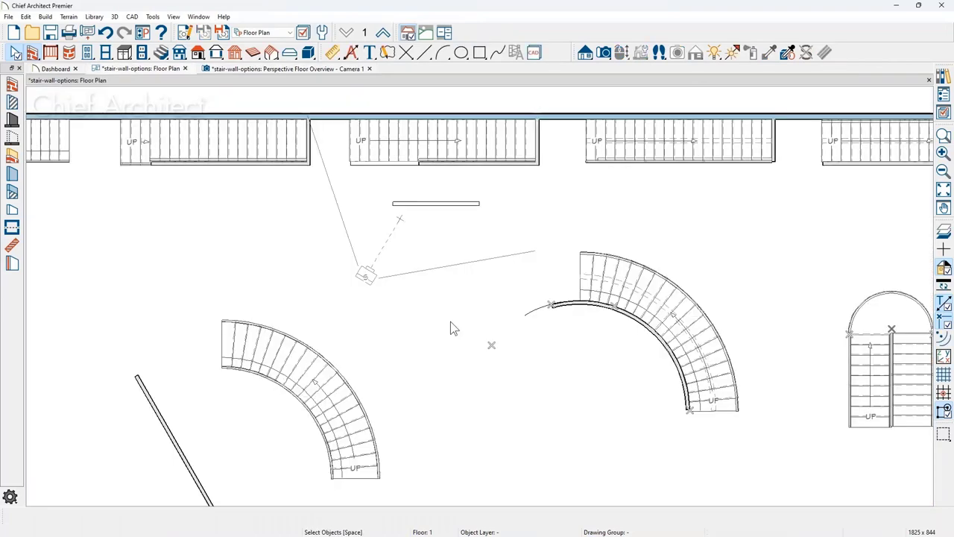
scroll(453, 225, "up", 1)
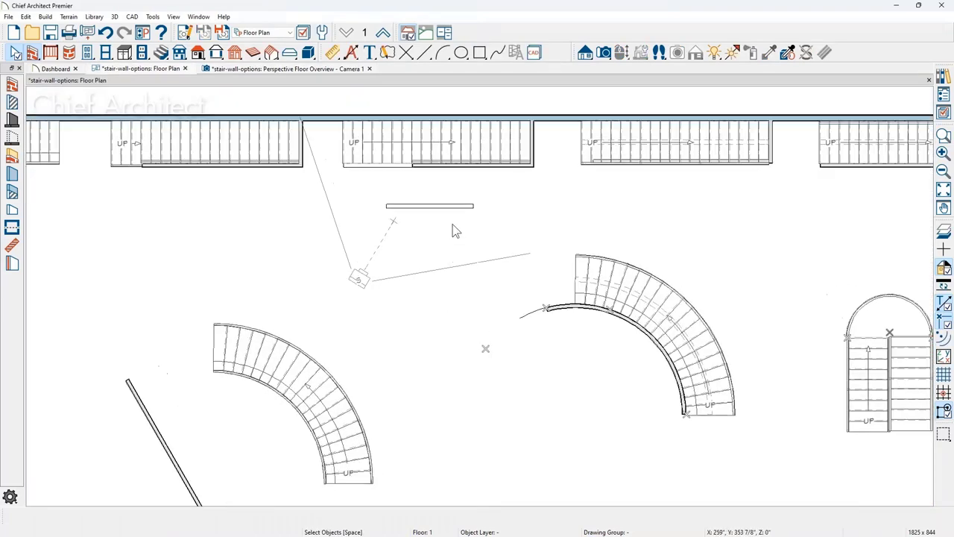
middle_click_drag(458, 215, 615, 231)
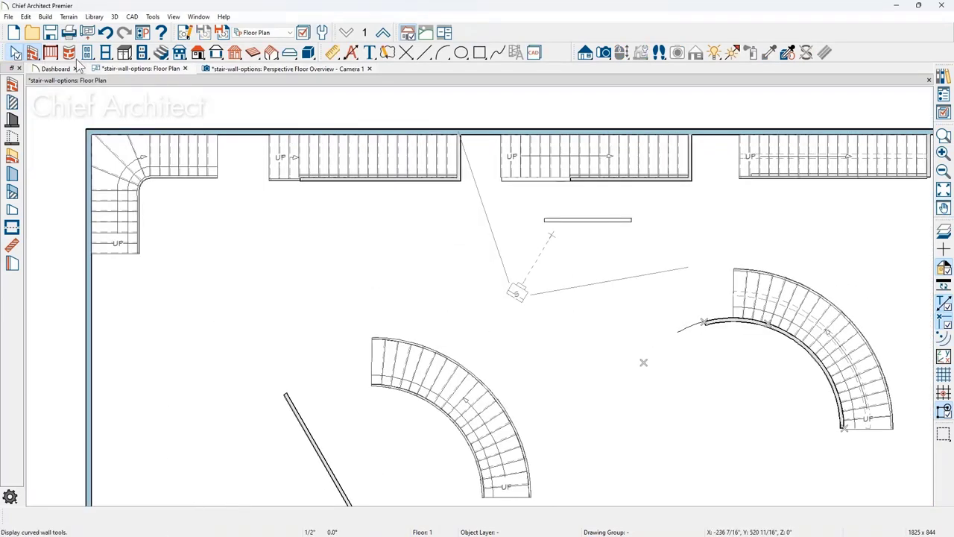
left_click(161, 52)
left_click_drag(270, 289, 349, 285)
key("space")
Move the baluster pony wall from the open floor to just below the new straight stair, parallel to its lower edge.
left_click(587, 219)
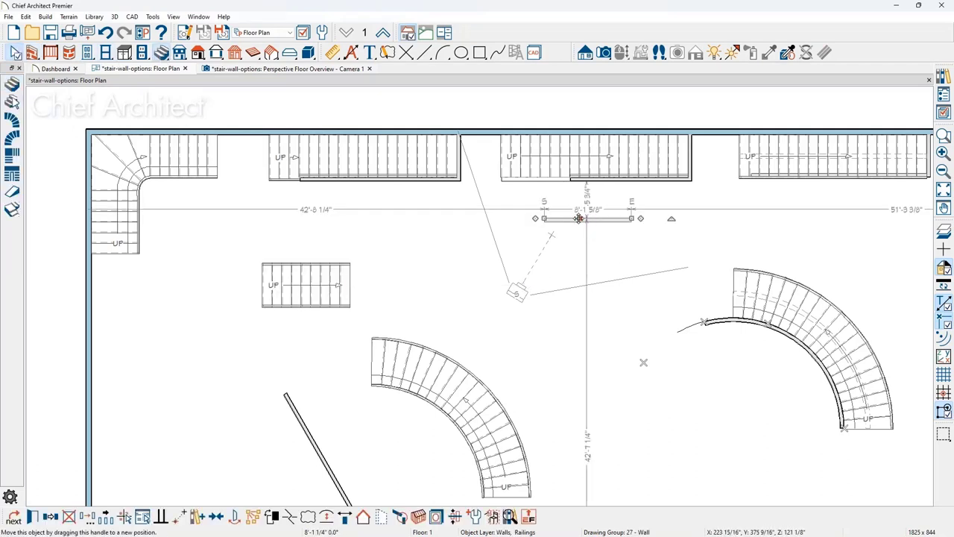
left_click_drag(580, 218, 300, 319)
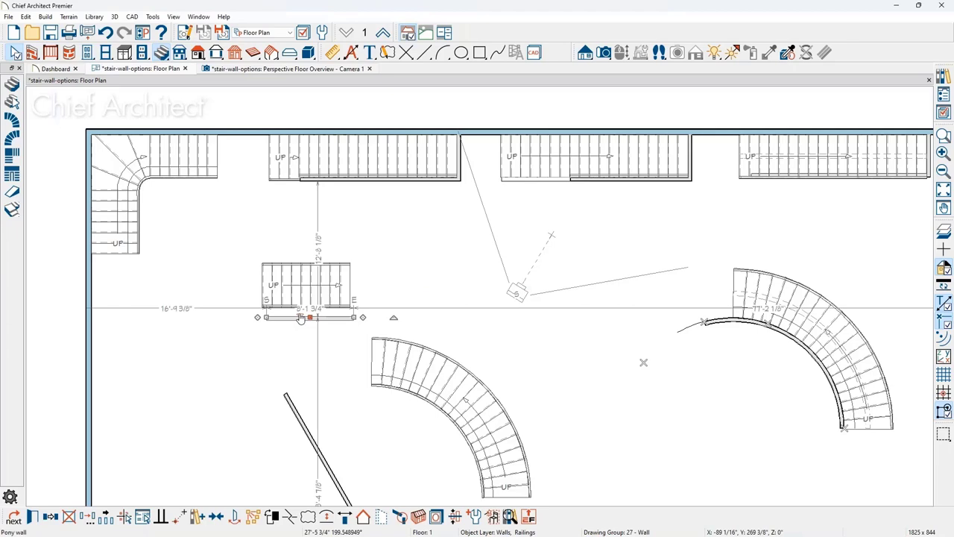
scroll(300, 319, "up", 5)
scroll(325, 328, "up", 1)
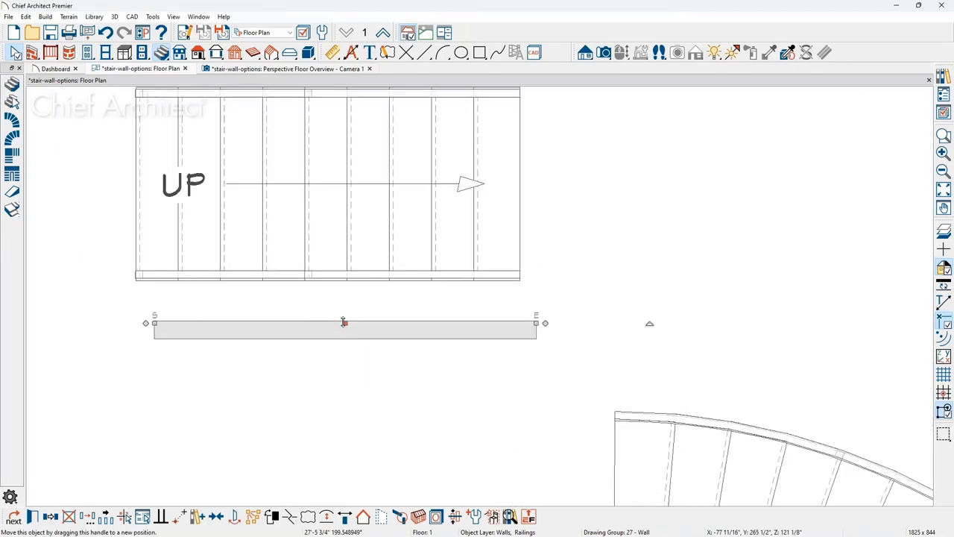
left_click_drag(345, 321, 339, 296)
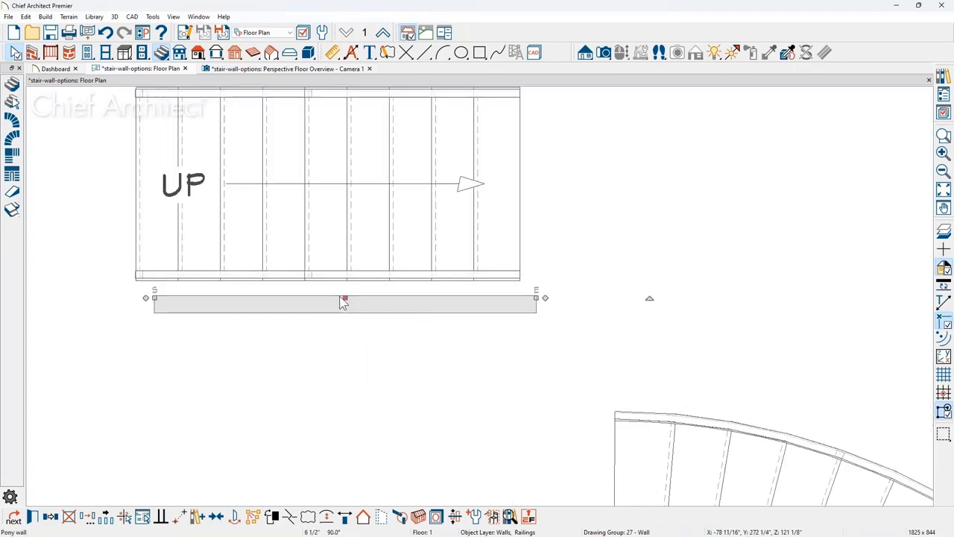
Move the straight stair down against the pony wall and shorten the wall's upper-tread end to about 6'-9 5/8" long.
left_click(357, 242)
left_click_drag(330, 192, 329, 211)
left_click(534, 313)
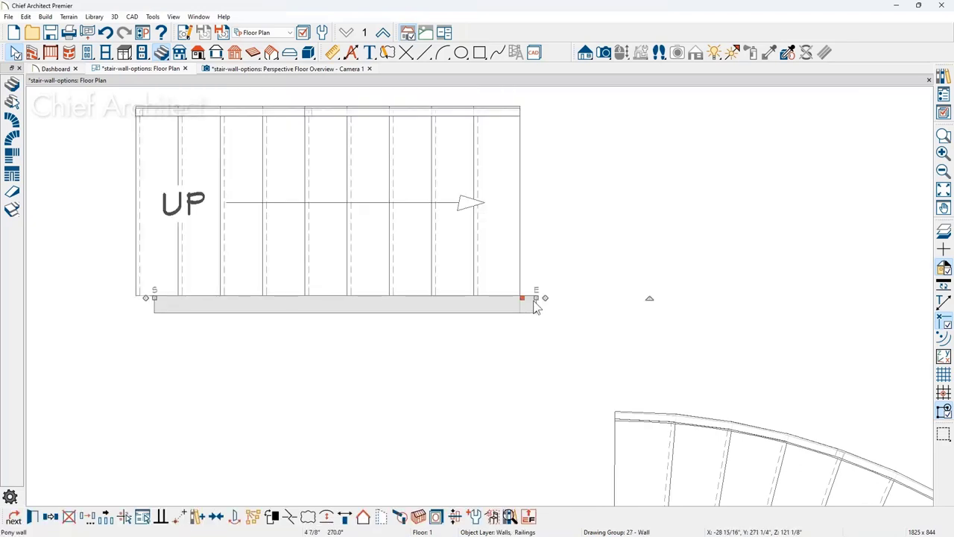
left_click_drag(536, 298, 473, 300)
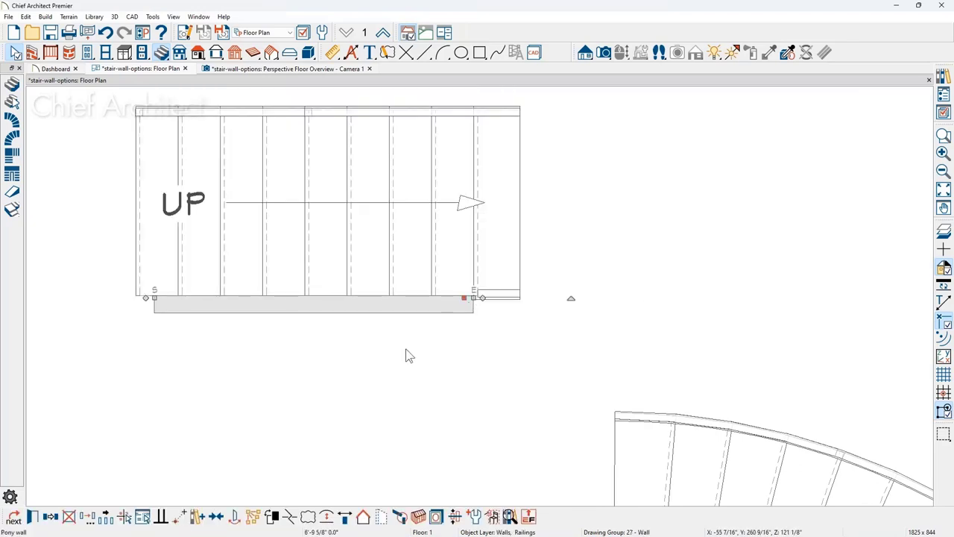
In the pony wall's railing specification, keep the Balusters rail style with Follow Stairs enabled and apply it.
left_click(407, 353)
left_click(366, 311)
double_click(366, 312)
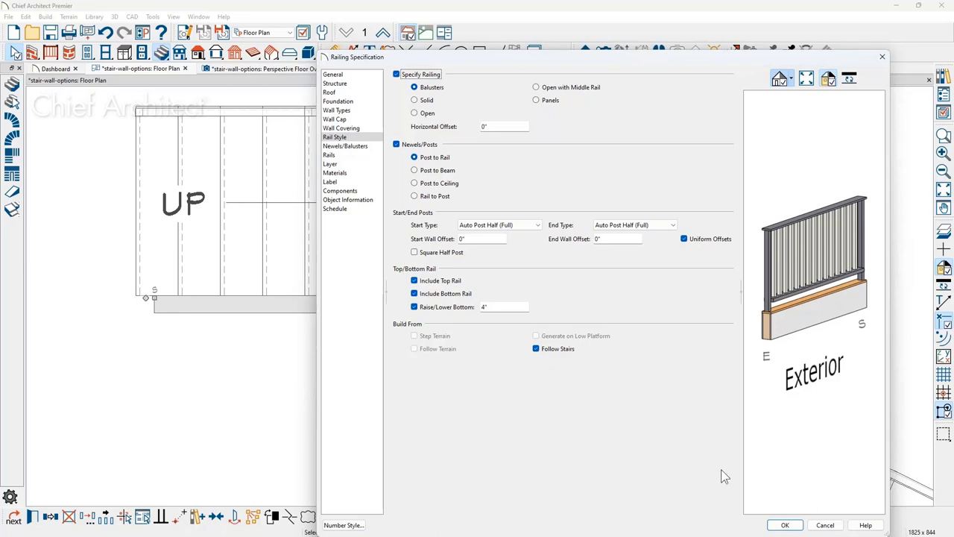
left_click(785, 525)
Examine the pony wall and its baluster railing along the straight stair in the perspective floor overview.
left_click(346, 68)
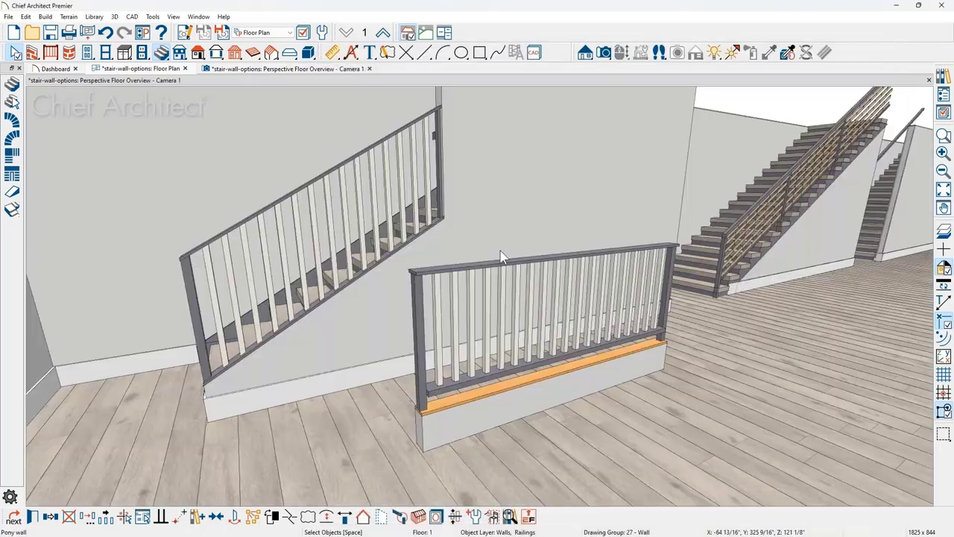
scroll(550, 307, "down", 3)
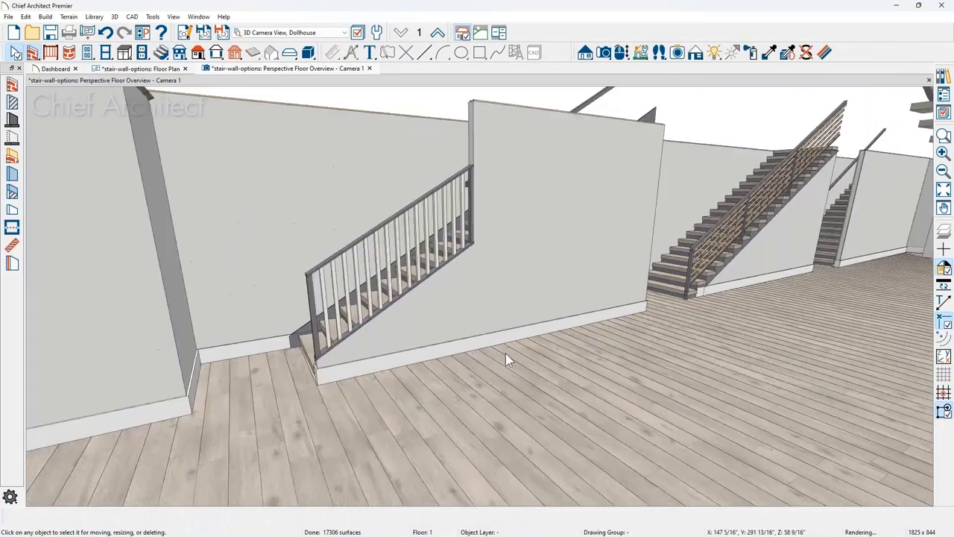
middle_click_drag(506, 354, 598, 236)
scroll(598, 236, "down", 2)
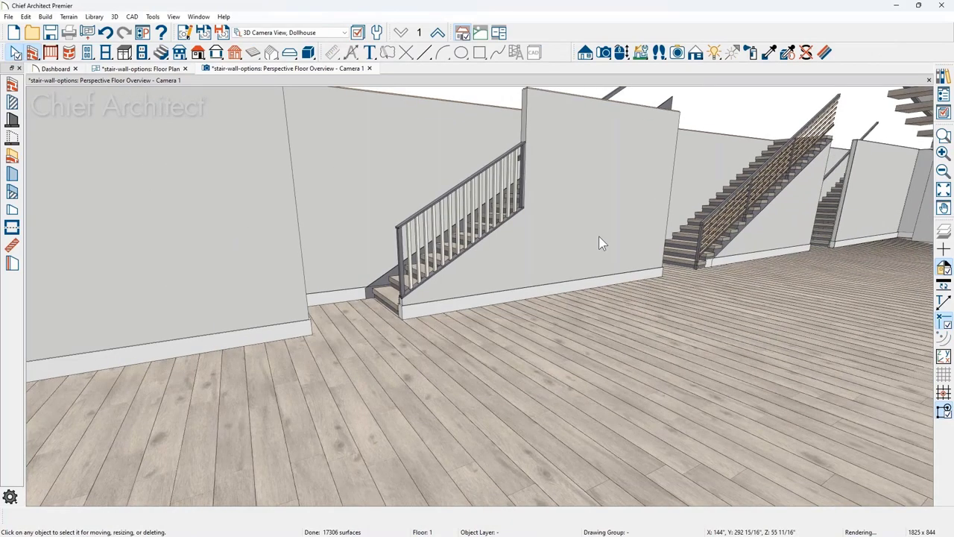
scroll(599, 237, "down", 1)
middle_click_drag(619, 347, 798, 308)
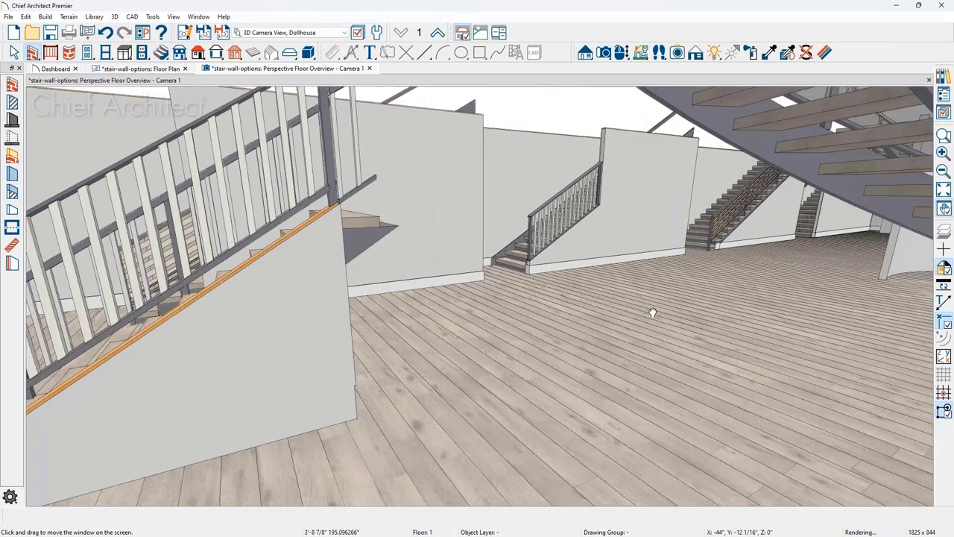
left_click_drag(483, 359, 467, 386)
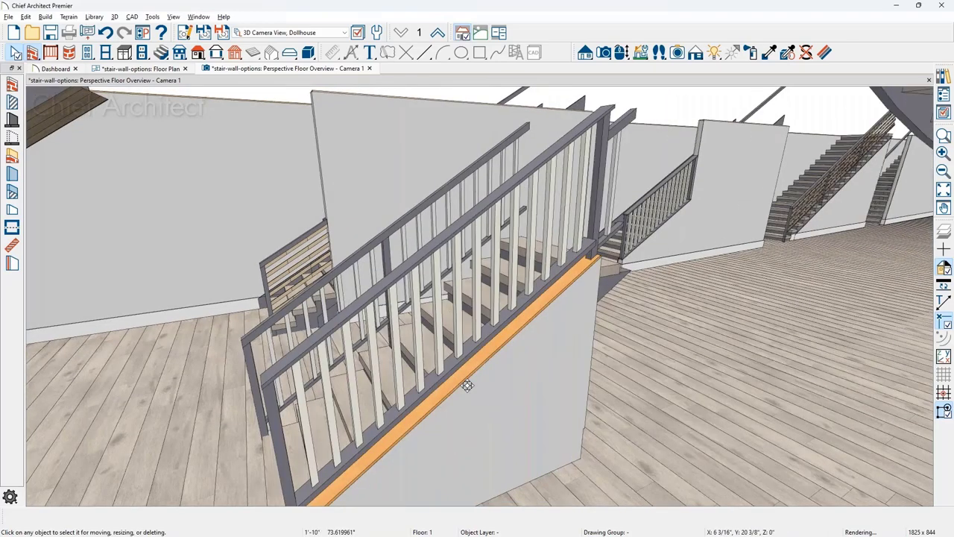
middle_click_drag(467, 386, 452, 383)
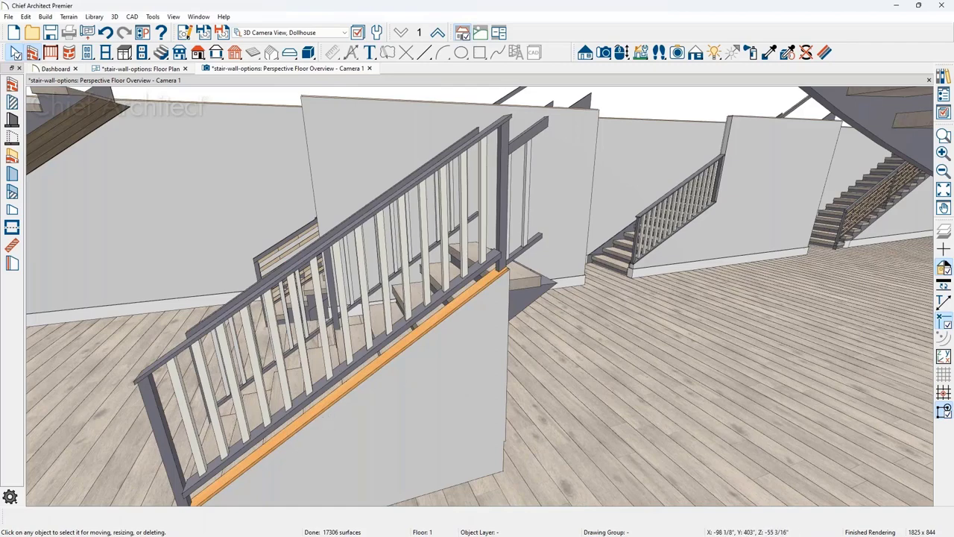
middle_click_drag(393, 389, 433, 386)
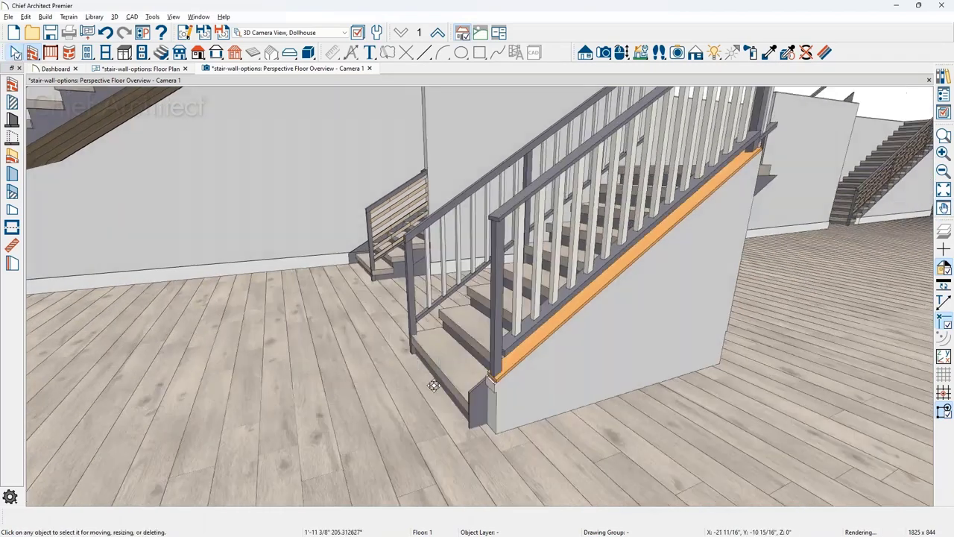
scroll(491, 378, "up", 3)
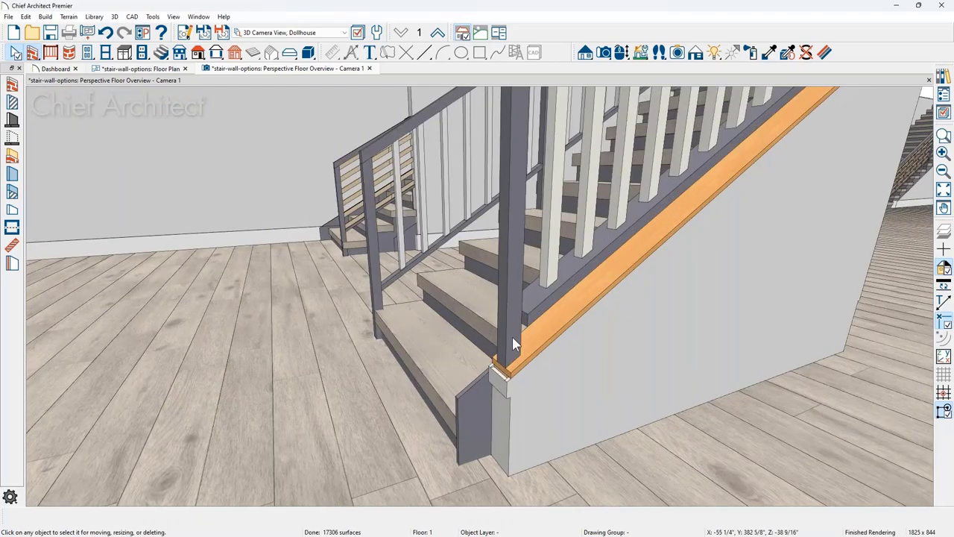
scroll(499, 378, "down", 3)
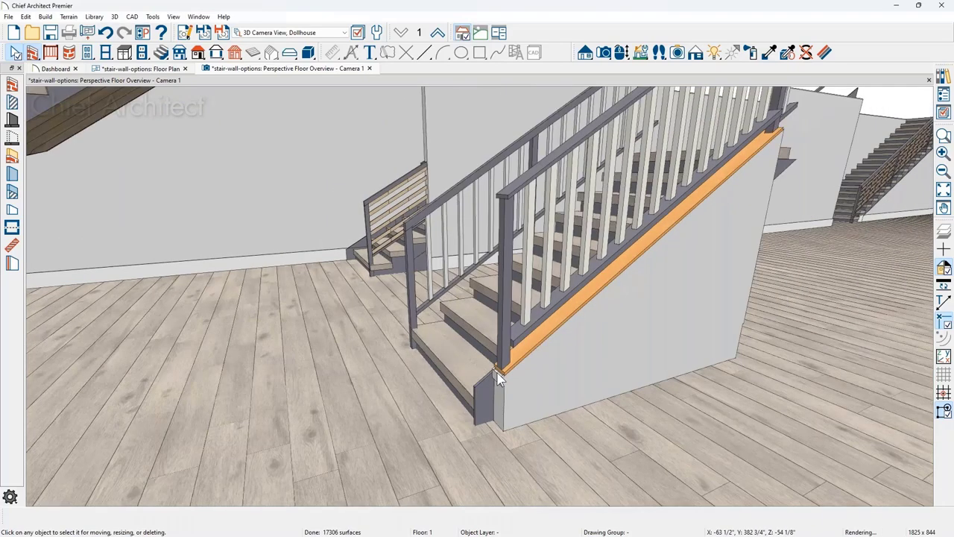
scroll(499, 379, "down", 3)
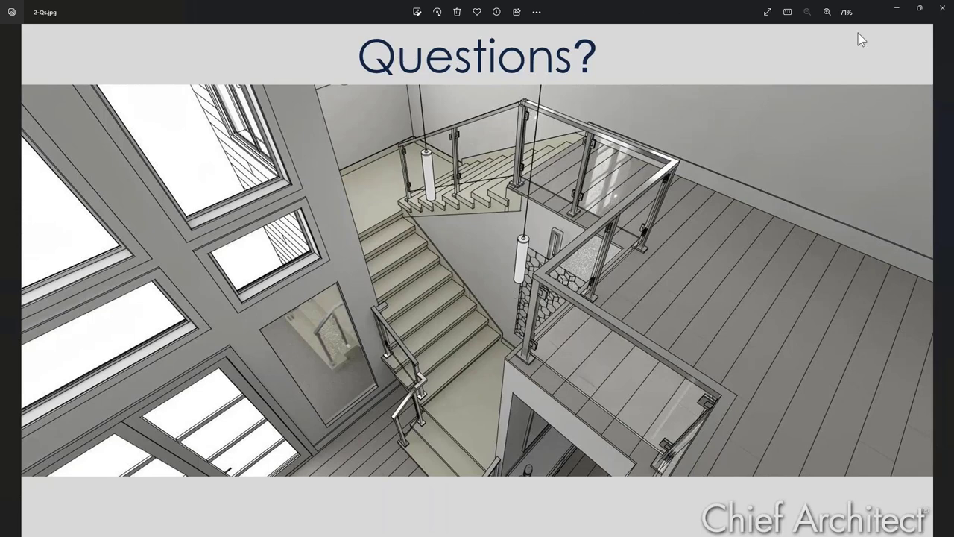
Switch back to Chief Architect and delete the pony wall beside the straight stair in the floor plan.
left_click(891, 14)
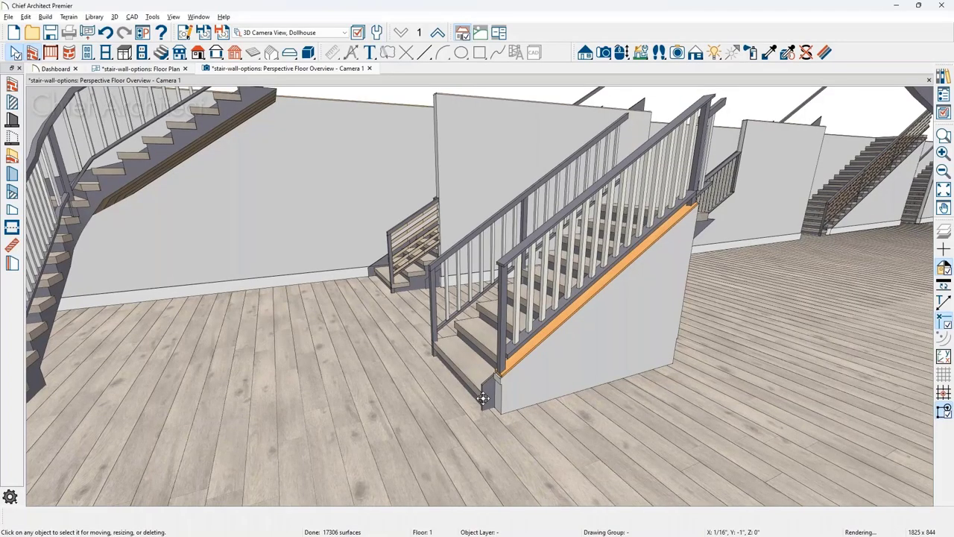
middle_click_drag(483, 399, 722, 415)
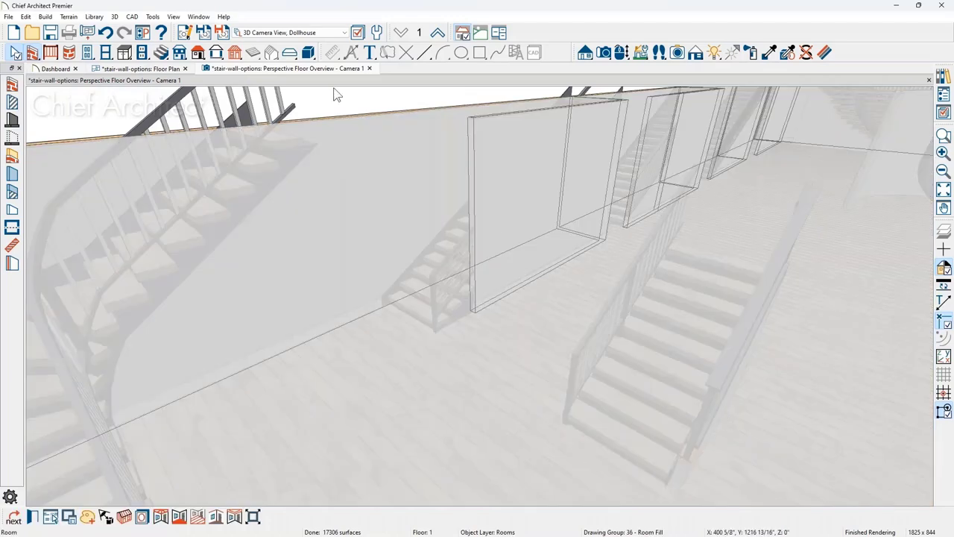
key("ctrl+Tab")
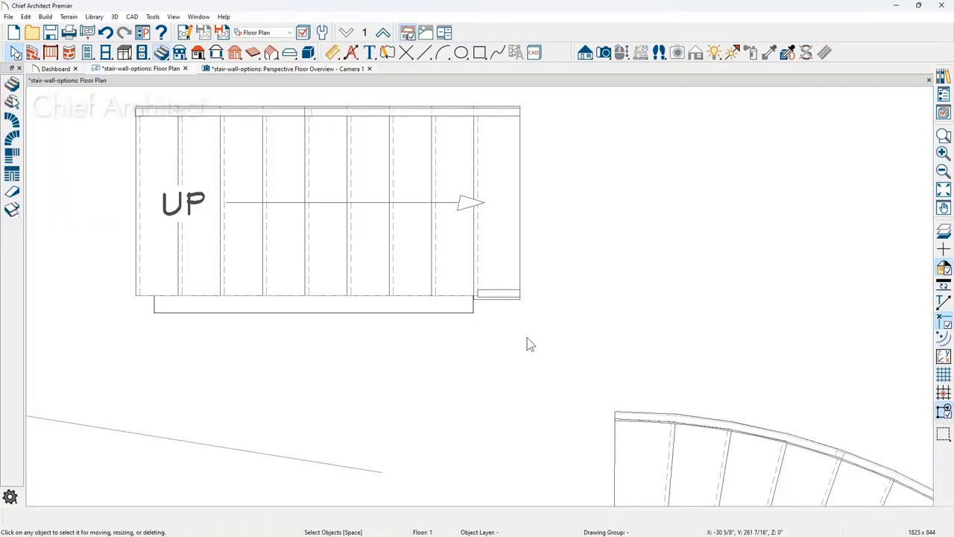
left_click(436, 312)
key("Delete")
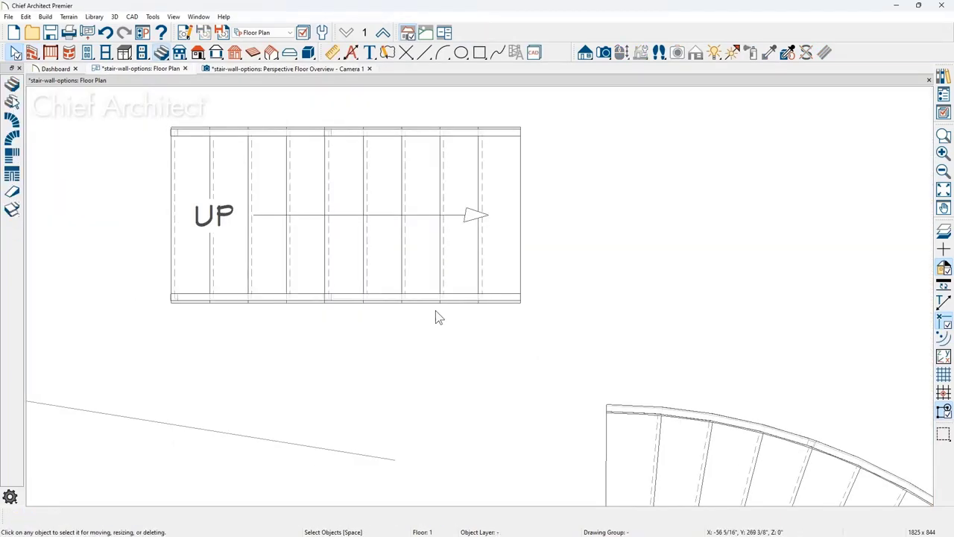
Draw a straight interior wall about 5'-10 3/4" long just below the upper treads of the straight stair.
left_click(32, 52)
left_click(13, 102)
left_click_drag(538, 309, 288, 309)
Nudge the straight stair so its lower edge sits against the new interior wall.
left_click(324, 267)
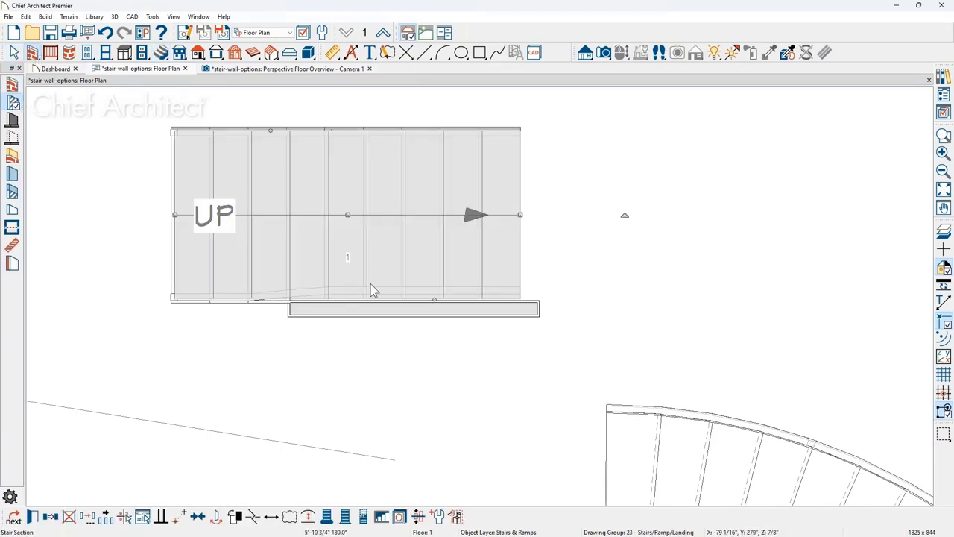
key("space")
left_click(398, 219)
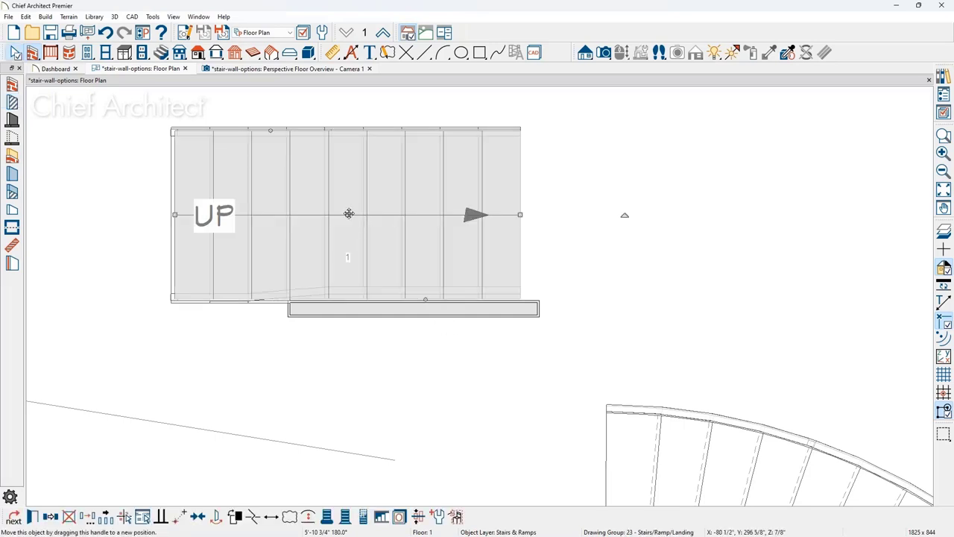
mouse_move(347, 215)
left_mouse_down()
mouse_move(347, 175)
mouse_move(339, 216)
left_mouse_up()
left_click(303, 372)
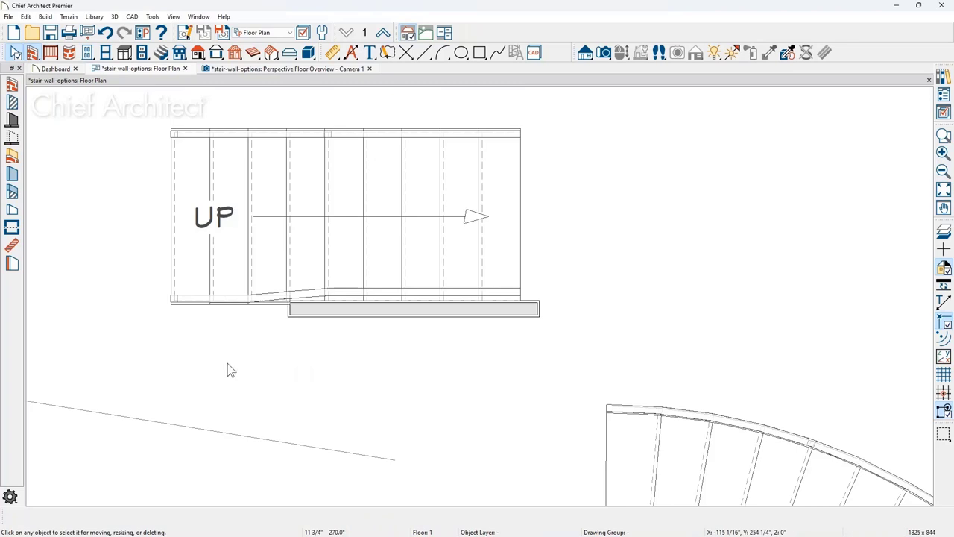
Add a break to the straight stair's lower edge at the end of the interior wall, splitting it into two sections.
scroll(262, 326, "up", 3)
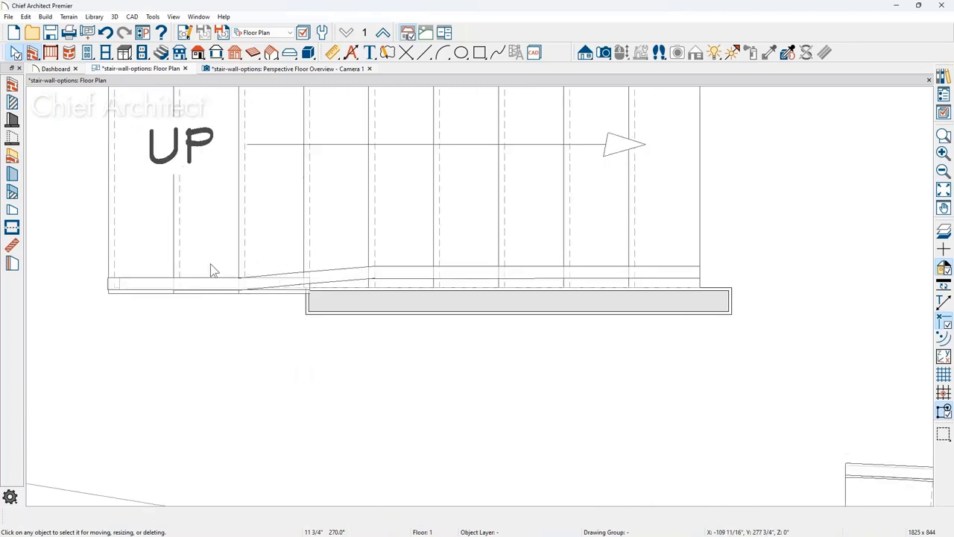
scroll(222, 330, "down", 1)
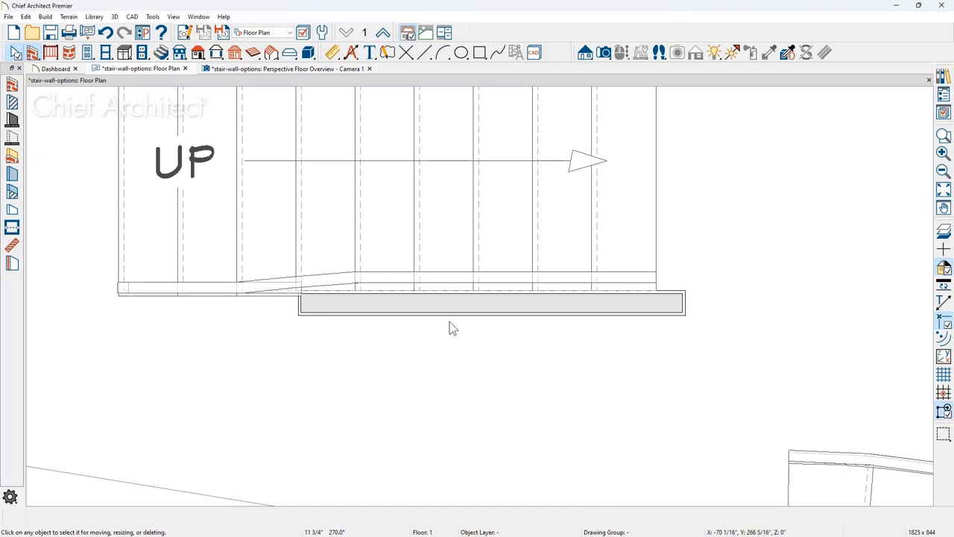
left_click(323, 227)
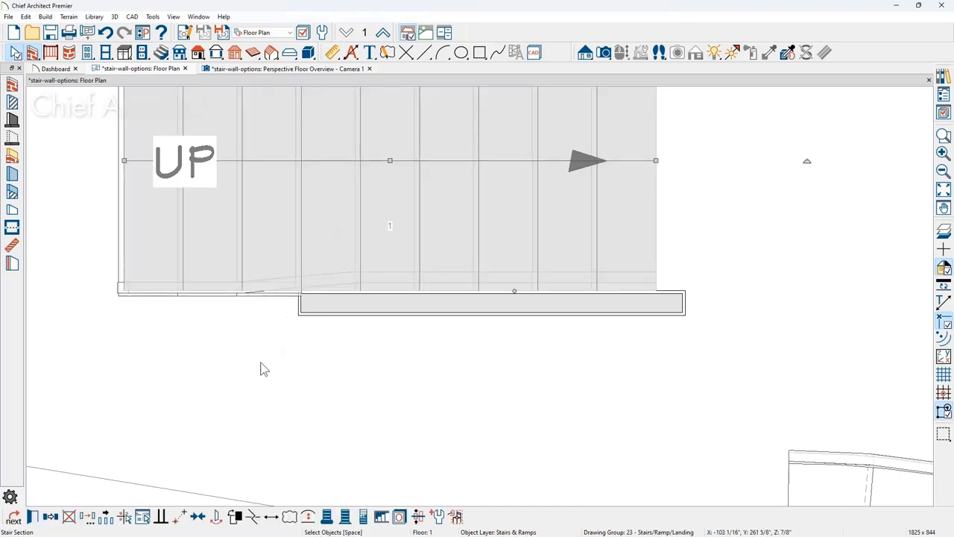
left_click(251, 521)
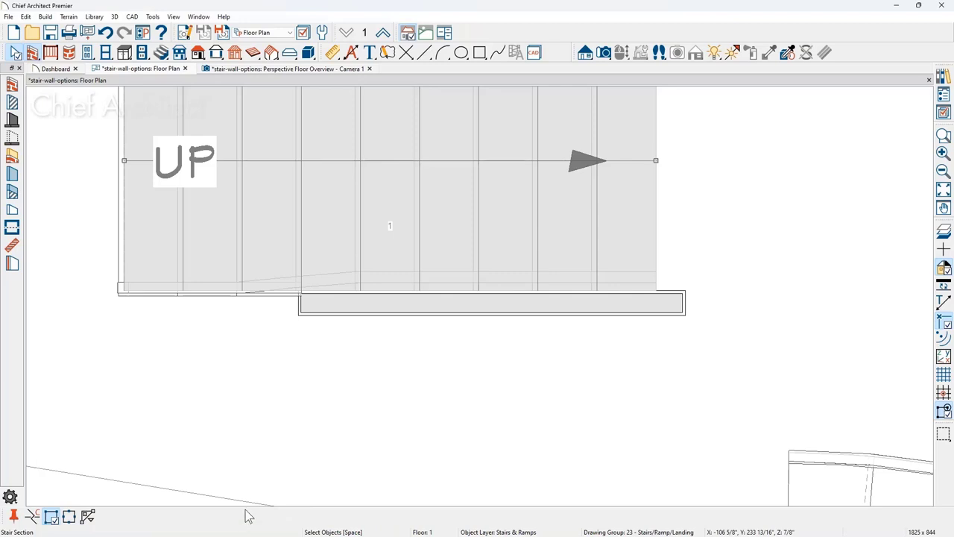
left_click(30, 519)
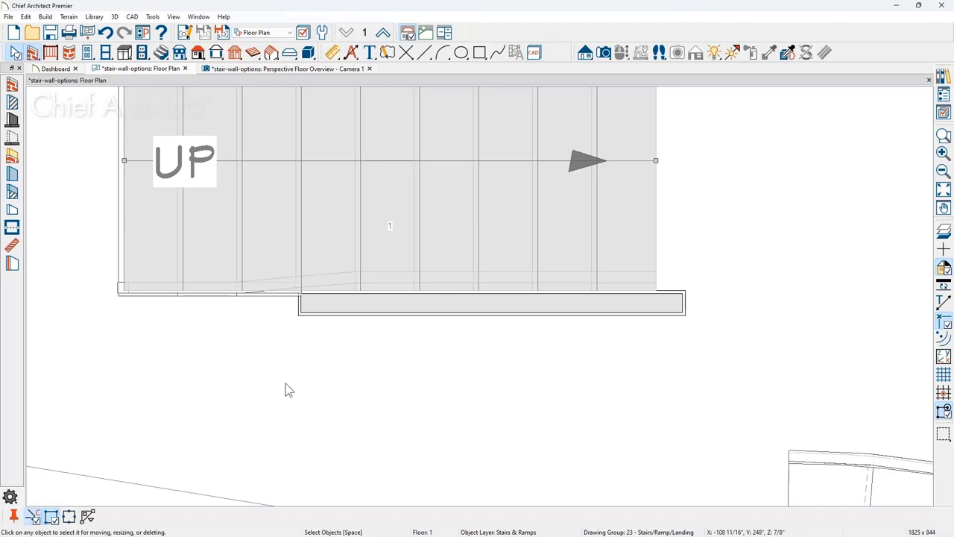
left_click(301, 296)
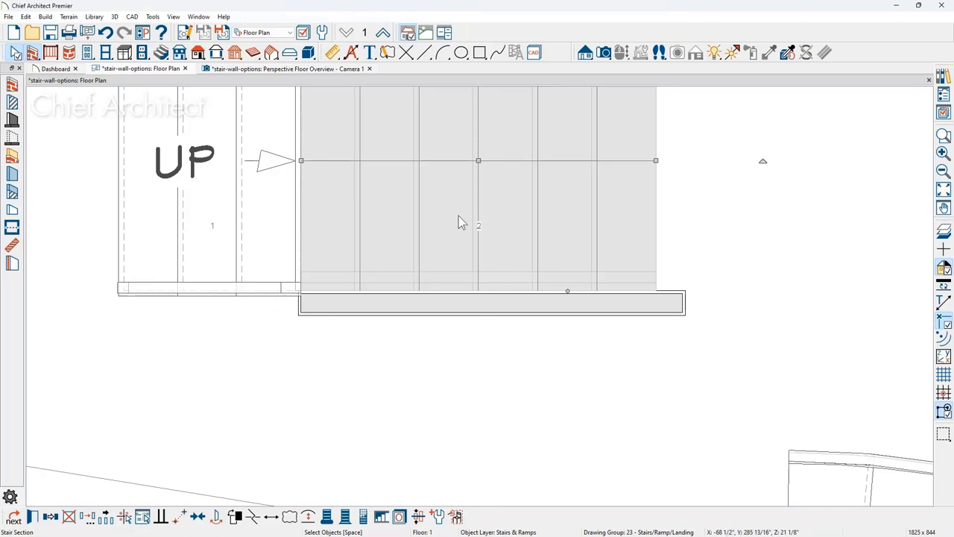
Widen the lower stair section so its edge lines up with the outer face of the interior wall.
scroll(458, 219, "up", 3)
scroll(145, 255, "down", 2)
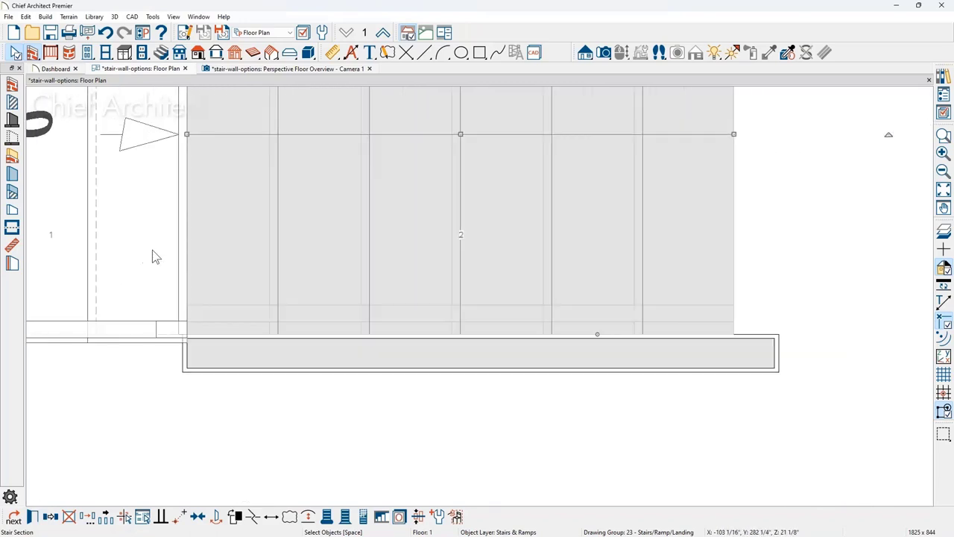
left_click(119, 260)
left_click_drag(115, 319, 112, 357)
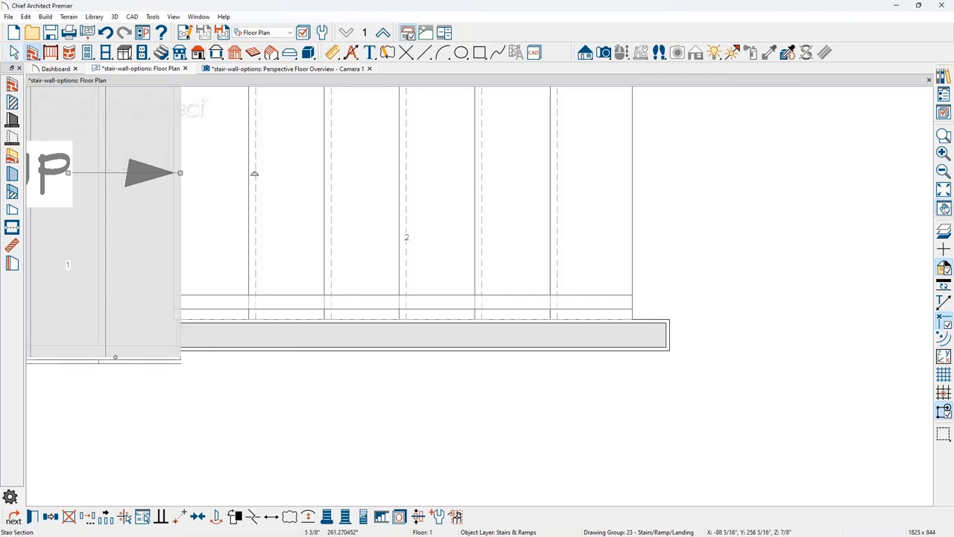
middle_click_drag(112, 357, 340, 326)
left_click_drag(340, 325, 341, 313)
left_click(410, 375)
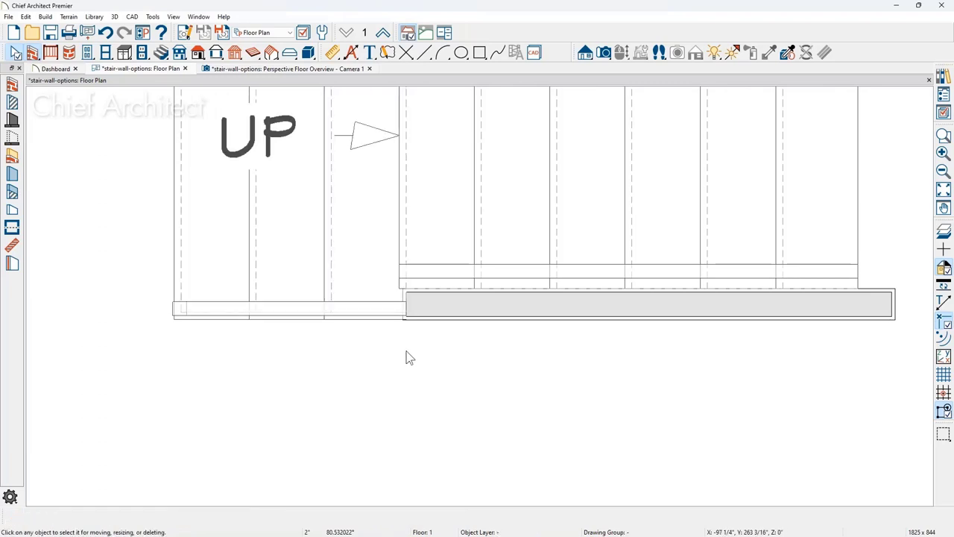
scroll(406, 353, "down", 2)
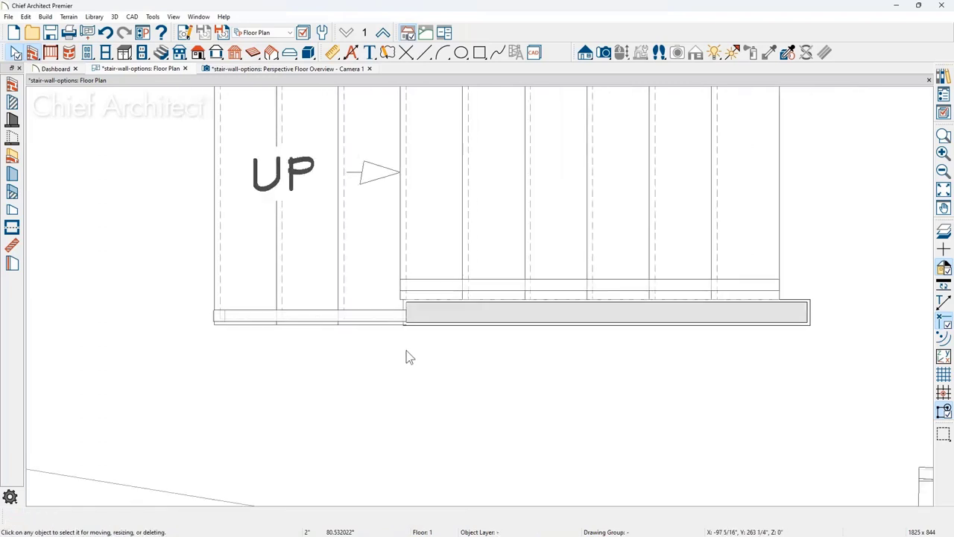
scroll(409, 357, "down", 1)
left_click(521, 283)
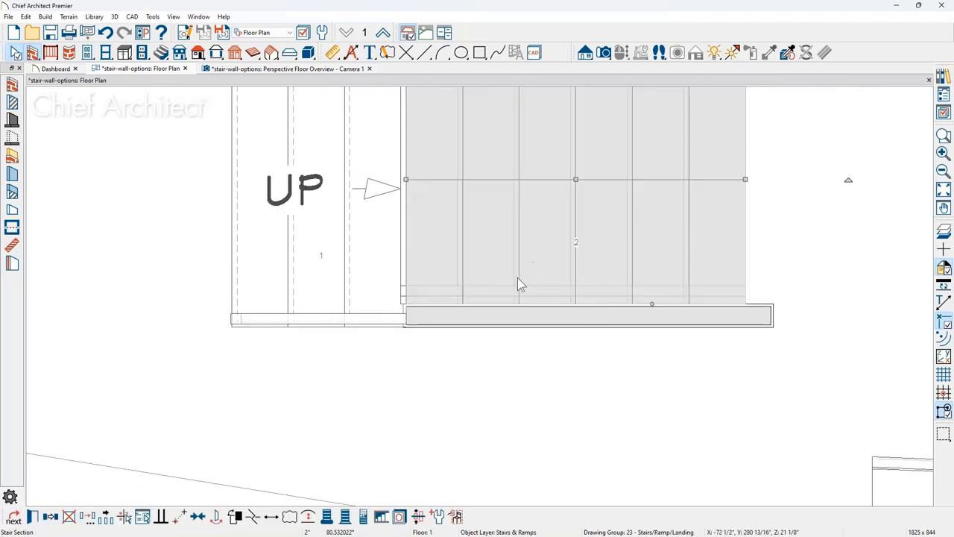
left_click(252, 517)
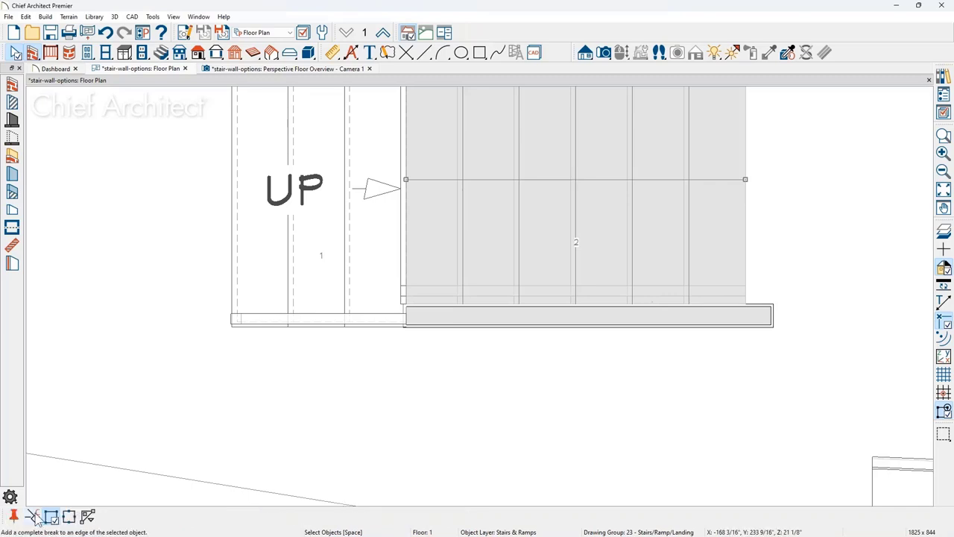
key("space")
Inspect the split straight stair beside the interior wall from its front in the perspective floor overview.
left_click(258, 68)
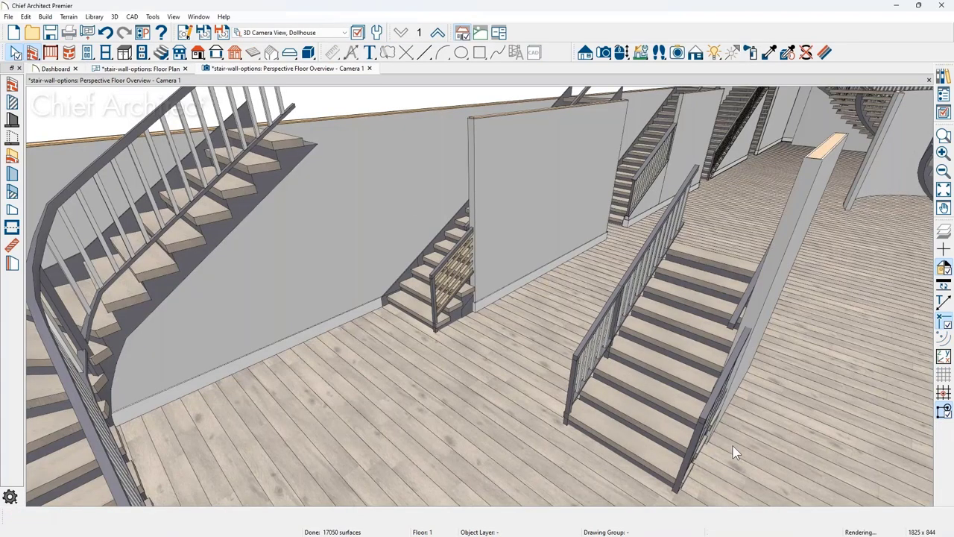
middle_click_drag(734, 452, 646, 357)
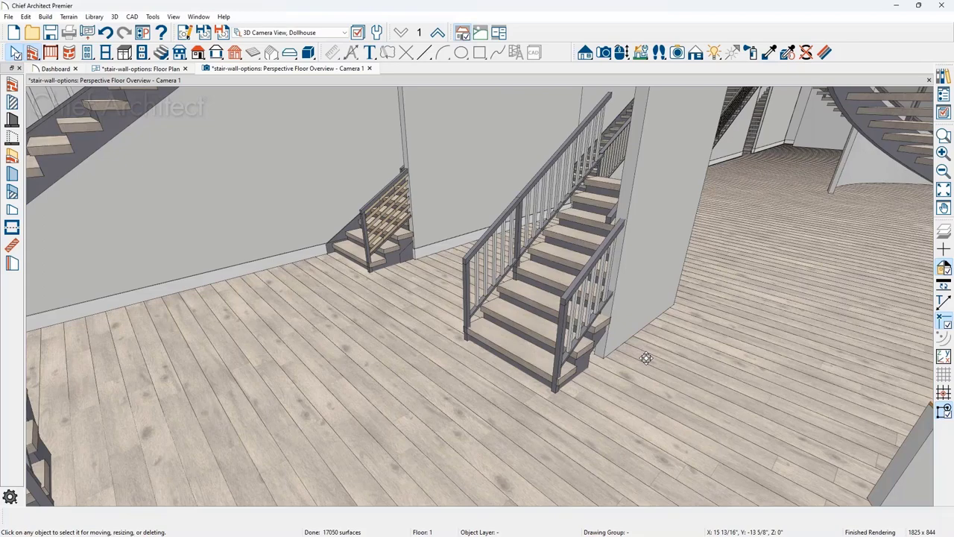
key("alt+Tab")
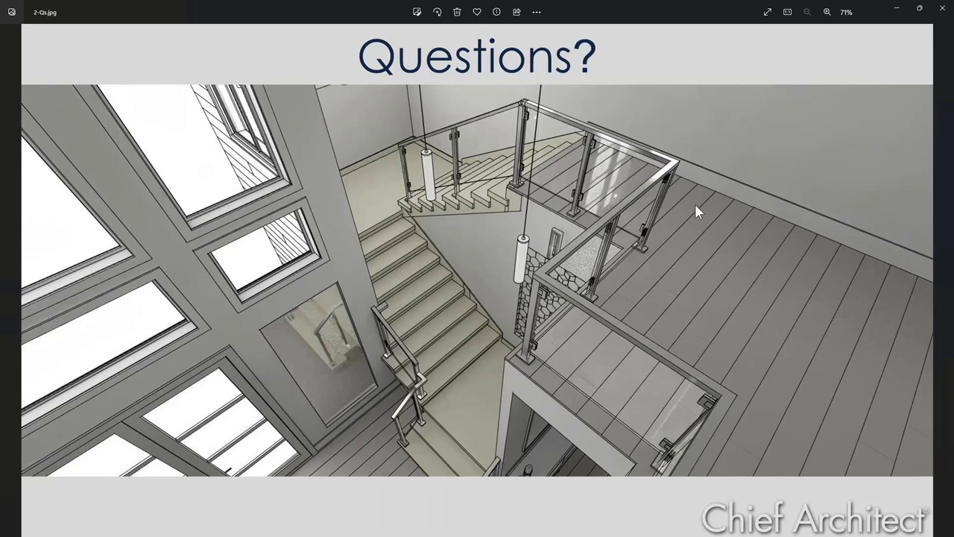
left_click(898, 12)
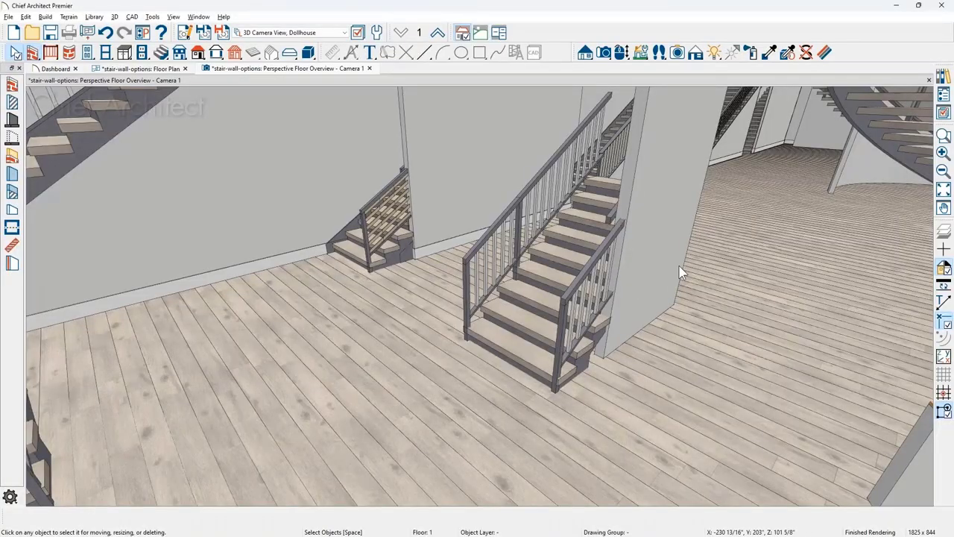
Examine the rope lights under the lower treads of the wall-side stair with rounded starter steps in the perspective view.
middle_click_drag(679, 273, 630, 178)
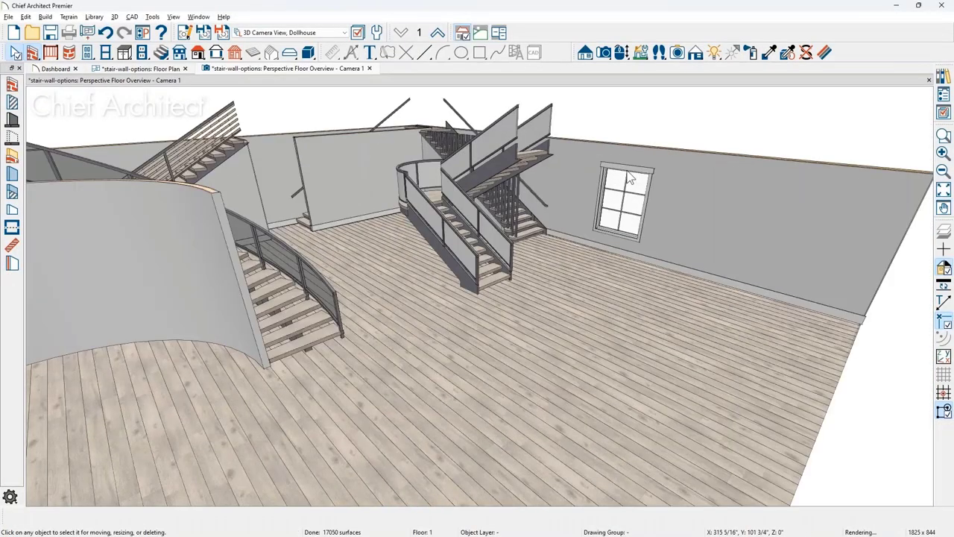
scroll(574, 232, "up", 10)
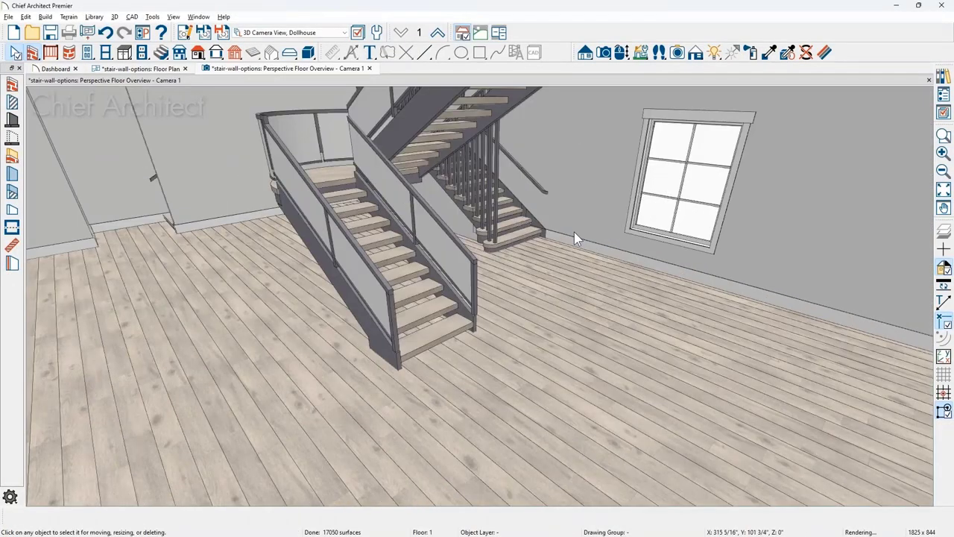
middle_click_drag(484, 274, 420, 163)
scroll(406, 227, "up", 3)
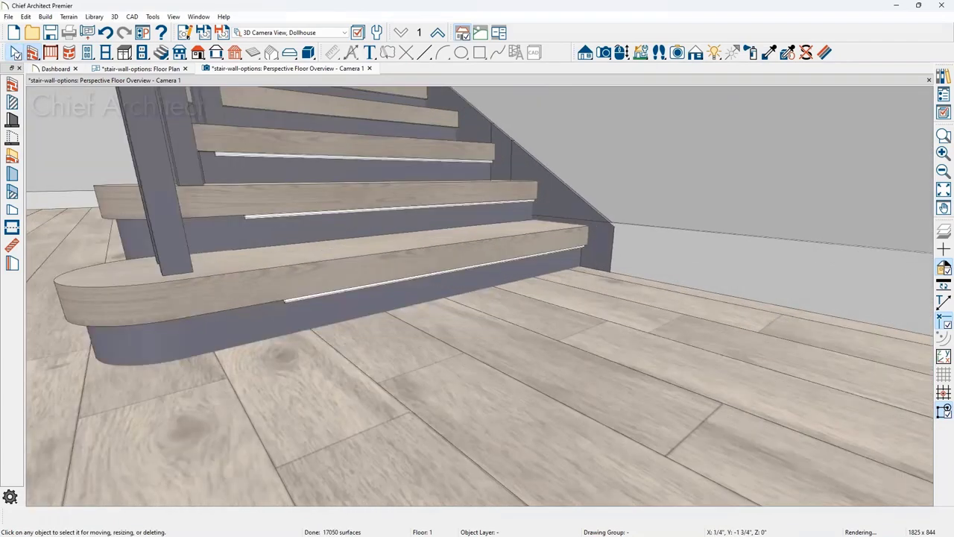
scroll(404, 229, "up", 2)
scroll(403, 229, "down", 2)
mouse_move(403, 229)
middle_mouse_down()
mouse_move(400, 245)
mouse_move(389, 228)
middle_mouse_up()
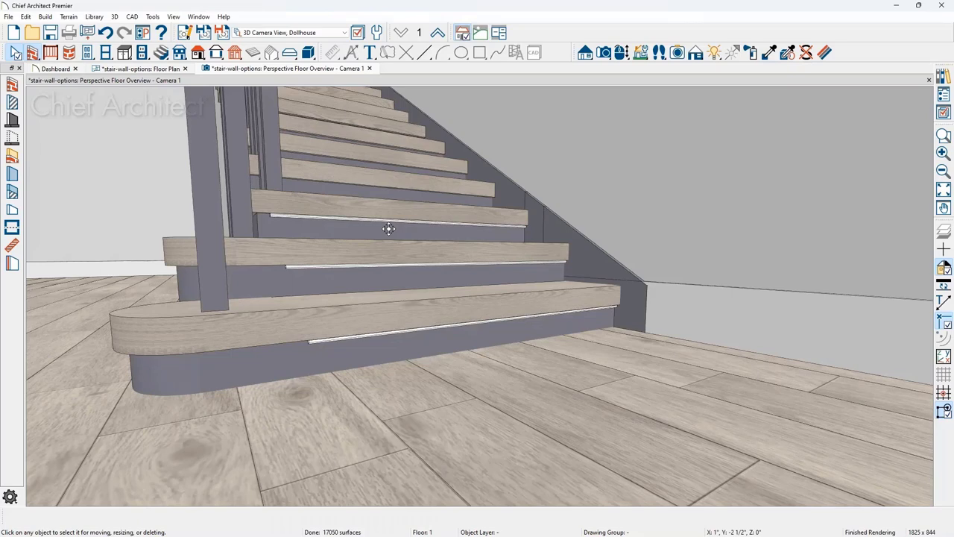
Locate the rope lights under the stair's lower treads in the floor plan and find the Rope Light tool.
left_click(143, 52)
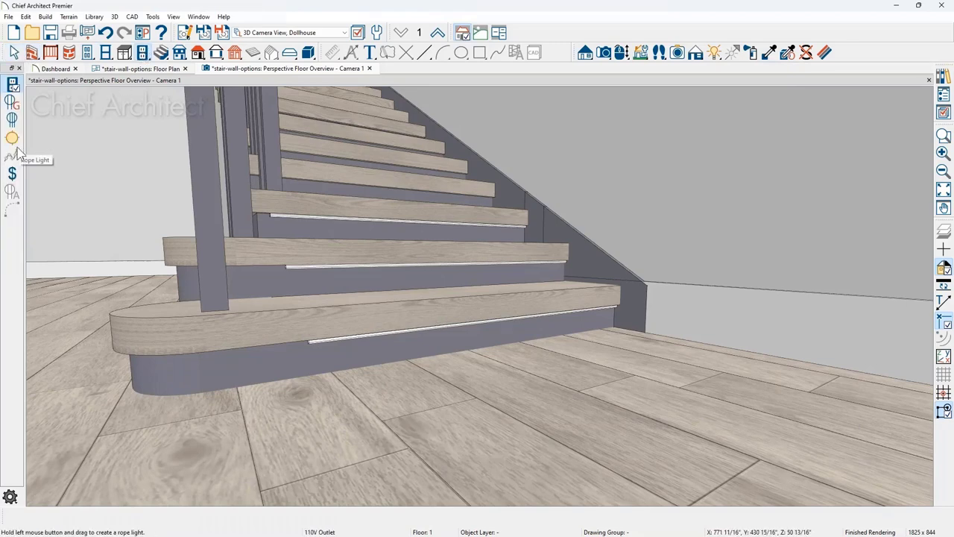
left_click(155, 68)
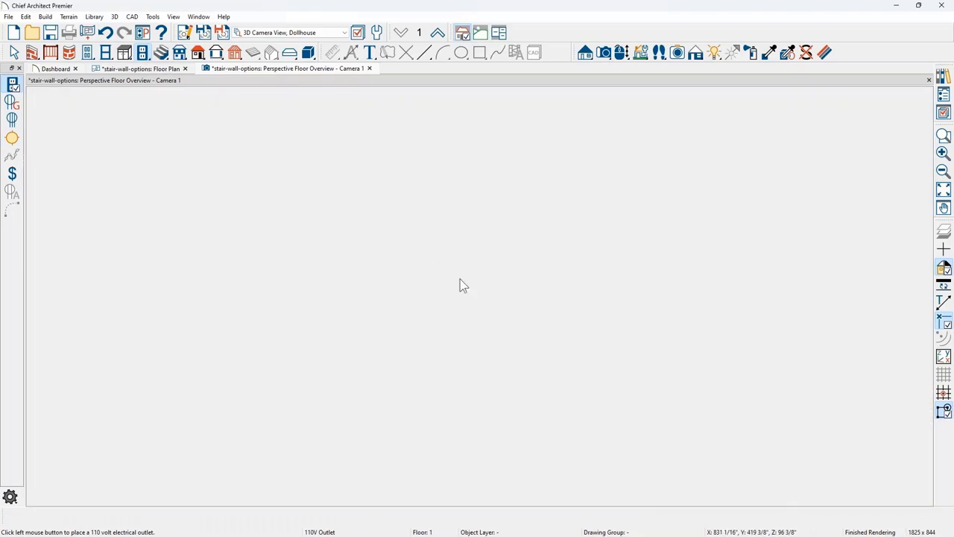
scroll(460, 288, "down", 6)
scroll(458, 293, "down", 5)
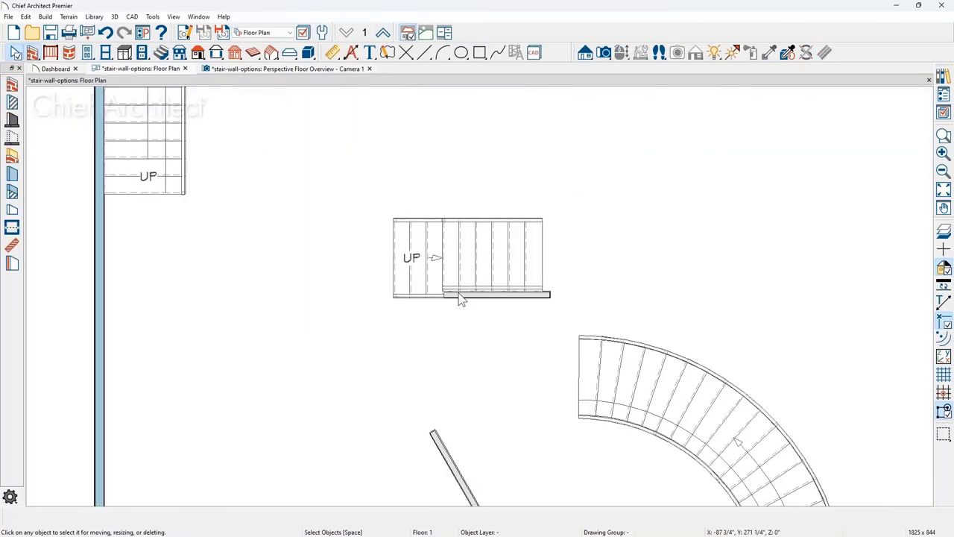
middle_click_drag(553, 303, 142, 204)
scroll(496, 270, "down", 1)
middle_click_drag(389, 228, 31, 171)
scroll(528, 153, "up", 12)
scroll(502, 302, "up", 3)
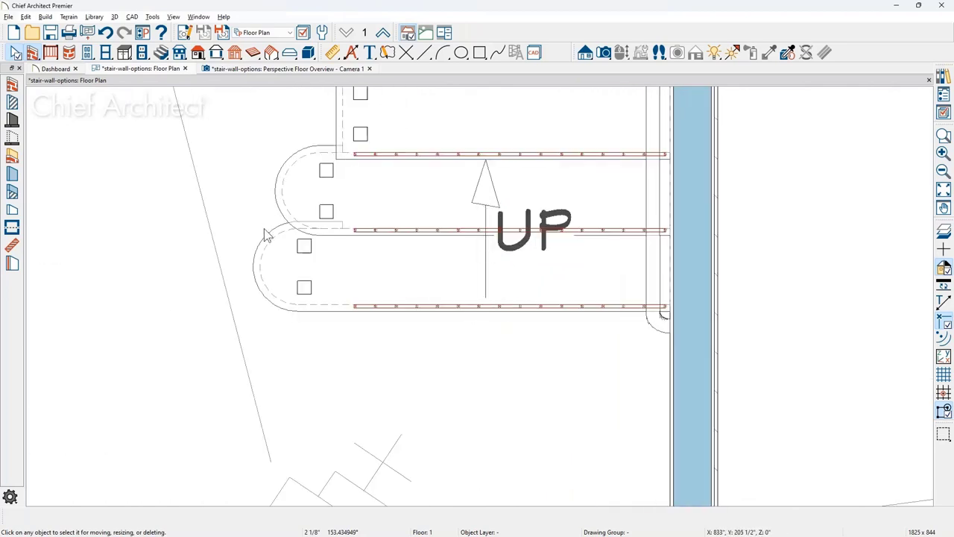
left_click(142, 52)
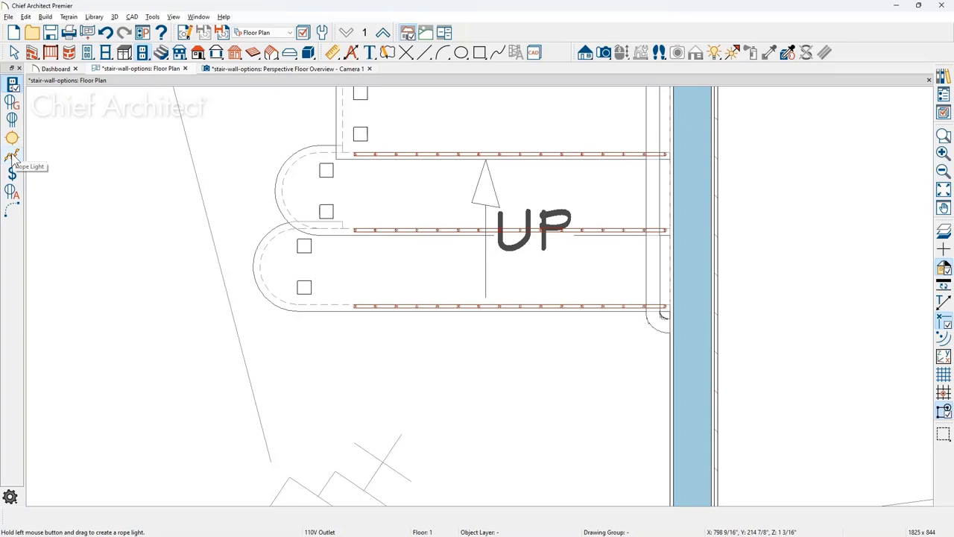
Create a cross section/elevation view facing the front of the rope-lit stair and examine the lights beneath its lower treads.
left_click(585, 52)
mouse_move(188, 406)
left_mouse_down()
mouse_move(202, 354)
mouse_move(213, 132)
mouse_move(185, 127)
left_mouse_up()
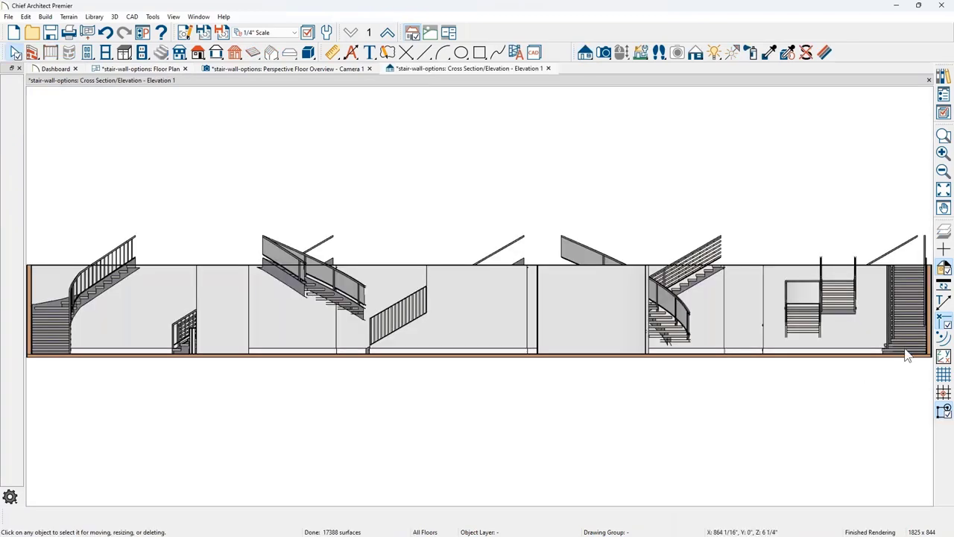
middle_click_drag(889, 346, 580, 290)
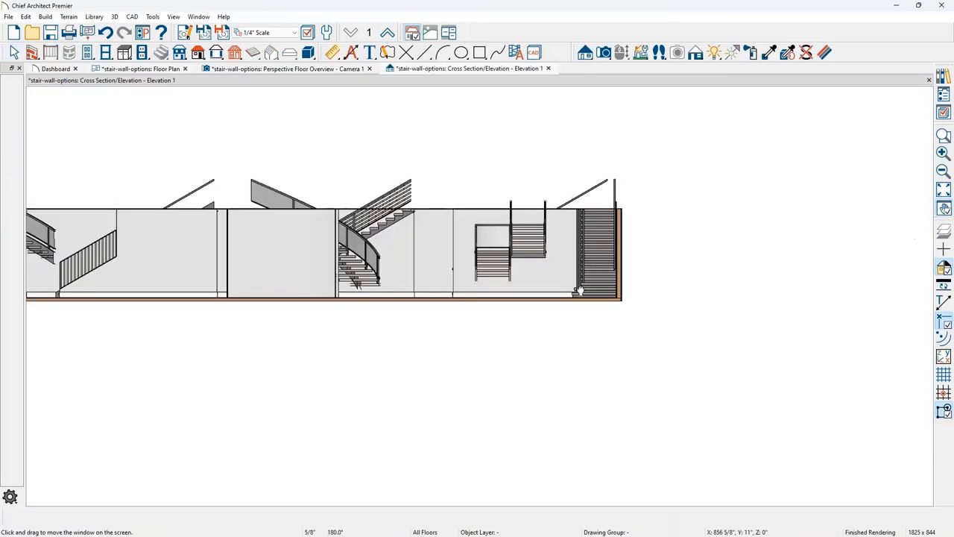
scroll(556, 336, "up", 5)
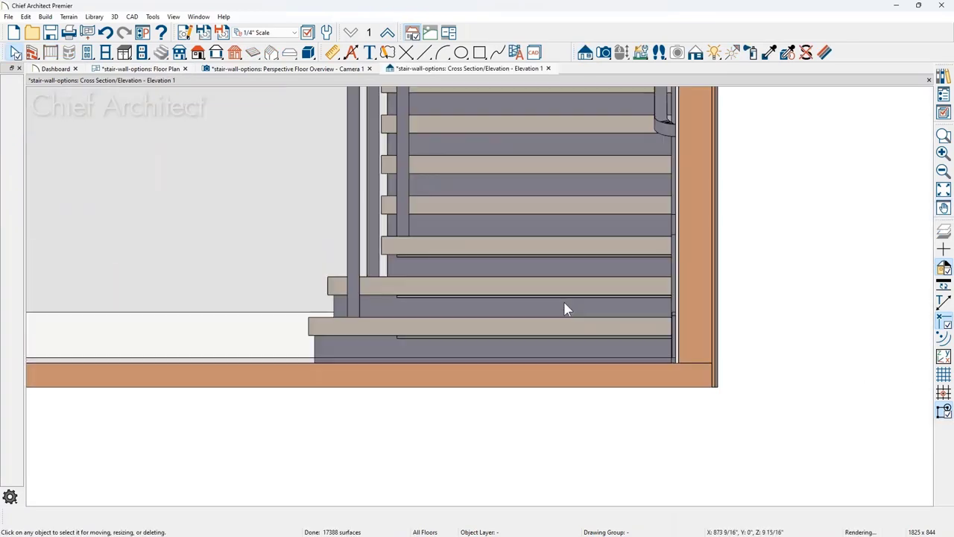
scroll(564, 309, "up", 3)
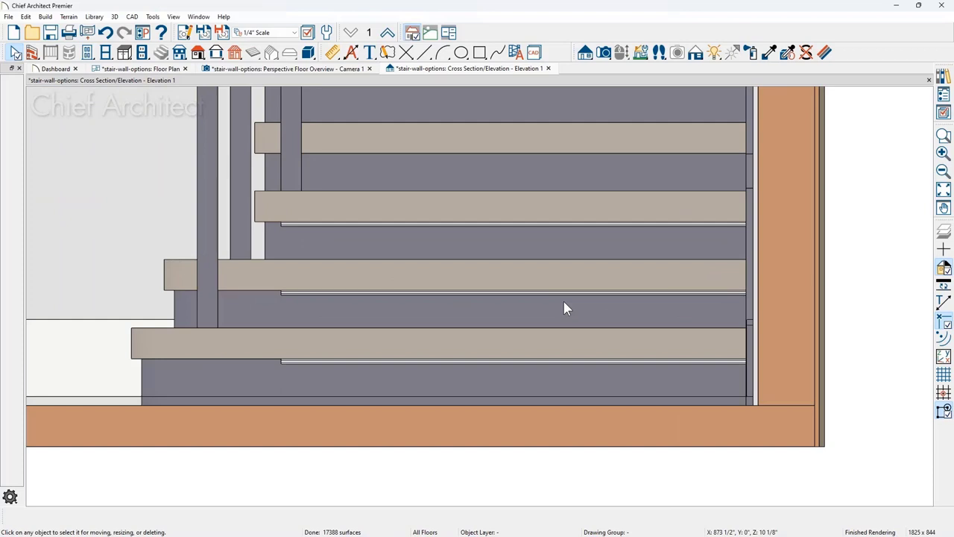
Create a second cross section/elevation through the lower treads, looking toward the wall, and examine the rope lights in profile.
left_click(171, 72)
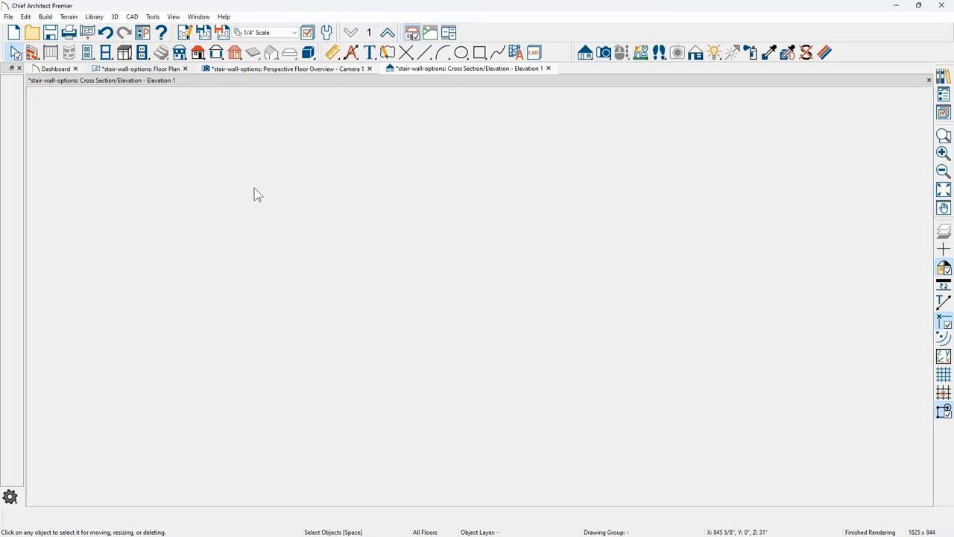
left_click(586, 53)
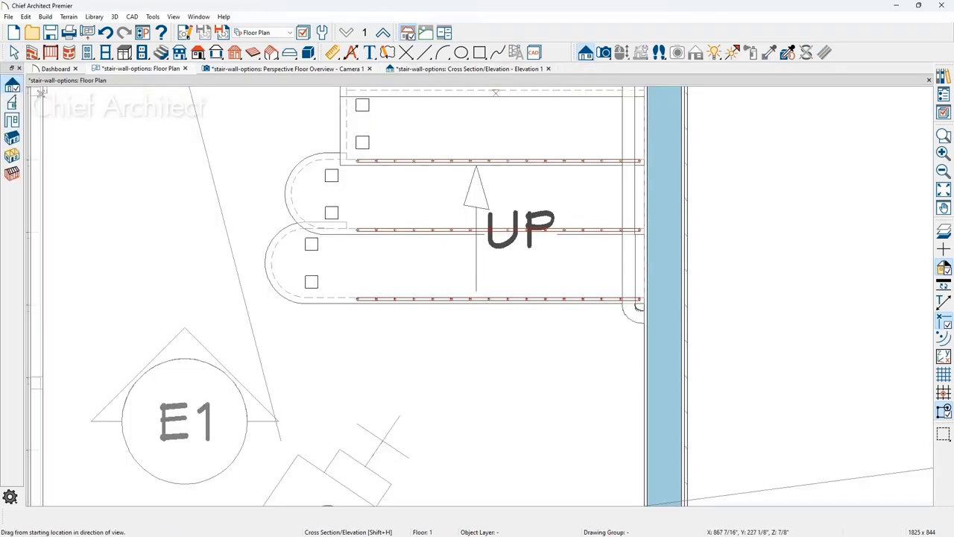
left_click_drag(191, 177, 443, 164)
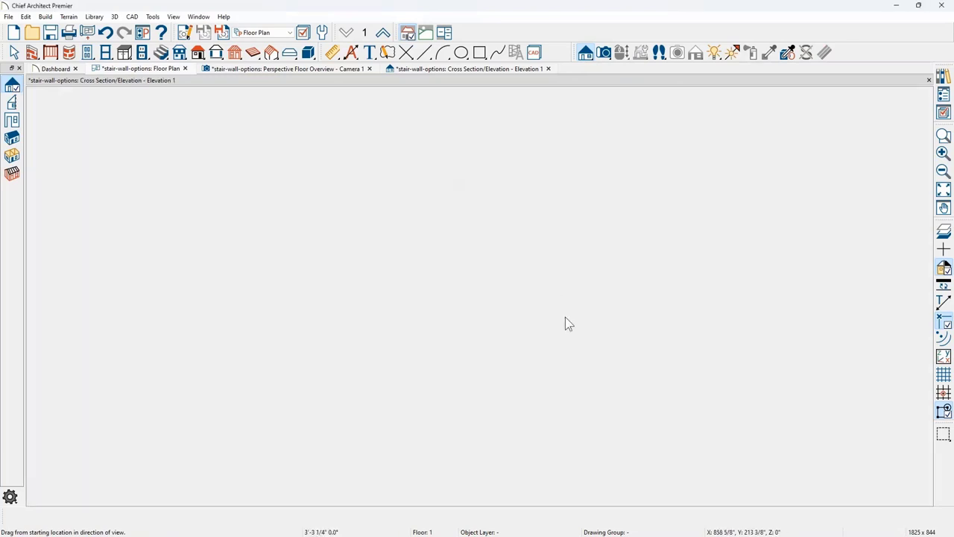
scroll(414, 418, "up", 5)
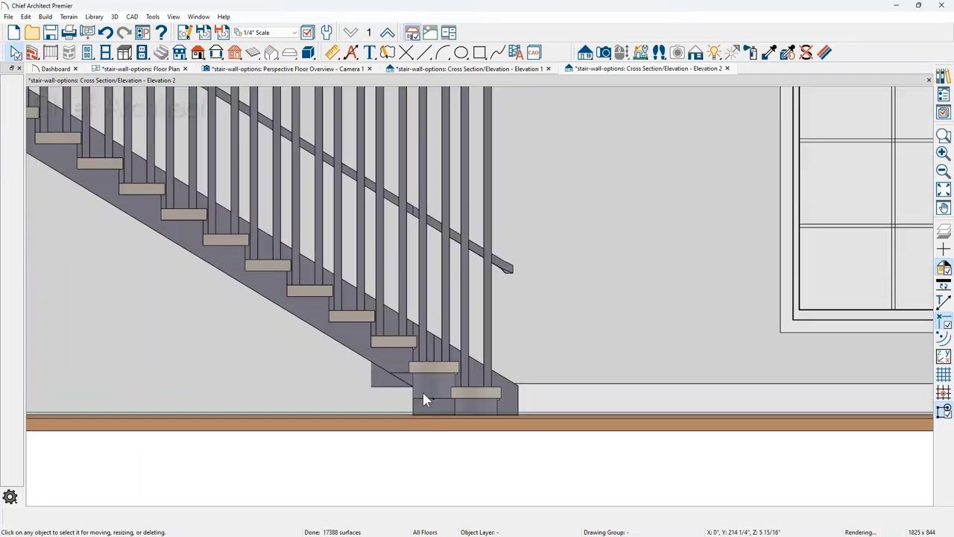
scroll(509, 361, "up", 3)
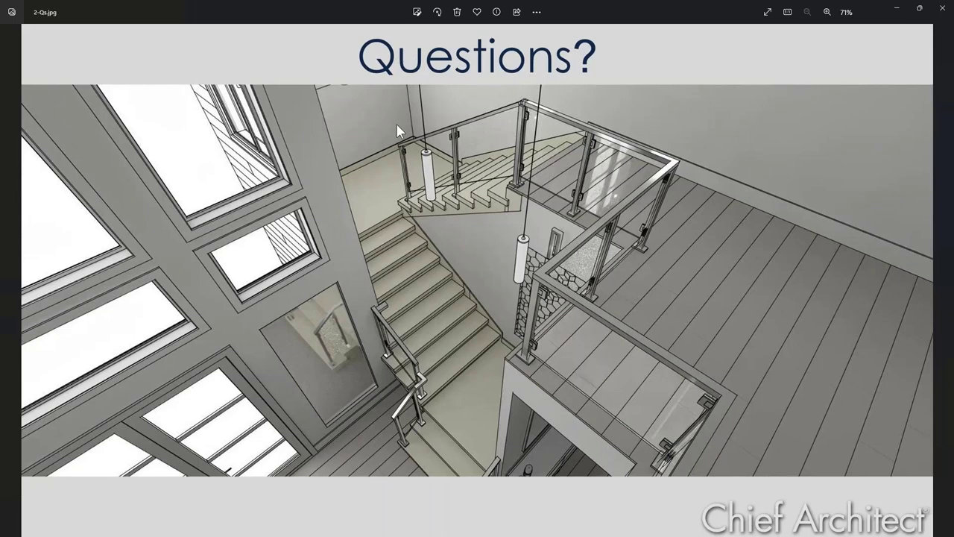
Close both cross section/elevation views of the rope-lit stair.
left_click(900, 9)
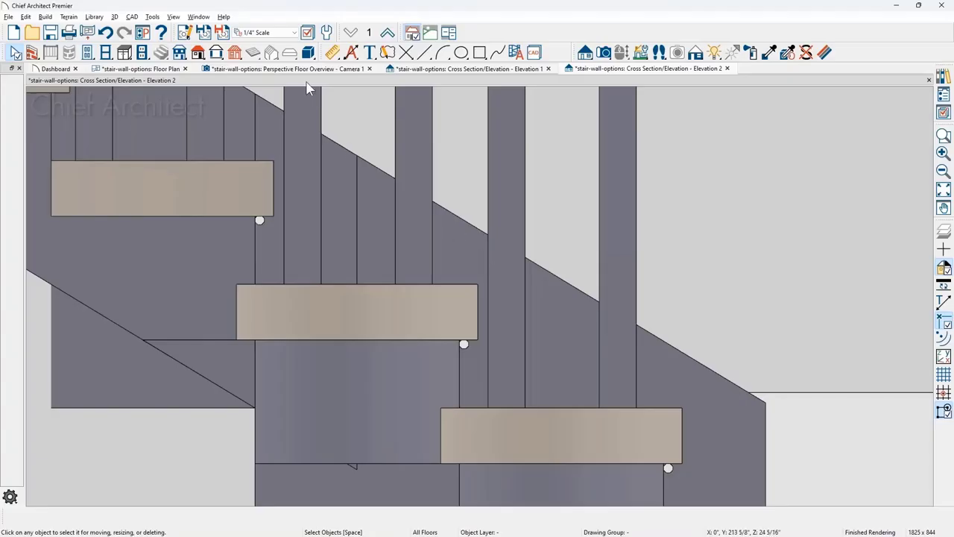
left_click(729, 68)
left_click(548, 68)
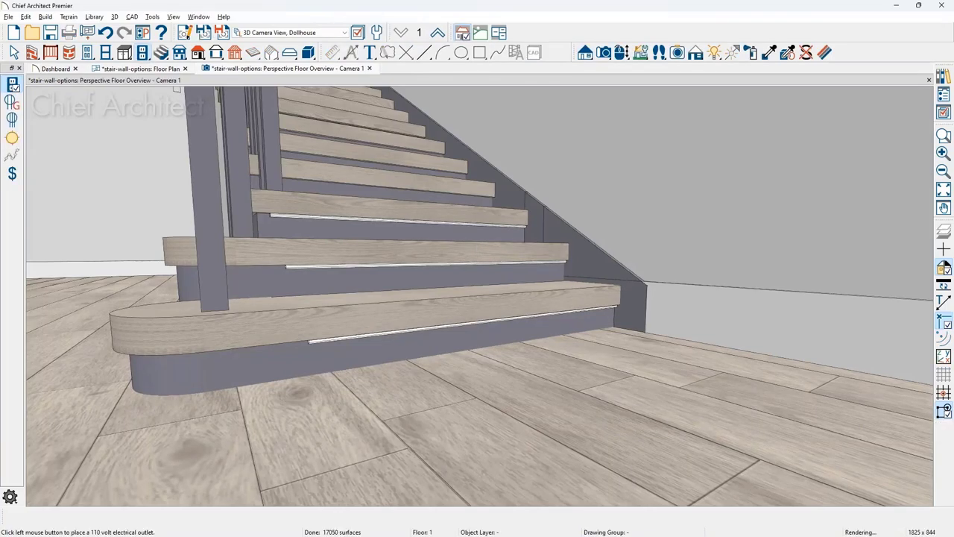
Examine the winder stair and its curved railing in the room corner from above in the perspective view.
scroll(503, 264, "down", 5)
key("space")
middle_click_drag(522, 255, 508, 324)
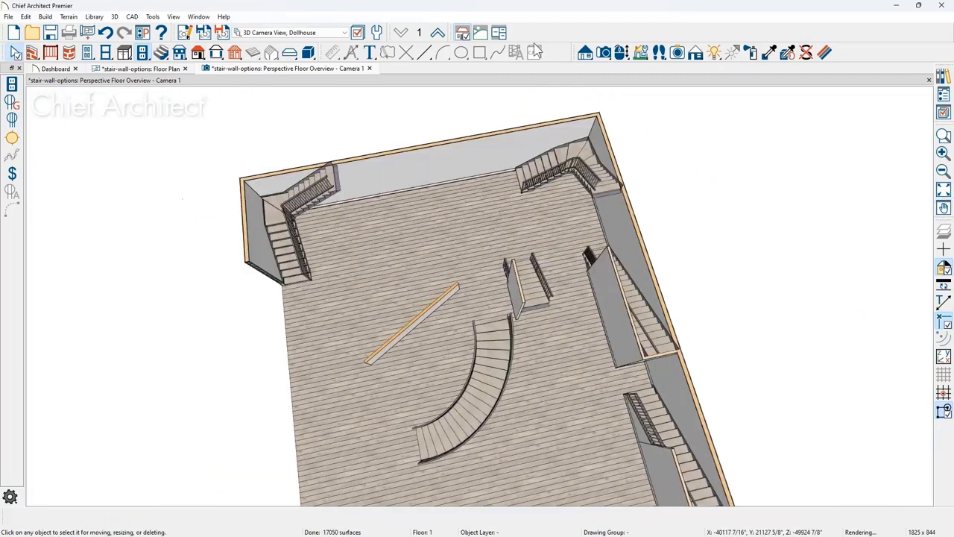
scroll(536, 170, "up", 6)
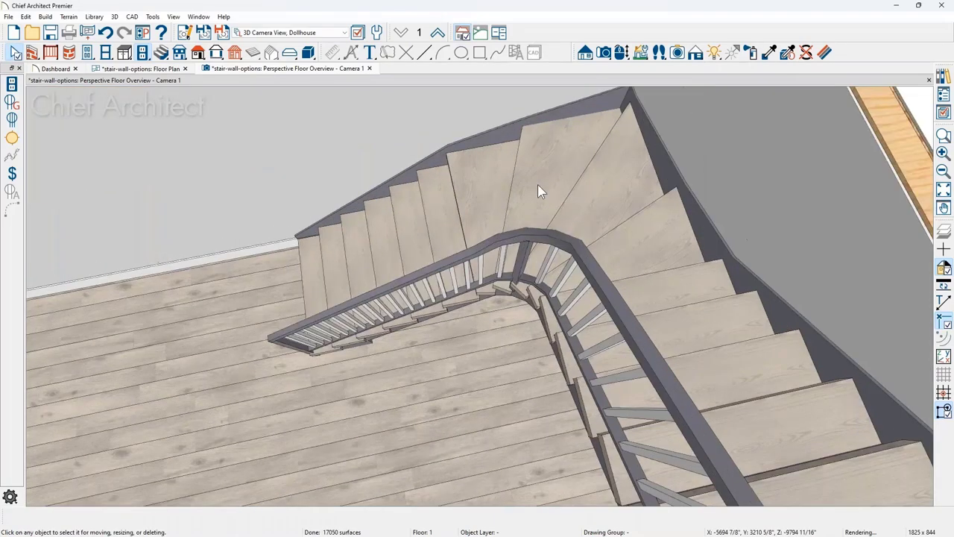
scroll(538, 184, "up", 1)
middle_click_drag(556, 219, 579, 200)
left_click_drag(471, 301, 514, 268)
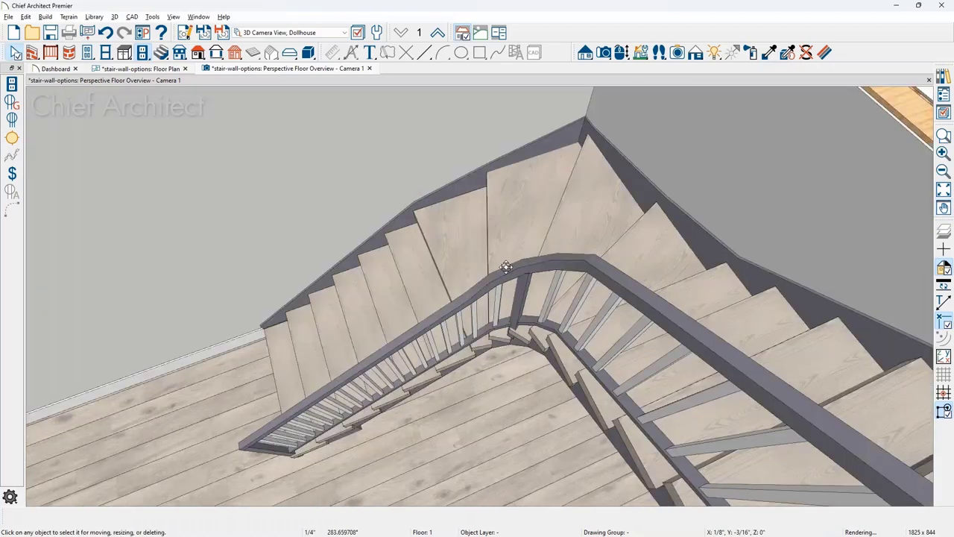
scroll(586, 262, "down", 5)
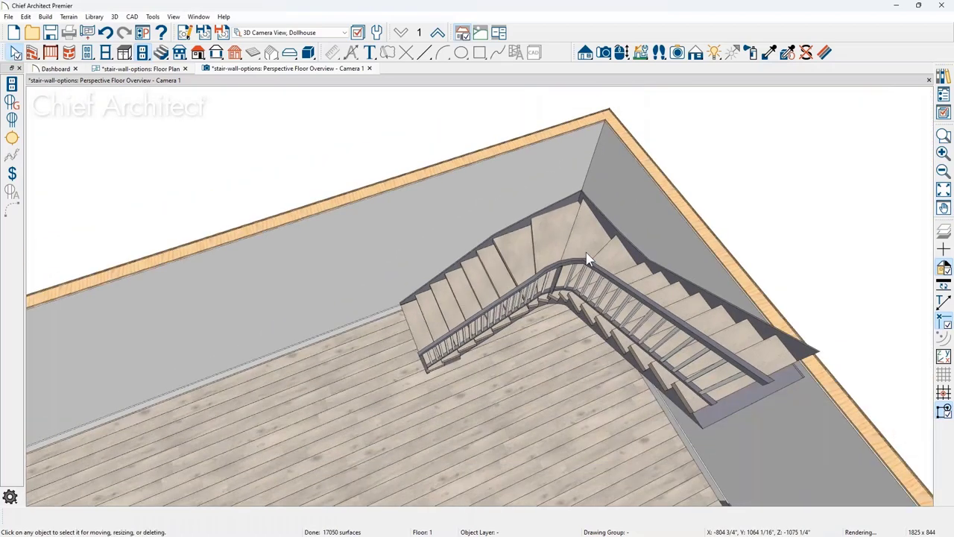
left_click_drag(588, 260, 501, 284)
middle_click_drag(500, 283, 484, 281)
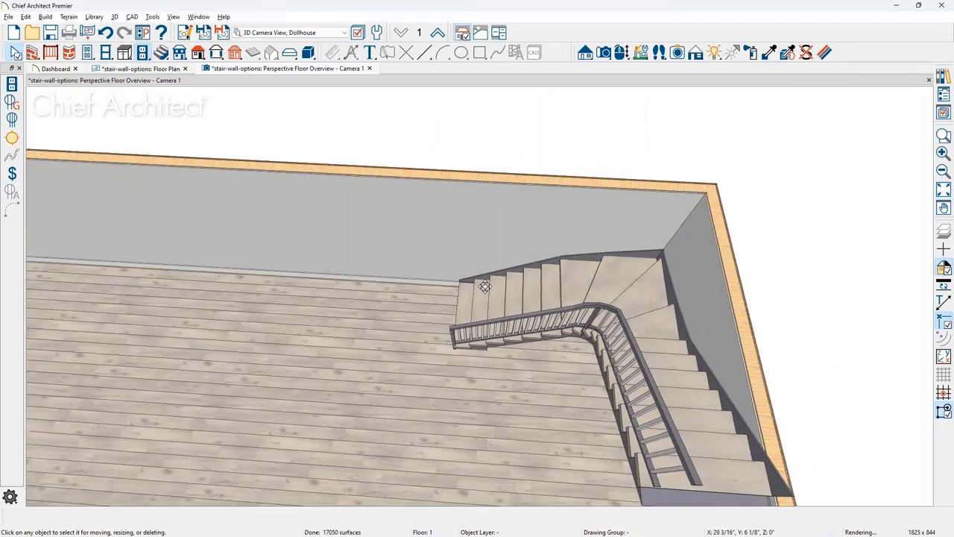
Bring the winder stair in the room corner into close view in the floor plan.
left_click(125, 69)
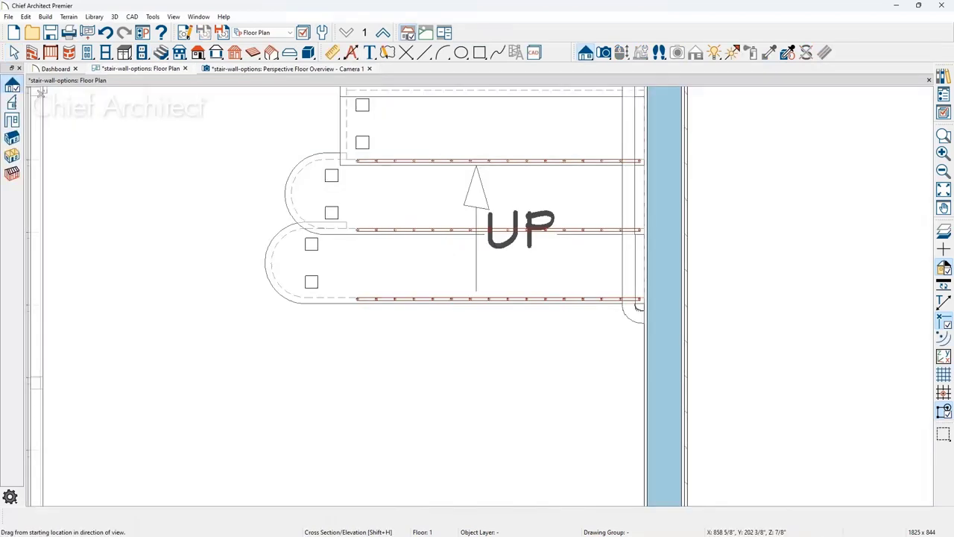
key("F6")
scroll(125, 125, "up", 5)
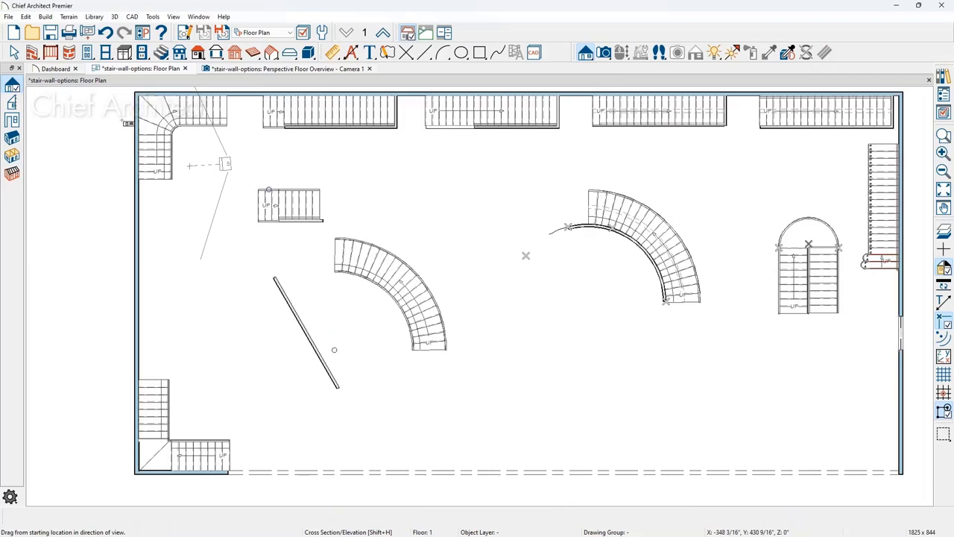
scroll(149, 139, "up", 2)
middle_click_drag(206, 225, 304, 375)
key("space")
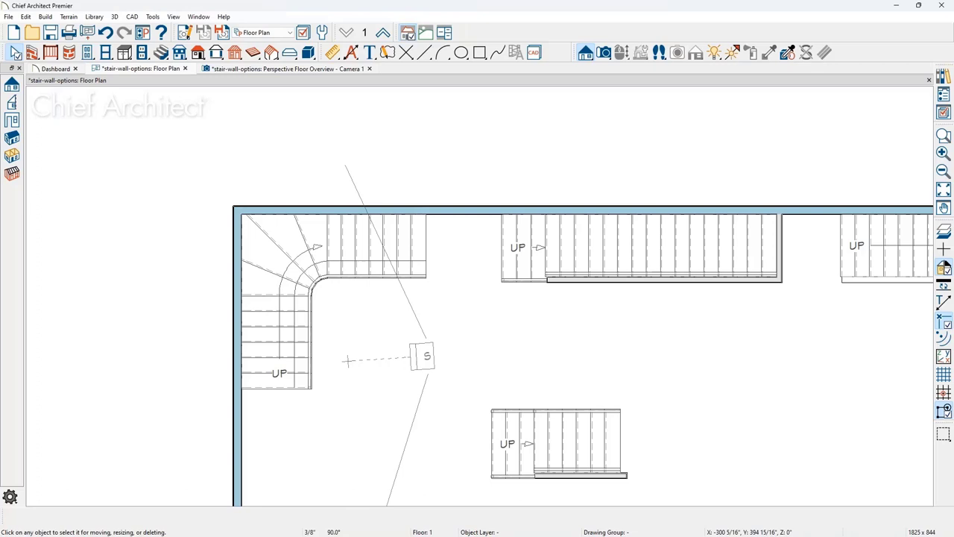
Move the winder stair from the room corner to the open space outside the room's left wall.
key("space")
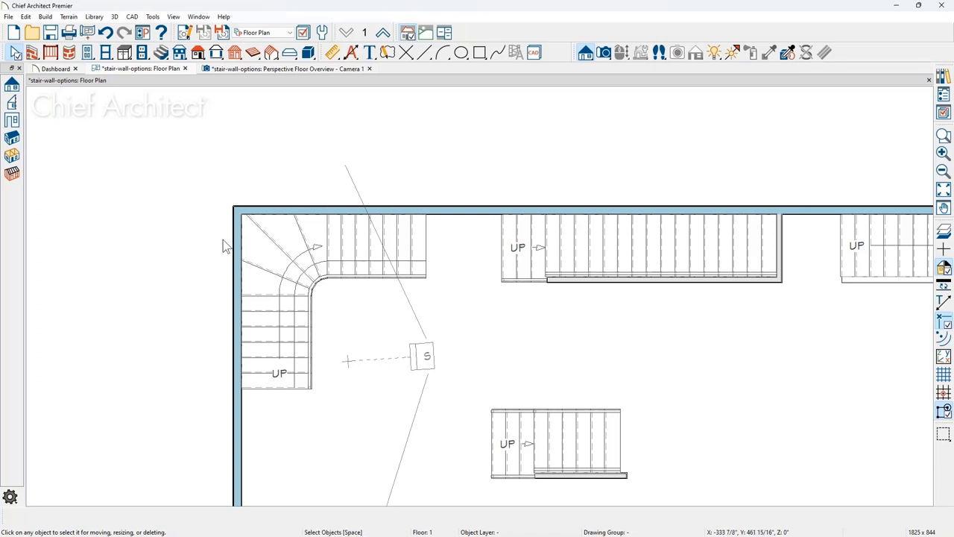
scroll(224, 245, "up", 2)
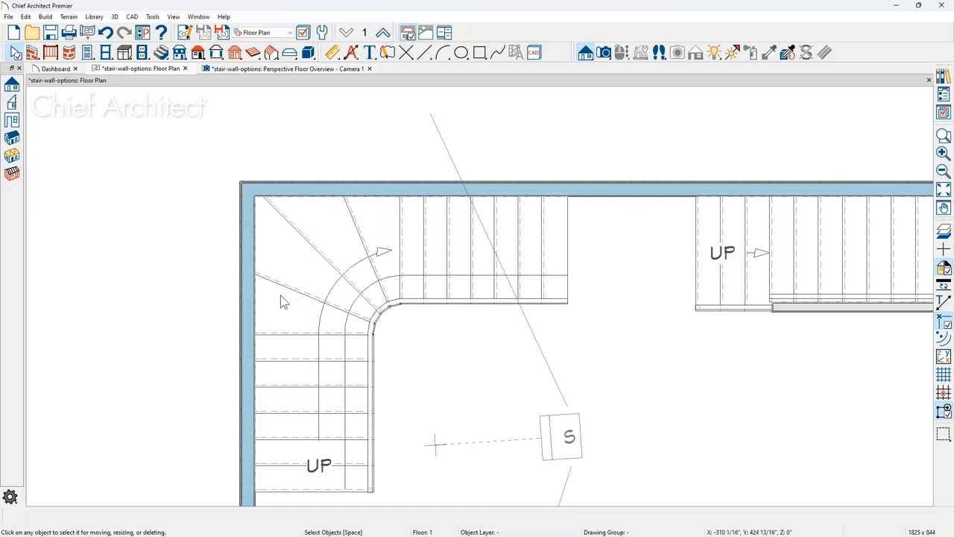
scroll(294, 273, "down", 4)
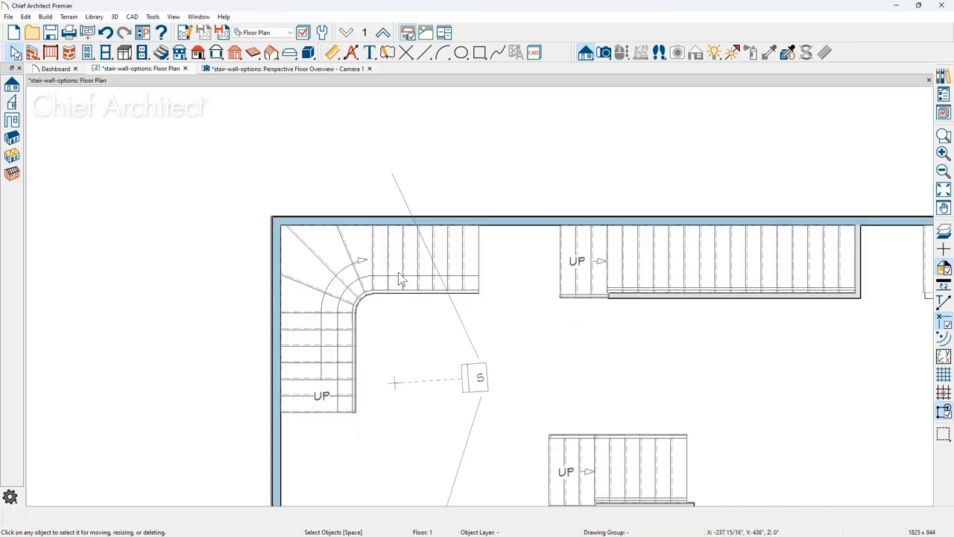
left_click(161, 52)
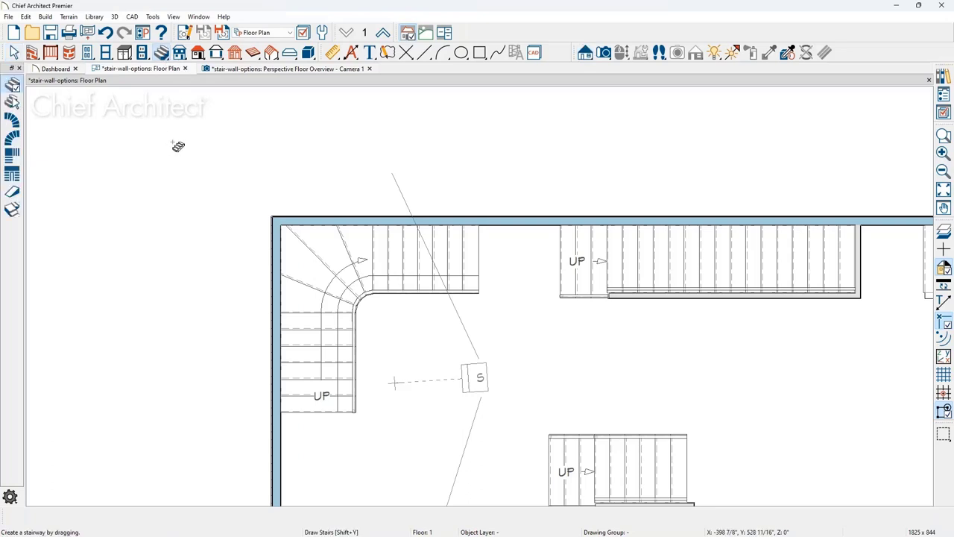
left_click_drag(172, 142, 496, 471)
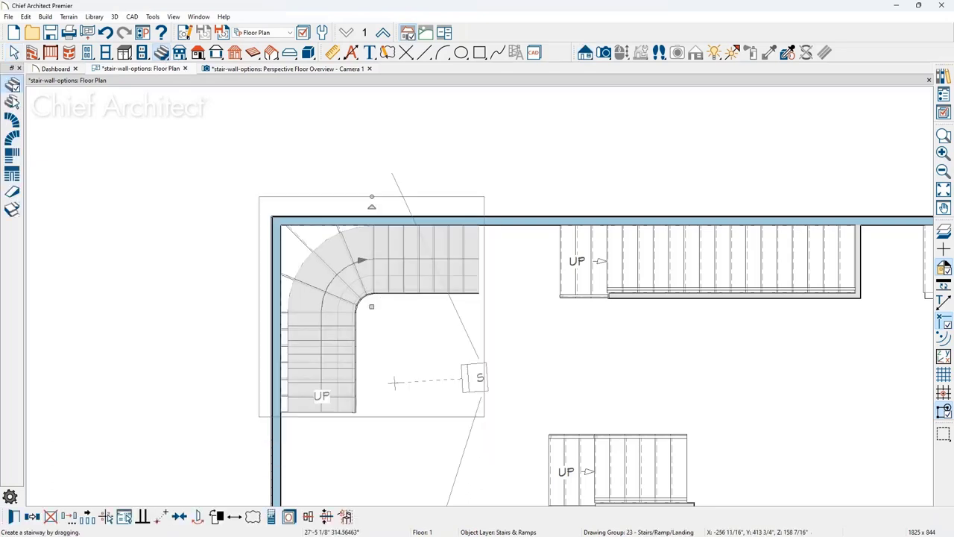
left_click_drag(370, 307, 112, 286)
key("space")
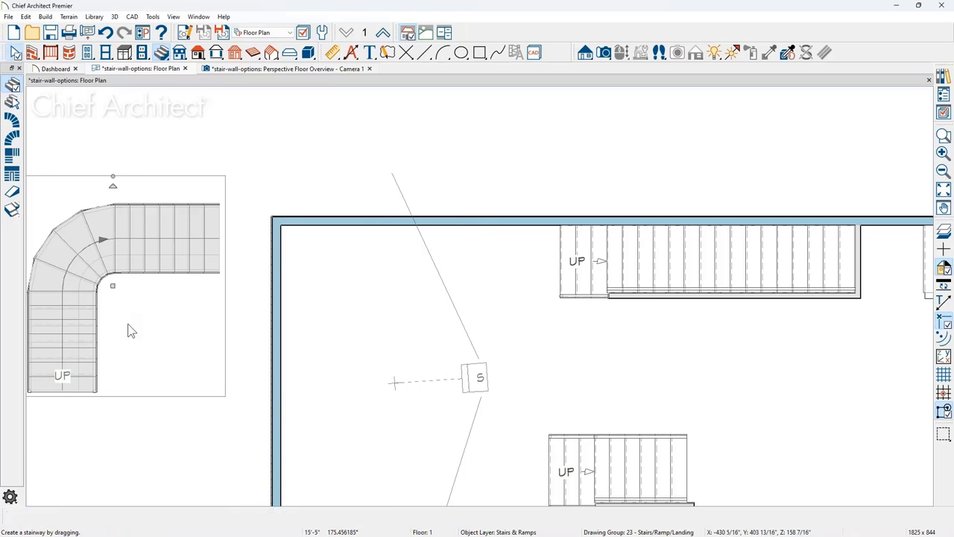
middle_click_drag(129, 325, 209, 319)
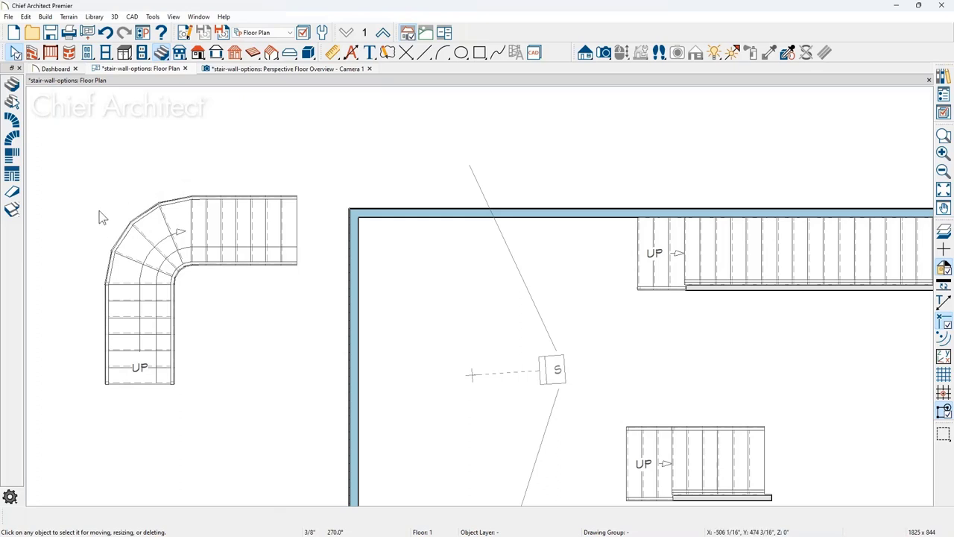
Delete the short split stair standing free in the room along with its partial wall, and close the perspective overview.
left_click(164, 56)
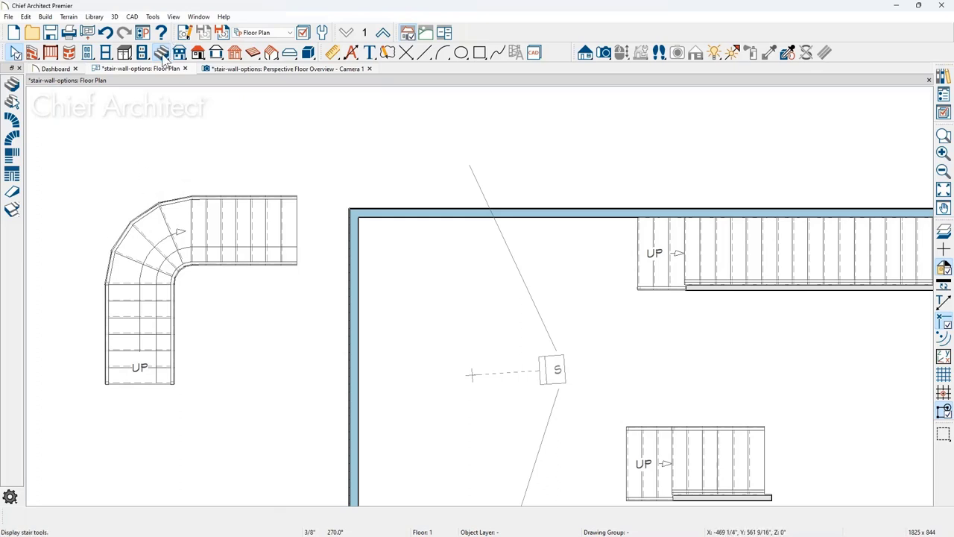
key("space")
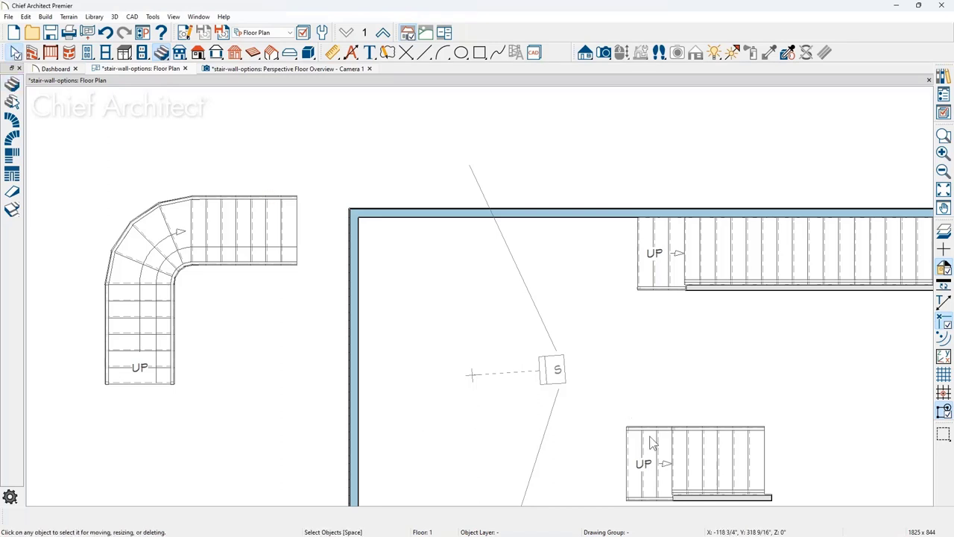
middle_click_drag(649, 441, 593, 342)
left_click_drag(539, 301, 784, 439)
key("Delete")
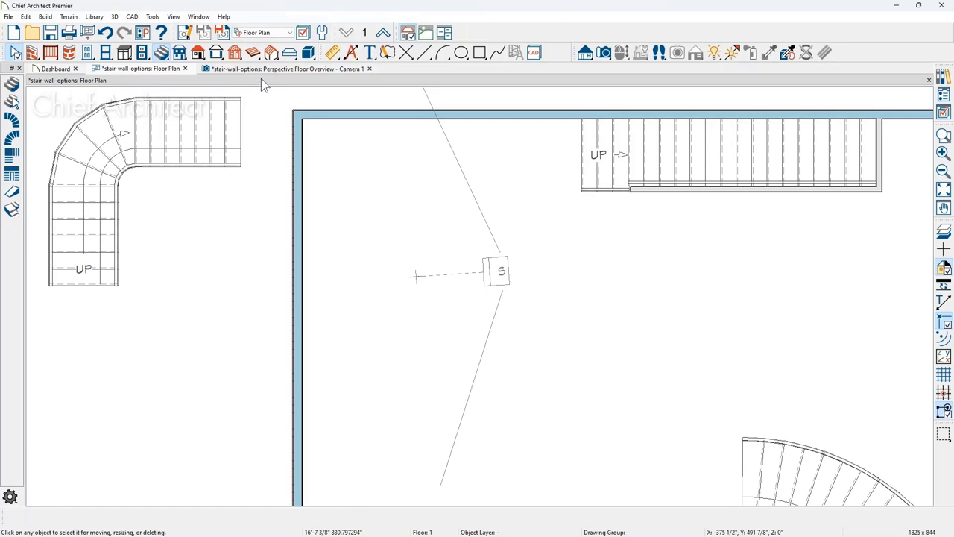
left_click(370, 69)
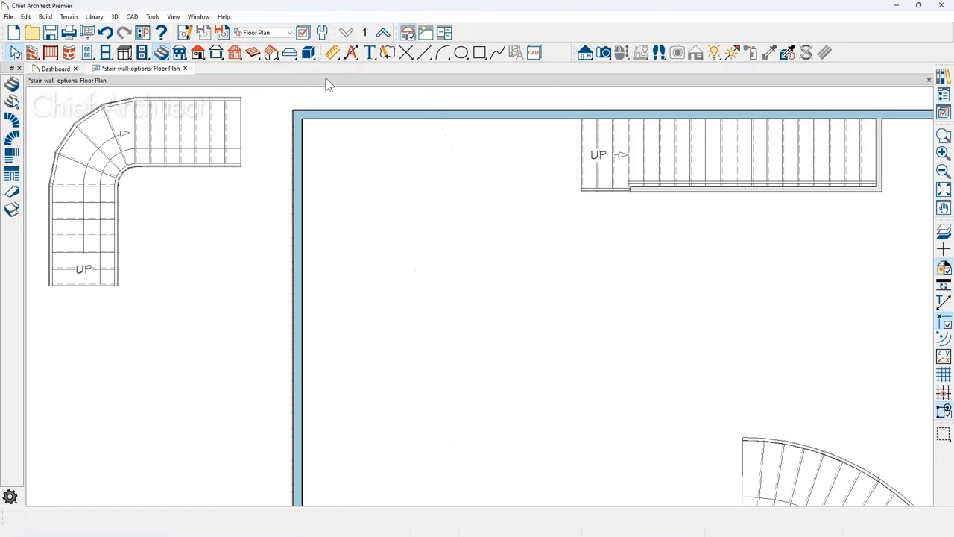
Draw a straight stair section about 5'-10" long upward in the room and extend it with a second section about 3'-7" long.
left_click(162, 53)
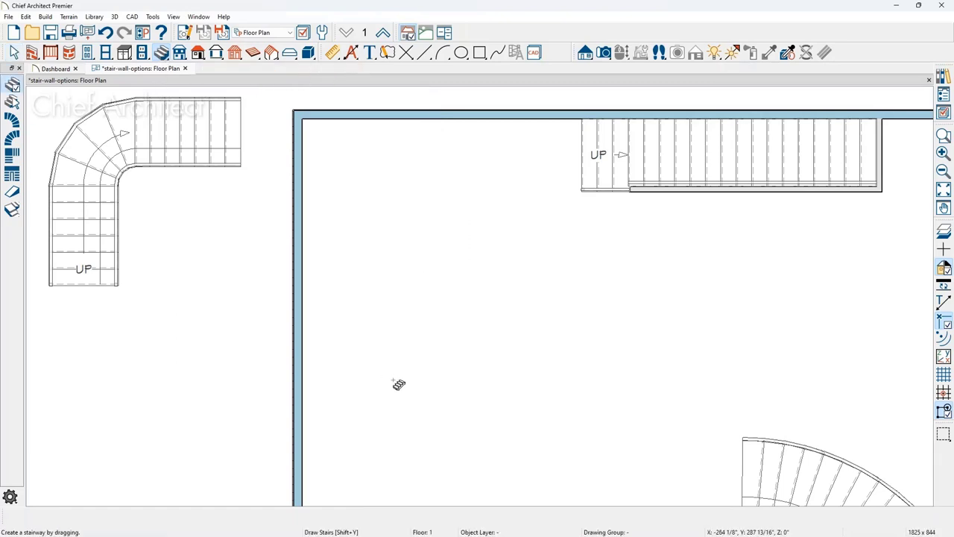
left_click_drag(395, 404, 393, 303)
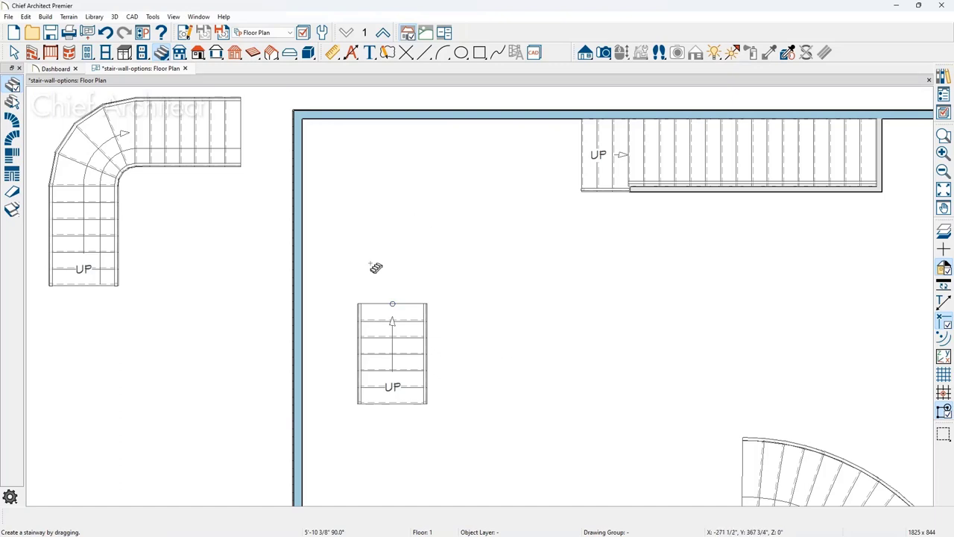
scroll(376, 268, "up", 2)
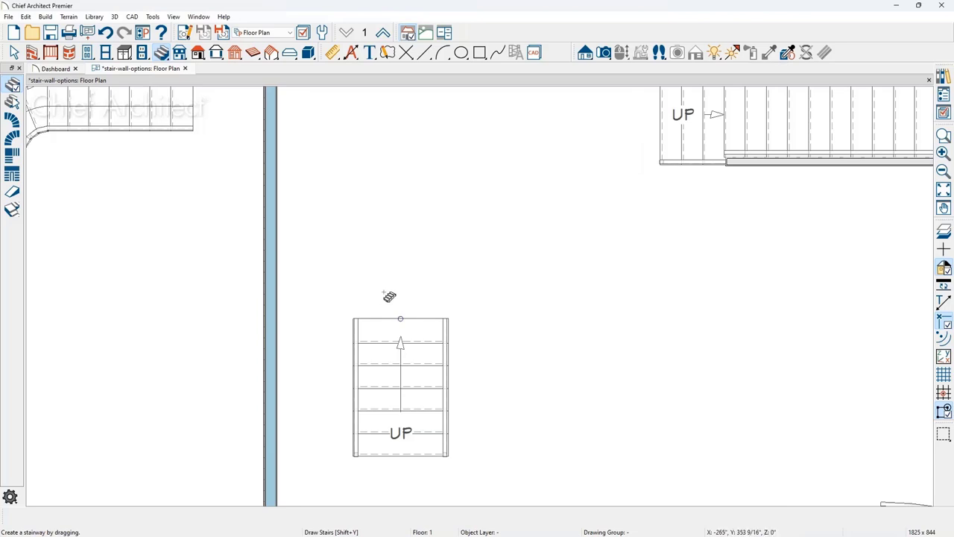
scroll(390, 296, "up", 1)
left_click_drag(405, 325, 405, 222)
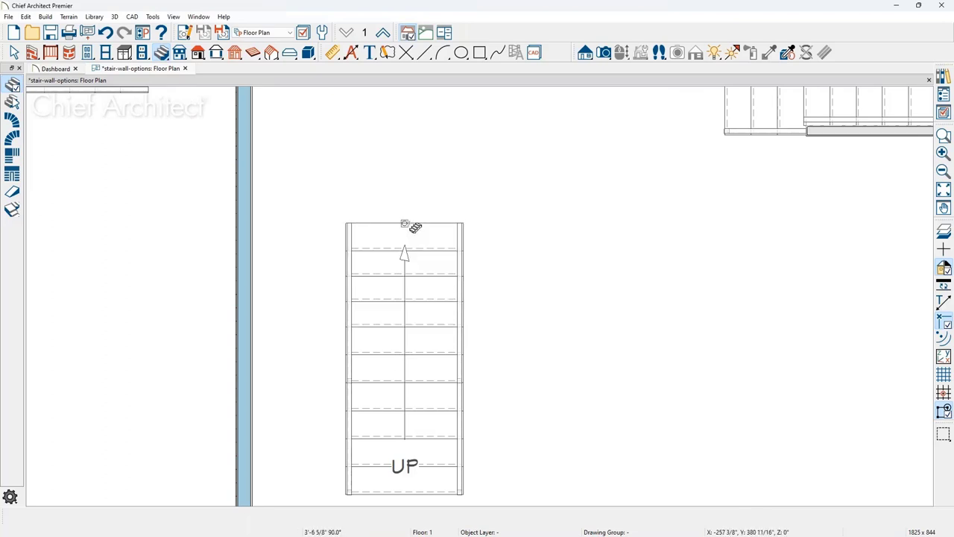
Bend the upper stair section into a curve turning 90° to the right.
left_click(404, 232)
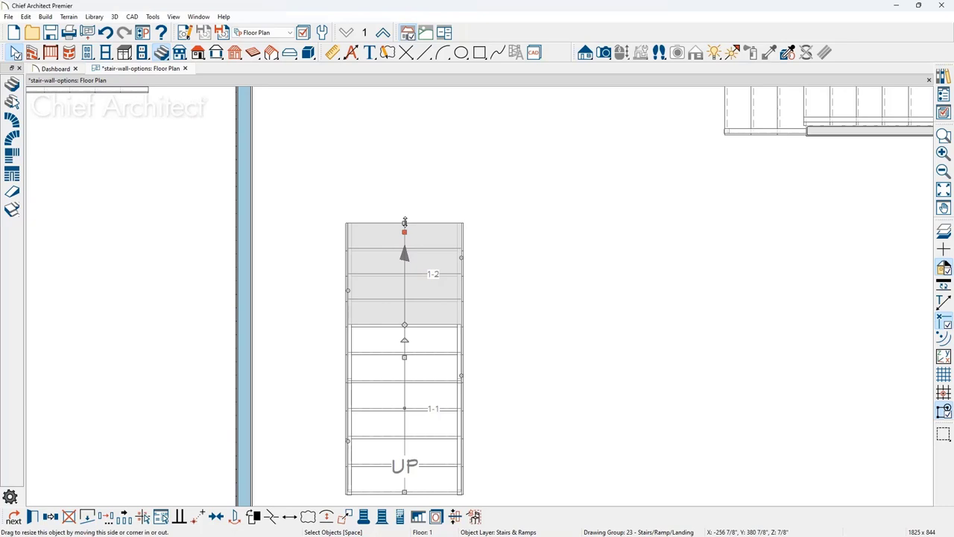
left_click_drag(405, 222, 503, 237)
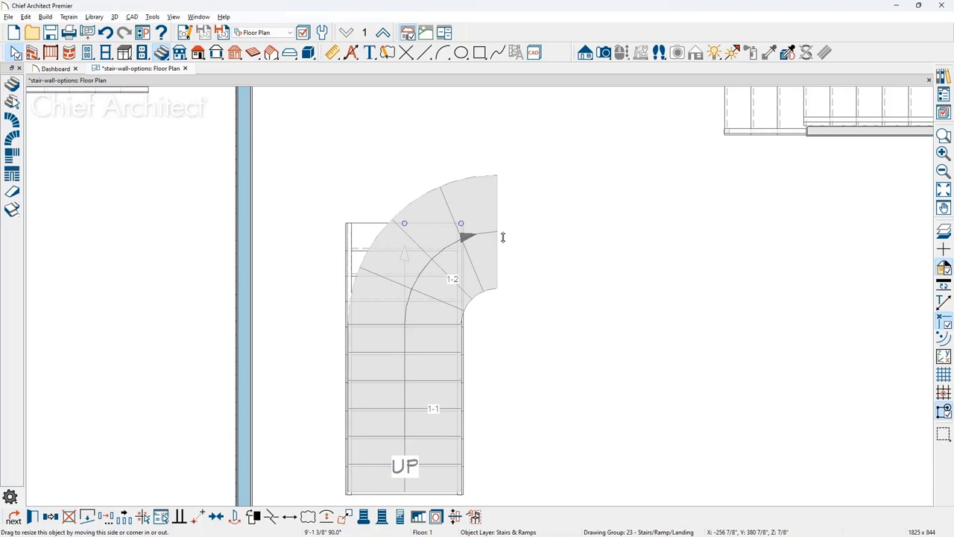
left_click_drag(502, 237, 502, 238)
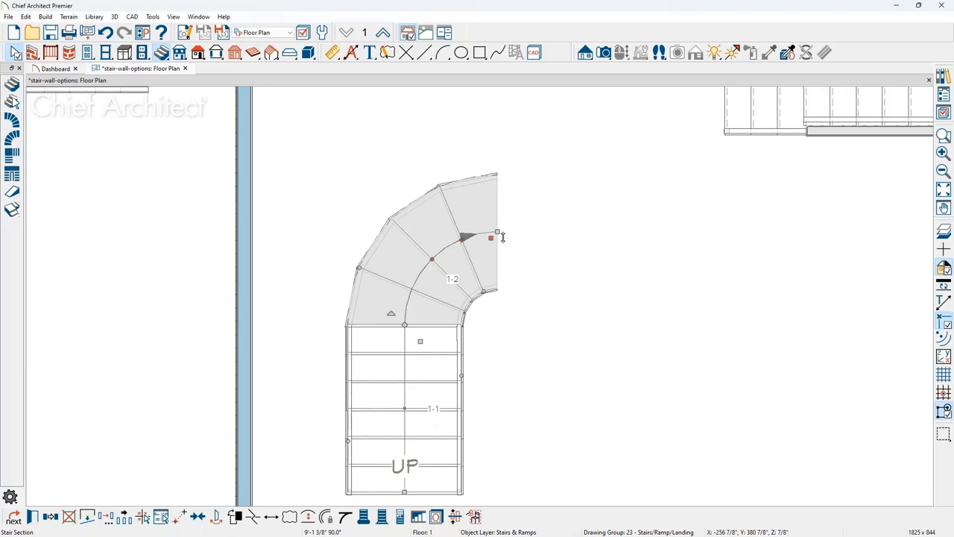
Add a straight stair section about 5'-5" long running right from the end of the curved section.
left_click(12, 83)
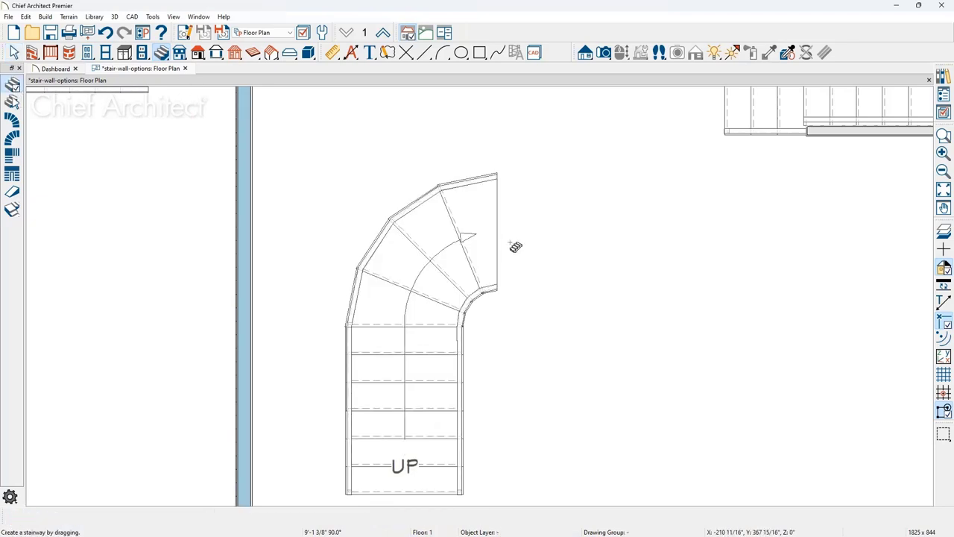
left_click_drag(501, 231, 658, 243)
key("space")
scroll(672, 261, "down", 1)
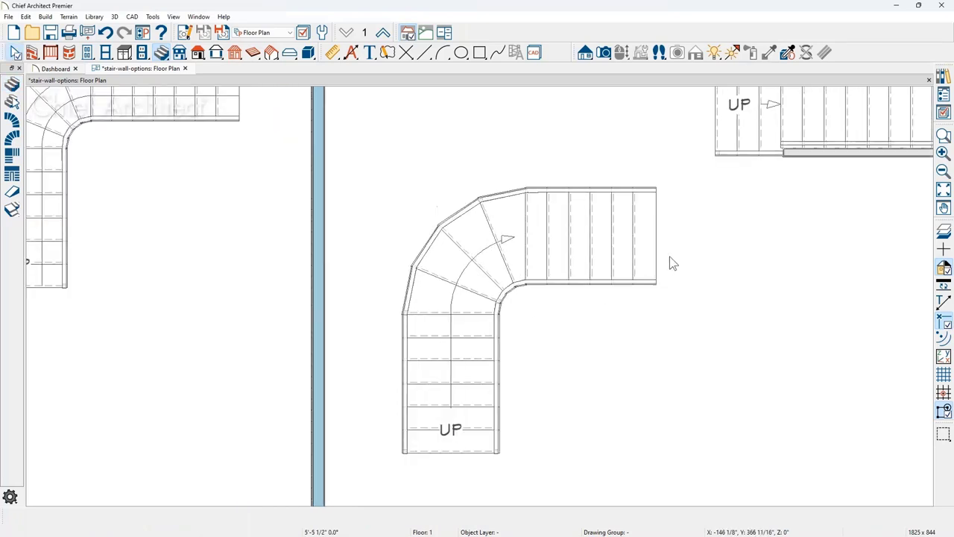
scroll(672, 263, "down", 1)
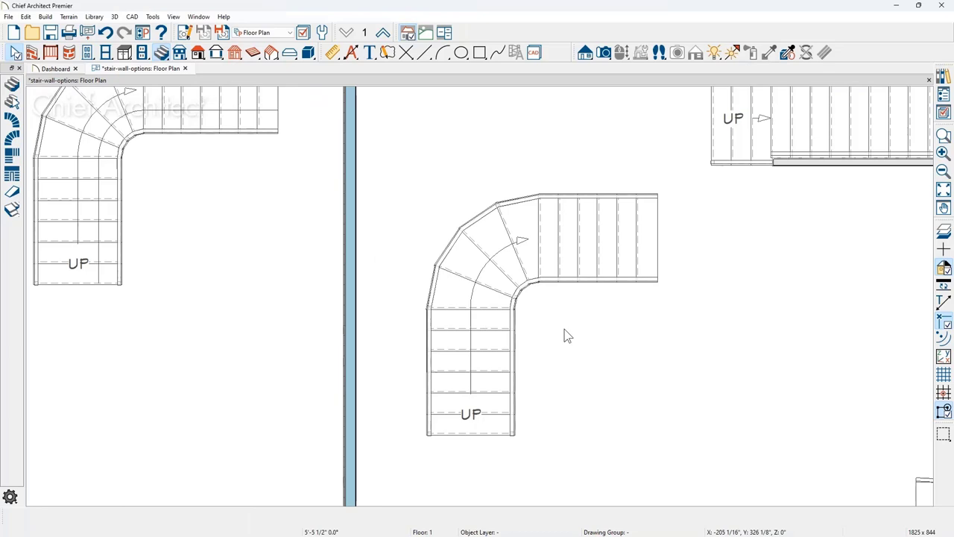
Move the three-section staircase into the room's upper-left corner, flush against both walls.
left_click(474, 342)
scroll(535, 302, "down", 1)
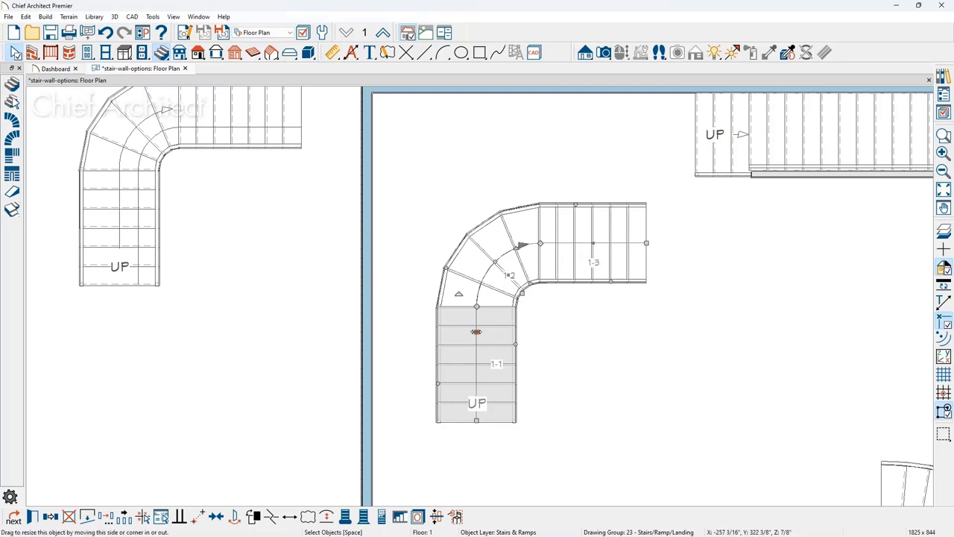
left_click(561, 258)
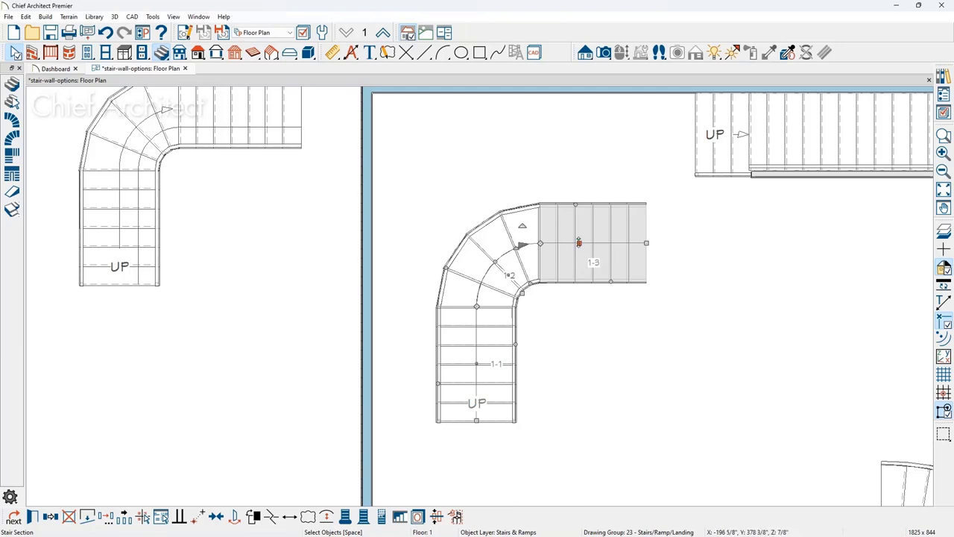
left_click_drag(578, 242, 456, 182)
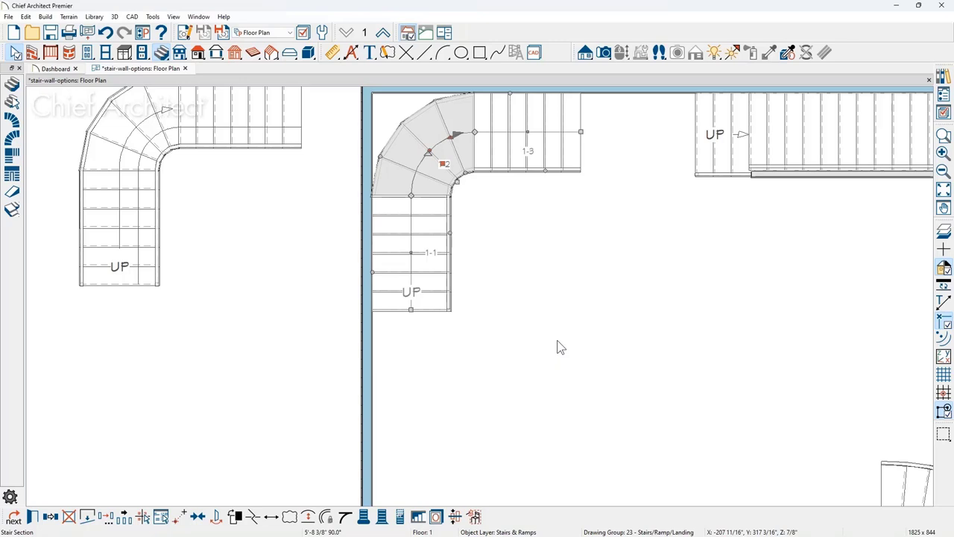
Turn on Winders for all sections of the corner staircase in its specification.
key("ctrl+e")
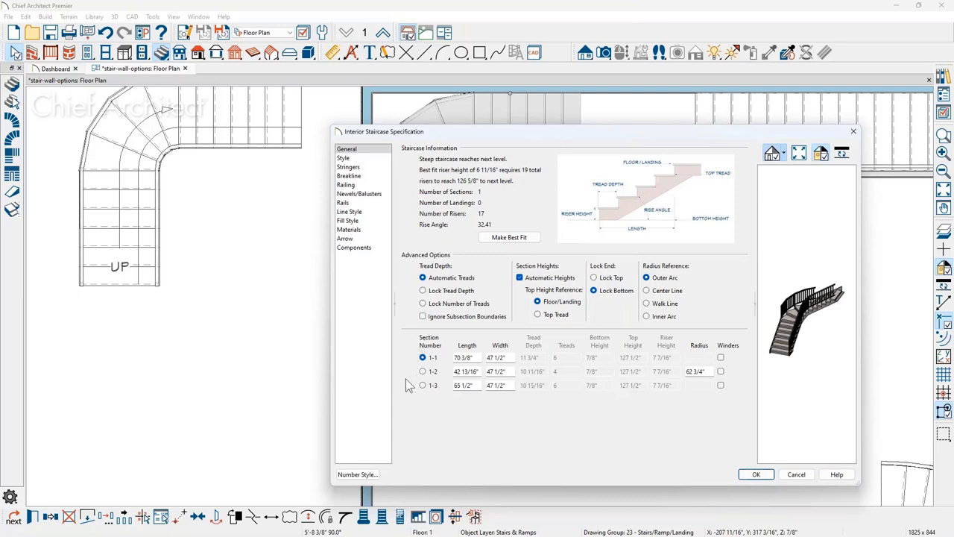
left_click(720, 372)
left_click(721, 358)
left_click(756, 474)
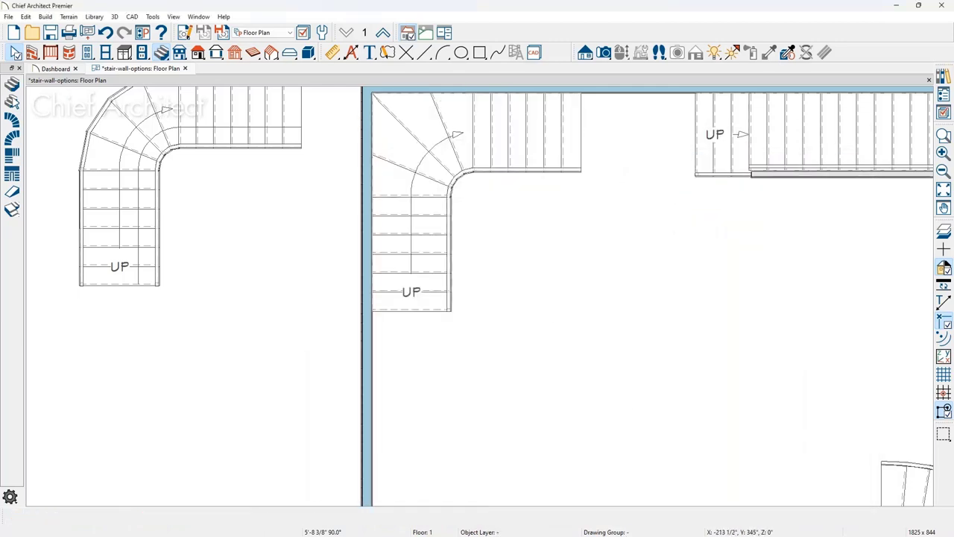
middle_click_drag(548, 293, 536, 341)
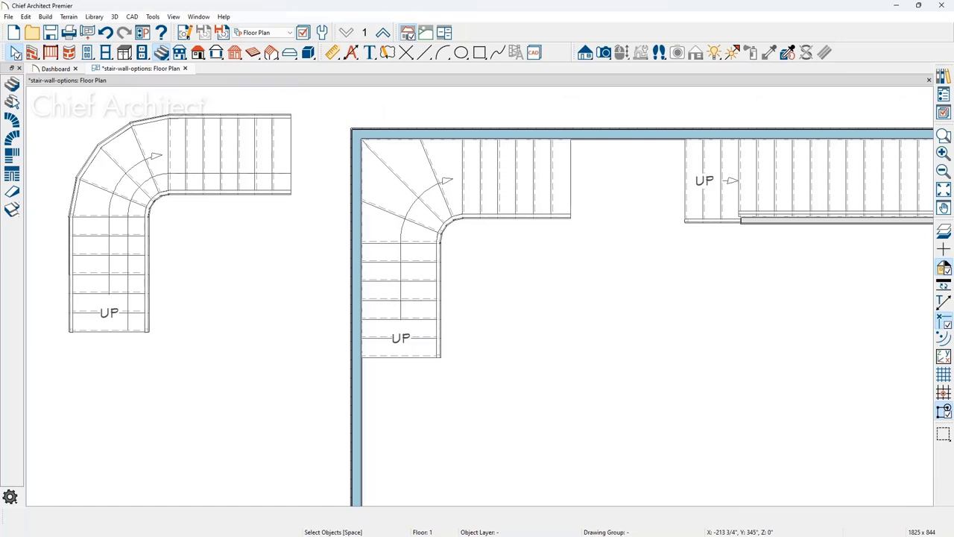
View the corner winder stair in a full camera view looking toward the corner, and close that view.
left_click(604, 52)
left_click_drag(725, 414, 464, 216)
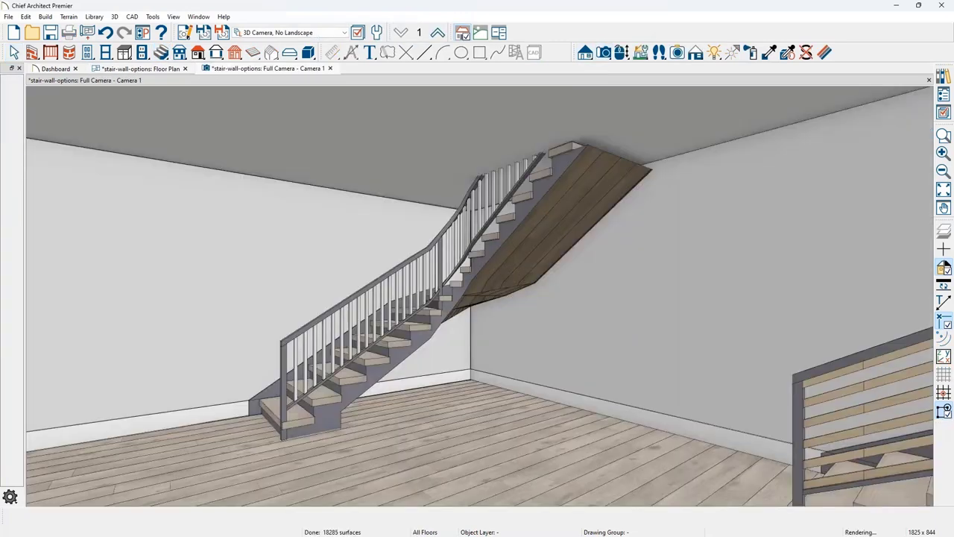
key("ctrl+w")
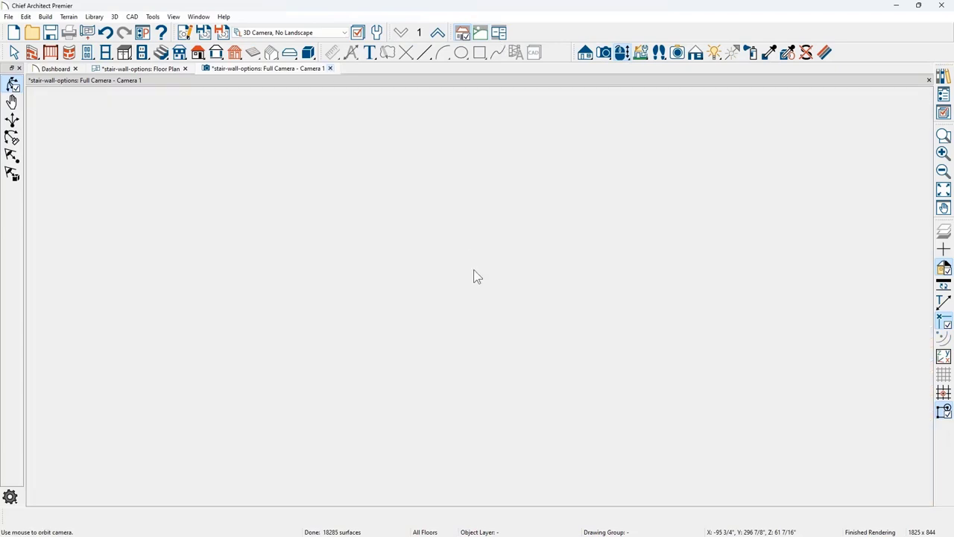
Open the corner staircase's specification and bring up the help page for its general settings.
key("space")
left_click(419, 277)
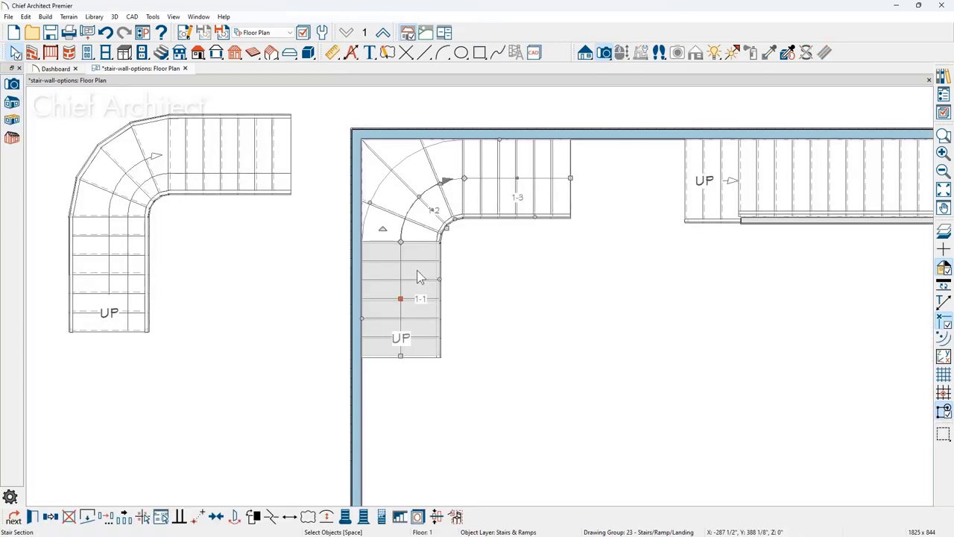
double_click(417, 271)
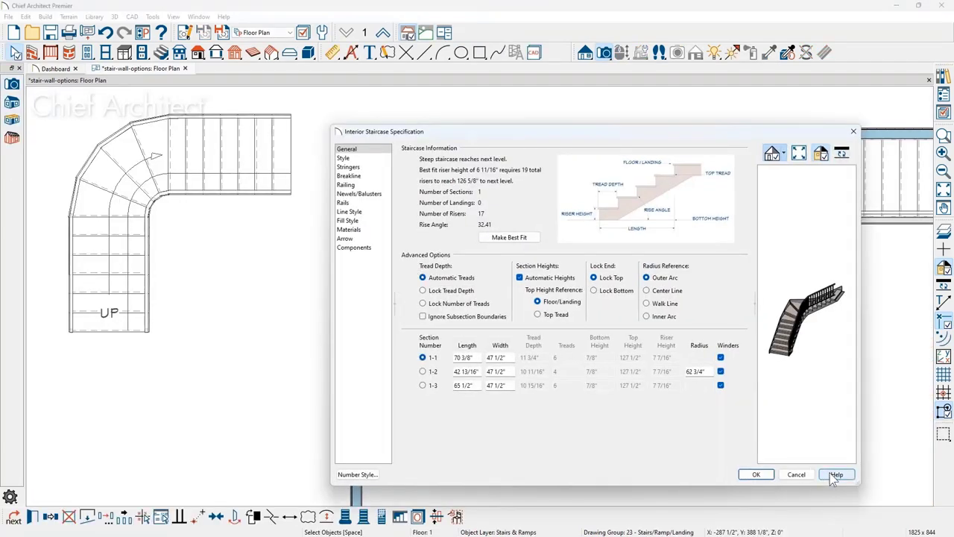
left_click(835, 475)
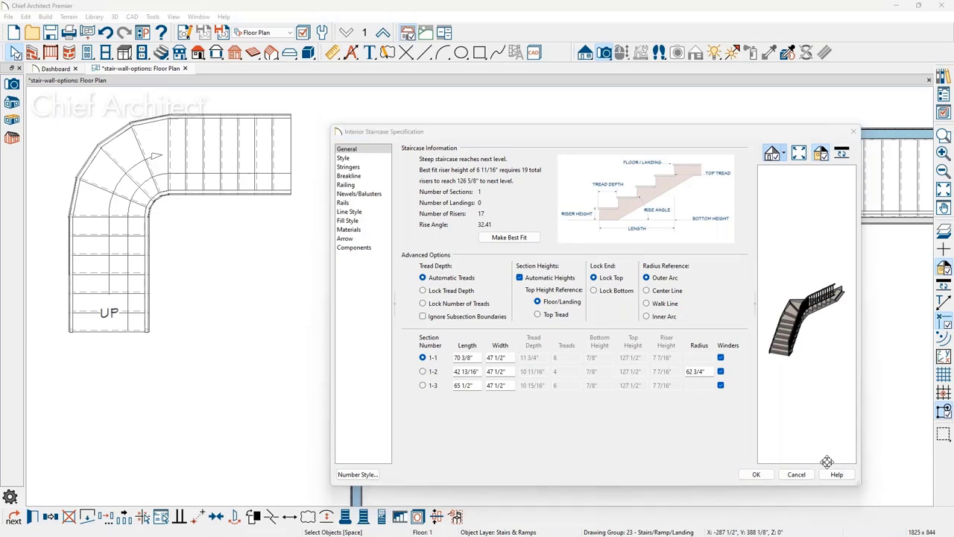
Search the help for "winder" and open the Winders topic.
left_click_drag(953, 42, 662, 44)
type("w")
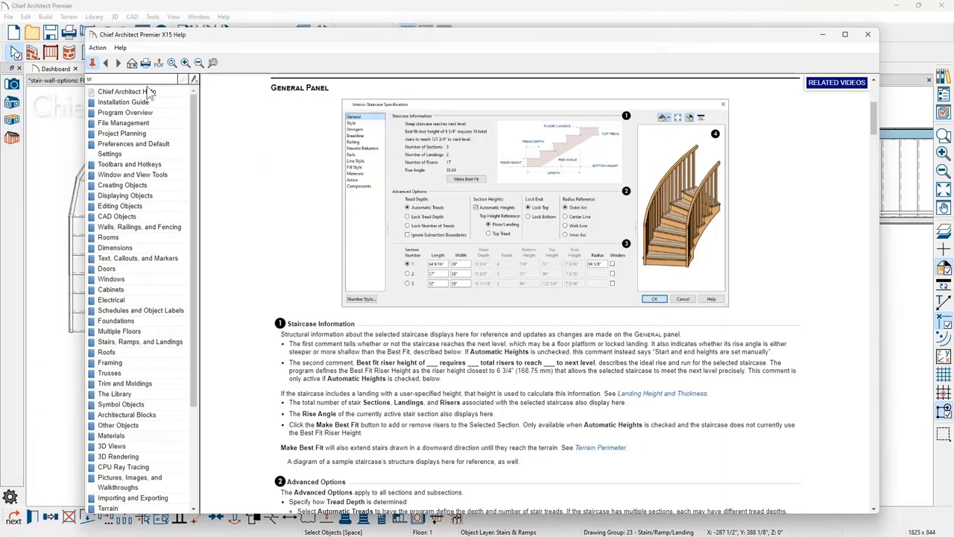
type("inder")
key("Return")
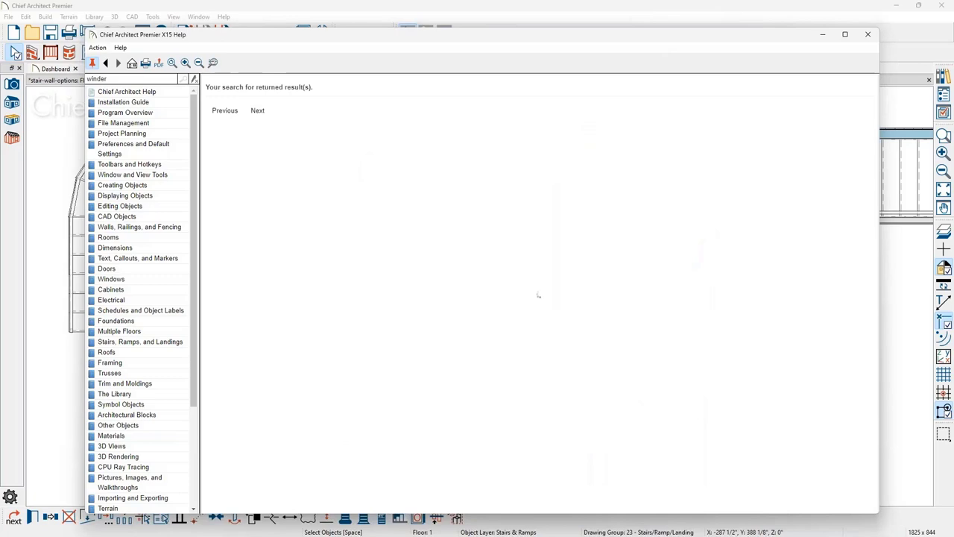
left_click(225, 156)
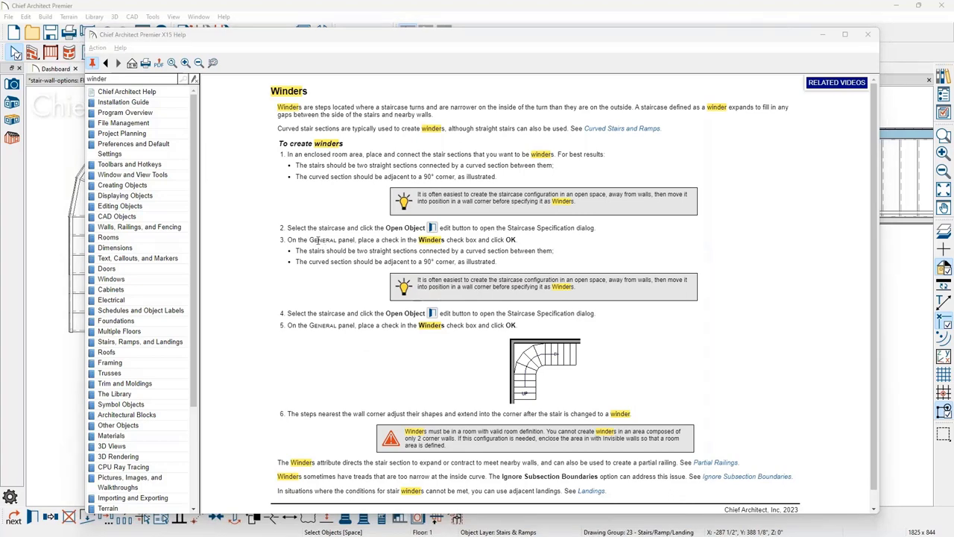
key("alt+Tab")
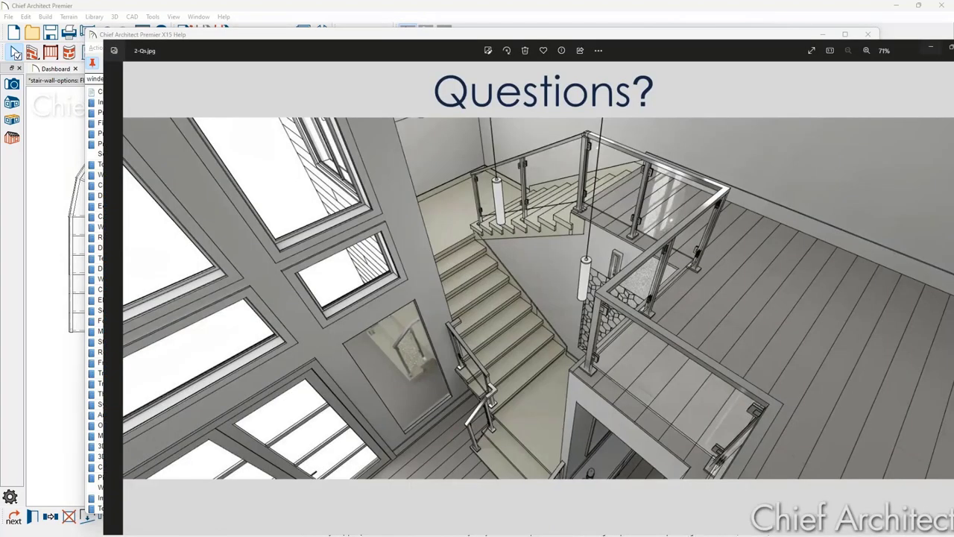
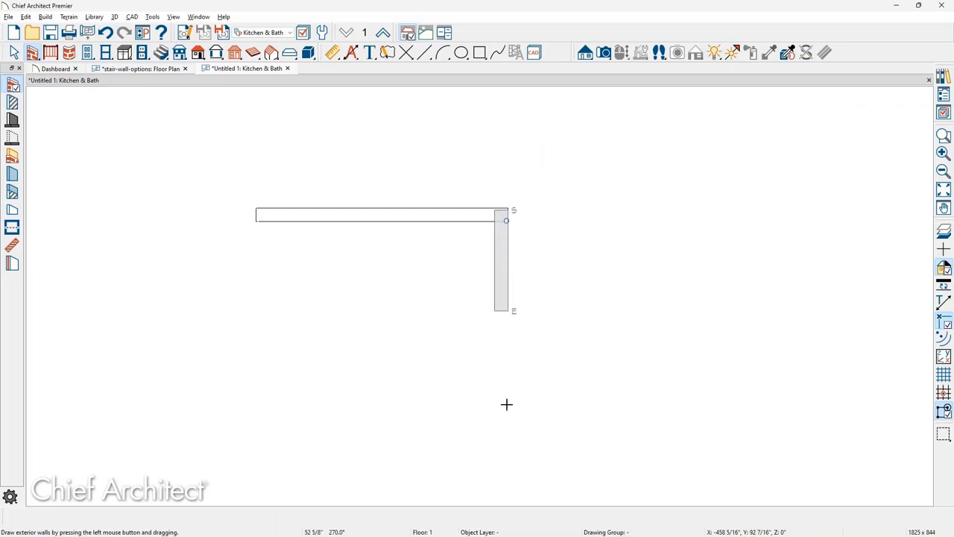
Draw a rectangular enclosure of exterior walls with sides about 124" long and divide it into two rooms with a vertical interior wall.
left_click_drag(495, 462, 267, 217)
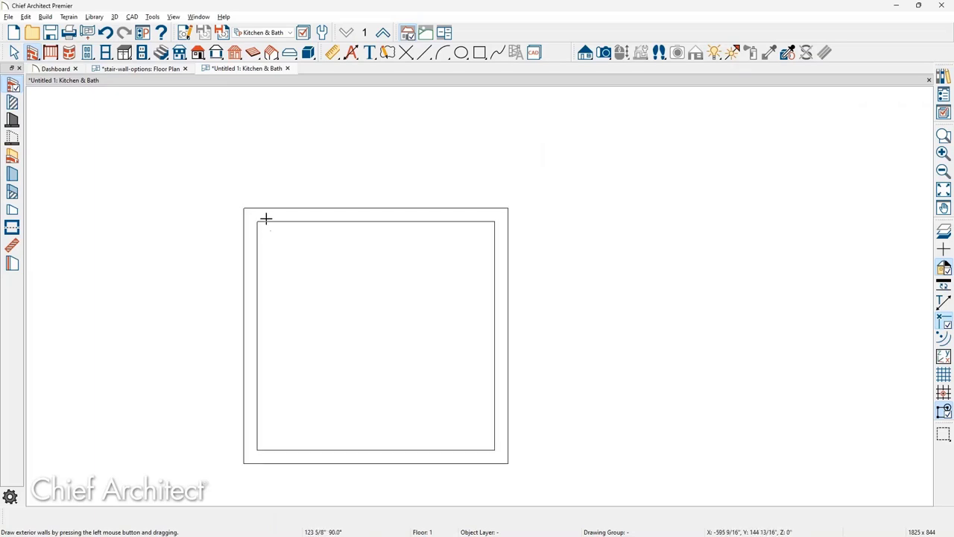
left_click(12, 101)
left_click_drag(363, 224, 363, 460)
key("space")
Make the right-hand room a Garage and set its floor elevation to -24".
left_click(408, 405)
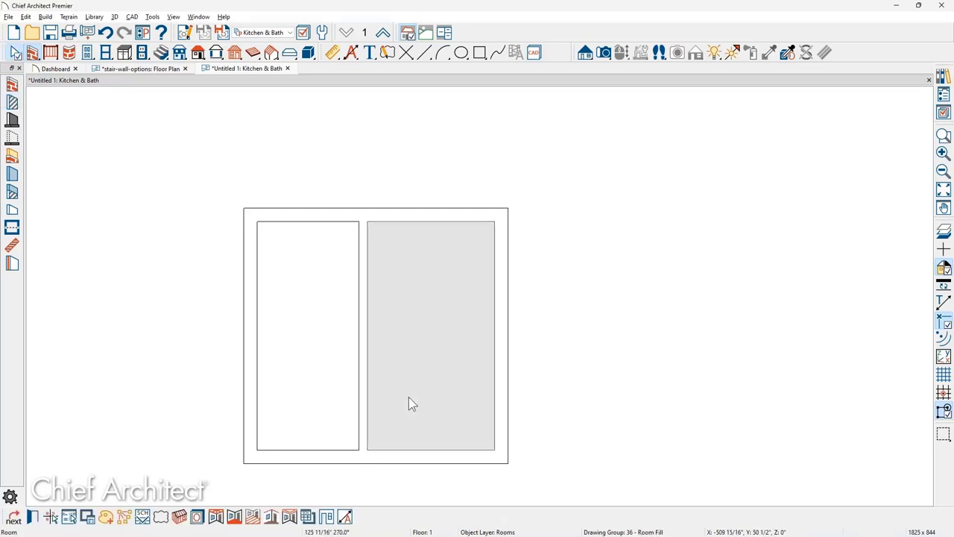
double_click(409, 402)
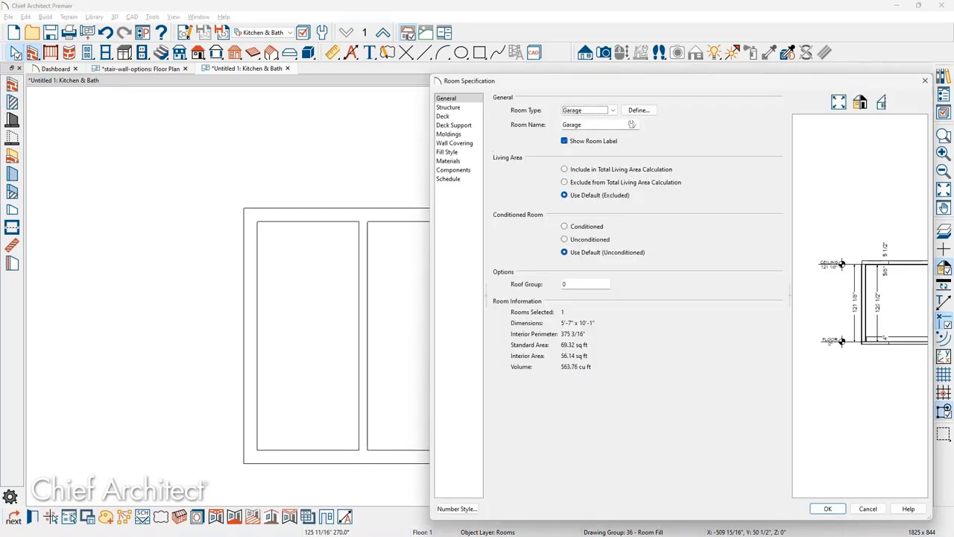
left_click(449, 108)
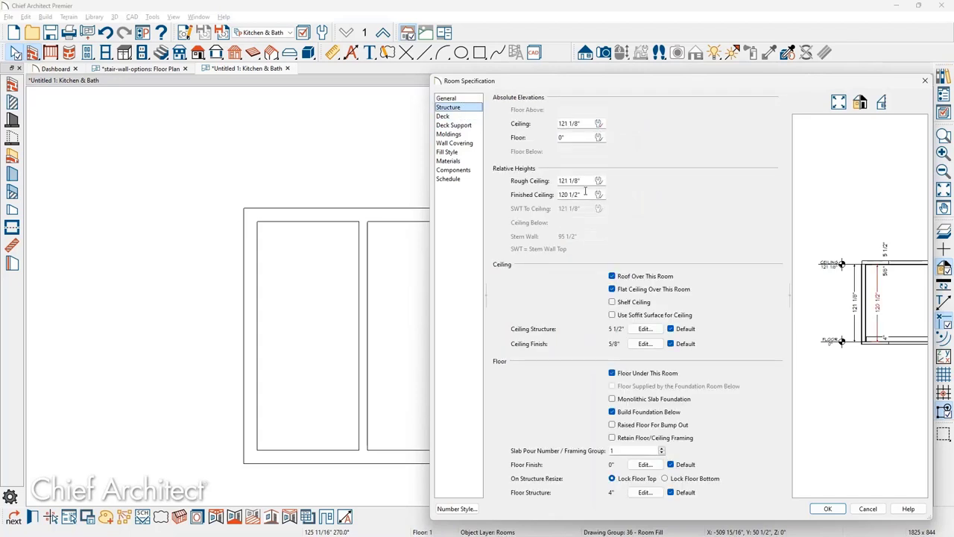
double_click(562, 138)
type("-2")
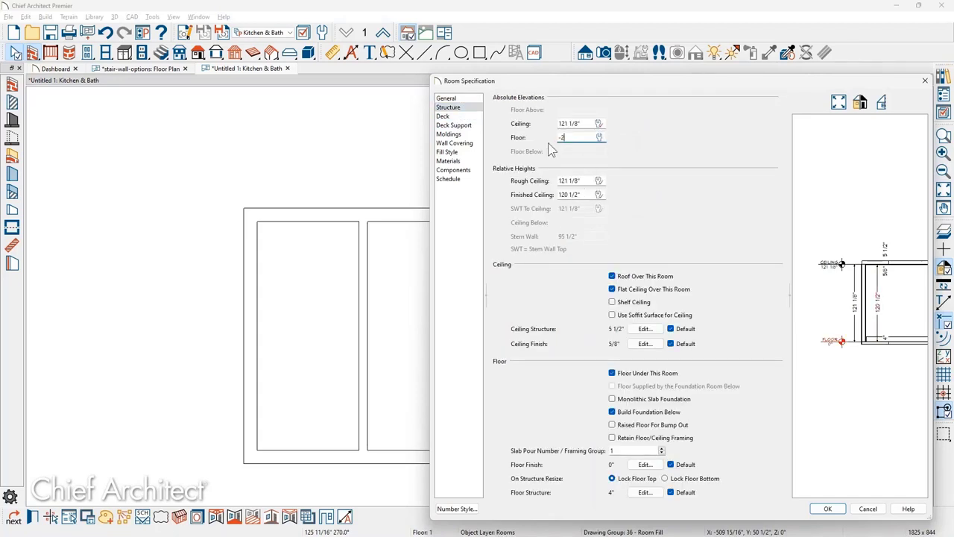
type("4")
key("Tab")
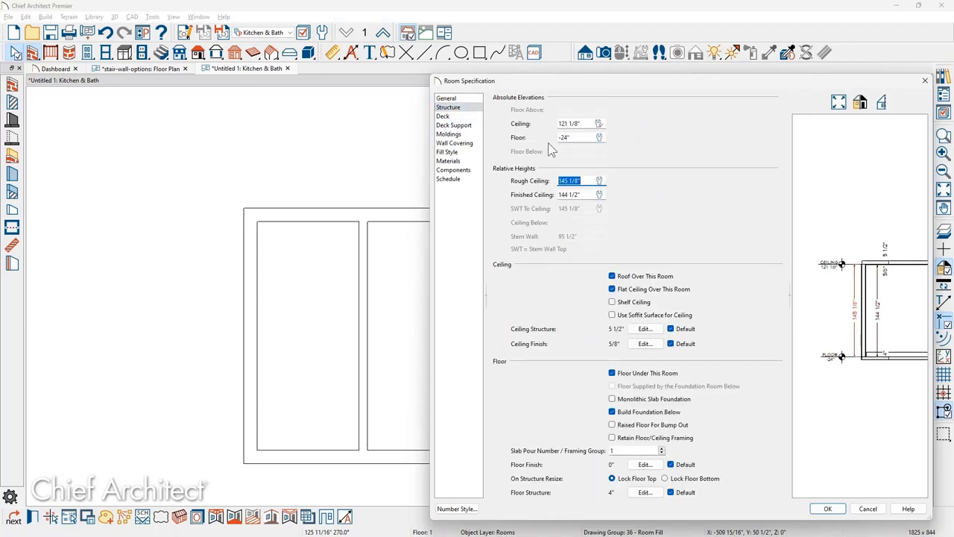
left_click(826, 510)
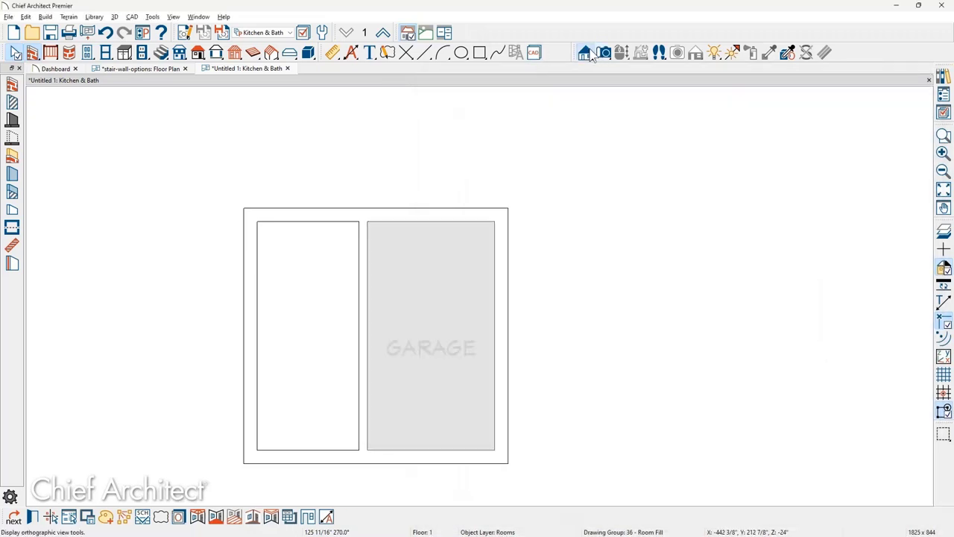
Create a cross section looking from the left-hand room toward the upper wall and examine the floor levels of both rooms.
left_click(586, 52)
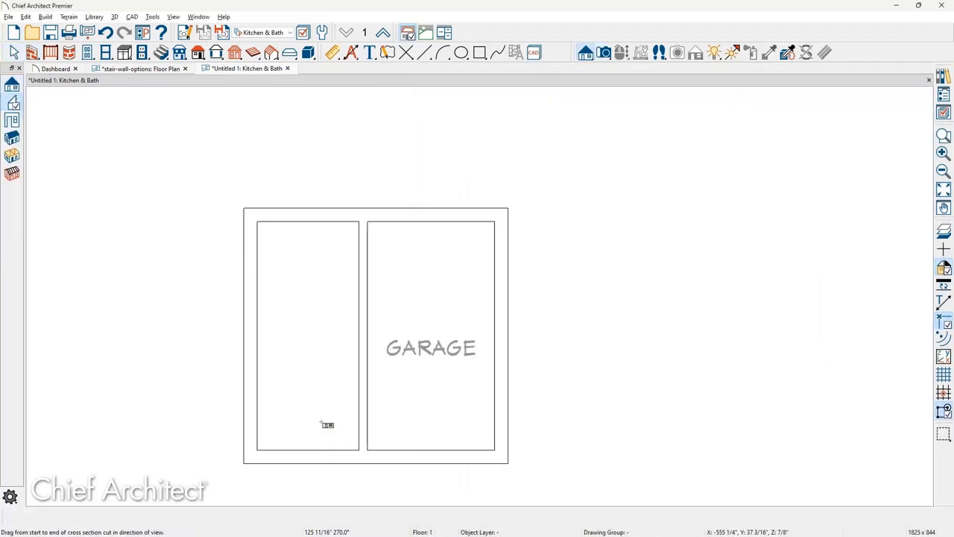
left_click_drag(322, 423, 322, 329)
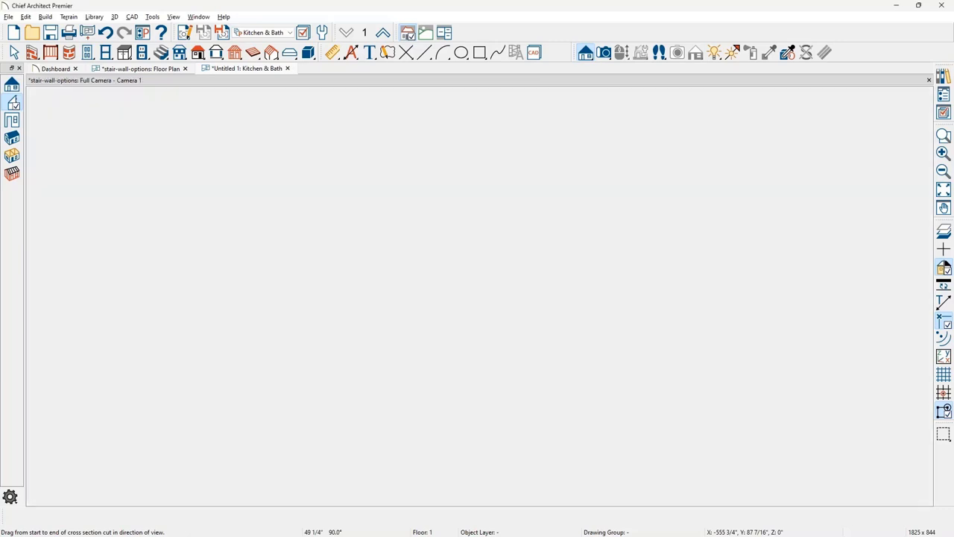
scroll(462, 447, "up", 3)
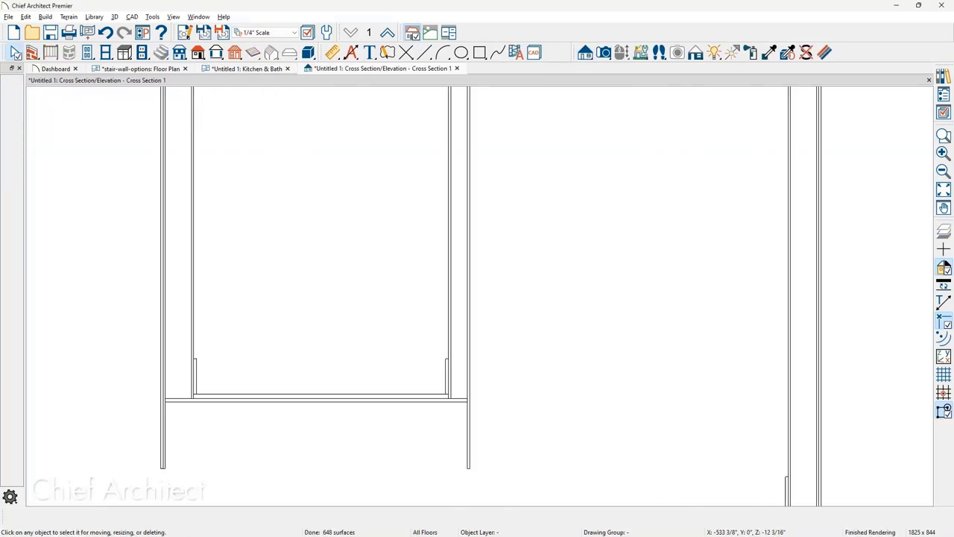
middle_click_drag(456, 450, 417, 347)
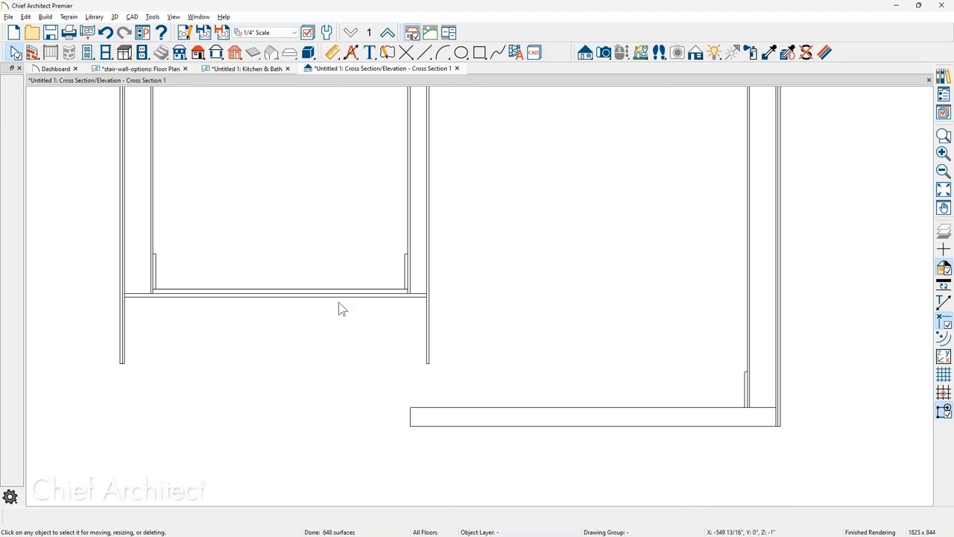
scroll(398, 335, "down", 2)
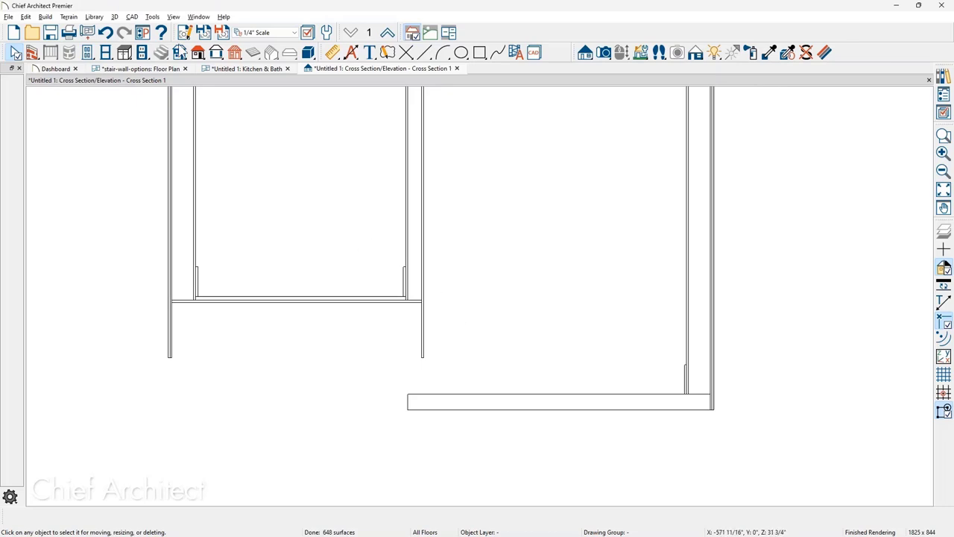
Close the stair-wall-options plan without saving and show the cross section and the untitled floor plan side by side.
left_click(185, 69)
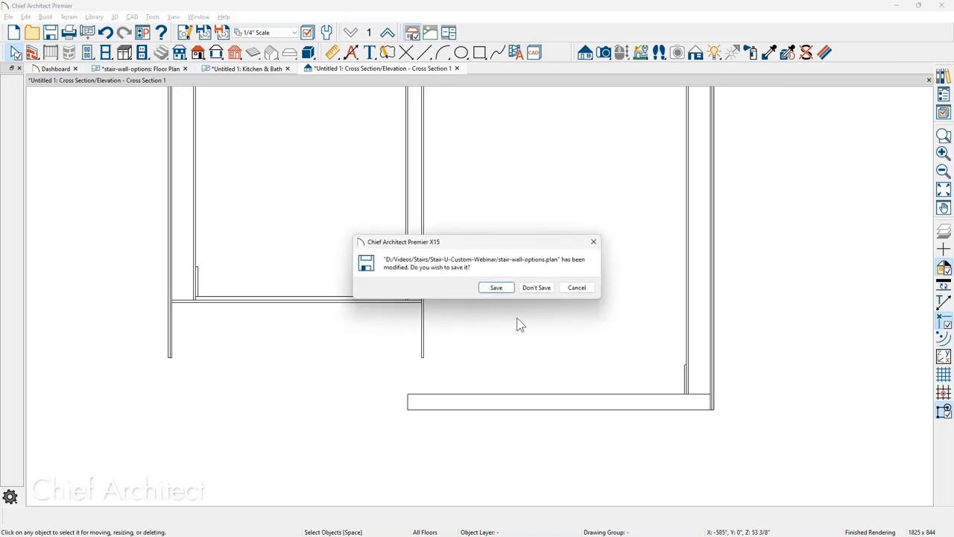
left_click(537, 288)
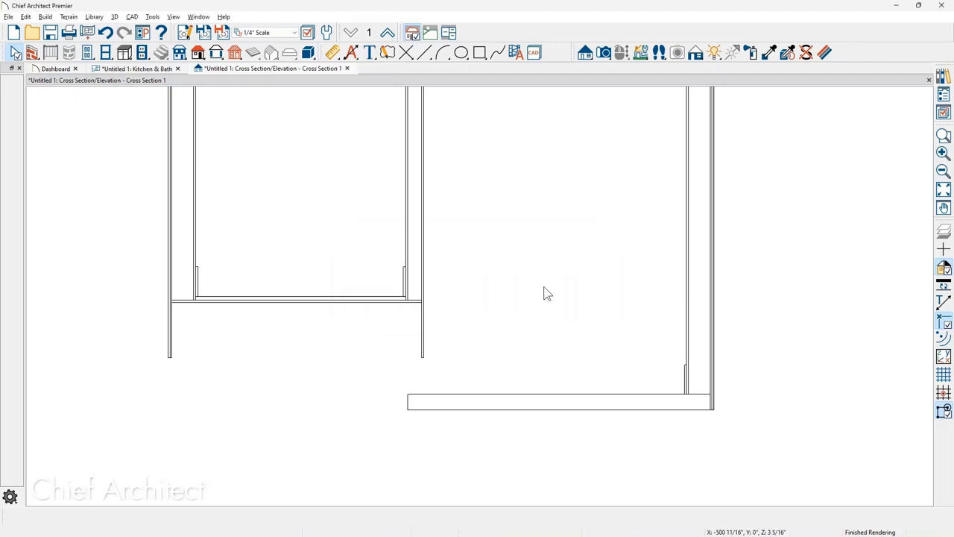
scroll(679, 217, "up", 3)
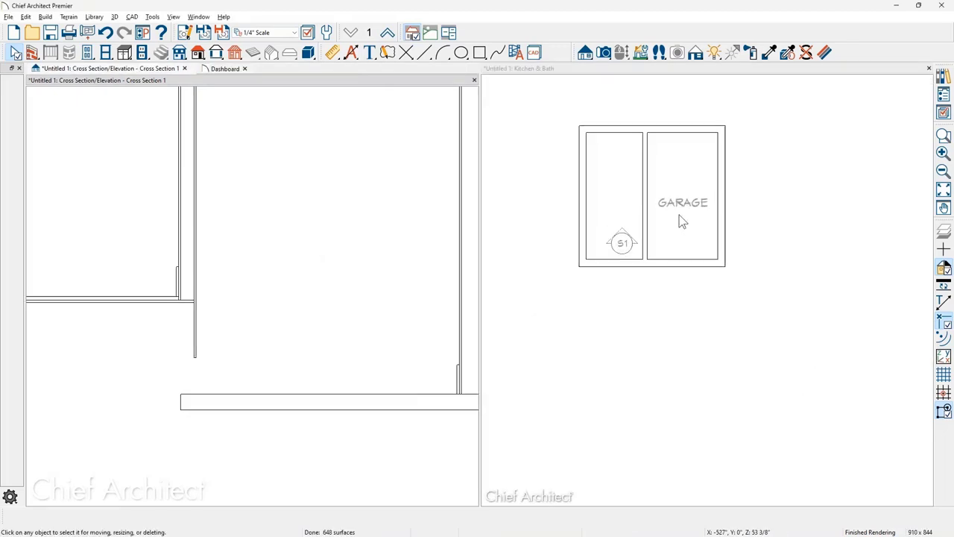
scroll(616, 185, "up", 2)
middle_click_drag(619, 256, 644, 328)
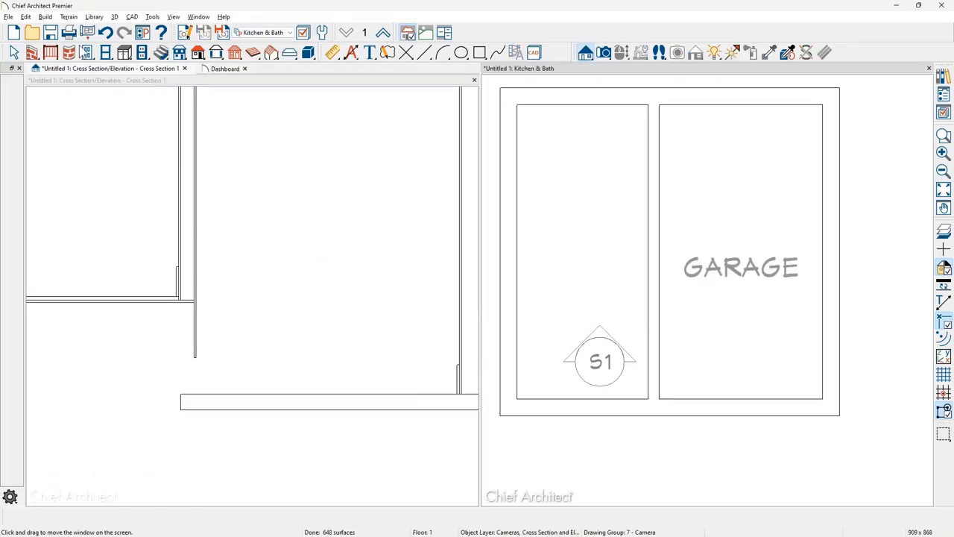
Place a hinged door in the wall between the rooms and add stairs on the garage side leading up to the doorway.
left_click(87, 52)
left_click(632, 235)
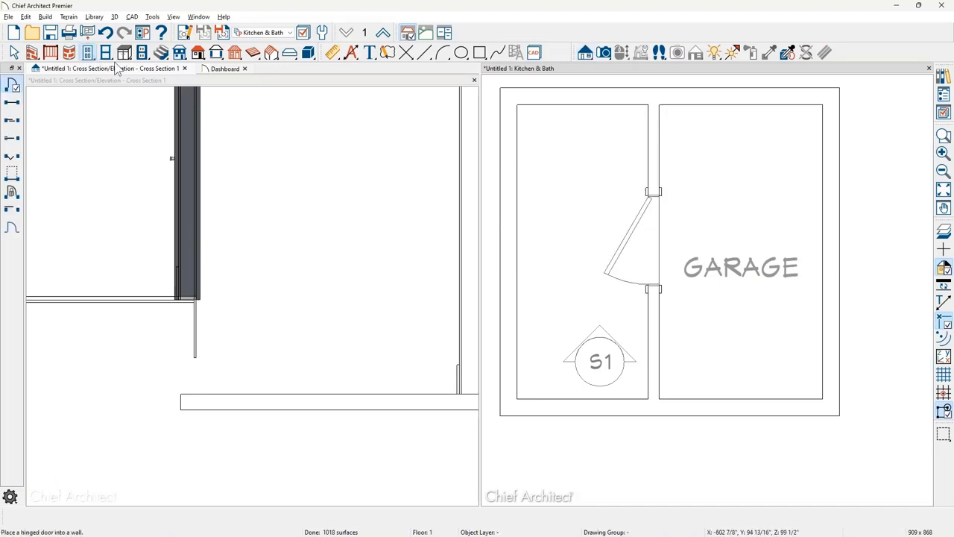
left_click(161, 53)
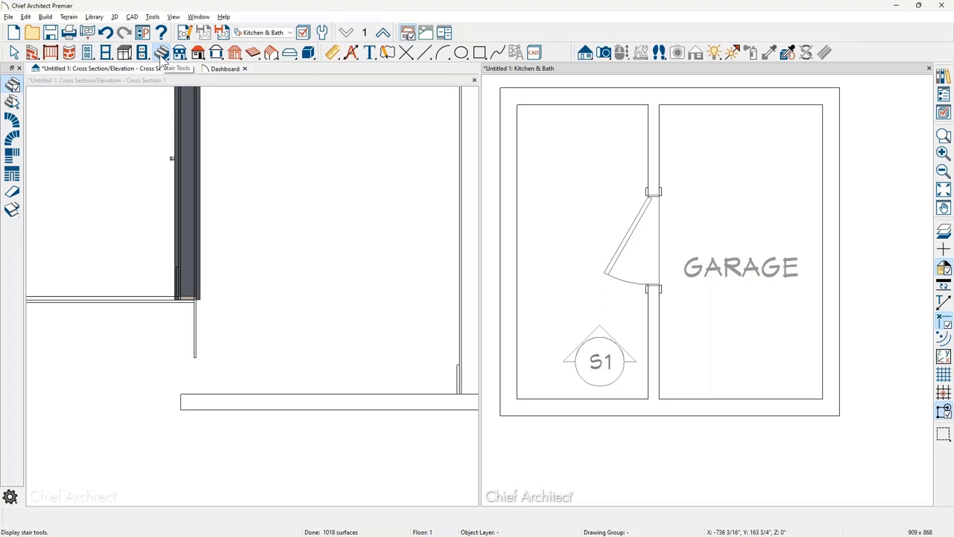
left_click(161, 56)
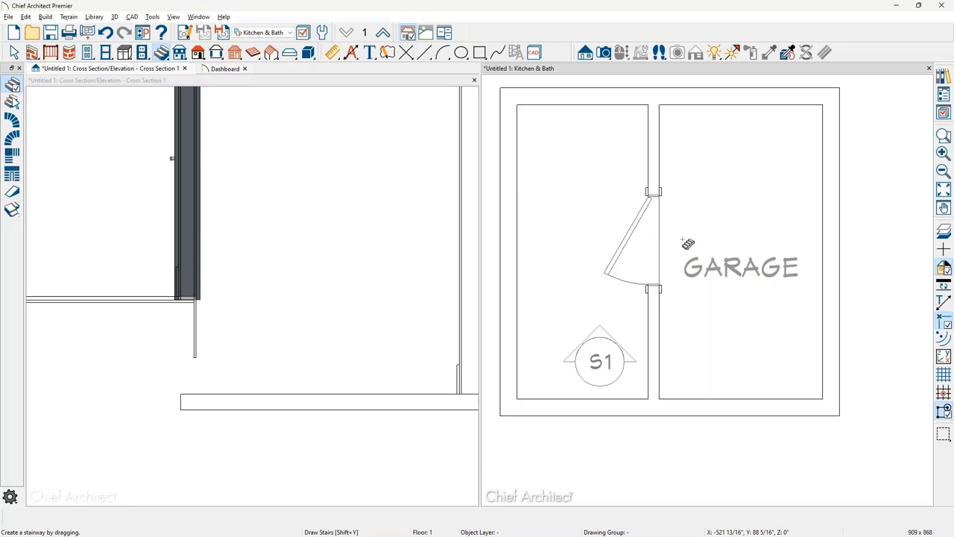
left_click(687, 244)
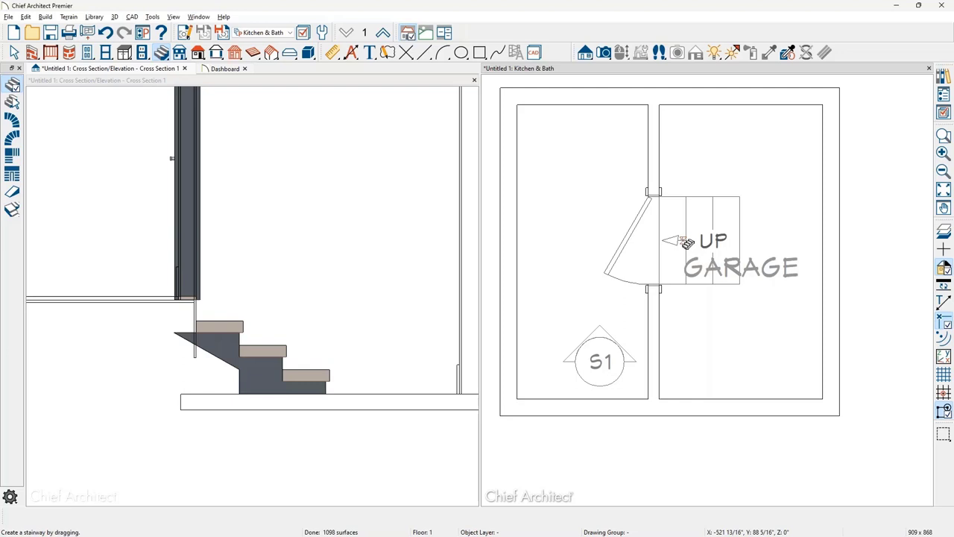
Try placing another staircase in the garage away from the doorway.
left_click(763, 277)
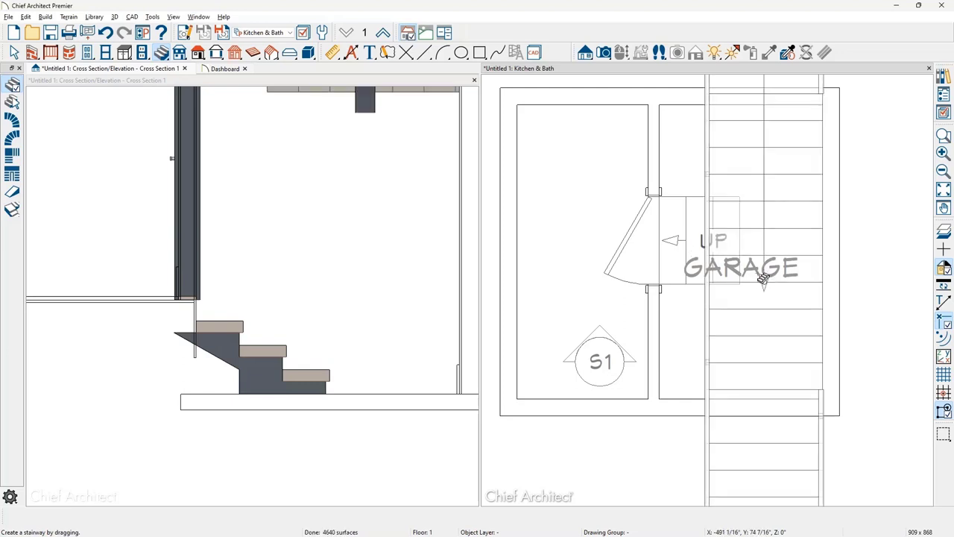
key("space")
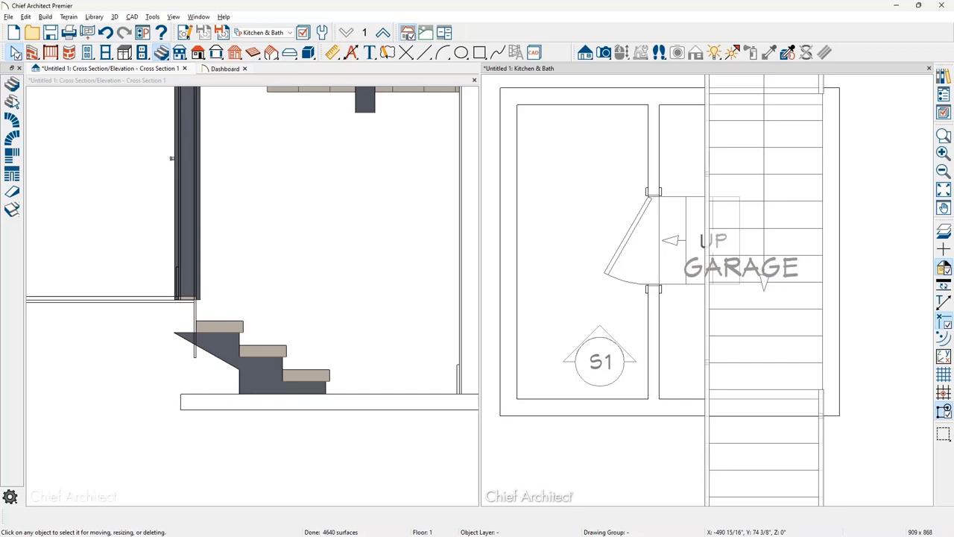
Move the GARAGE room label below the doorway stairs.
left_click(735, 270)
left_click_drag(737, 276, 738, 340)
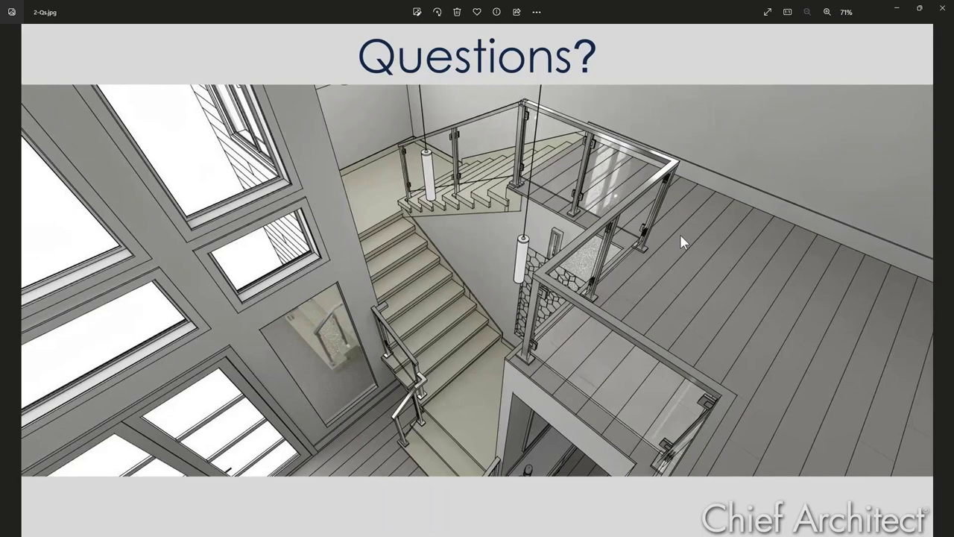
Dismiss the Questions image and close the untitled plan without saving it.
left_click(897, 12)
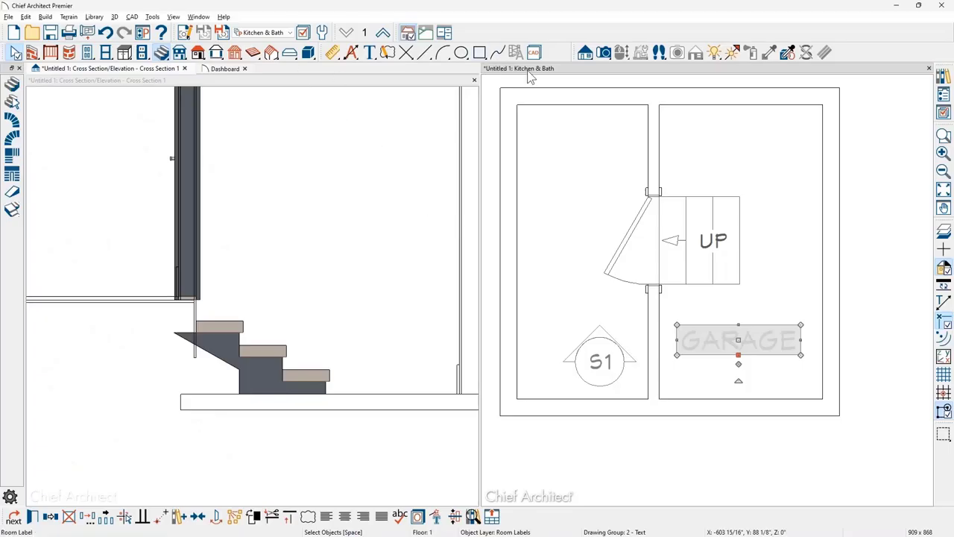
left_click(930, 69)
left_click(514, 286)
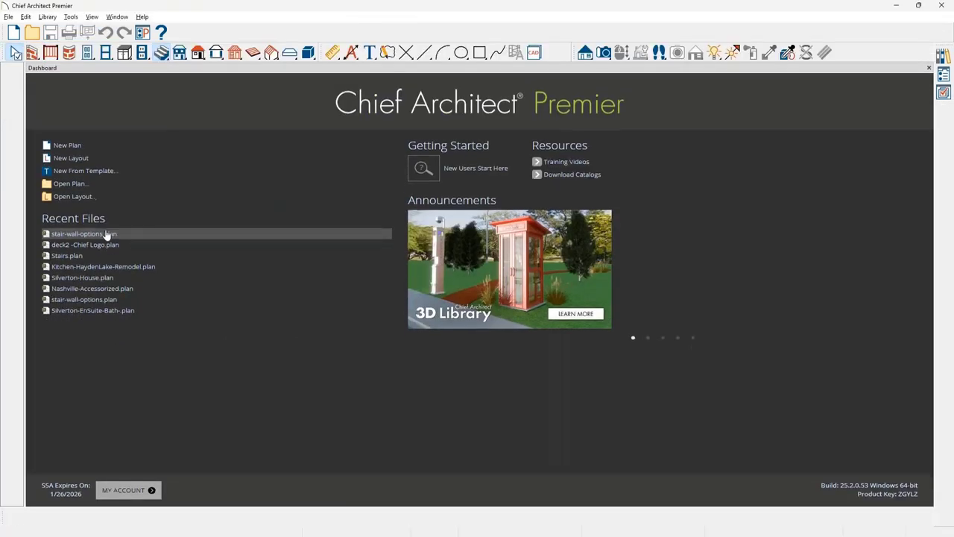
Open the recent plans stair-wall-options.plan and Stairs.plan.
left_click(106, 234)
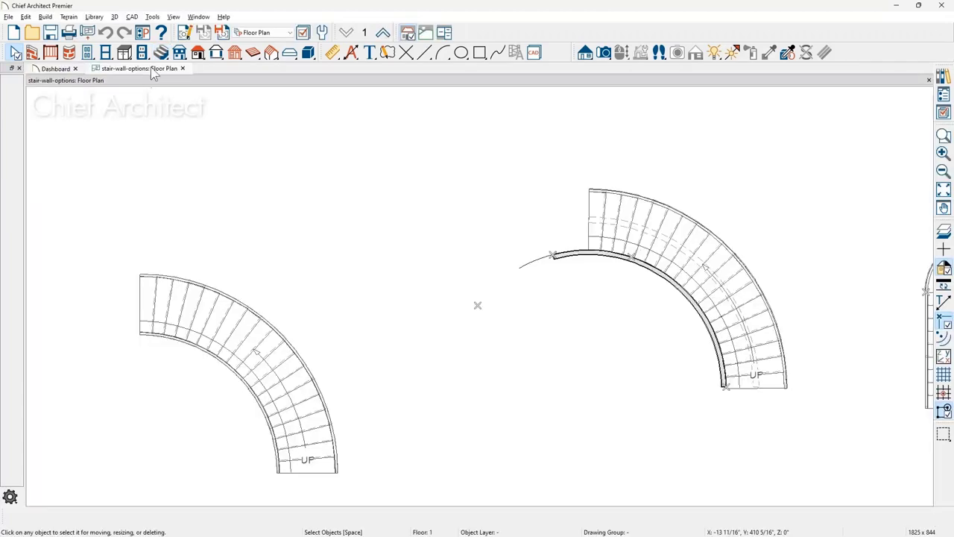
left_click(56, 69)
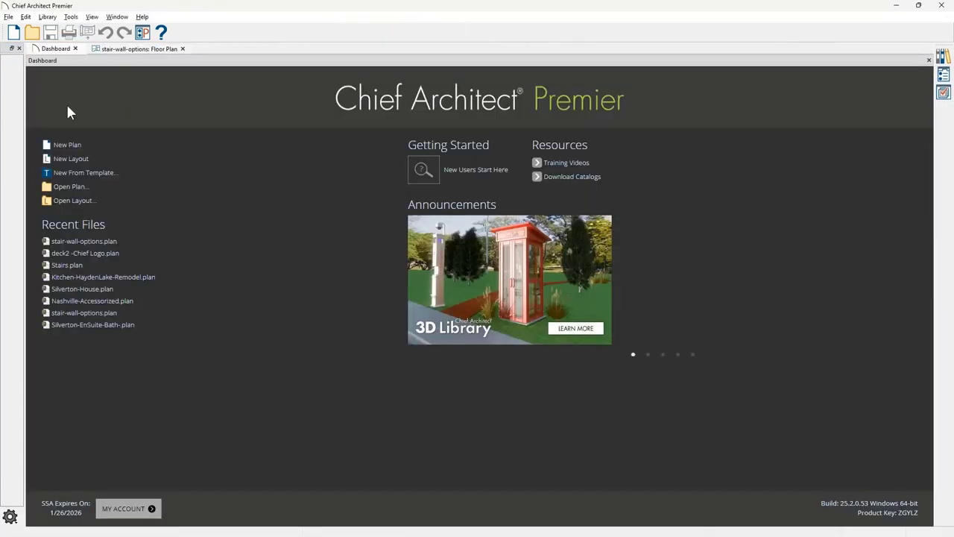
left_click(86, 267)
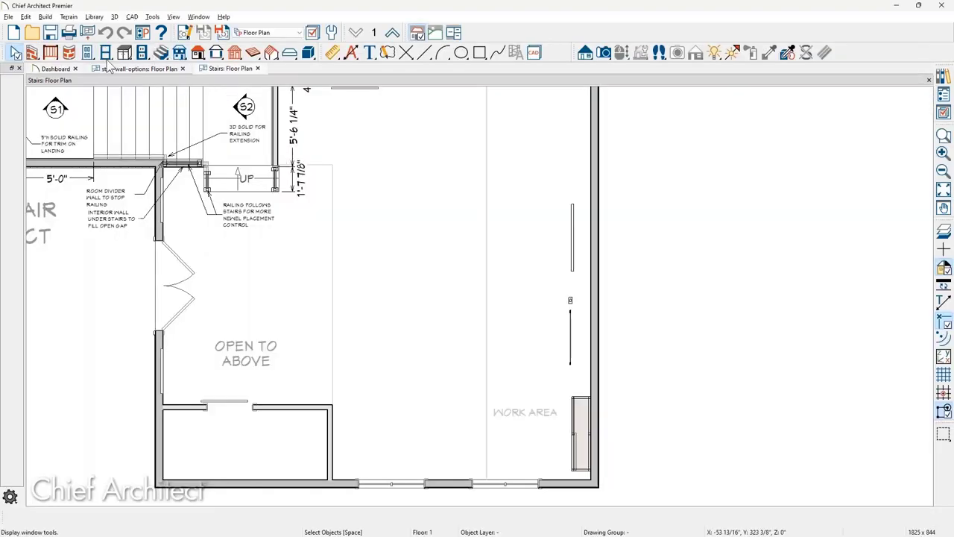
Draw a straight staircase about 5'-9" long in the open floor area beside the Work Area, running upward in plan.
left_click(161, 52)
left_click_drag(422, 339, 421, 251)
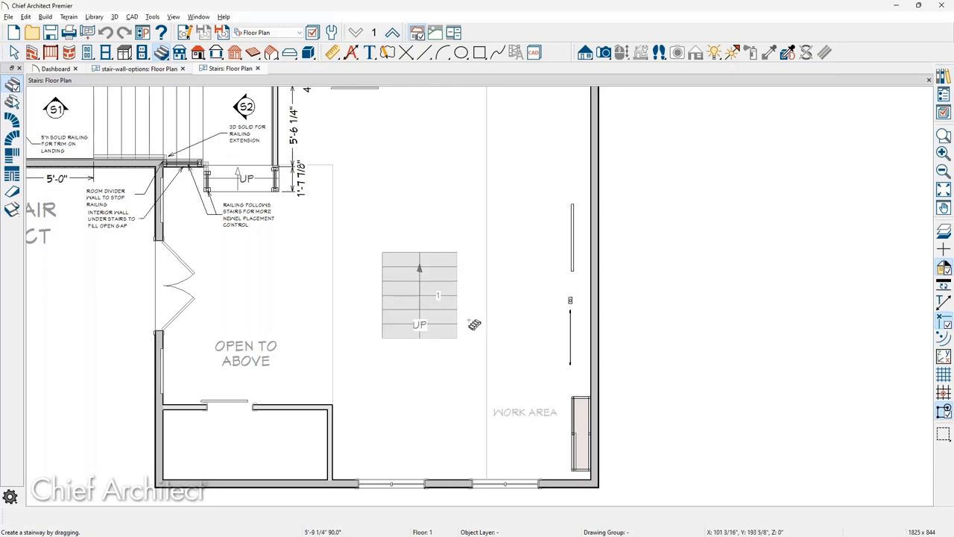
key("space")
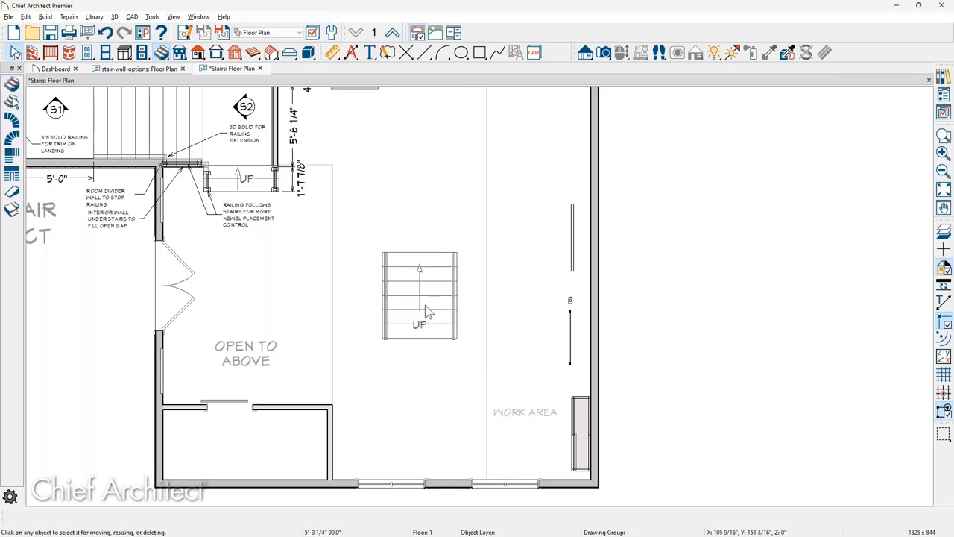
Open the new staircase's specification and examine its 3D preview, newel and baluster settings, and railing settings.
double_click(425, 306)
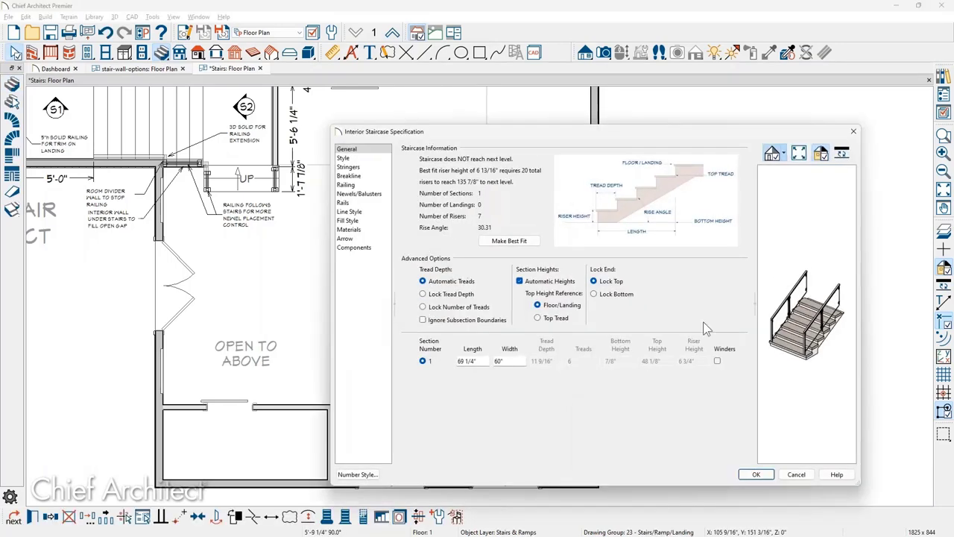
scroll(813, 310, "up", 3)
left_click_drag(817, 312, 793, 292)
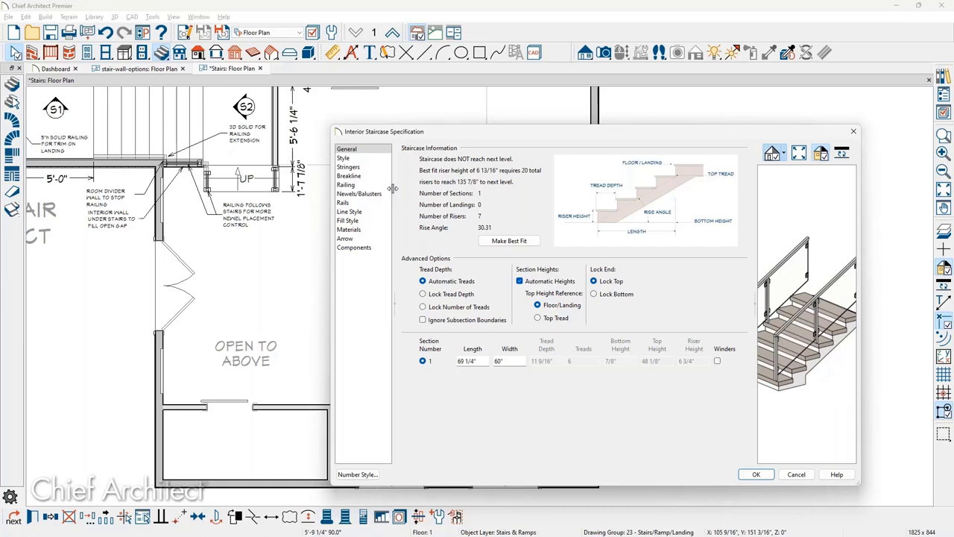
left_click(373, 194)
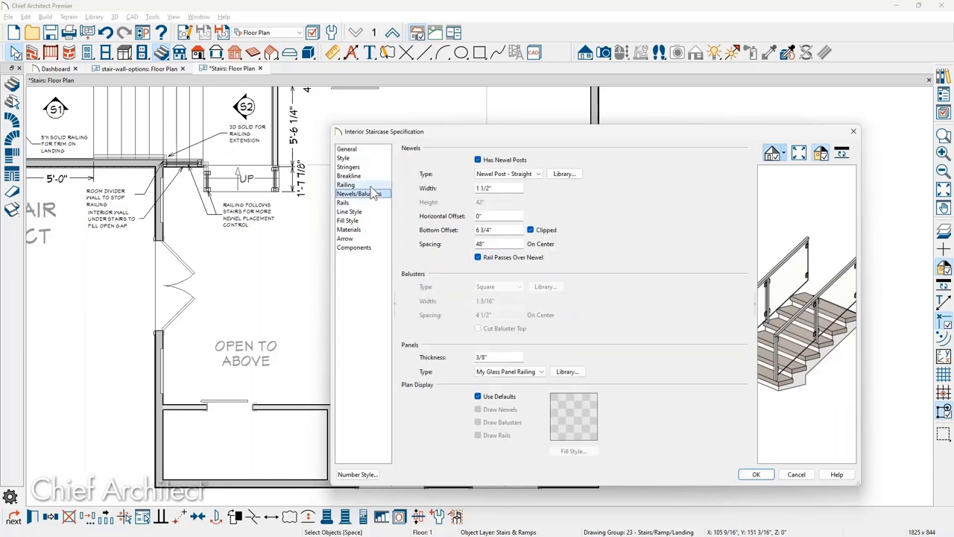
left_click(369, 185)
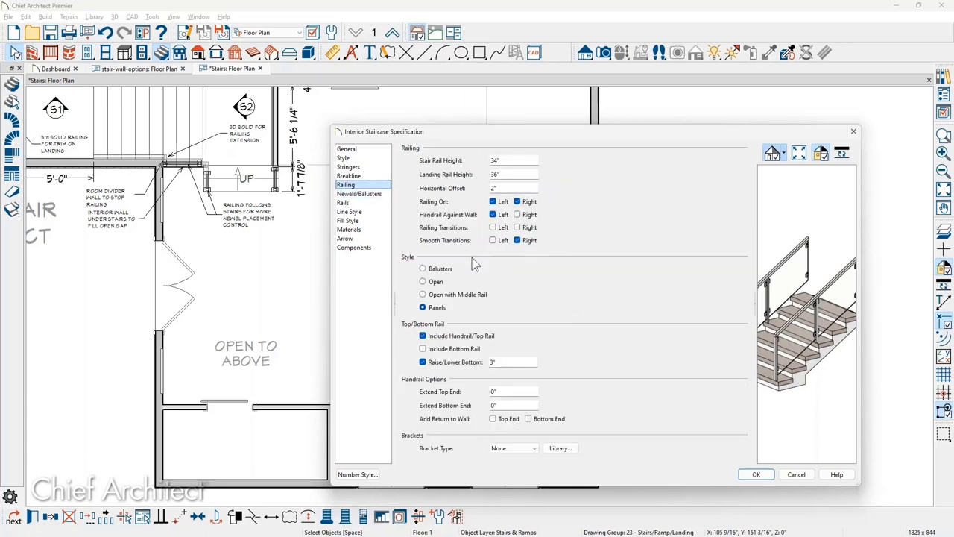
Try the Balusters railing style on the staircase, restore the Panels style and accept the specification.
left_click(422, 269)
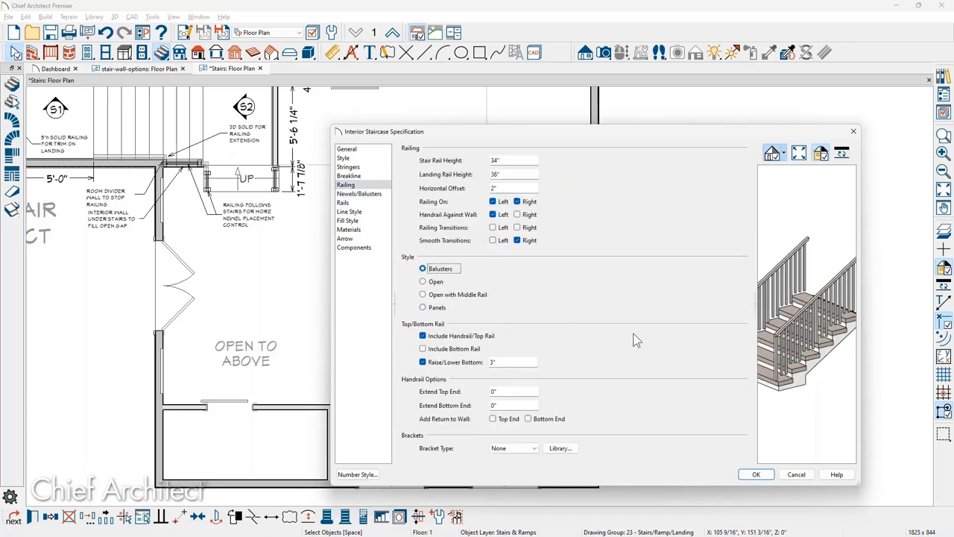
scroll(788, 337, "up", 3)
scroll(790, 335, "up", 3)
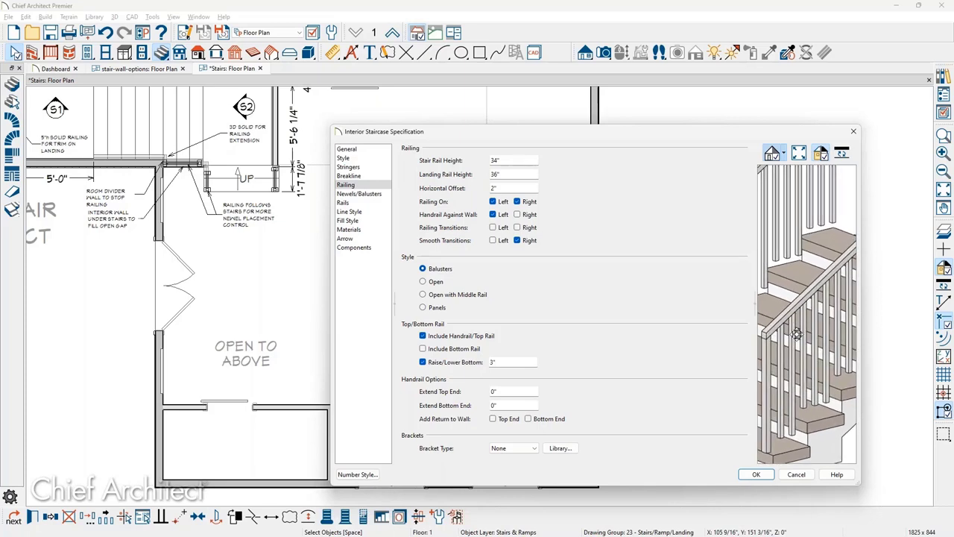
left_click(431, 308)
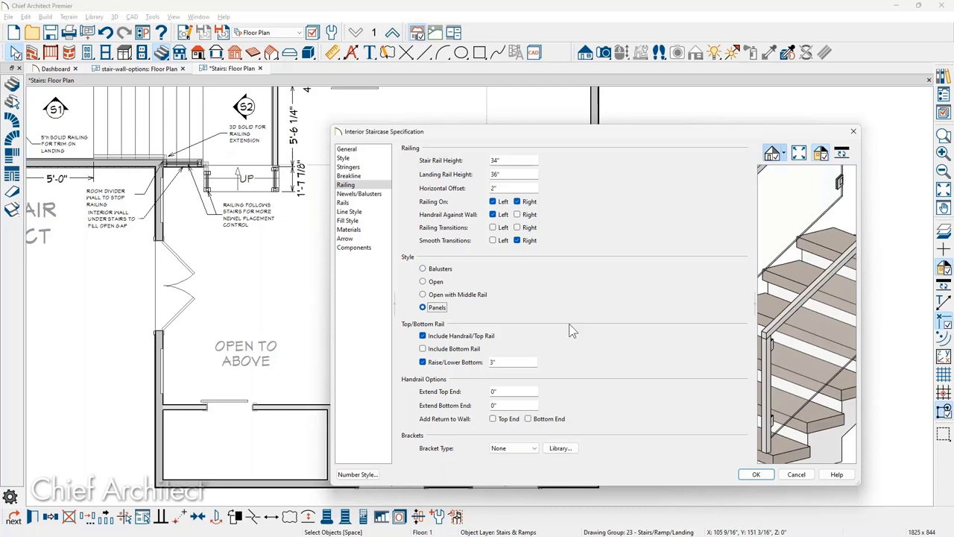
left_click(757, 475)
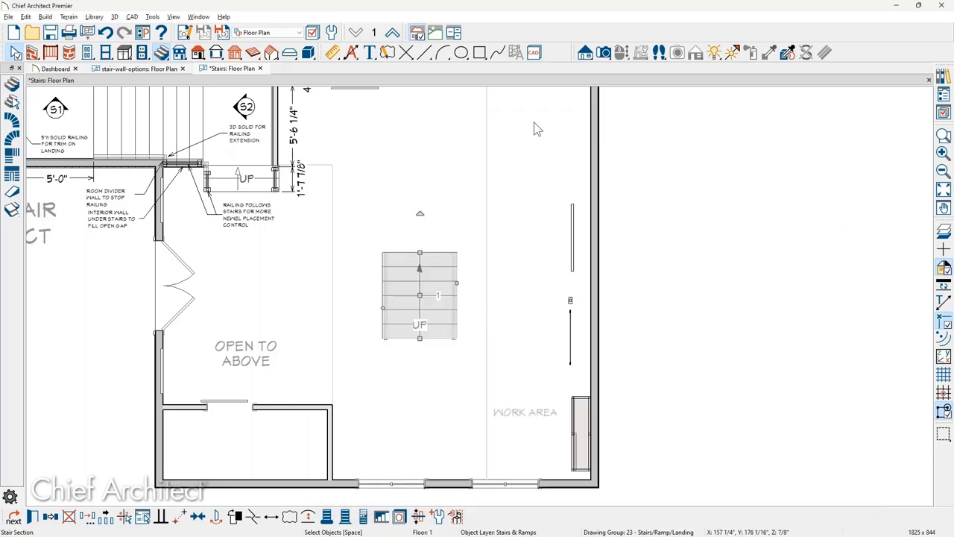
Create a perspective floor overview and bring the new staircase and the loose railing parts beside the wall into close view.
left_click(12, 120)
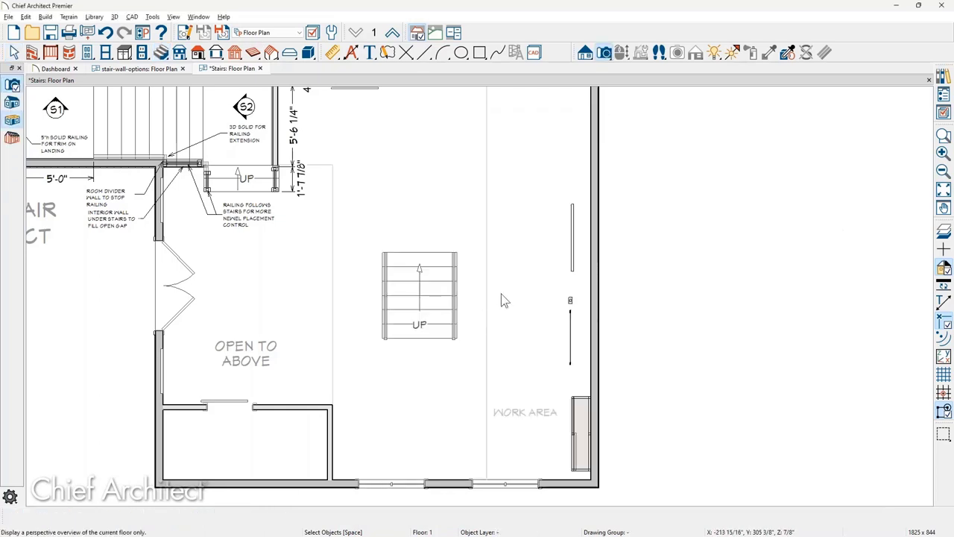
left_click(444, 310)
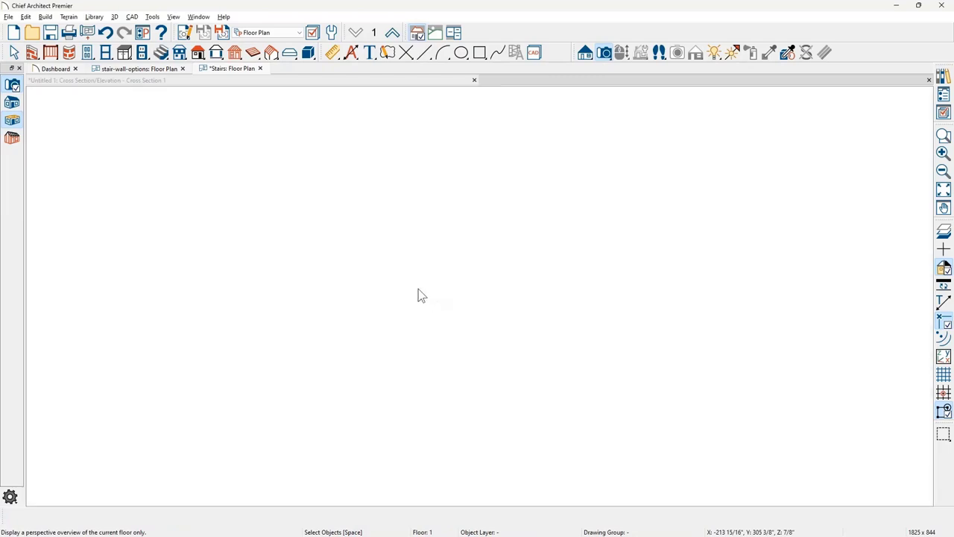
scroll(559, 292, "up", 4)
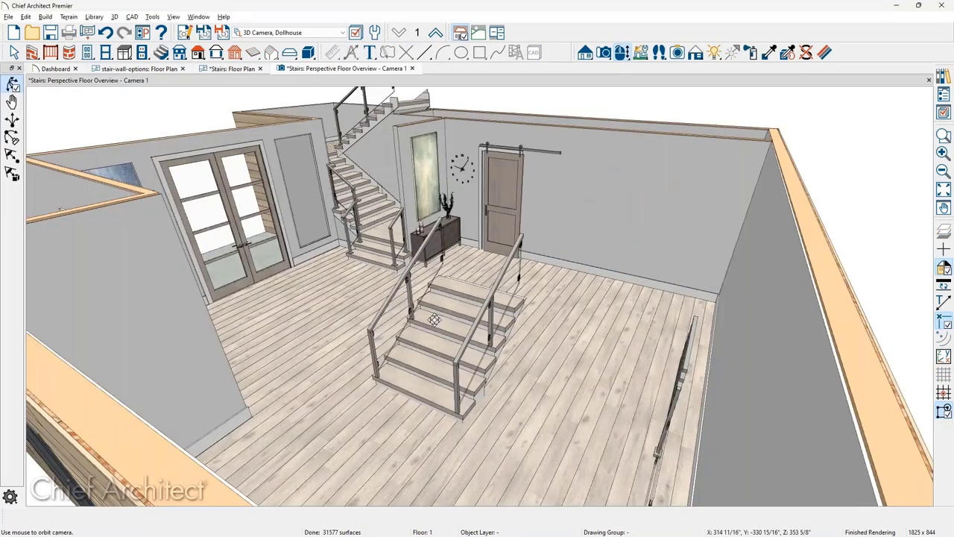
scroll(505, 357, "up", 2)
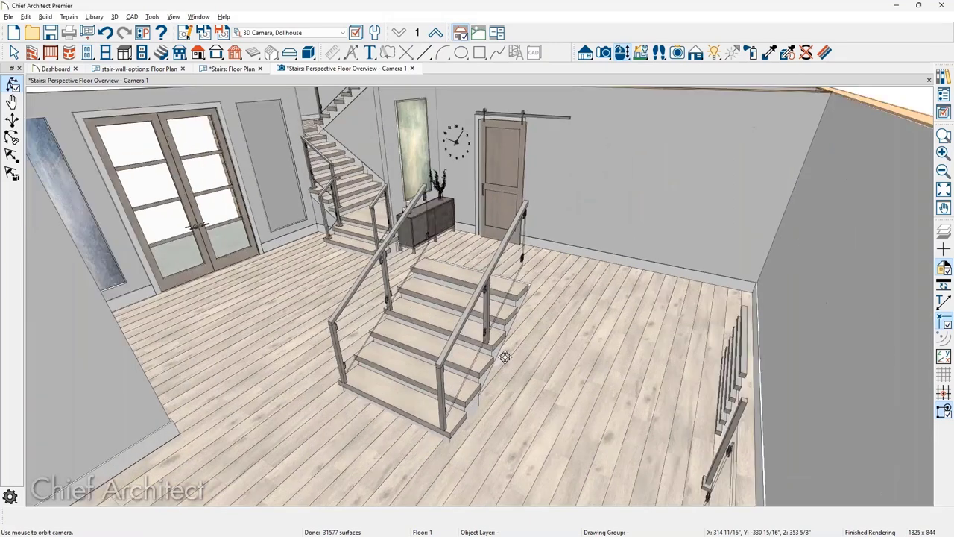
scroll(505, 357, "up", 2)
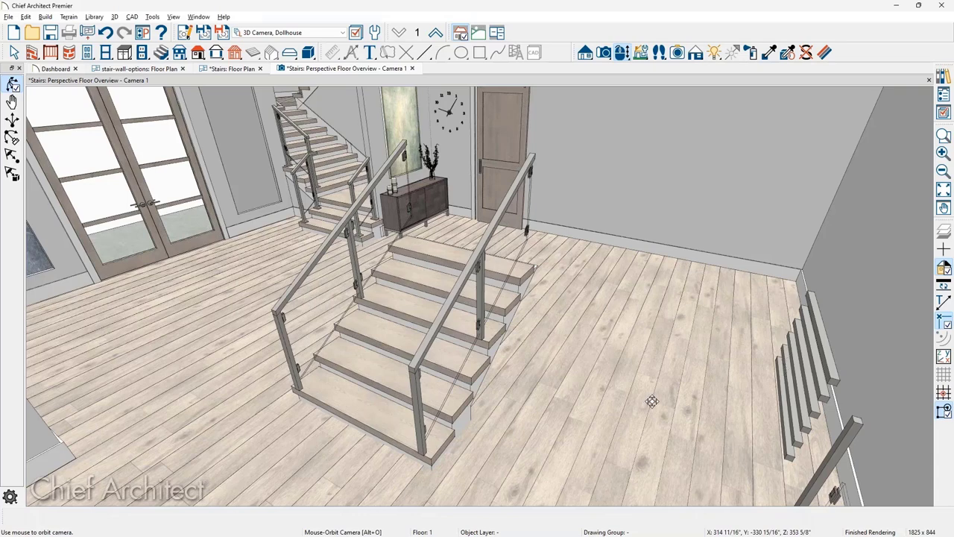
left_click_drag(651, 401, 735, 390)
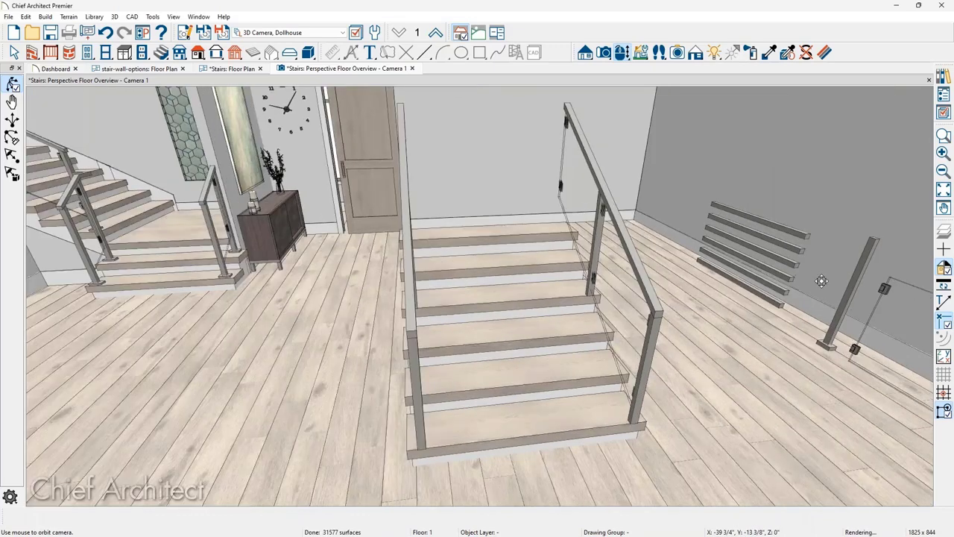
scroll(820, 281, "up", 3)
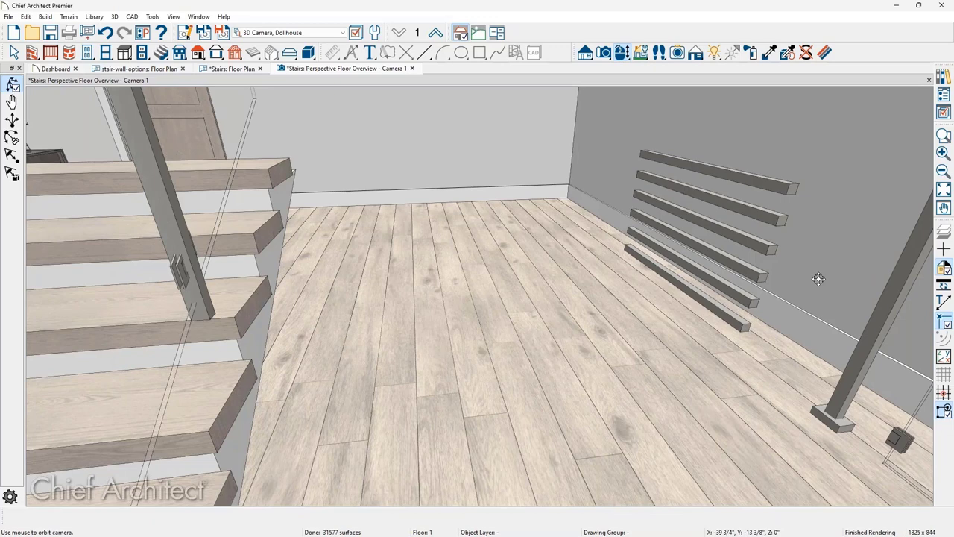
Inspect the stacked horizontal bars beside the wall one by one as separate 3D solids.
key("space")
left_click(772, 253)
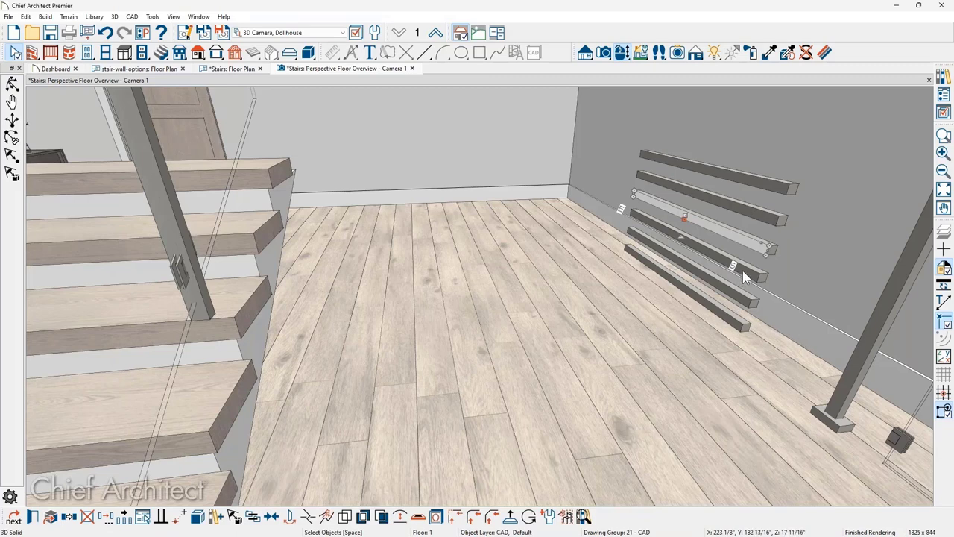
left_click(743, 274)
left_click(747, 300)
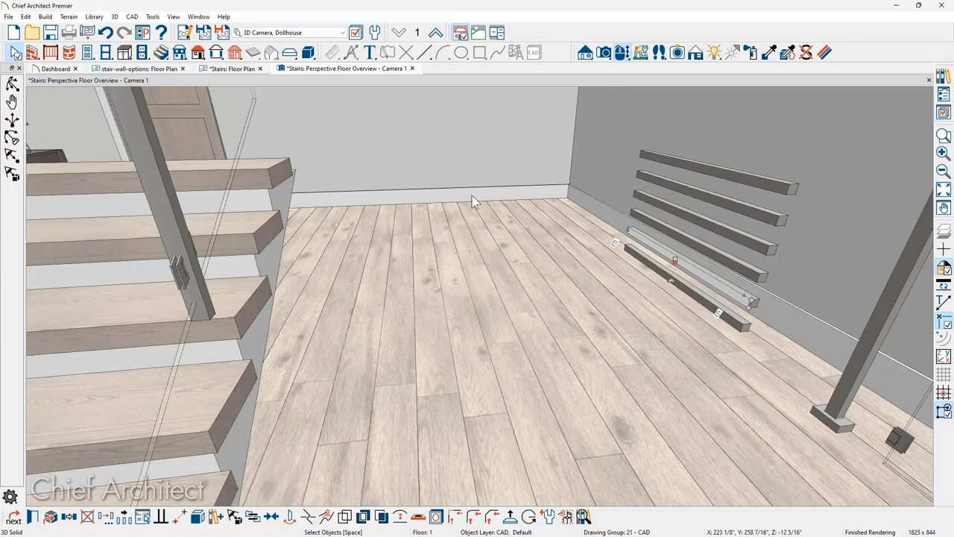
Select all the stacked horizontal bars in the floor plan and review the category choices for converting them to a symbol.
left_click(222, 68)
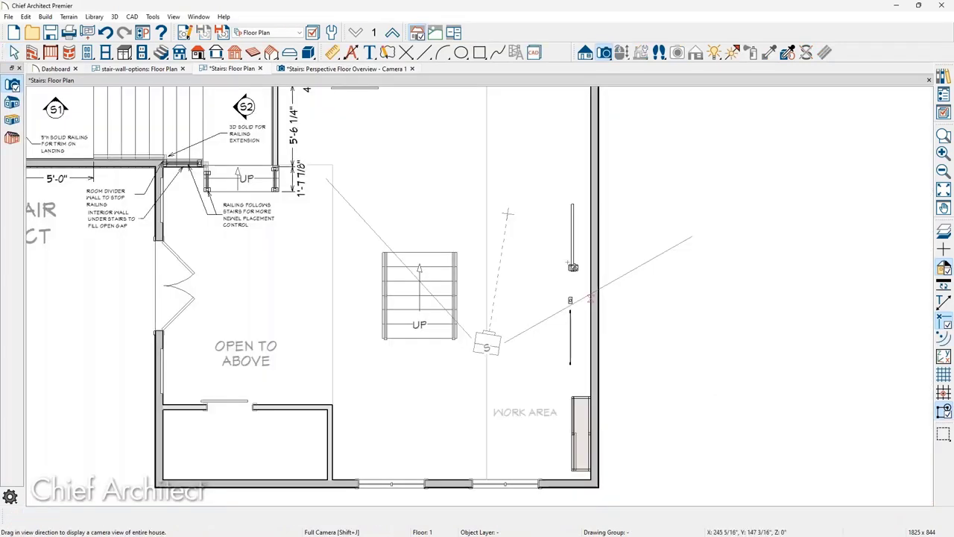
scroll(590, 243, "up", 4)
scroll(564, 224, "up", 2)
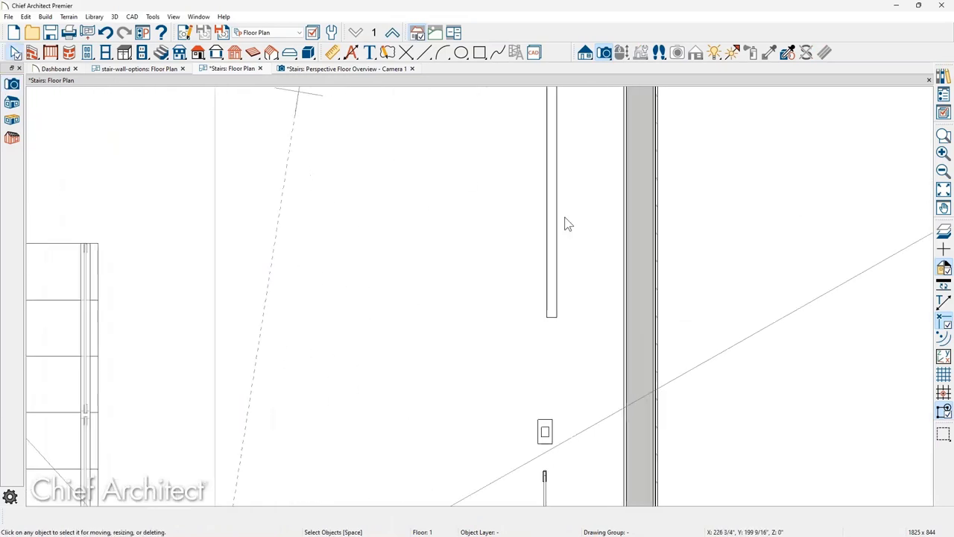
middle_click_drag(565, 224, 560, 308)
left_click_drag(479, 104, 589, 424)
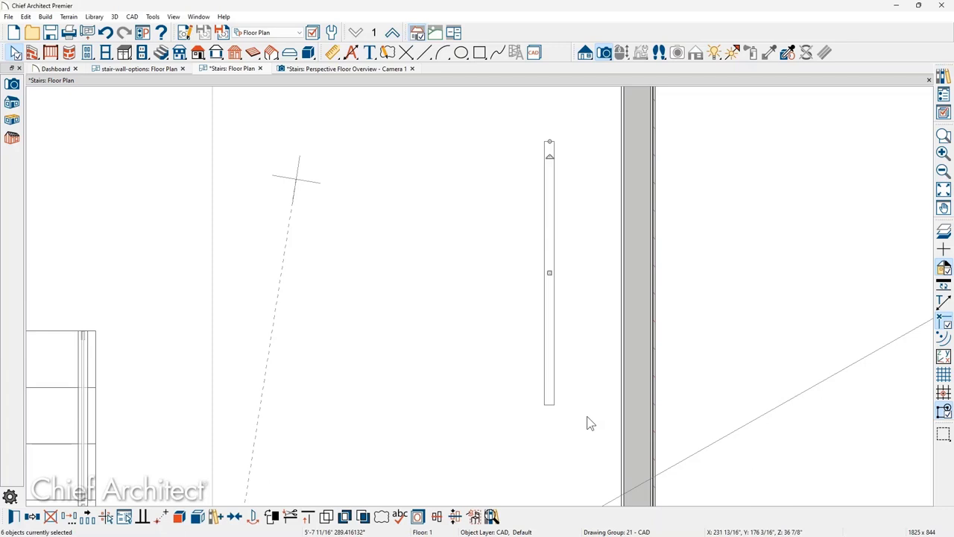
left_click(475, 516)
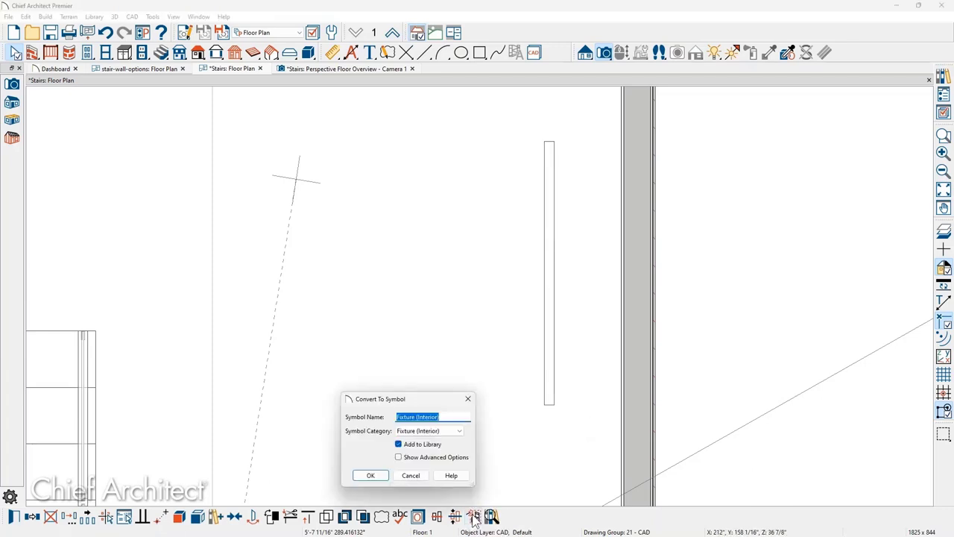
left_click(458, 431)
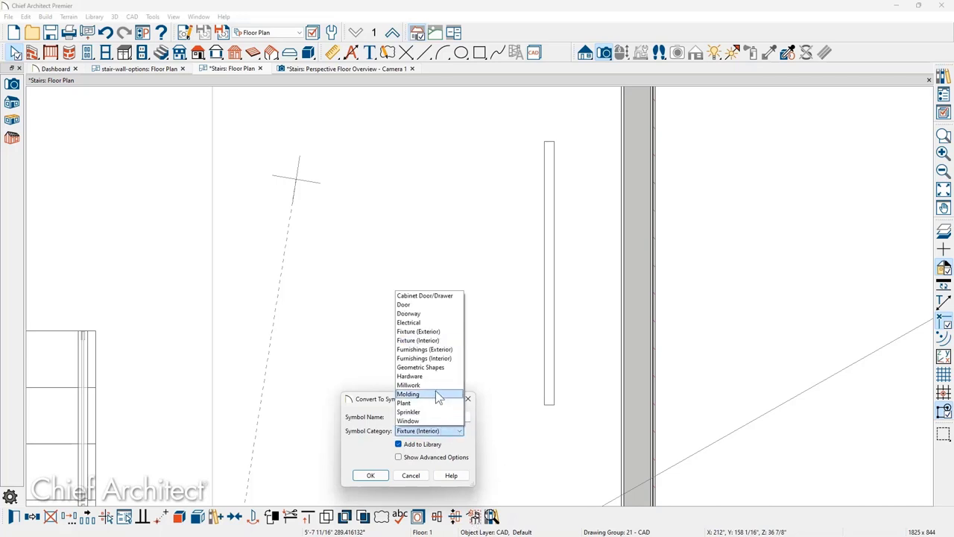
left_click(478, 377)
key("Return")
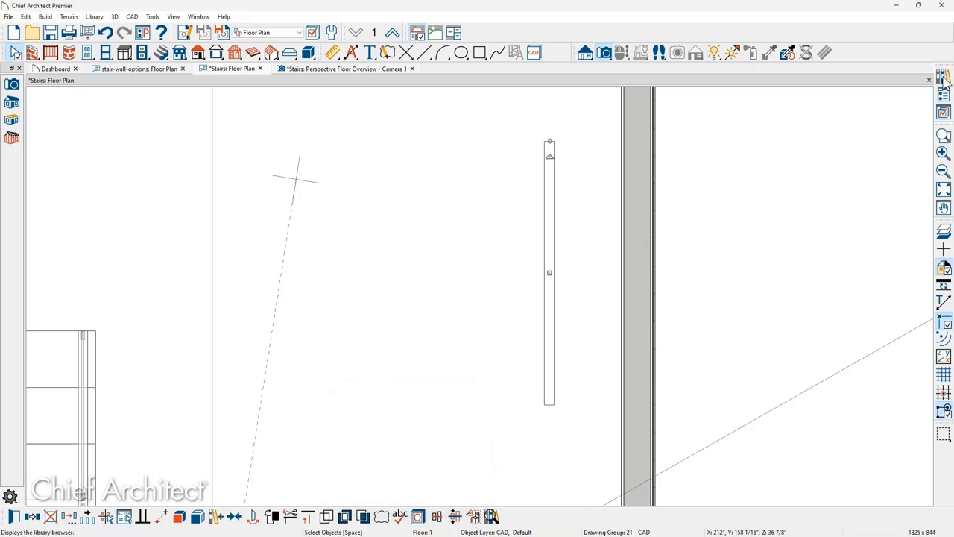
Pick the Horizontal balusters symbol from the Stairs folder of the User Catalog in the library.
left_click(943, 75)
left_click(680, 171)
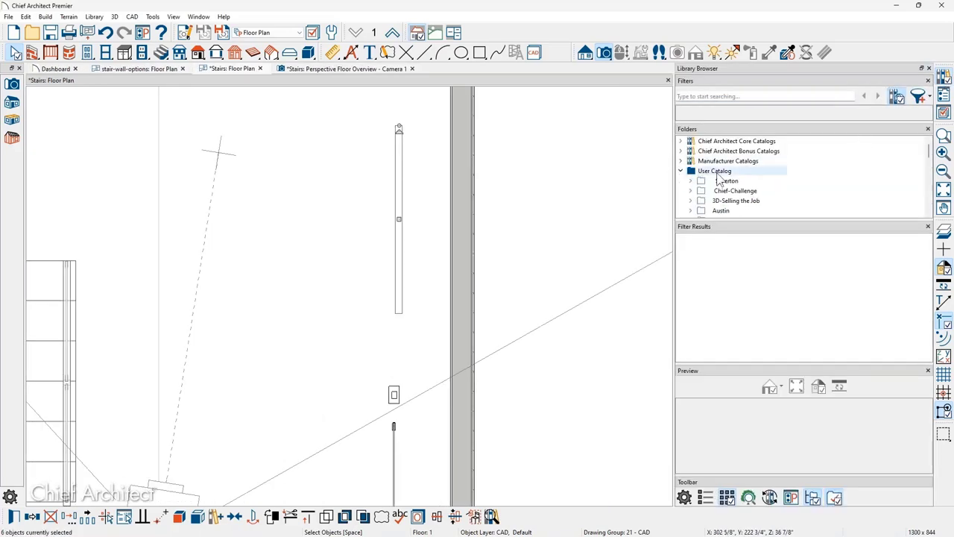
scroll(755, 179, "down", 2)
scroll(756, 179, "down", 2)
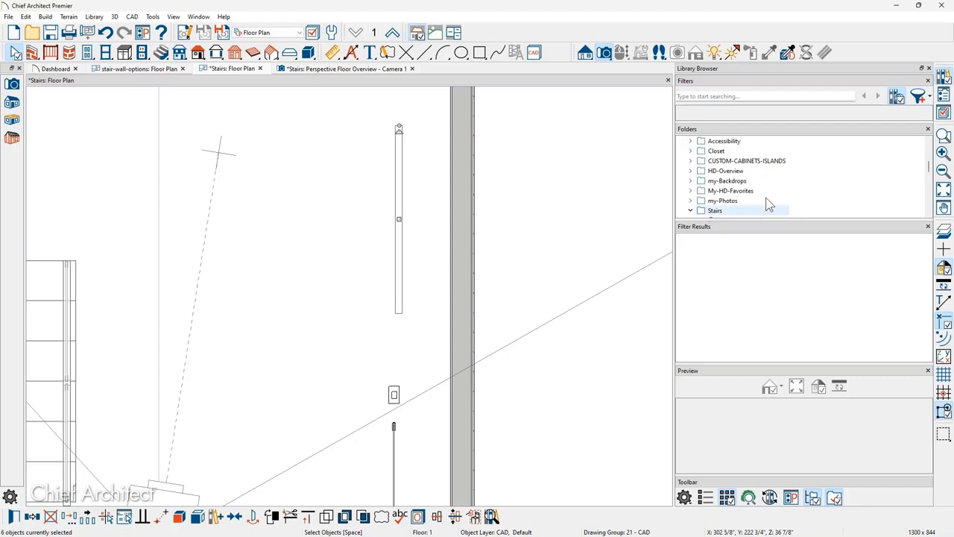
double_click(770, 209)
left_click(799, 268)
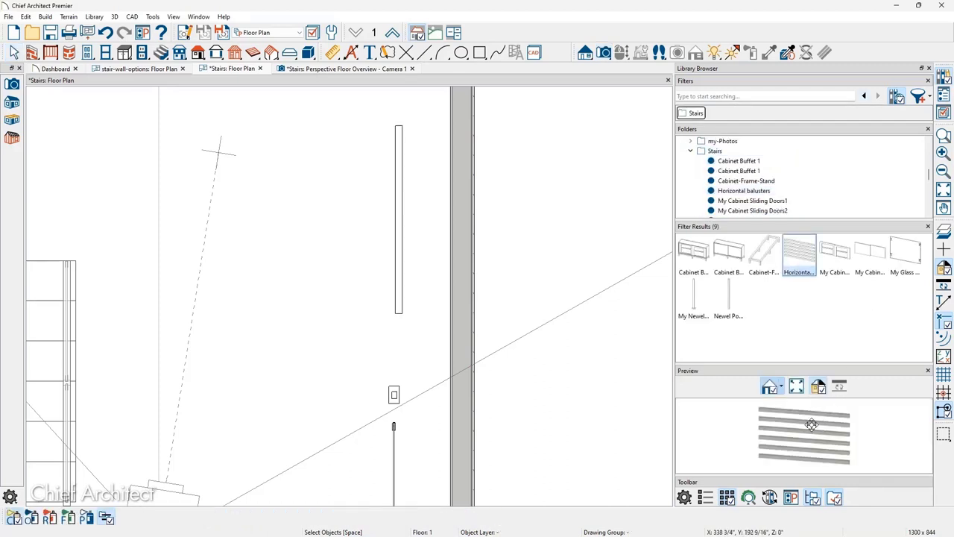
scroll(286, 120, "up", 1)
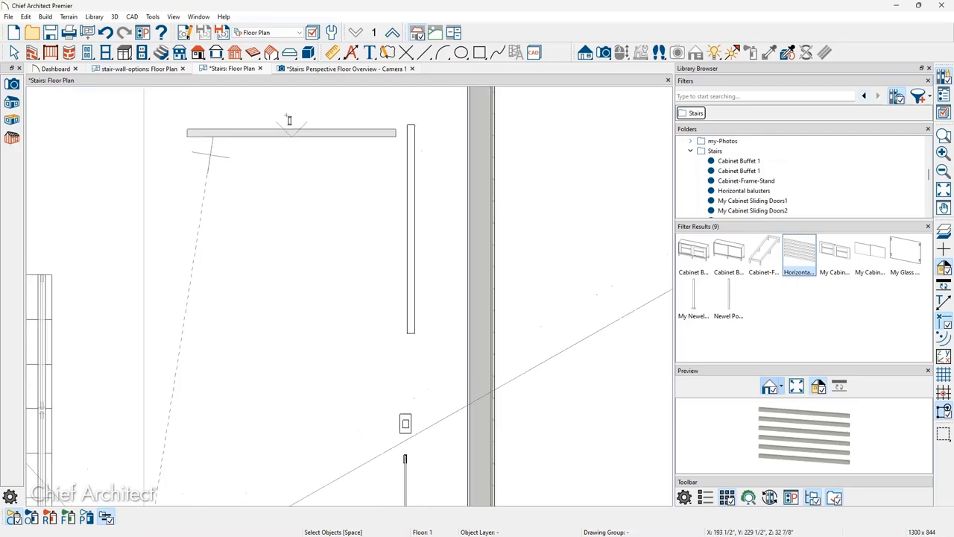
Replace the new staircase's glass railing panels with the Horizontal balusters symbol in the perspective overview.
left_click(336, 69)
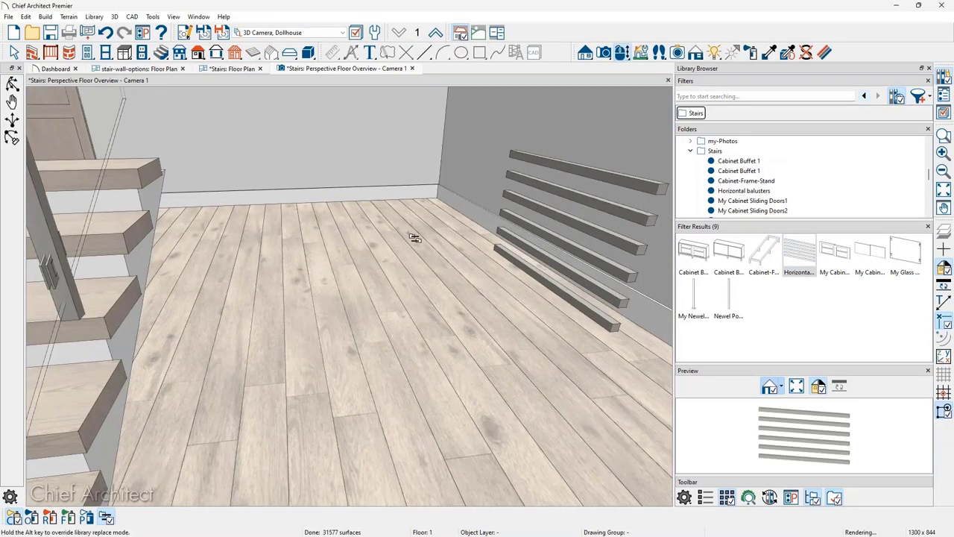
scroll(415, 237, "down", 3)
key("Escape")
middle_click_drag(410, 266, 373, 262)
left_click(799, 254)
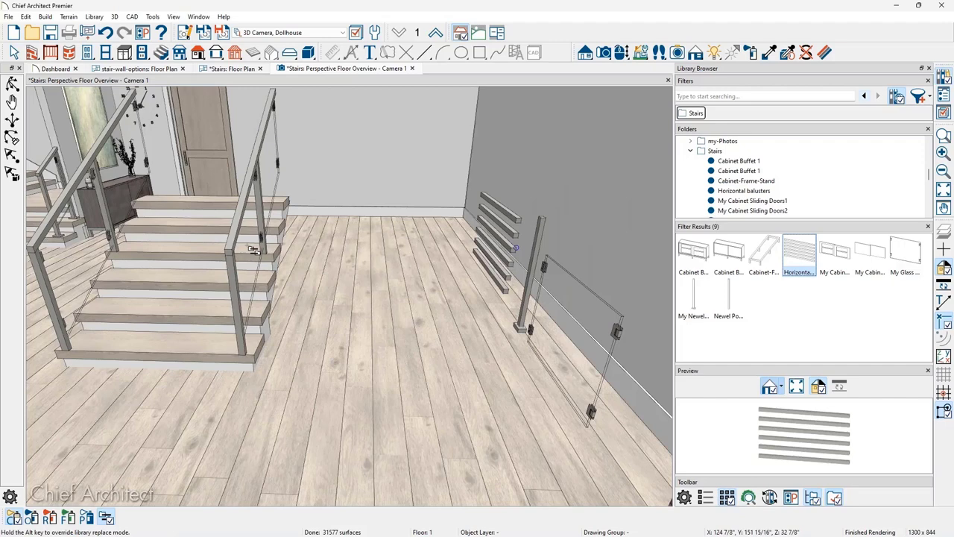
left_click(249, 247)
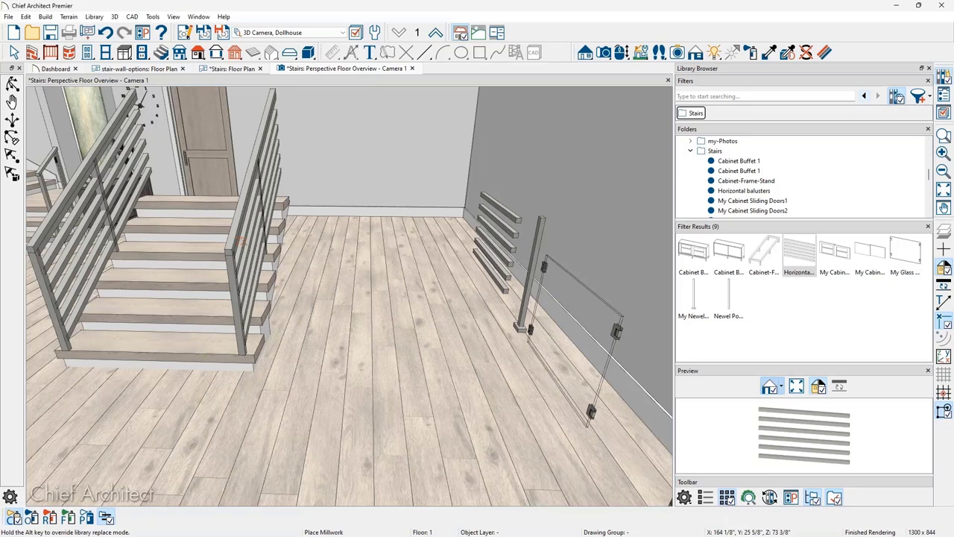
Search the library for "cable" and locate the Cable railing panel's folder under Fences and Railings.
left_click(745, 96)
type("cable")
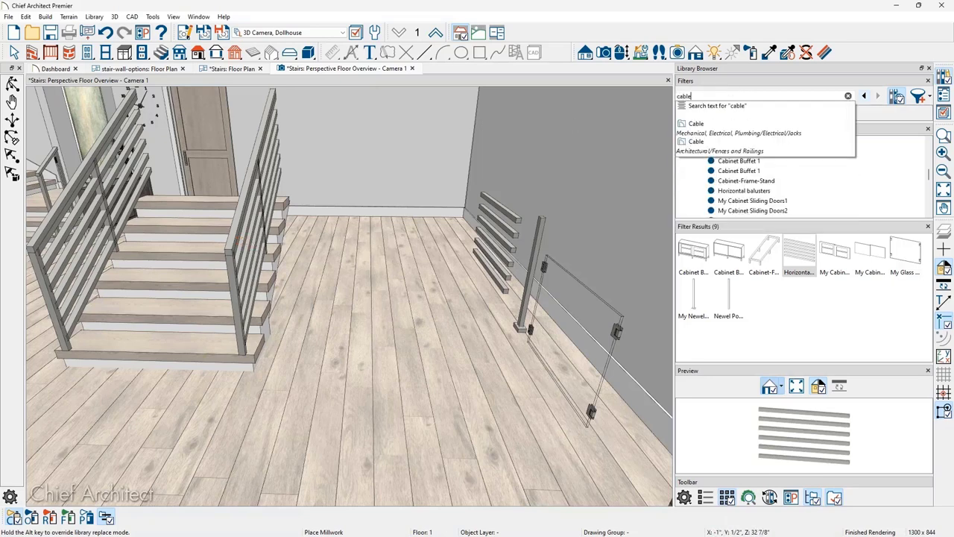
key("Return")
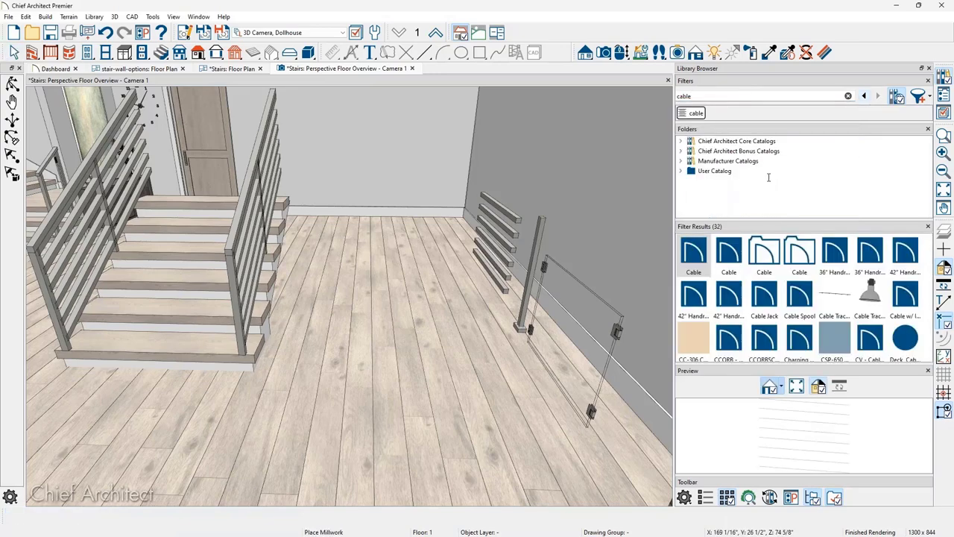
left_click(695, 250)
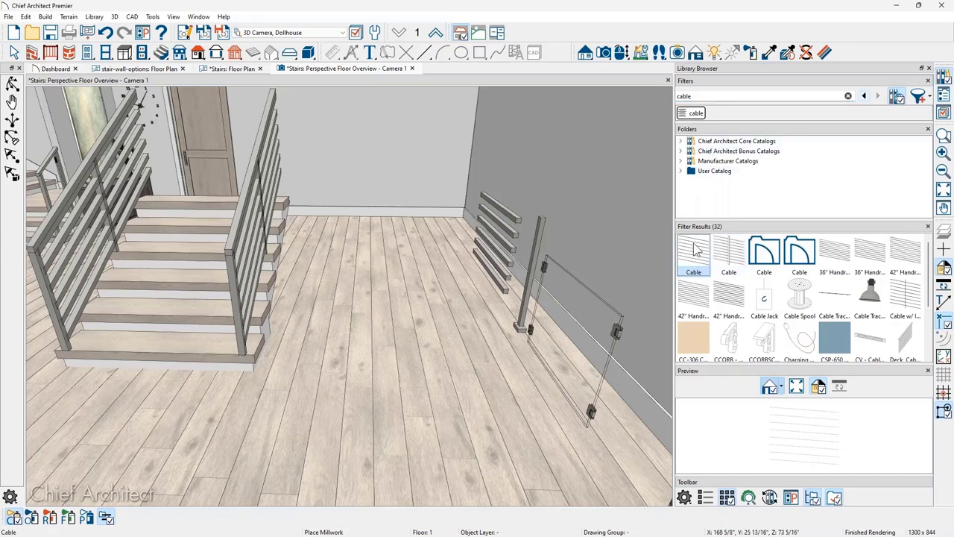
right_click(694, 244)
left_click(726, 284)
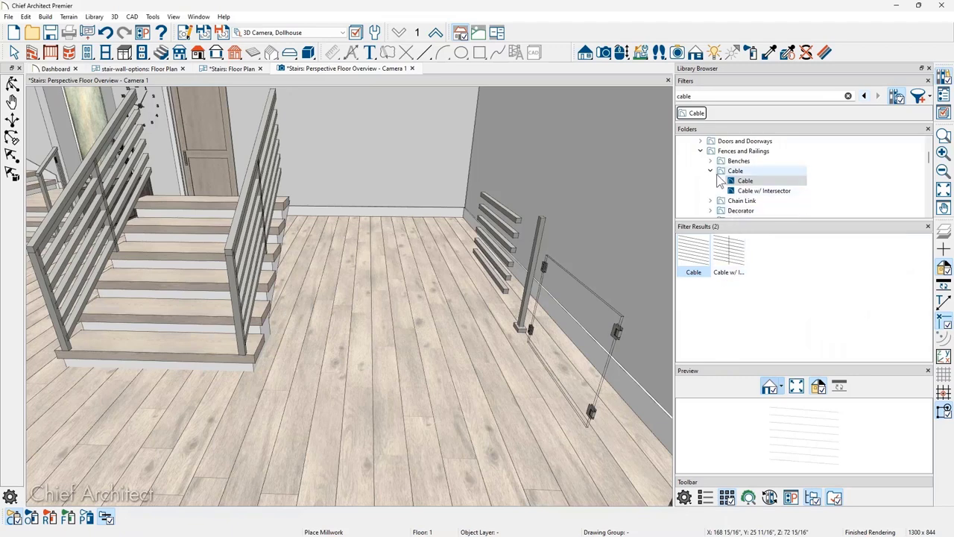
left_click(710, 173)
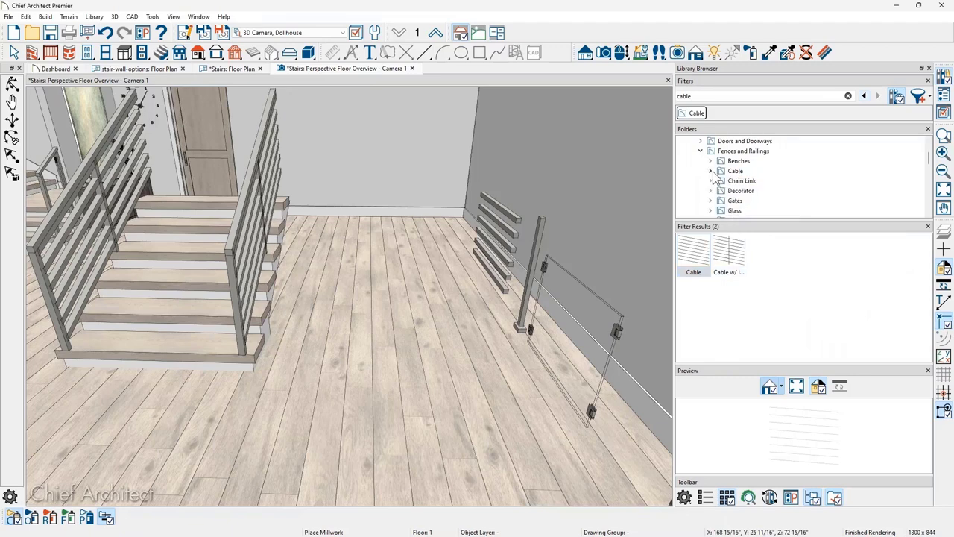
Browse the Fences and Railings library folder and its Gates, Decorator and Cable subfolders for railing panel options.
left_click(745, 193)
left_click(738, 200)
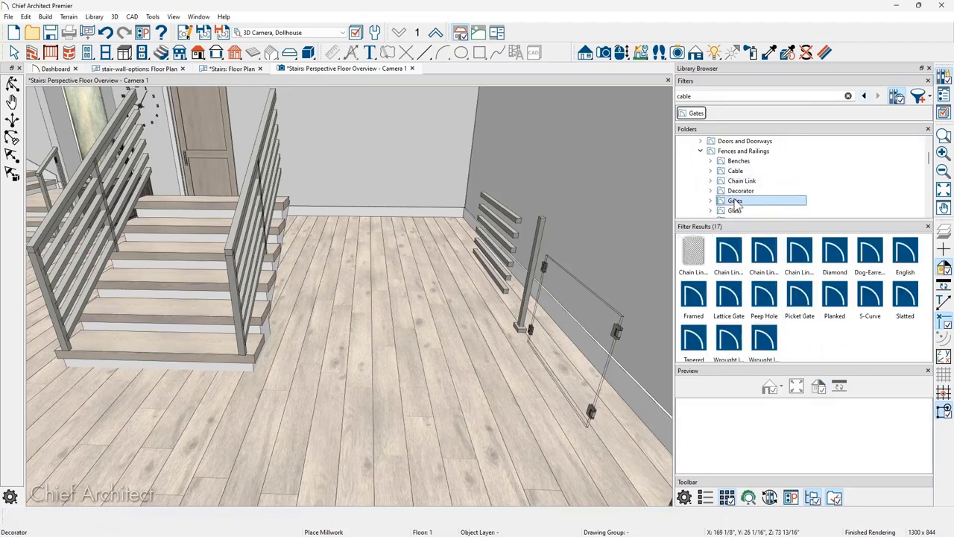
scroll(751, 209, "down", 1)
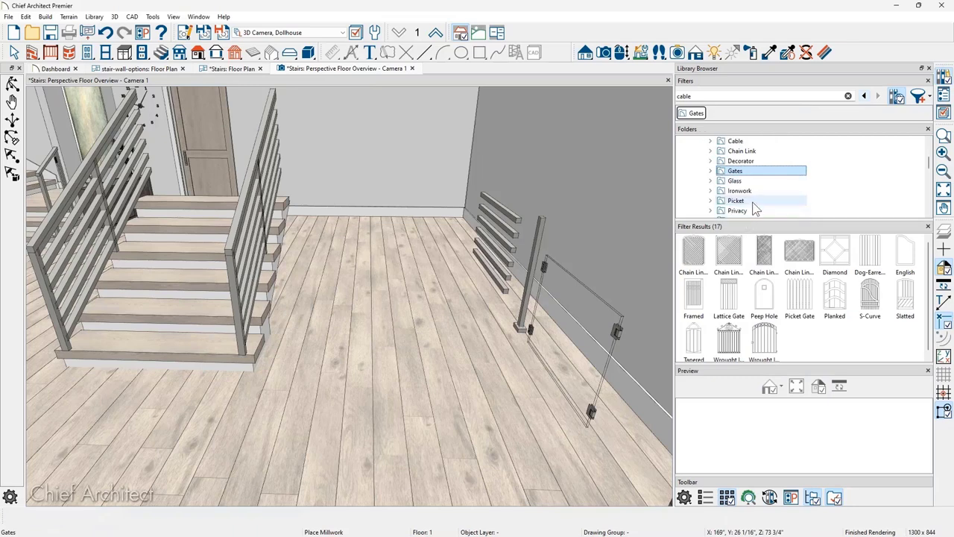
scroll(755, 209, "down", 1)
scroll(754, 209, "down", 1)
scroll(756, 206, "up", 2)
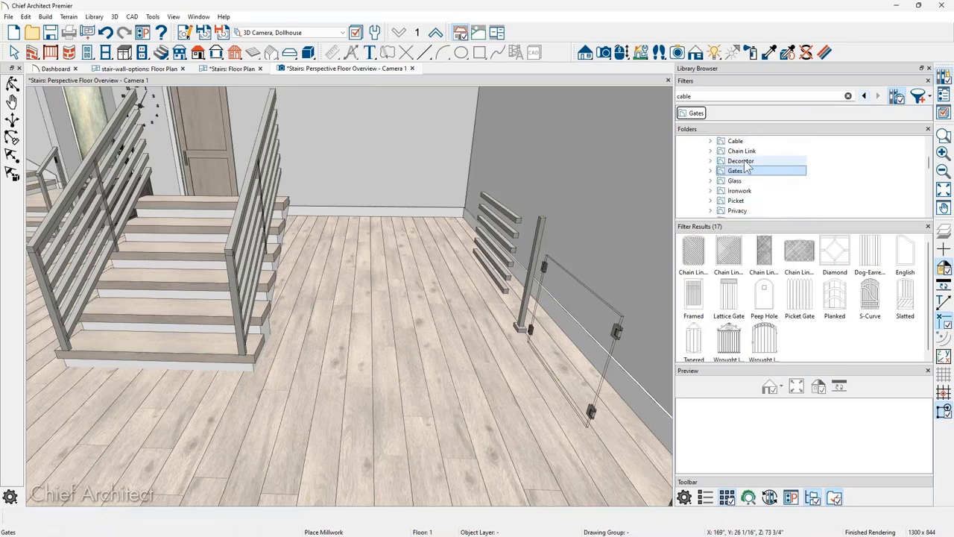
scroll(746, 170, "up", 1)
scroll(747, 170, "up", 1)
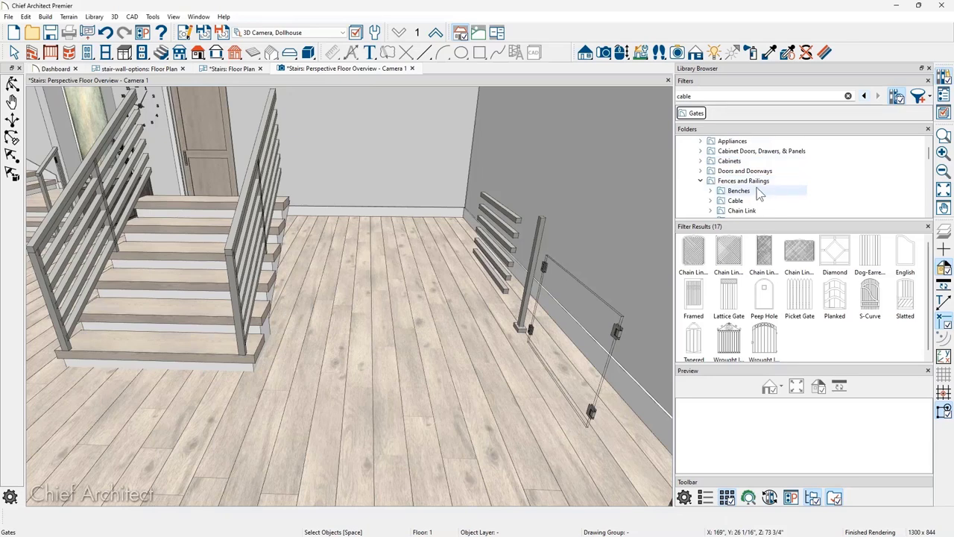
left_click(755, 183)
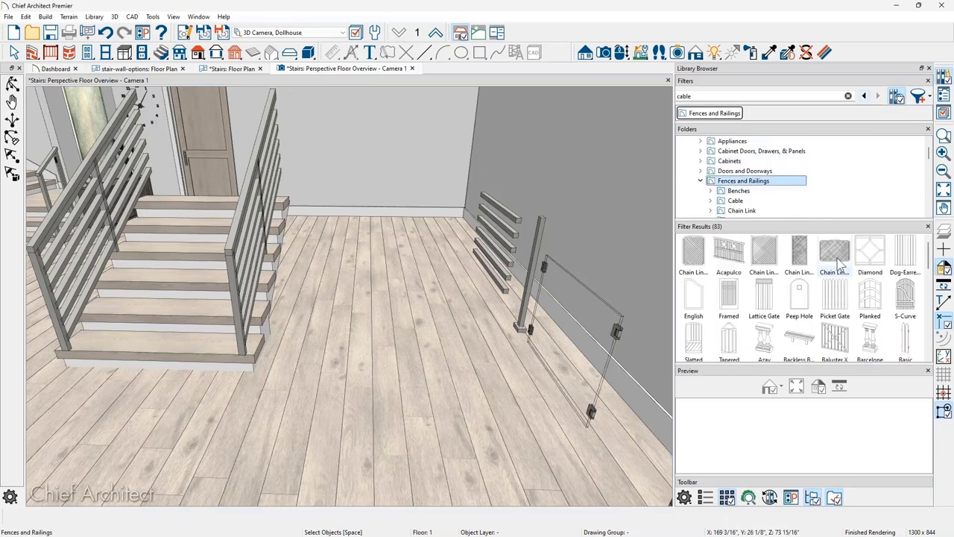
scroll(788, 204, "down", 5)
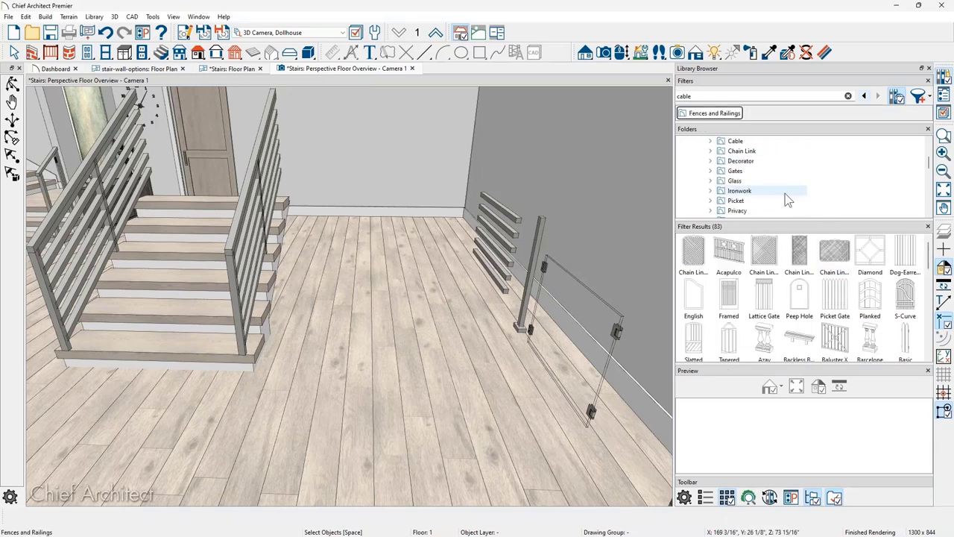
scroll(788, 197, "up", 3)
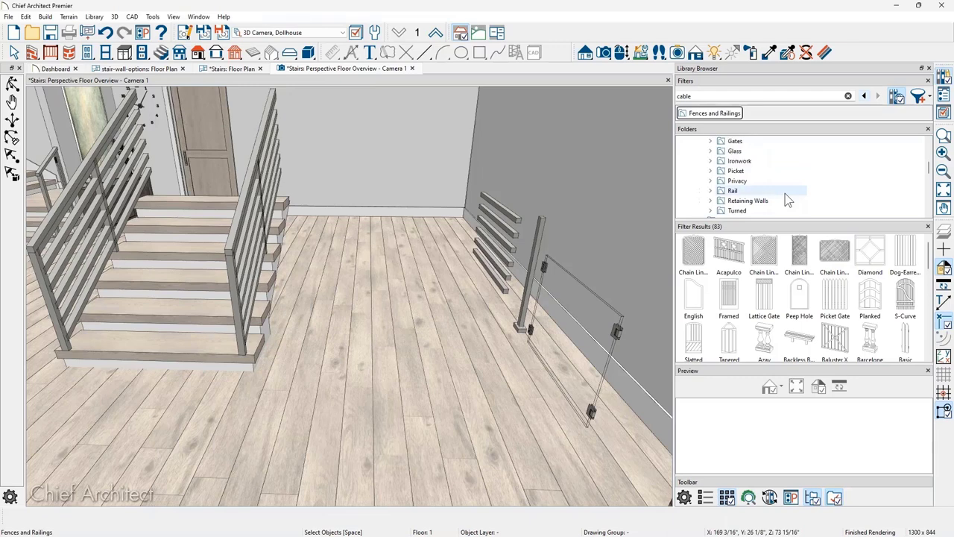
left_click(743, 172)
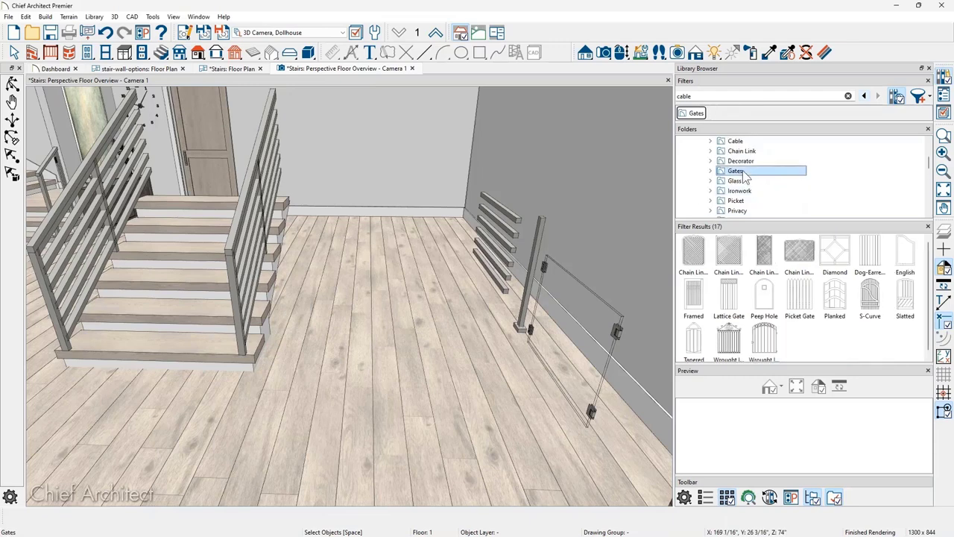
left_click(745, 162)
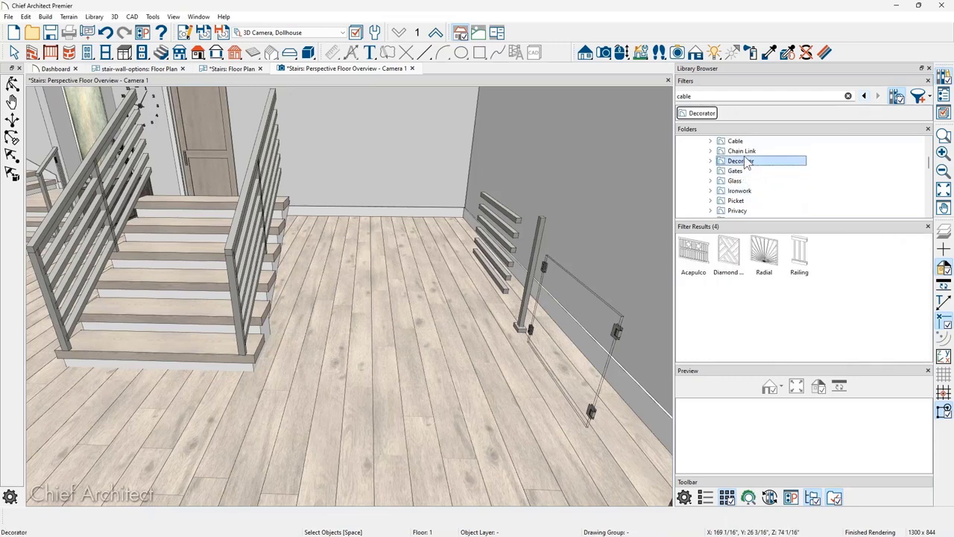
left_click(743, 141)
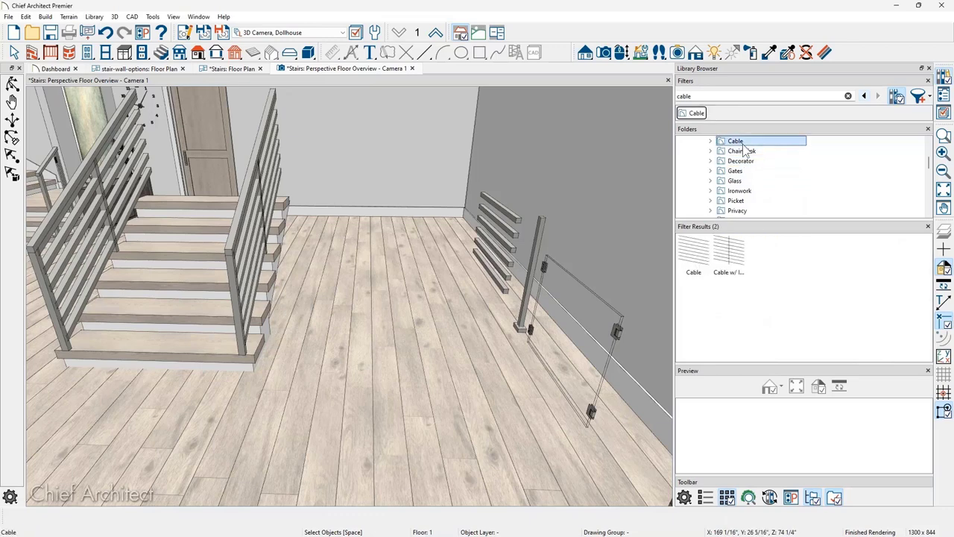
scroll(749, 151, "up", 1)
Preview the Basket Weave panel from the full Fences and Railings collection and look through the further panel designs.
left_click(750, 152)
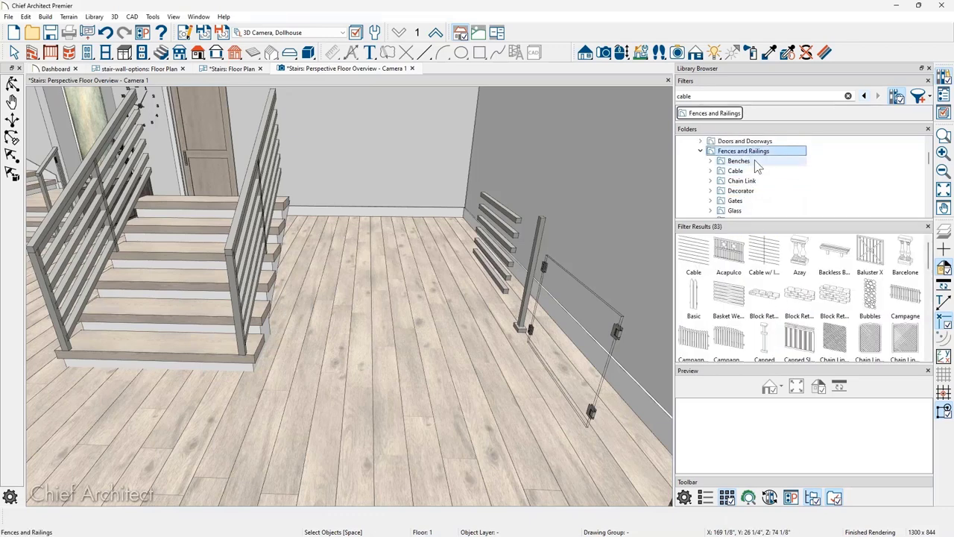
left_click(728, 298)
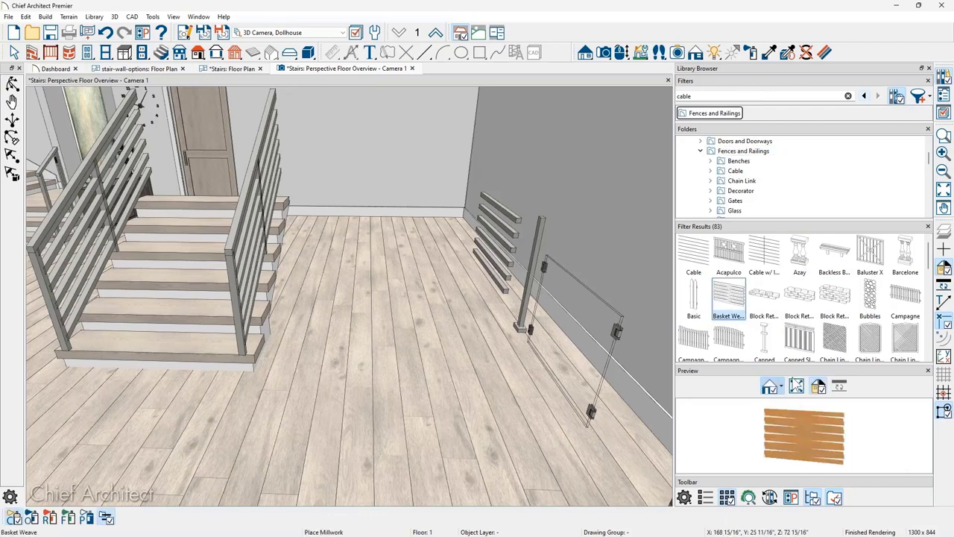
left_click(928, 359)
left_click(928, 359)
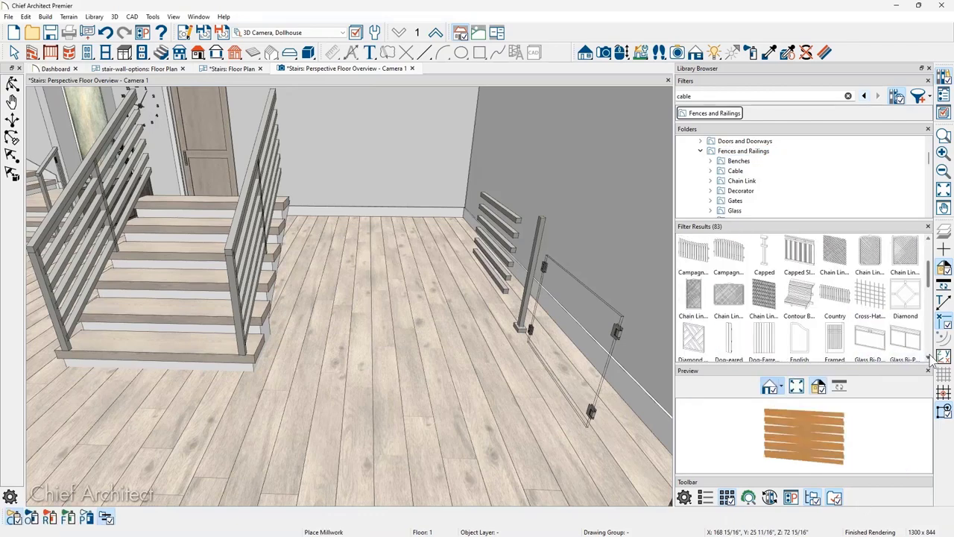
left_click(928, 359)
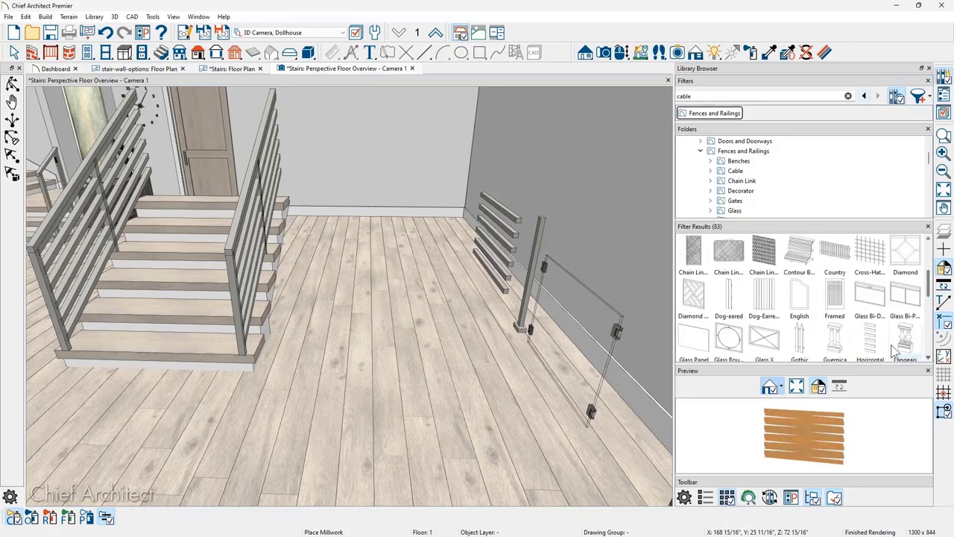